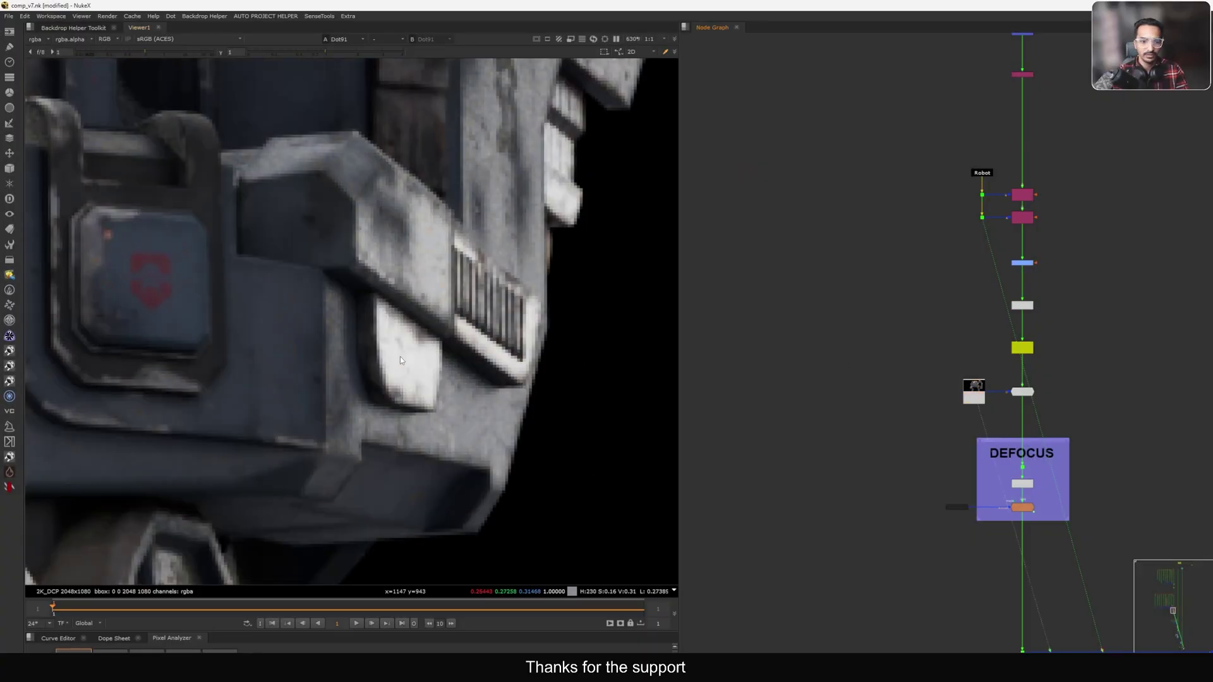
Step: Compare the robot's torso between the two viewer inputs, the original render and the textured version
{"action": "key", "text": "2"}
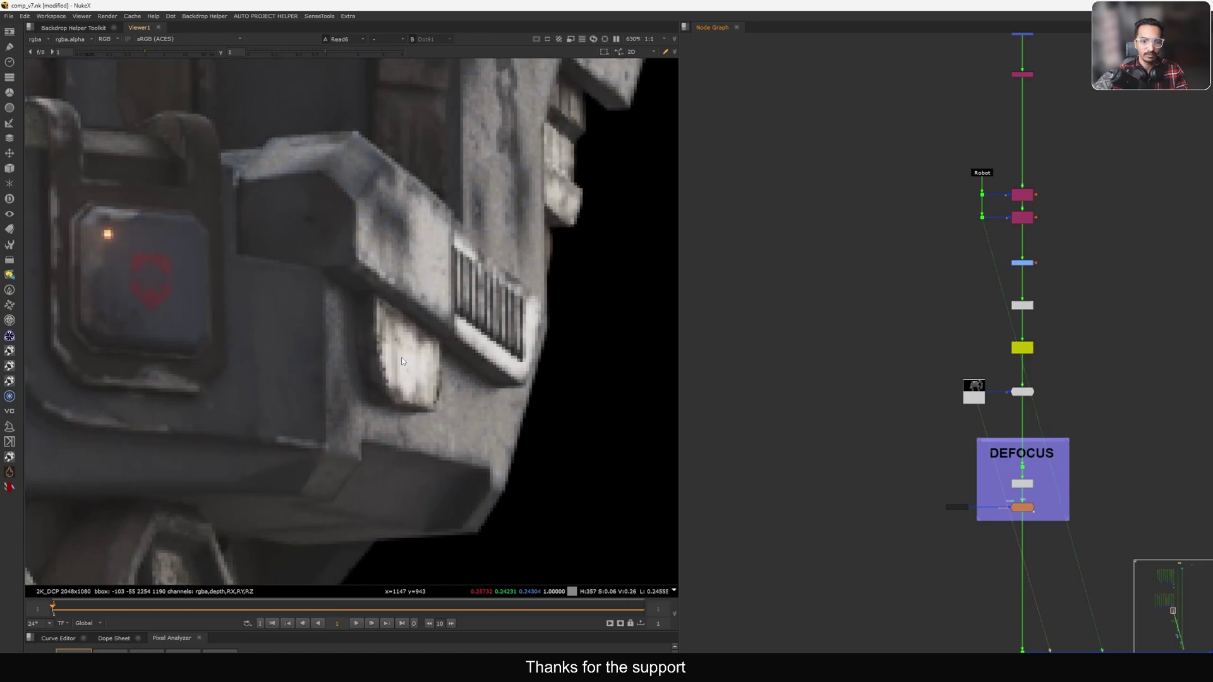
{"action": "key", "text": "1"}
{"action": "key", "text": "2"}
{"action": "middle_click_drag", "start_coordinate": [535, 217], "coordinate": [492, 289]}
{"action": "key", "text": "1"}
{"action": "key", "text": "2"}
{"action": "middle_click_drag", "start_coordinate": [384, 437], "coordinate": [428, 384]}
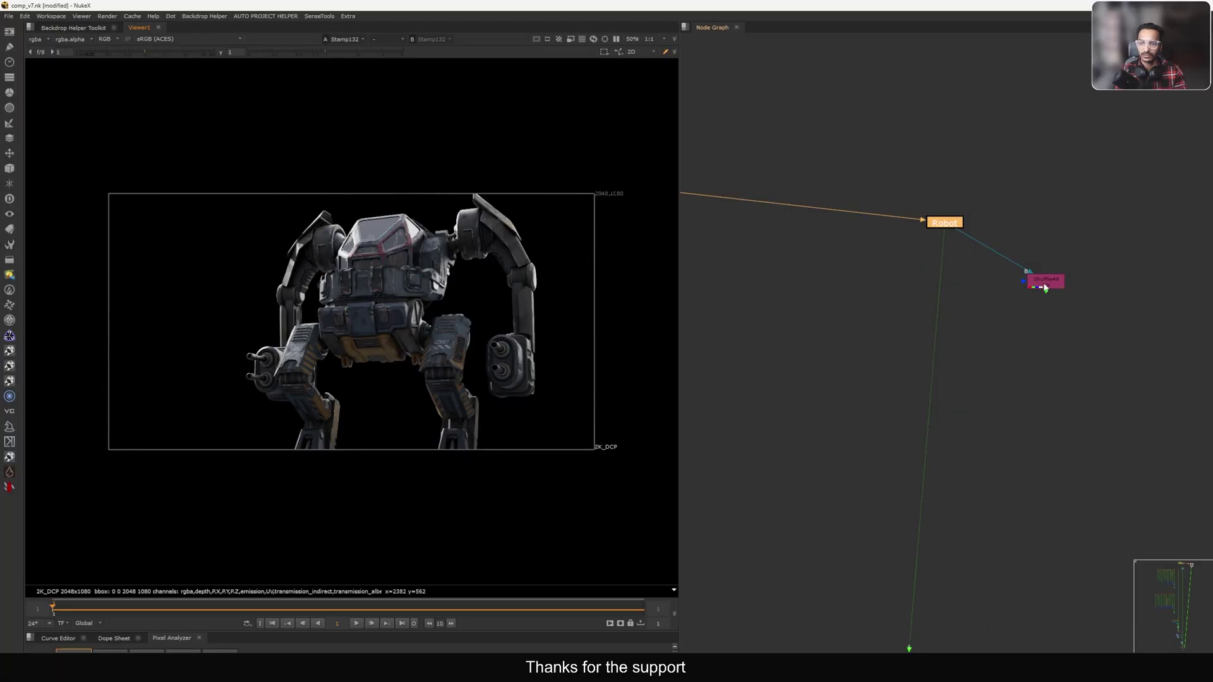
Step: Reposition the Shuffle node below the Robot stamp and view its UV pass
{"action": "left_click_drag", "start_coordinate": [1044, 288], "coordinate": [1030, 303]}
{"action": "key", "text": "1"}
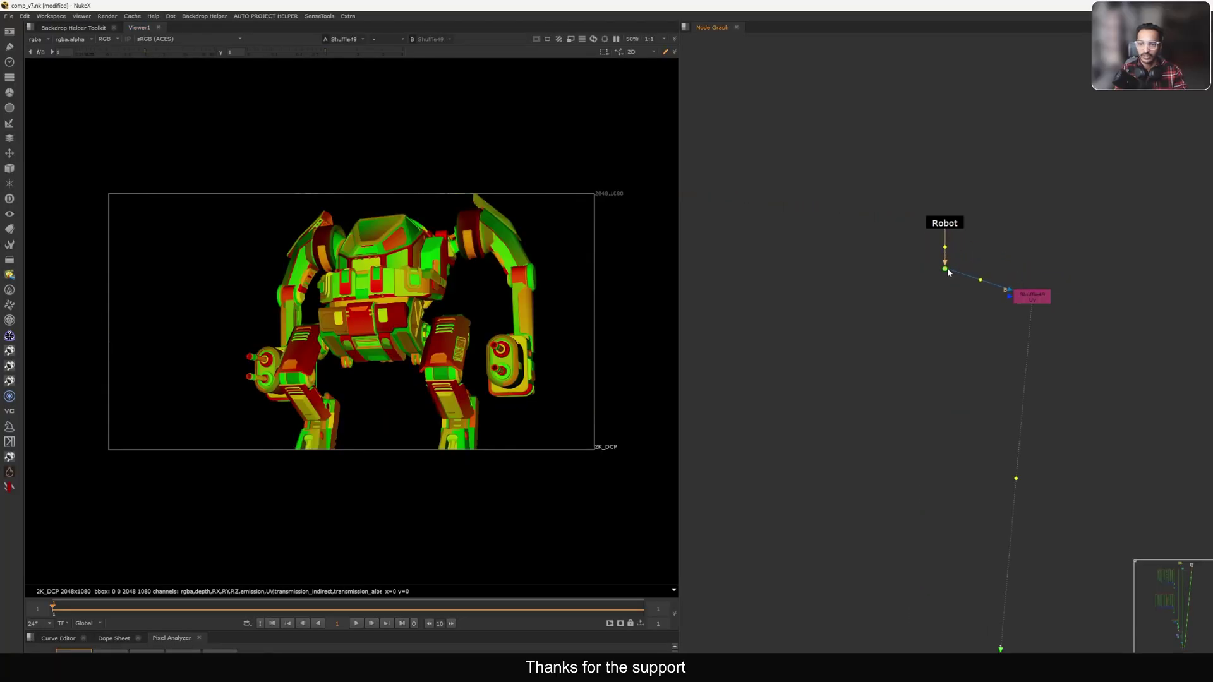
{"action": "left_click", "coordinate": [1030, 296]}
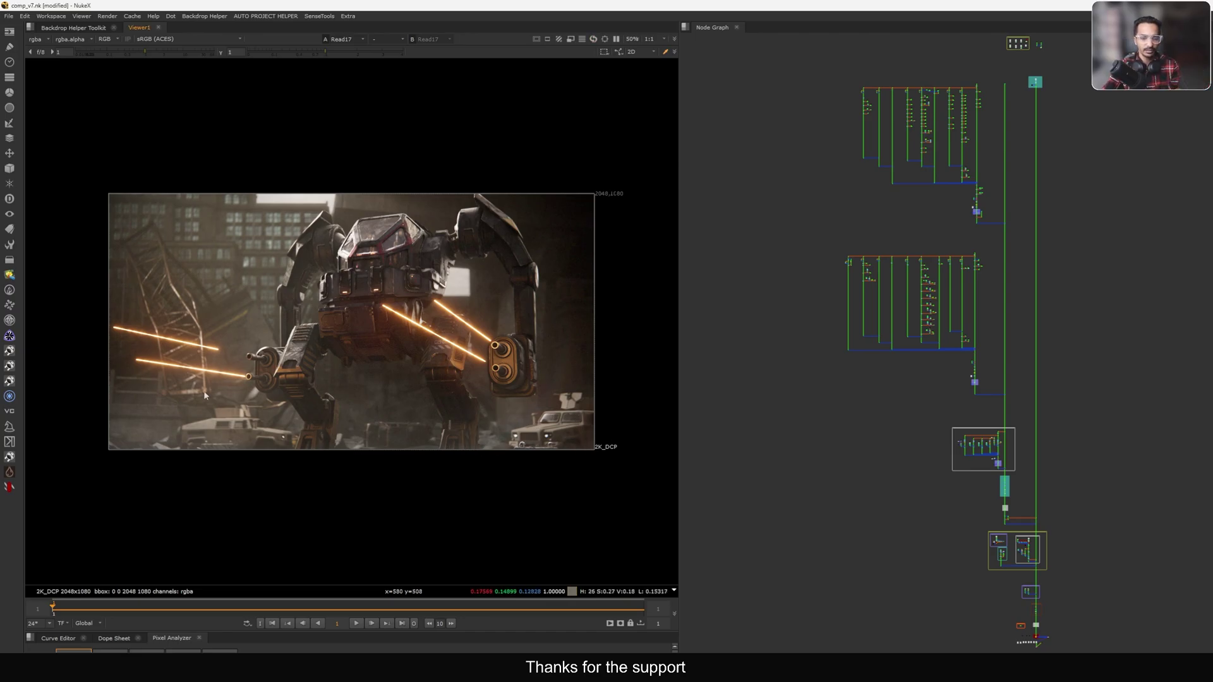
Step: Examine the whole final composite, including the robot, its arm guns and the surrounding ruined environment
{"action": "key", "text": "f"}
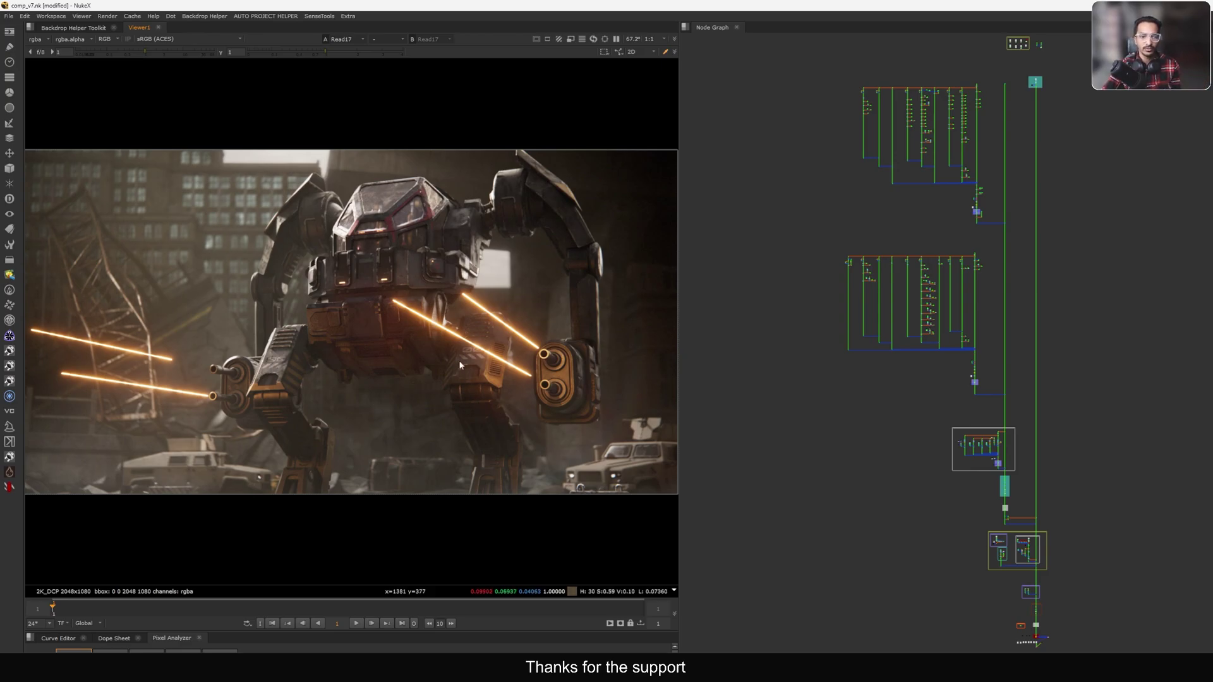
{"action": "left_click_drag", "start_coordinate": [68, 176], "coordinate": [628, 541]}
{"action": "left_click_drag", "start_coordinate": [630, 152], "coordinate": [191, 522]}
{"action": "left_click_drag", "start_coordinate": [255, 175], "coordinate": [522, 361]}
{"action": "left_click_drag", "start_coordinate": [585, 415], "coordinate": [584, 415], "text": "ctrl+shift"}
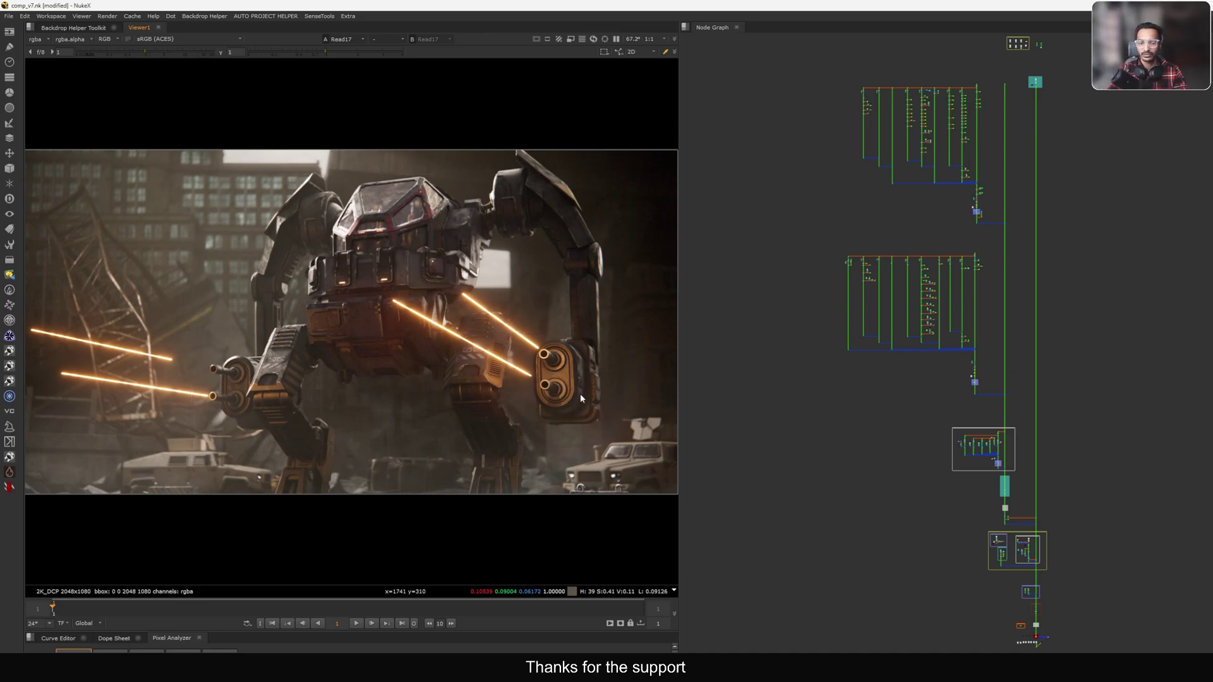
{"action": "left_click_drag", "start_coordinate": [609, 321], "coordinate": [495, 394]}
{"action": "left_click_drag", "start_coordinate": [361, 260], "coordinate": [533, 381], "text": "ctrl+shift"}
{"action": "left_click_drag", "start_coordinate": [523, 332], "coordinate": [621, 427], "text": "ctrl+shift"}
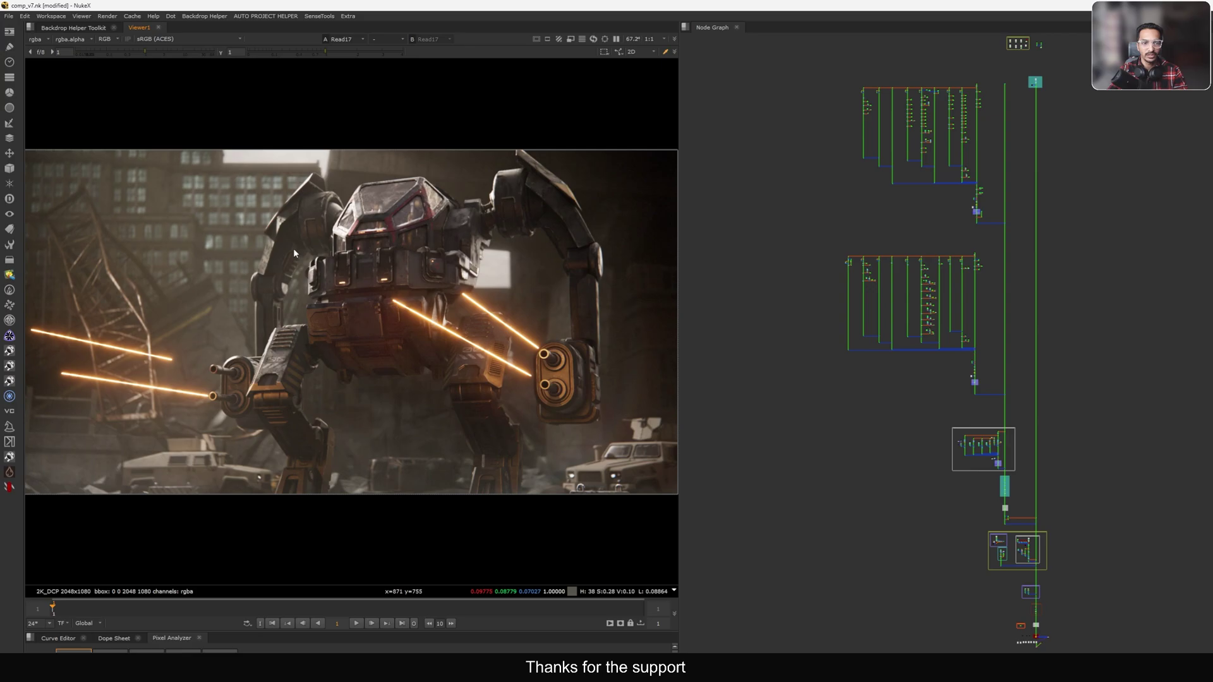
{"action": "left_click_drag", "start_coordinate": [241, 170], "coordinate": [548, 316]}
Step: Inspect the surface detail of the robot's cockpit, torso, legs and guns up close in the final composite
{"action": "scroll", "coordinate": [367, 192], "scroll_direction": "up", "scroll_amount": 6}
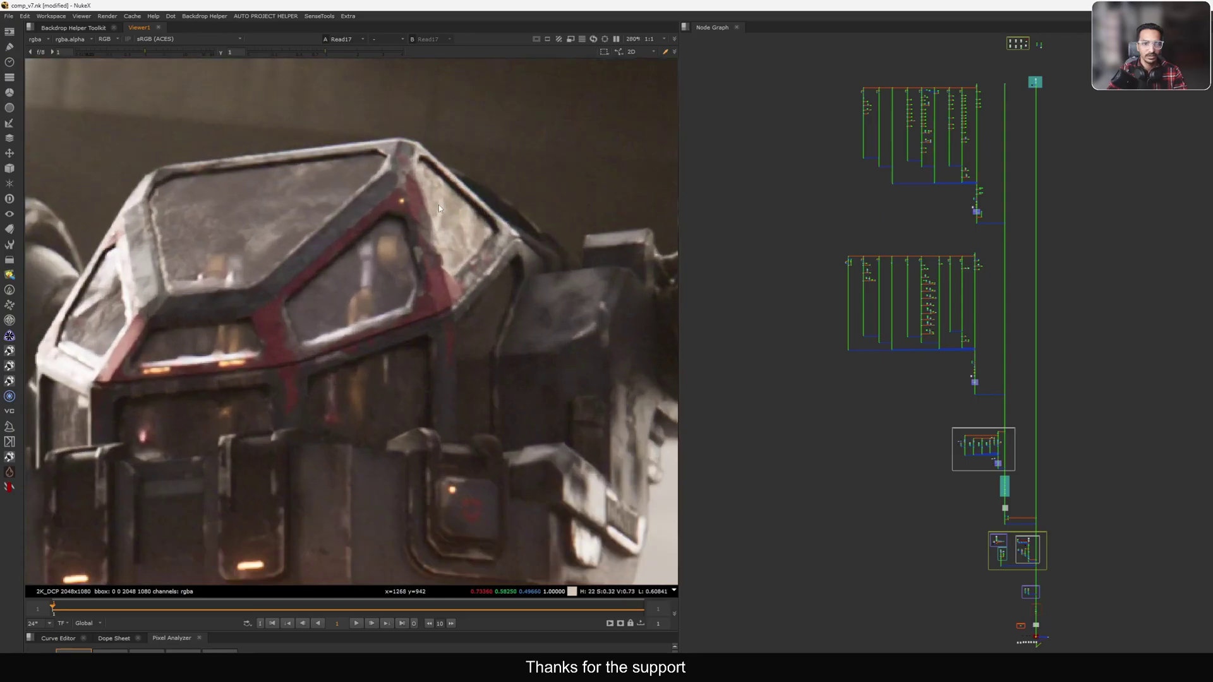
{"action": "middle_click_drag", "start_coordinate": [560, 297], "coordinate": [433, 263]}
{"action": "scroll", "coordinate": [513, 329], "scroll_direction": "down", "scroll_amount": 3}
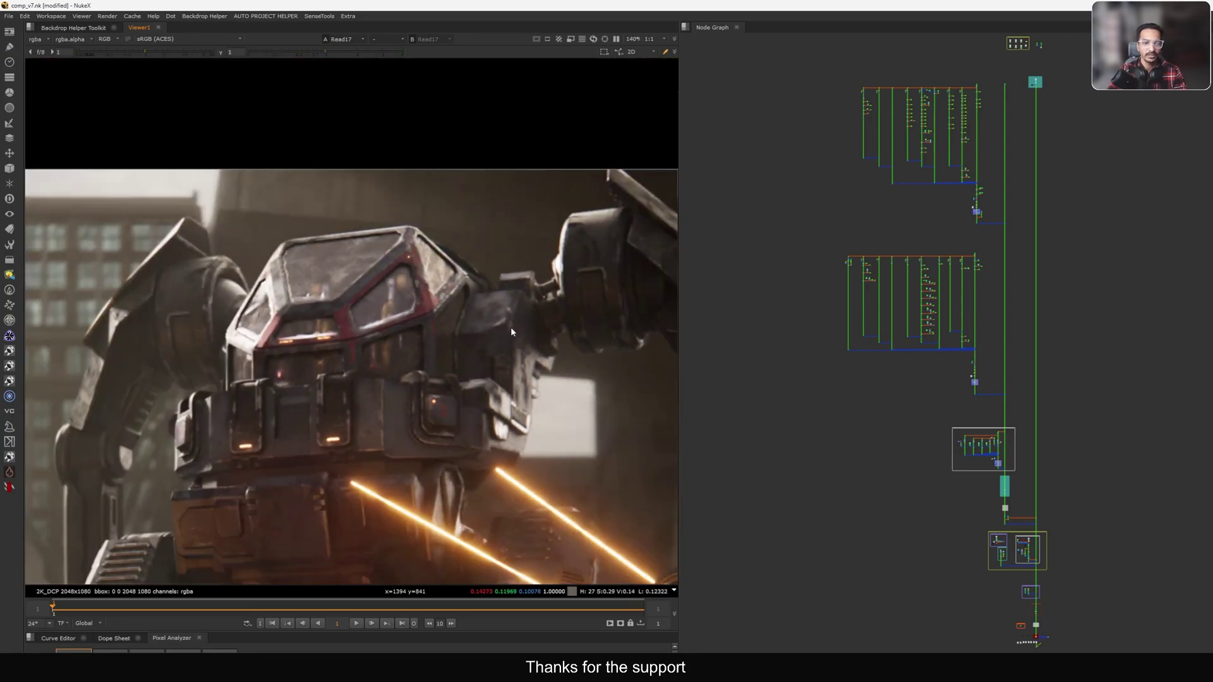
{"action": "middle_click_drag", "start_coordinate": [510, 356], "coordinate": [335, 335]}
{"action": "middle_click_drag", "start_coordinate": [590, 352], "coordinate": [494, 233]}
{"action": "middle_click_drag", "start_coordinate": [458, 366], "coordinate": [649, 276]}
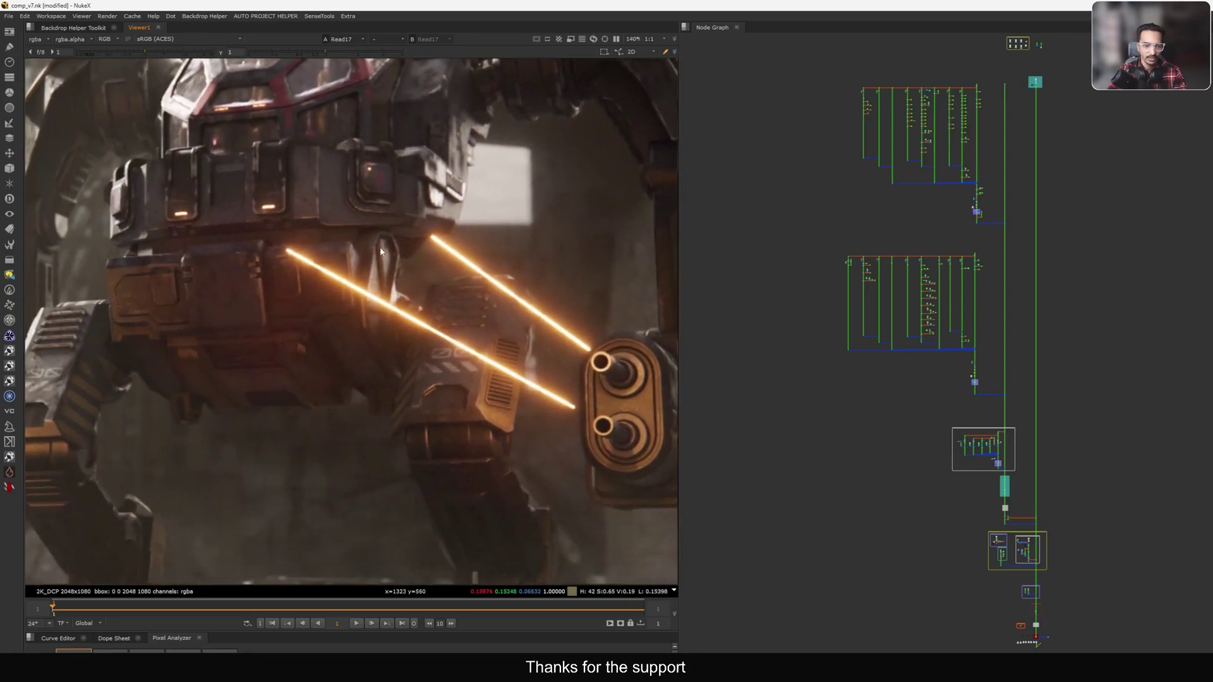
{"action": "middle_click_drag", "start_coordinate": [646, 406], "coordinate": [460, 304]}
{"action": "scroll", "coordinate": [460, 303], "scroll_direction": "up", "scroll_amount": 5}
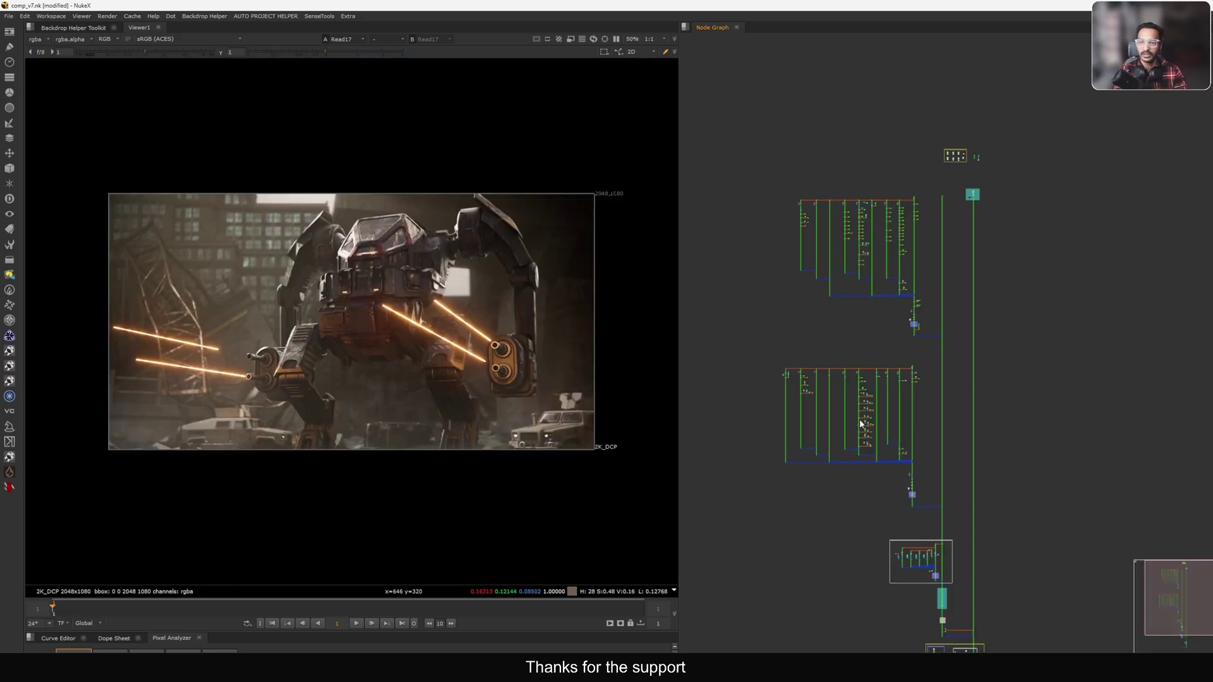
Step: Create a Robot stamp near the ASSET backdrop using the Anchor Stamp Selector
{"action": "middle_click_drag", "start_coordinate": [860, 421], "coordinate": [841, 500]}
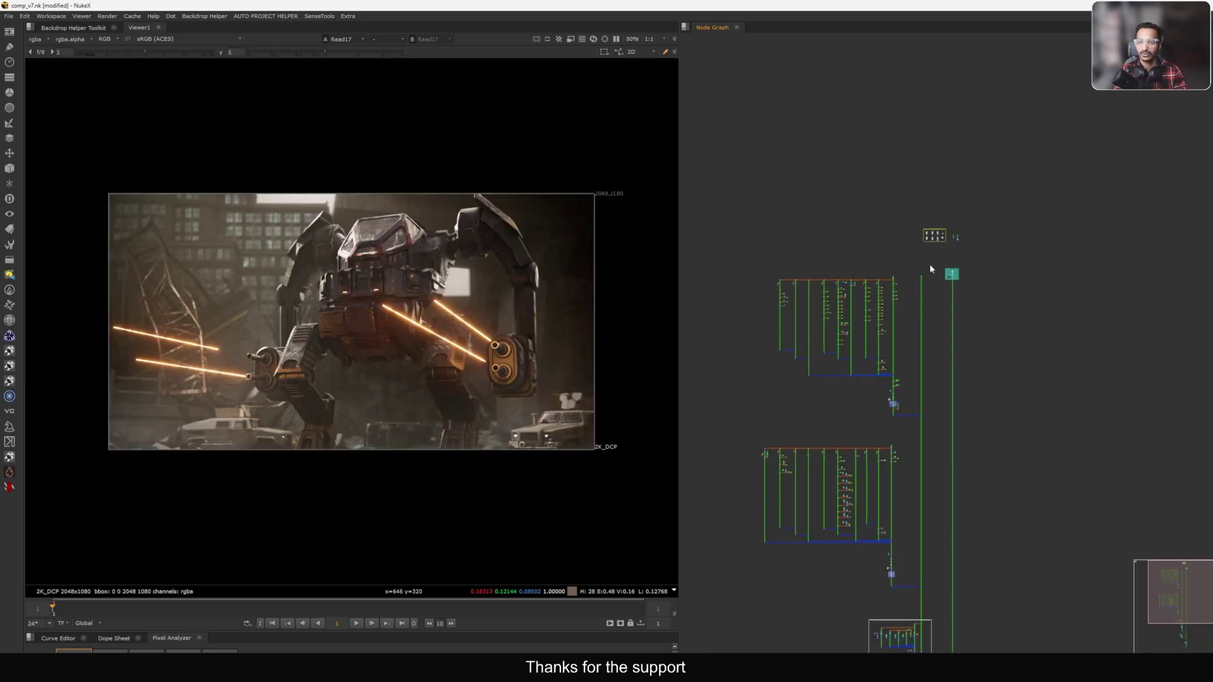
{"action": "scroll", "coordinate": [937, 252], "scroll_direction": "up", "scroll_amount": 4}
{"action": "scroll", "coordinate": [929, 244], "scroll_direction": "down", "scroll_amount": 6}
{"action": "left_click_drag", "start_coordinate": [788, 233], "coordinate": [1018, 537]}
{"action": "scroll", "coordinate": [1015, 229], "scroll_direction": "up", "scroll_amount": 5}
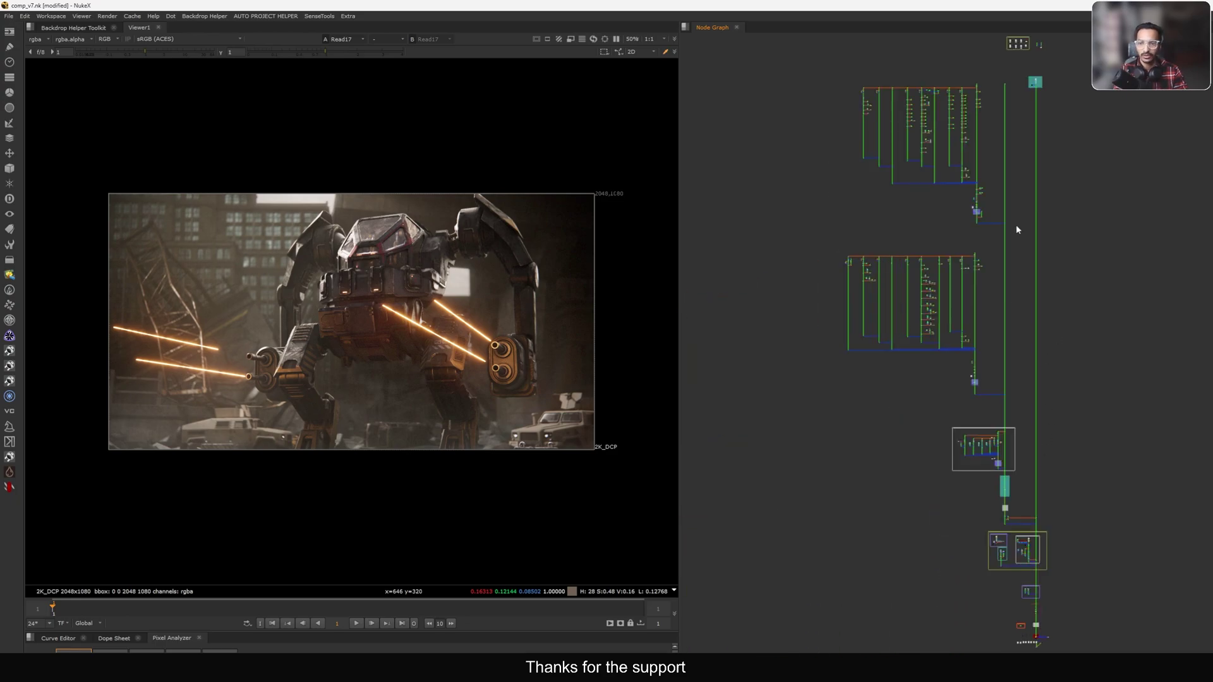
{"action": "scroll", "coordinate": [1027, 246], "scroll_direction": "up", "scroll_amount": 6}
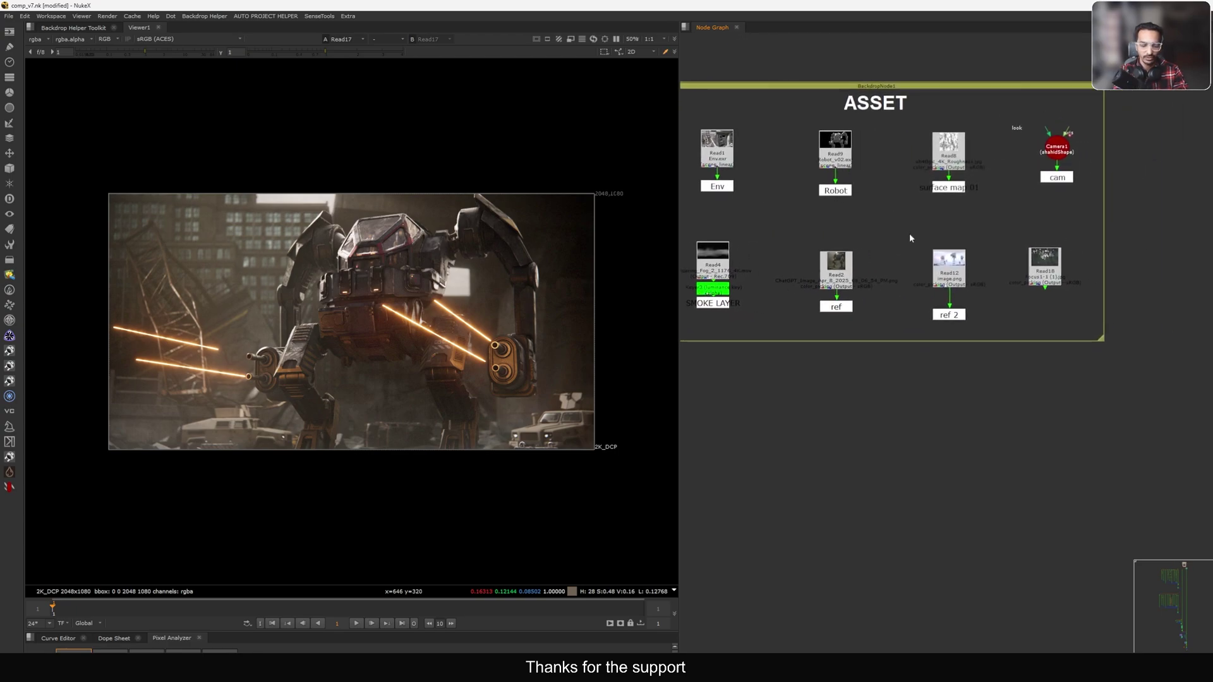
{"action": "key", "text": "F8"}
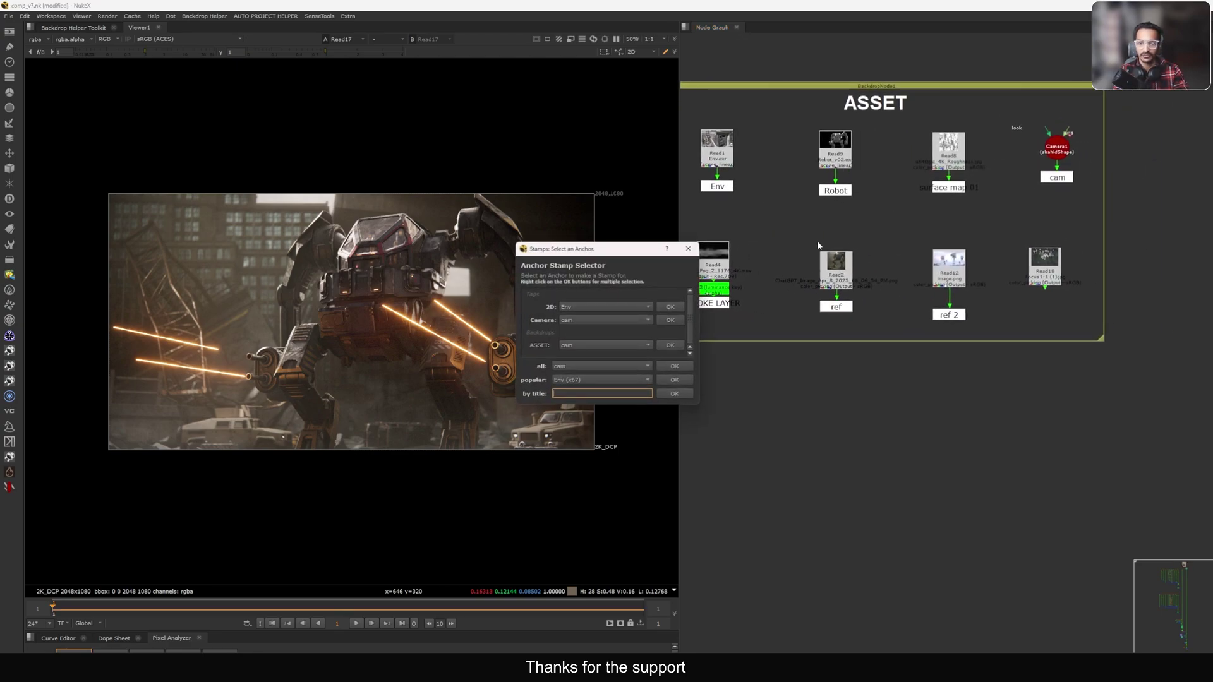
{"action": "left_click", "coordinate": [604, 308]}
{"action": "left_click", "coordinate": [594, 341]}
{"action": "left_click", "coordinate": [666, 307]}
Step: Move the Robot stamp to an empty area of the node graph beside the sky backdrop and view it
{"action": "scroll", "coordinate": [884, 221], "scroll_direction": "down", "scroll_amount": 6}
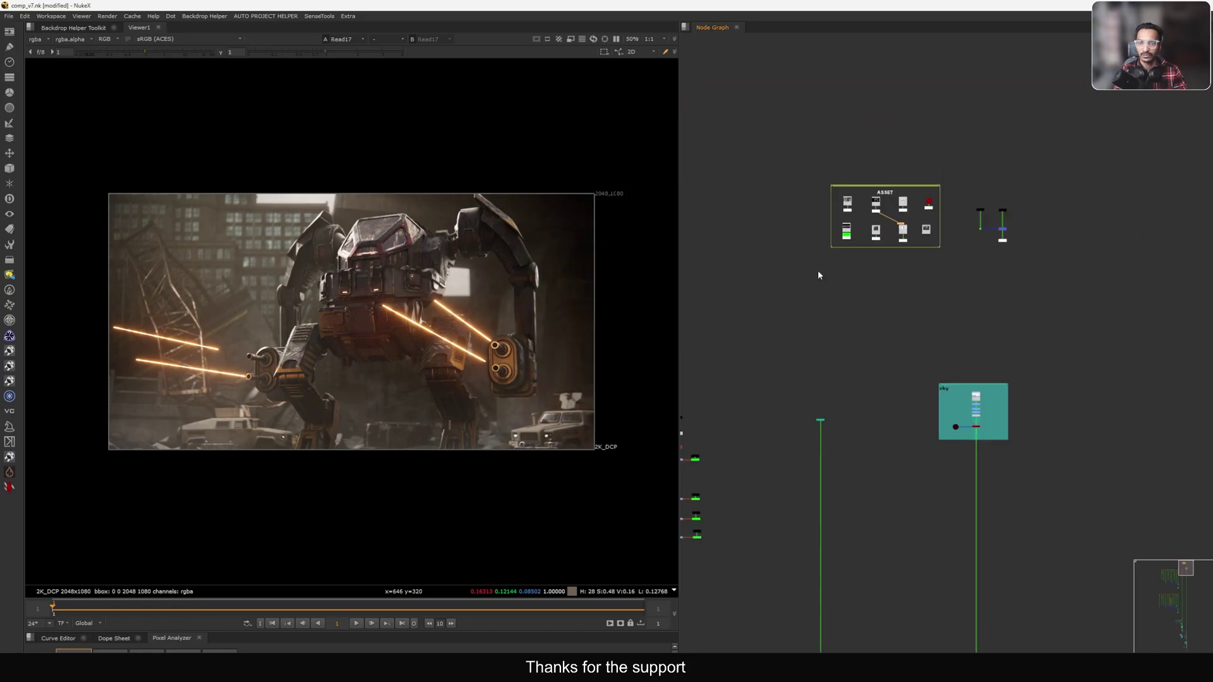
{"action": "scroll", "coordinate": [878, 248], "scroll_direction": "down", "scroll_amount": 3}
{"action": "scroll", "coordinate": [897, 249], "scroll_direction": "up", "scroll_amount": 4}
{"action": "left_click_drag", "start_coordinate": [884, 221], "coordinate": [954, 274]}
{"action": "middle_click_drag", "start_coordinate": [916, 274], "coordinate": [650, 292]}
{"action": "left_click_drag", "start_coordinate": [690, 292], "coordinate": [1052, 274]}
{"action": "key", "text": "1"}
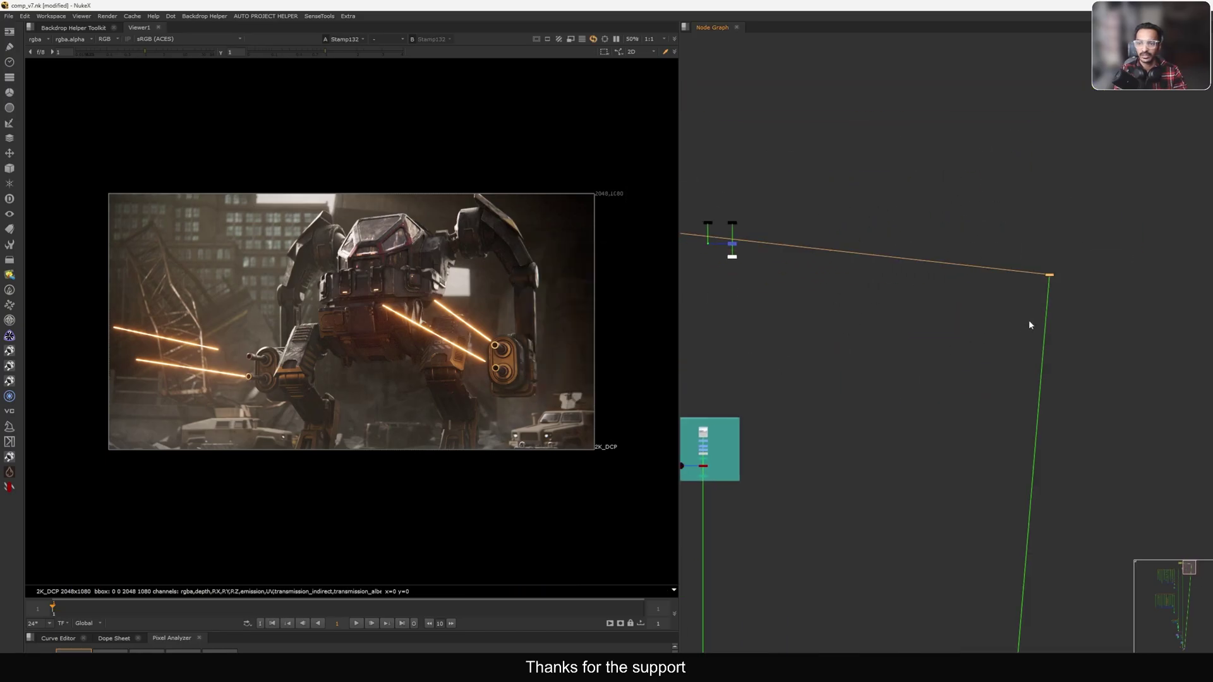
Step: Examine the cockpit glass and upper body of the raw robot render
{"action": "middle_click_drag", "start_coordinate": [1029, 321], "coordinate": [958, 312]}
{"action": "scroll", "coordinate": [379, 244], "scroll_direction": "up", "scroll_amount": 8}
{"action": "scroll", "coordinate": [460, 294], "scroll_direction": "down", "scroll_amount": 4}
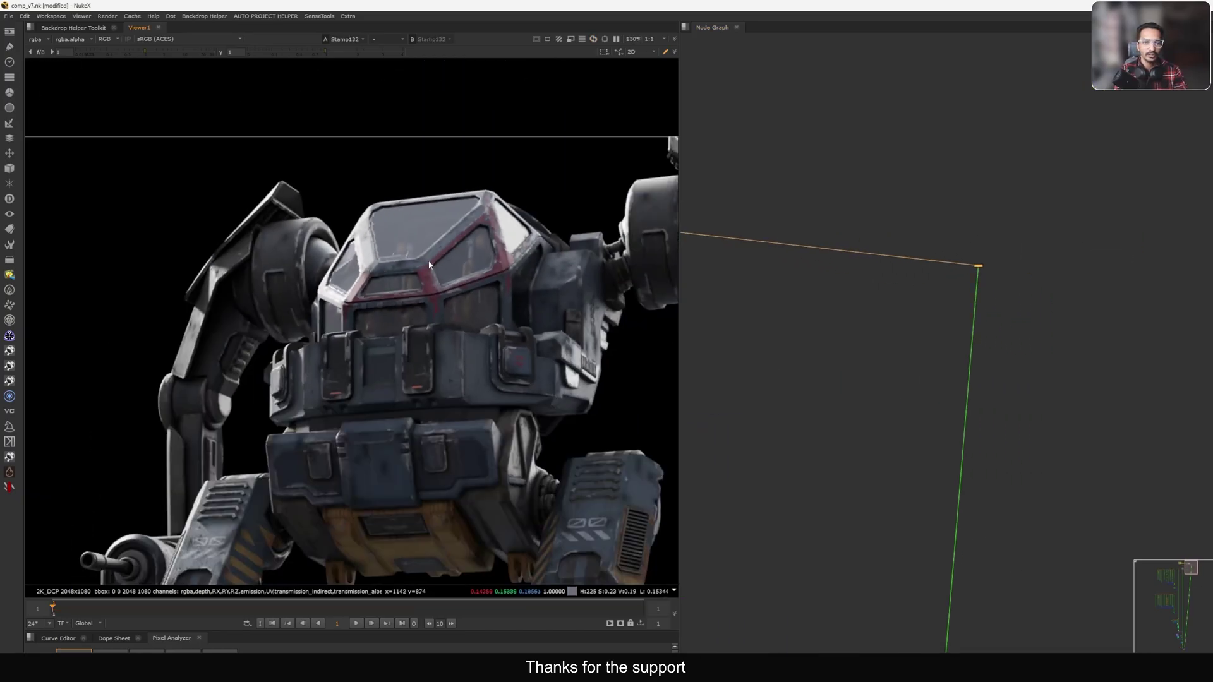
{"action": "left_click_drag", "start_coordinate": [311, 183], "coordinate": [534, 296]}
{"action": "mouse_move", "coordinate": [502, 252]}
{"action": "middle_mouse_down"}
{"action": "mouse_move", "coordinate": [355, 237]}
{"action": "mouse_move", "coordinate": [370, 272]}
{"action": "middle_mouse_up"}
{"action": "scroll", "coordinate": [322, 250], "scroll_direction": "up", "scroll_amount": 4}
{"action": "left_click_drag", "start_coordinate": [249, 199], "coordinate": [481, 328]}
{"action": "scroll", "coordinate": [417, 297], "scroll_direction": "down", "scroll_amount": 3}
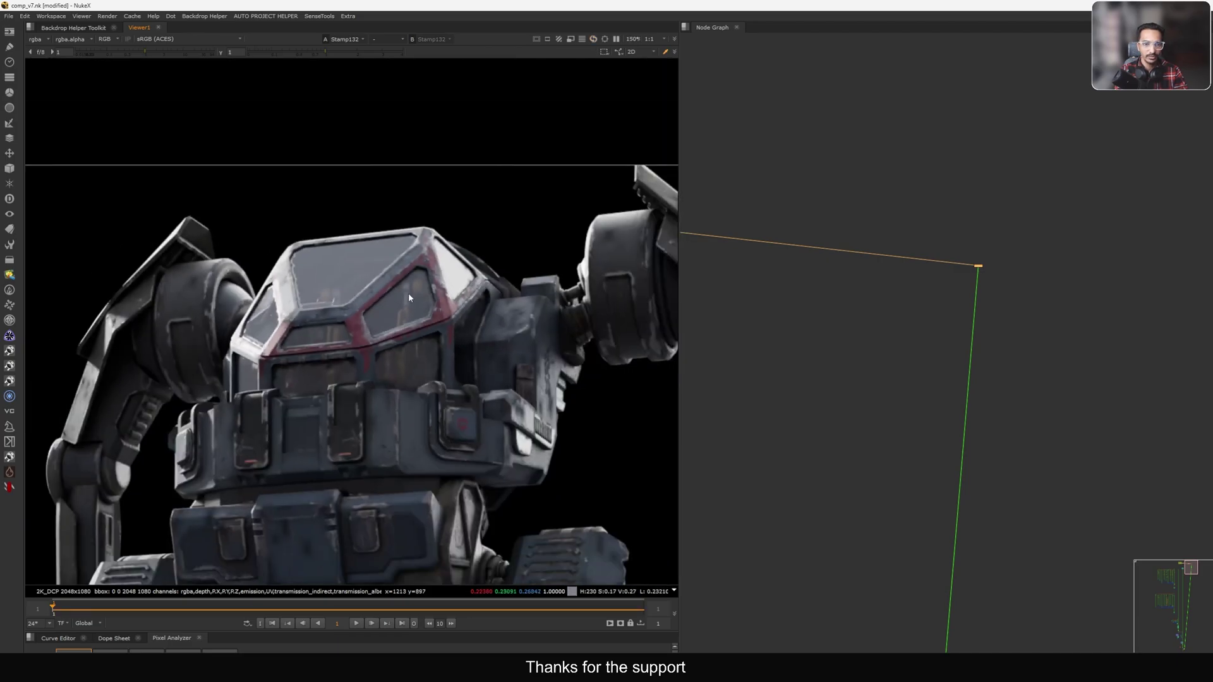
{"action": "mouse_move", "coordinate": [360, 267]}
{"action": "middle_mouse_down"}
{"action": "mouse_move", "coordinate": [260, 314]}
{"action": "mouse_move", "coordinate": [409, 270]}
{"action": "middle_mouse_up"}
{"action": "scroll", "coordinate": [297, 312], "scroll_direction": "up", "scroll_amount": 3}
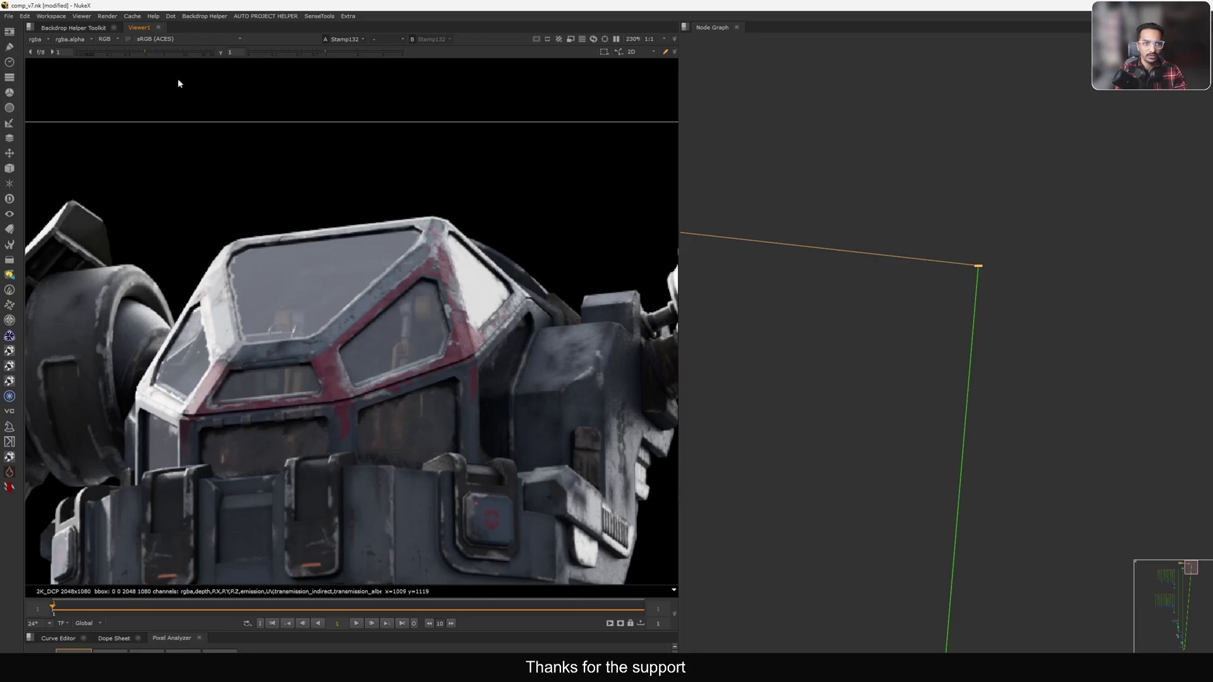
Step: Lower the viewer gain to about 0.165 to check the cockpit highlights, and reset it to 1
{"action": "left_click_drag", "start_coordinate": [144, 53], "coordinate": [120, 56]}
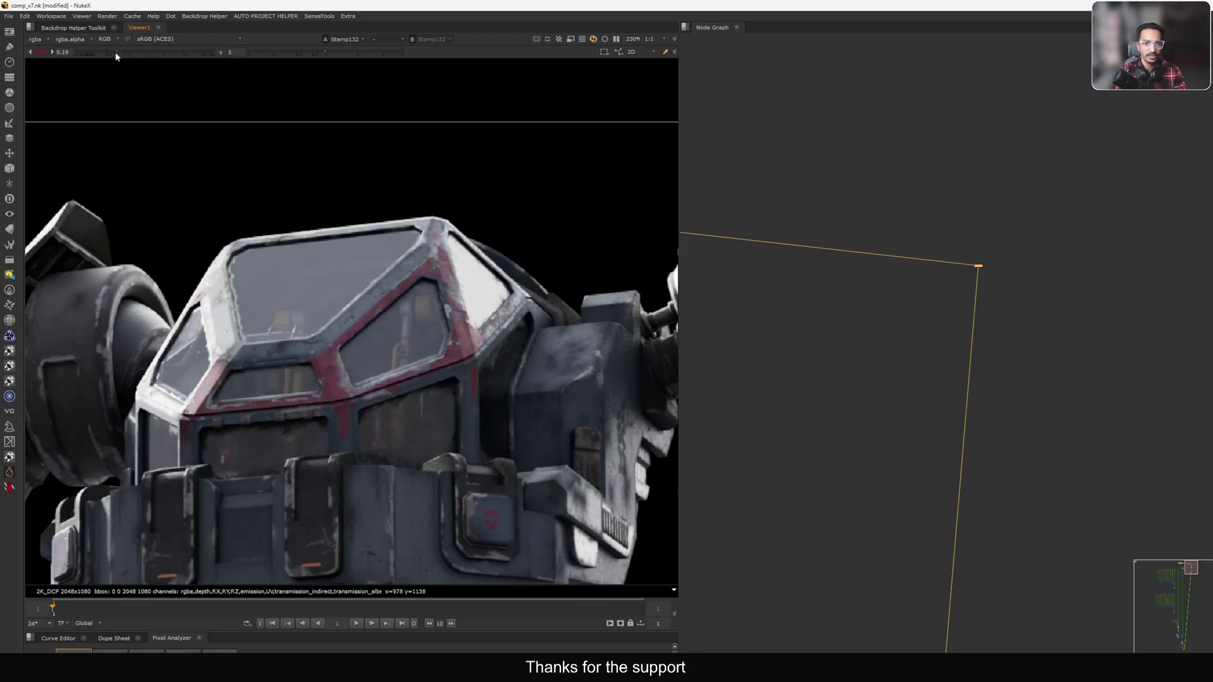
{"action": "left_click", "coordinate": [115, 52]}
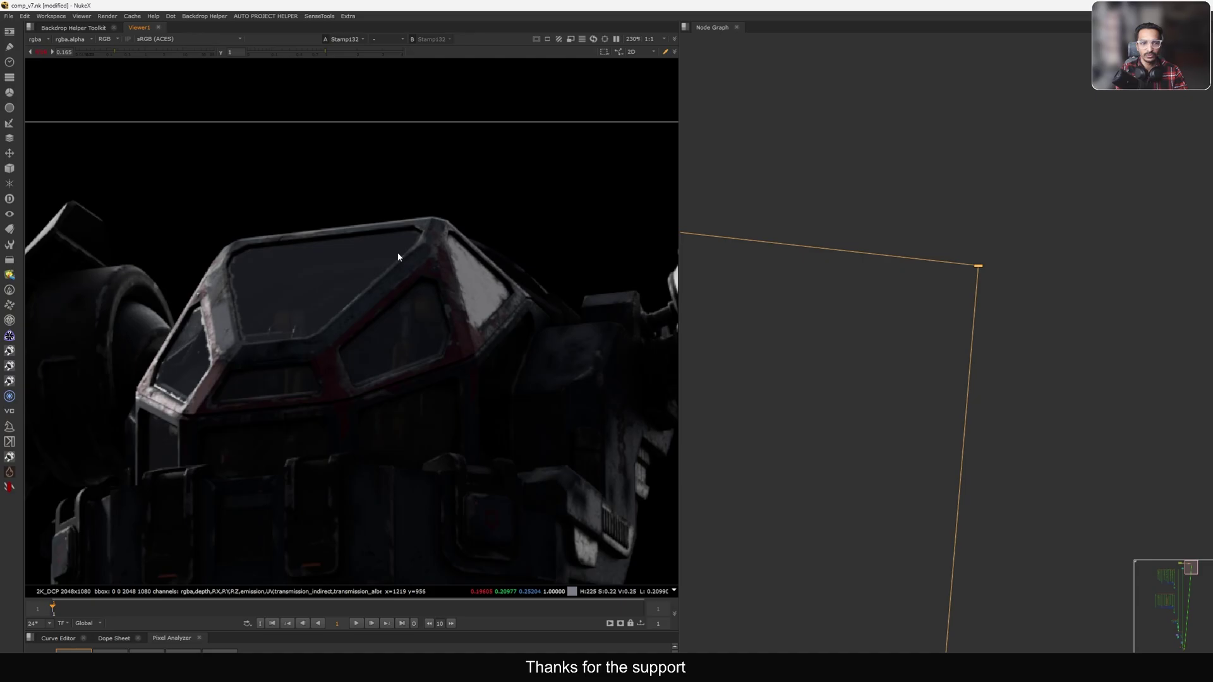
{"action": "left_click", "coordinate": [145, 51], "text": "ctrl"}
{"action": "key", "text": "f"}
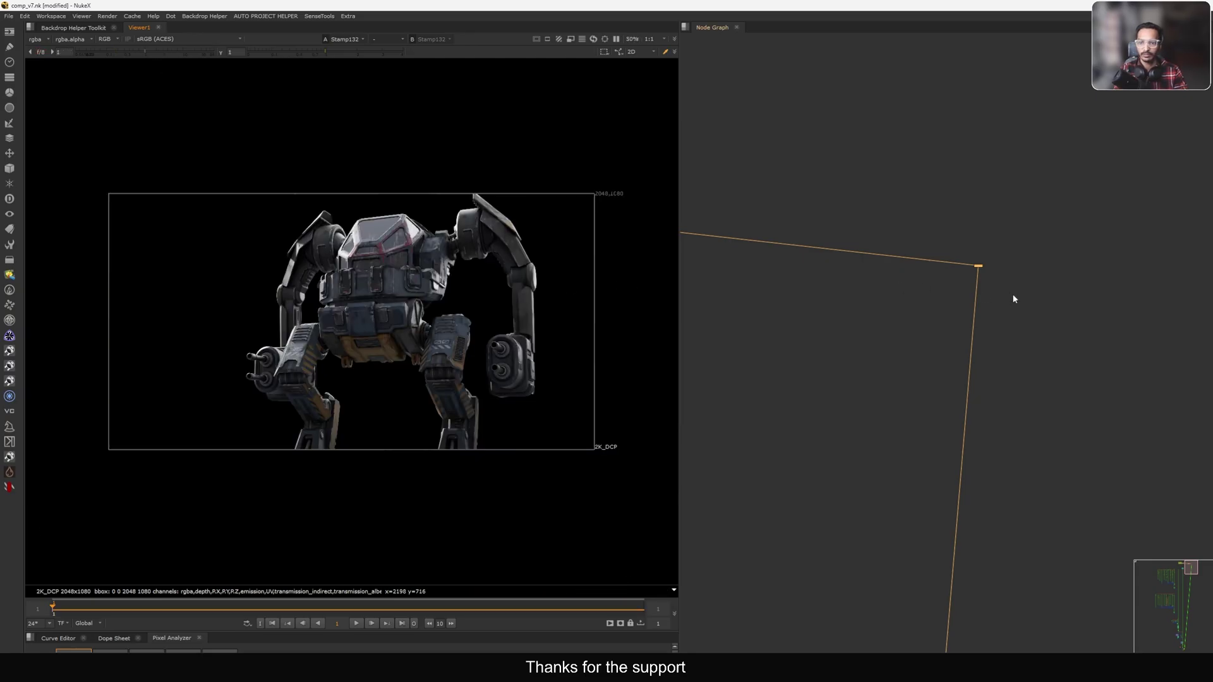
Step: Add a Shuffle node, connect it to the Robot stamp and view its output
{"action": "left_click", "coordinate": [1015, 263]}
{"action": "key", "text": "Tab"}
{"action": "type", "text": "shuf"}
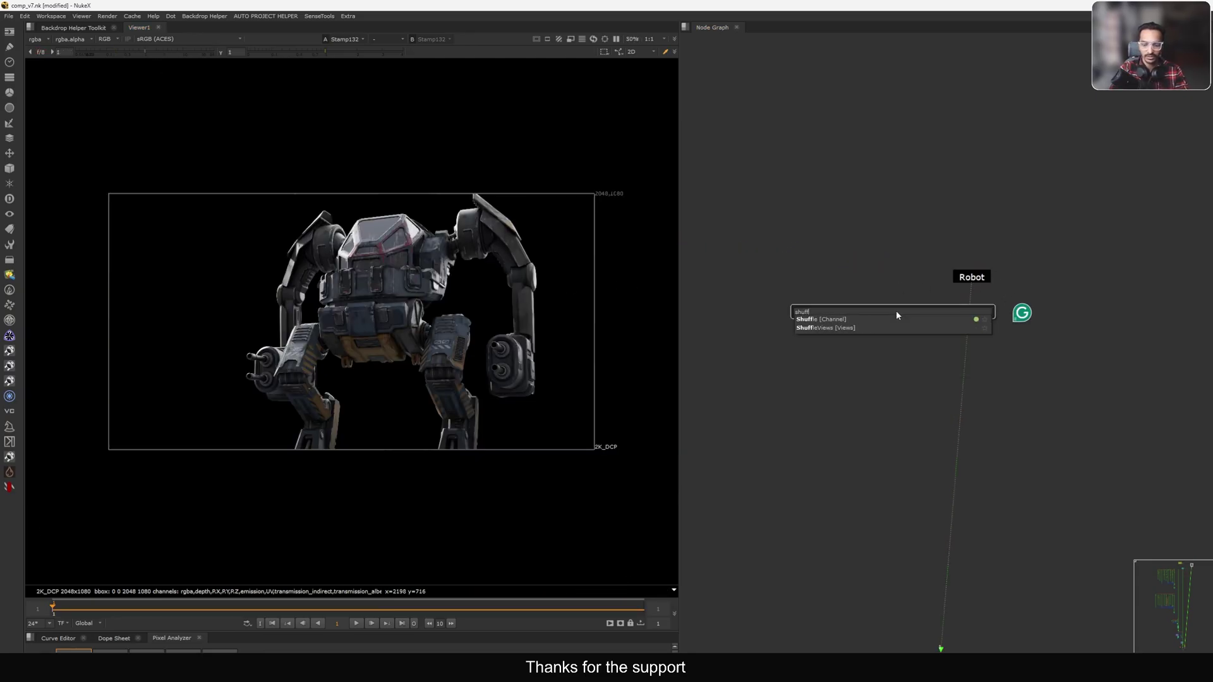
{"action": "key", "text": "Return"}
{"action": "left_click_drag", "start_coordinate": [912, 314], "coordinate": [967, 281]}
{"action": "middle_click_drag", "start_coordinate": [965, 290], "coordinate": [937, 235]}
{"action": "left_click_drag", "start_coordinate": [904, 277], "coordinate": [1089, 270]}
{"action": "key", "text": "1"}
{"action": "left_click", "coordinate": [946, 262]}
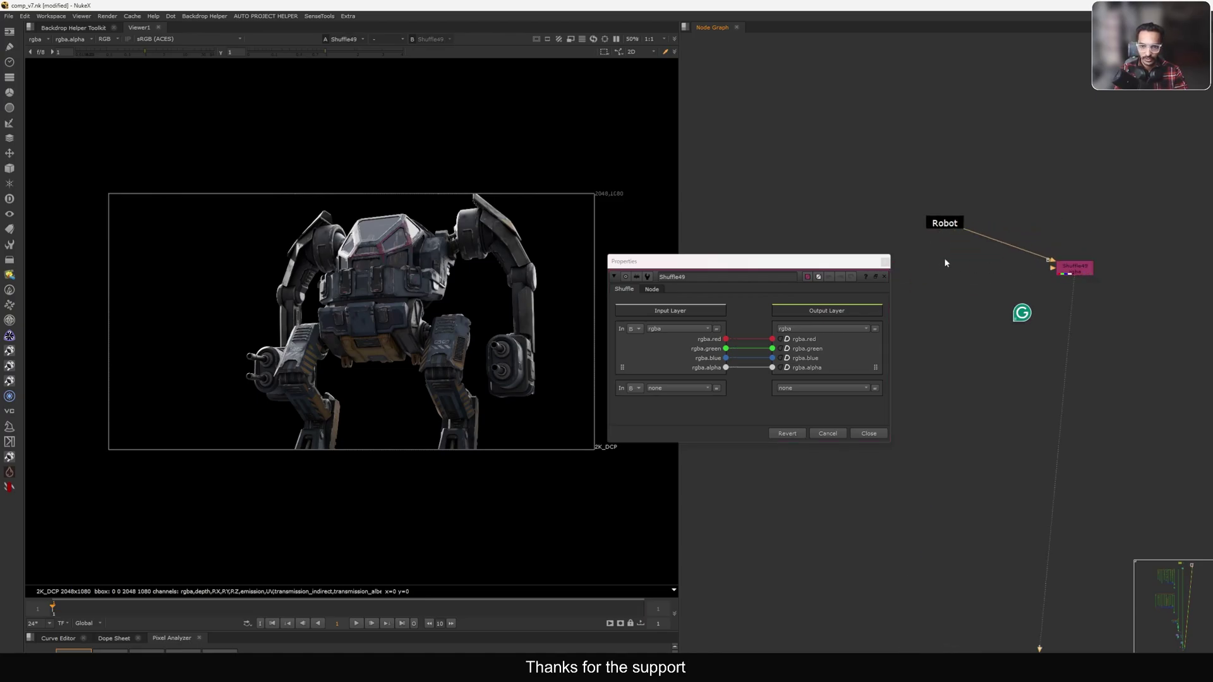
Step: Set the Shuffle node's input layer to UV and check the UV pass in the enlarged viewer
{"action": "left_click_drag", "start_coordinate": [752, 264], "coordinate": [790, 208]}
{"action": "left_click", "coordinate": [716, 272]}
{"action": "left_click", "coordinate": [733, 354]}
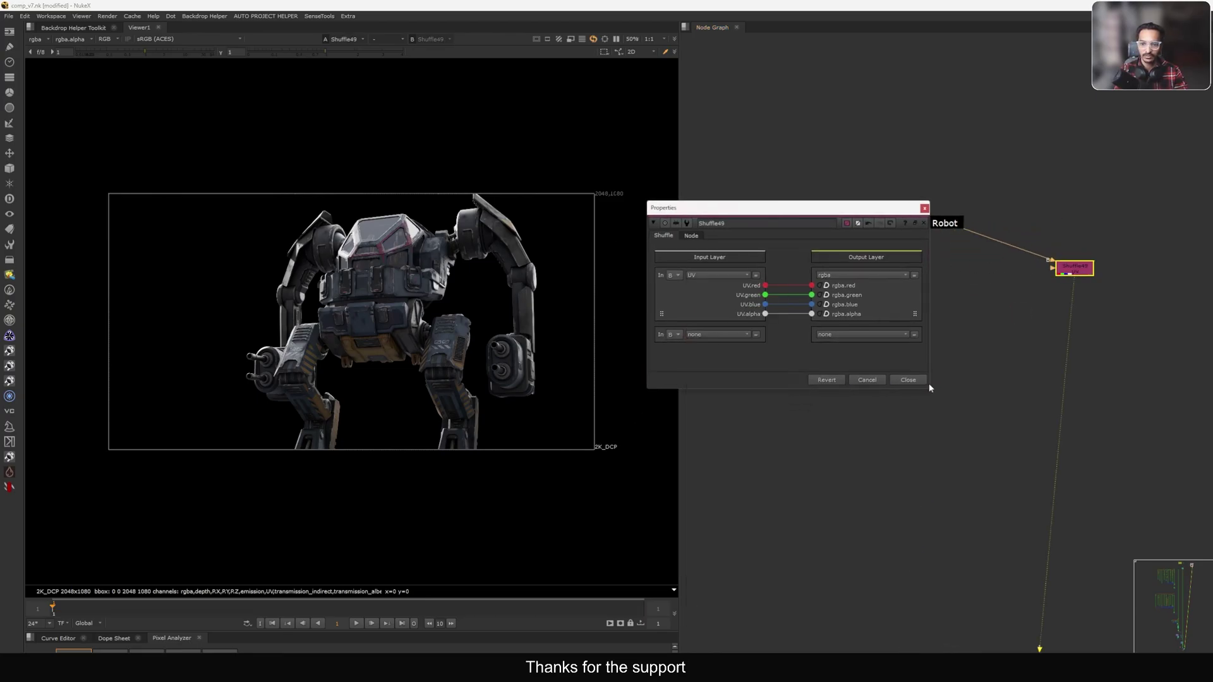
{"action": "left_click", "coordinate": [924, 377]}
{"action": "key", "text": "space"}
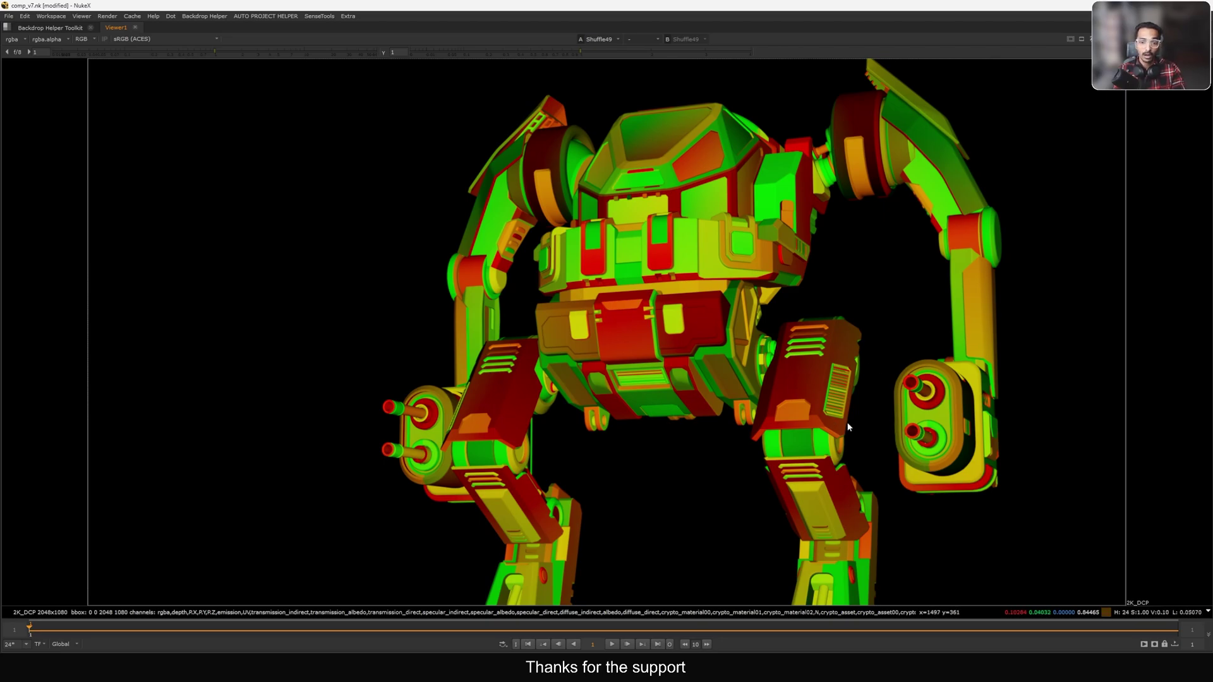
{"action": "scroll", "coordinate": [636, 345], "scroll_direction": "down", "scroll_amount": 1}
{"action": "key", "text": "space"}
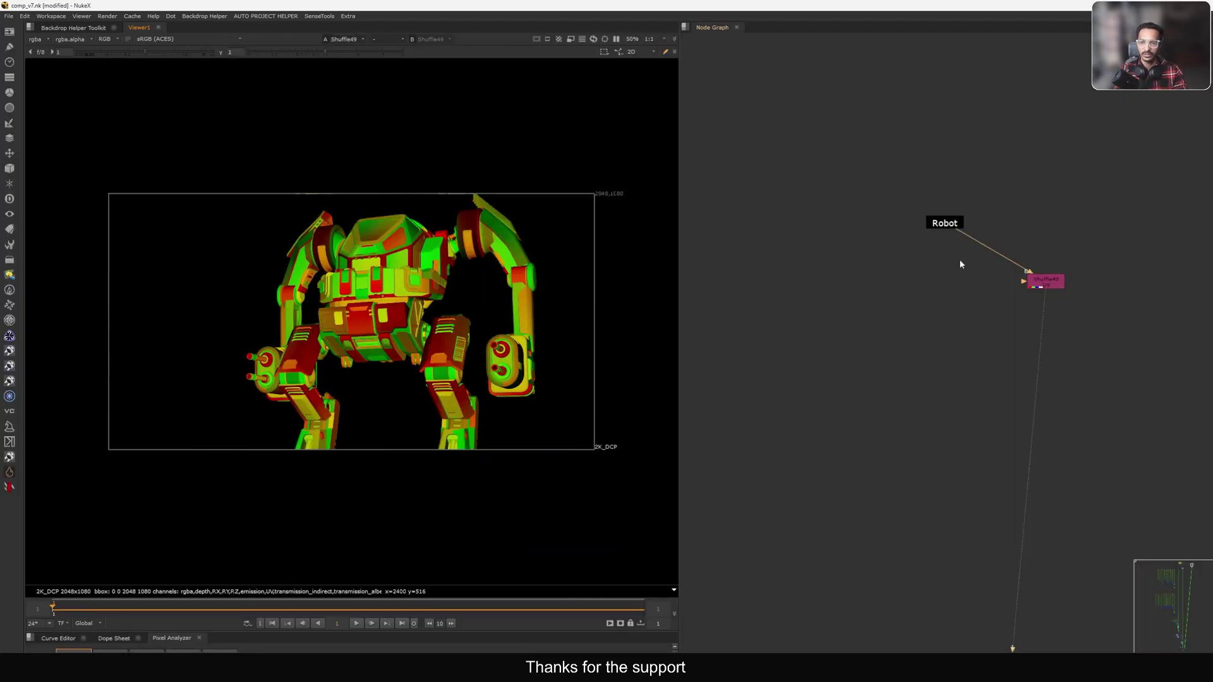
Step: View the Robot stamp in the enlarged viewer and examine the torso panels and cockpit surfaces for wear detail
{"action": "left_click", "coordinate": [944, 222]}
{"action": "key", "text": "1"}
{"action": "key", "text": "space"}
{"action": "scroll", "coordinate": [507, 352], "scroll_direction": "up", "scroll_amount": 1}
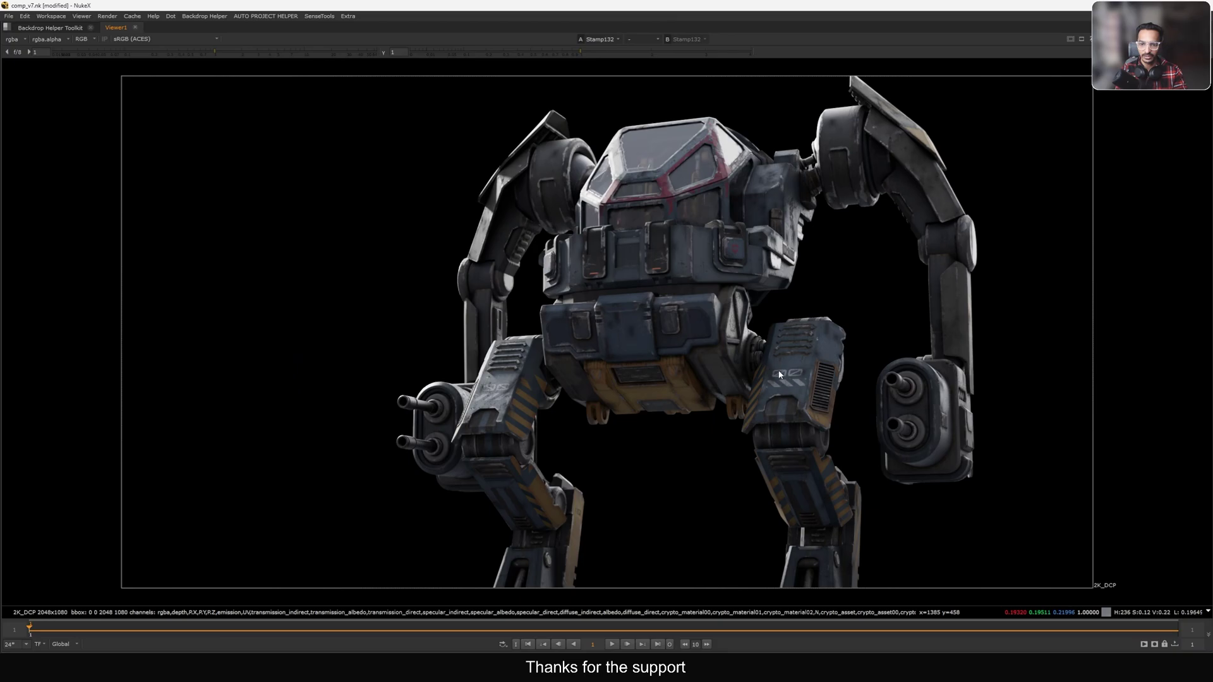
{"action": "scroll", "coordinate": [794, 376], "scroll_direction": "up", "scroll_amount": 2}
{"action": "scroll", "coordinate": [631, 309], "scroll_direction": "down", "scroll_amount": 2}
{"action": "scroll", "coordinate": [585, 297], "scroll_direction": "up", "scroll_amount": 3}
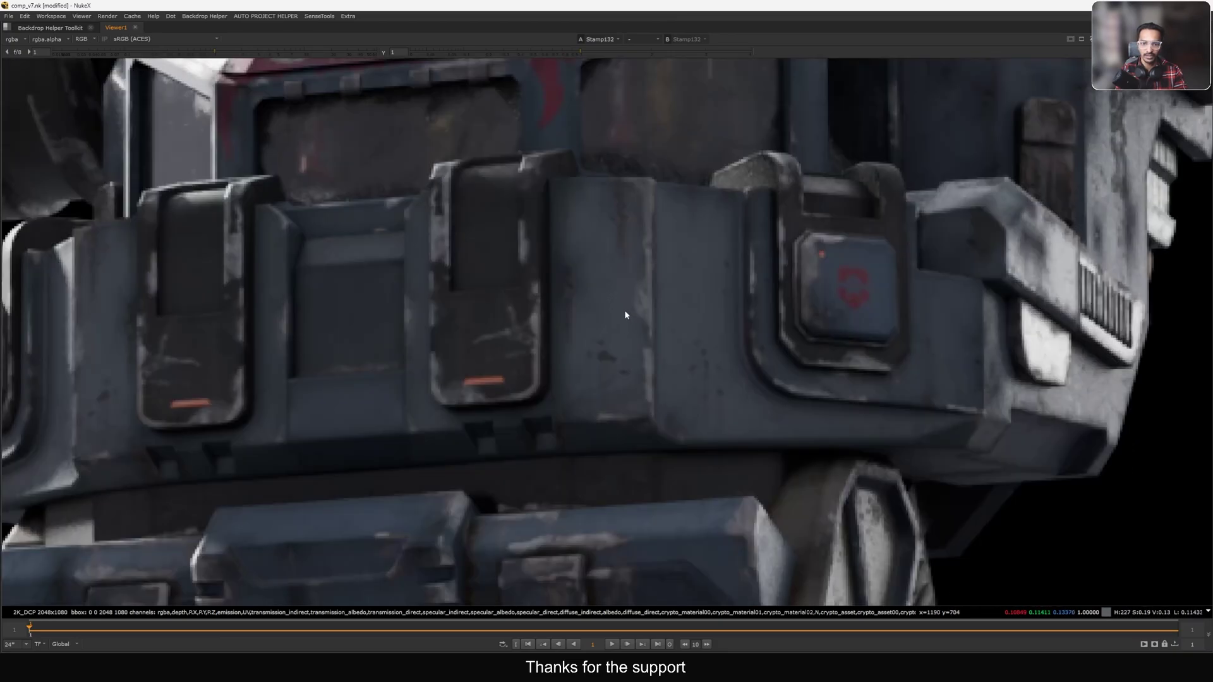
{"action": "scroll", "coordinate": [624, 310], "scroll_direction": "down", "scroll_amount": 4}
{"action": "scroll", "coordinate": [632, 309], "scroll_direction": "up", "scroll_amount": 3}
{"action": "scroll", "coordinate": [642, 316], "scroll_direction": "up", "scroll_amount": 2}
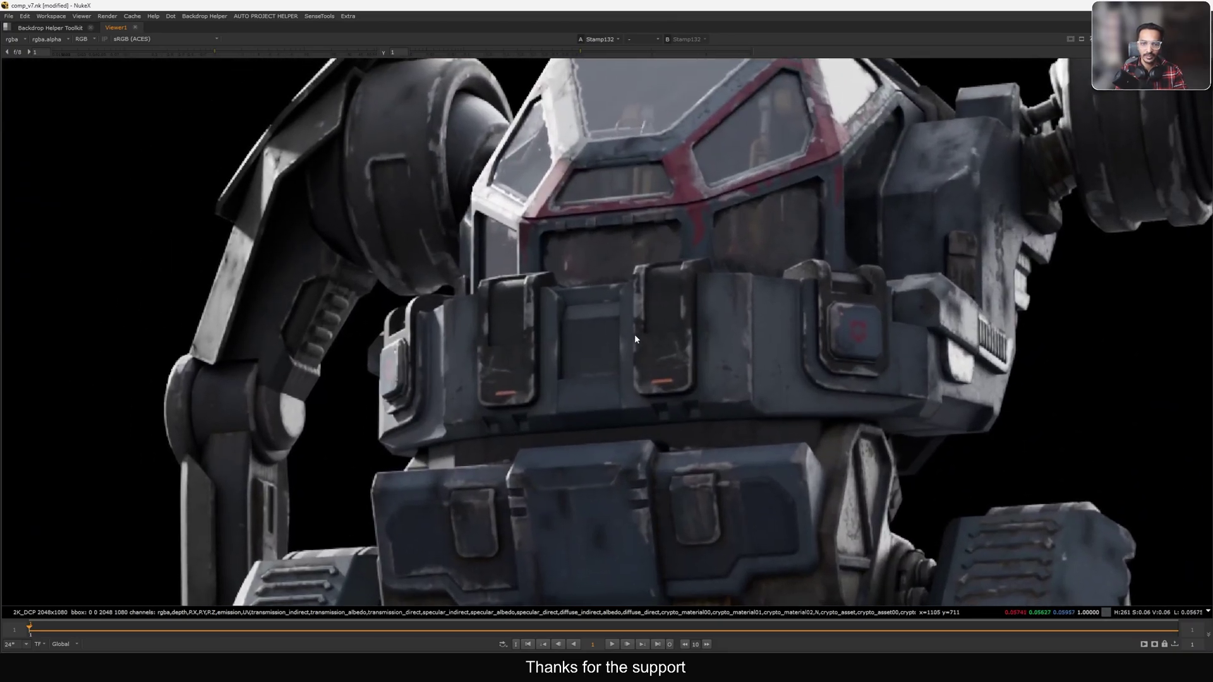
{"action": "scroll", "coordinate": [690, 302], "scroll_direction": "down", "scroll_amount": 2}
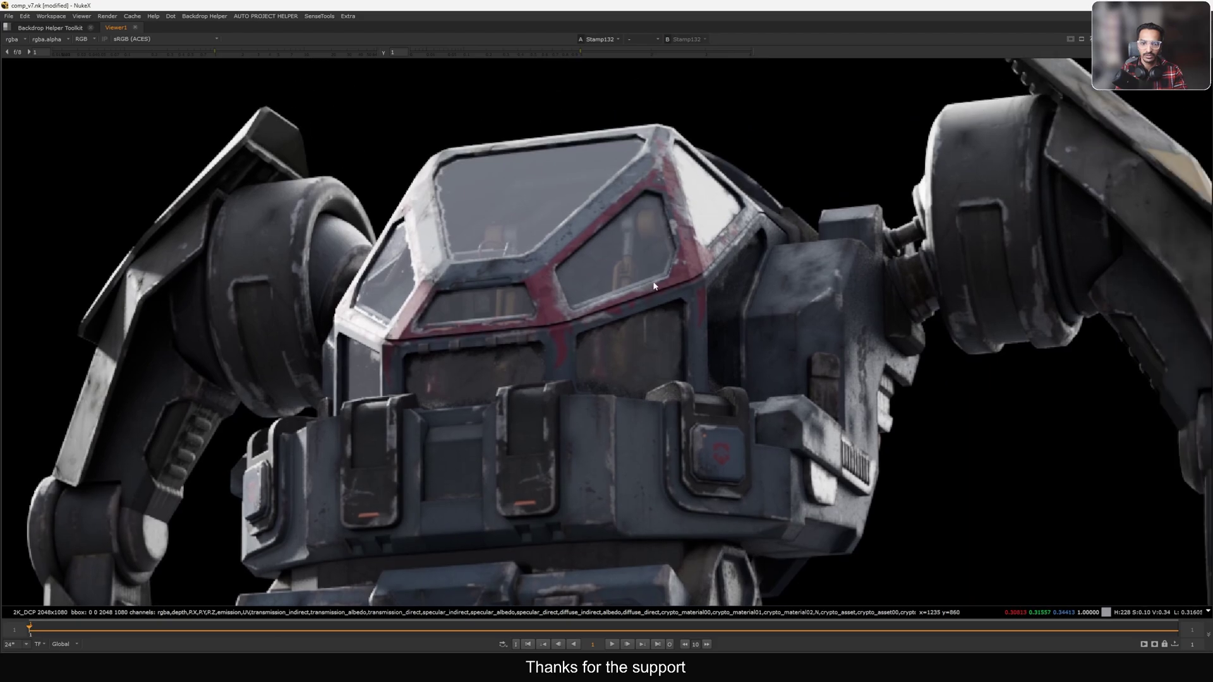
{"action": "scroll", "coordinate": [562, 354], "scroll_direction": "up", "scroll_amount": 3}
{"action": "scroll", "coordinate": [591, 347], "scroll_direction": "down", "scroll_amount": 1}
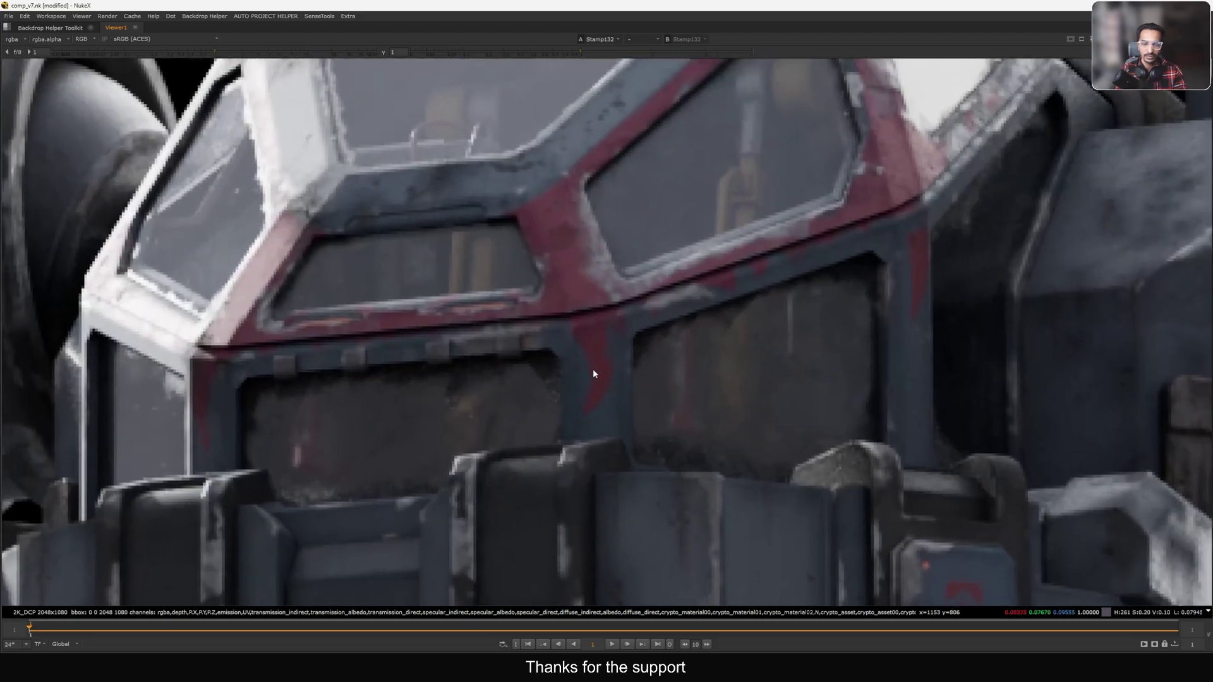
{"action": "scroll", "coordinate": [600, 335], "scroll_direction": "up", "scroll_amount": 2}
{"action": "key", "text": "f"}
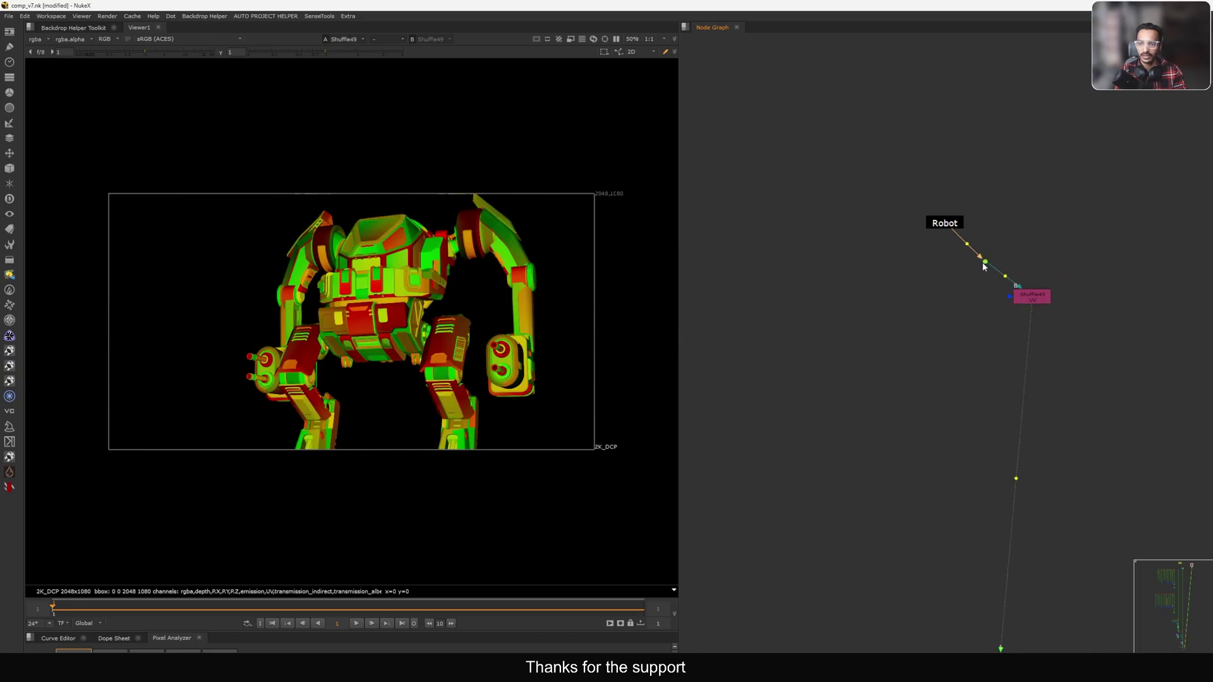
Step: Place the dot directly below the Robot stamp and shift the UV Shuffle node slightly away from it
{"action": "left_click_drag", "start_coordinate": [983, 265], "coordinate": [947, 273]}
{"action": "left_click_drag", "start_coordinate": [1027, 297], "coordinate": [1036, 297]}
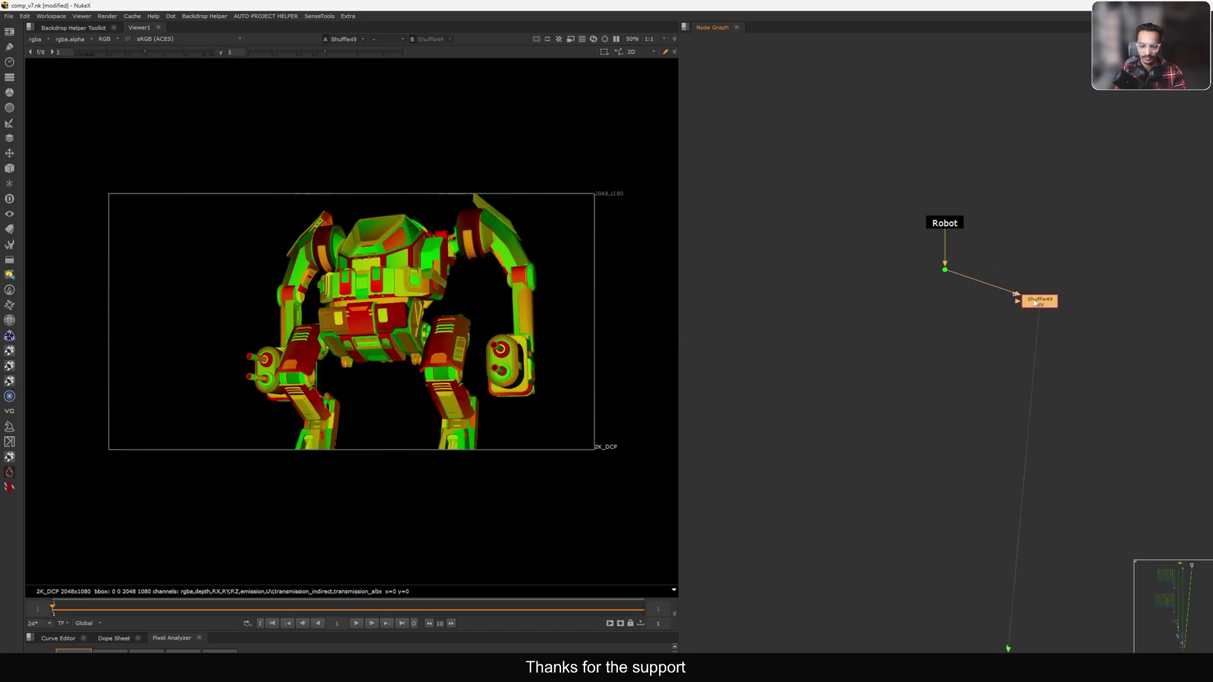
Step: Add an STMap node below the UV Shuffle and swap its inputs so the Shuffle feeds the stmap input
{"action": "key", "text": "Tab"}
{"action": "type", "text": "st"}
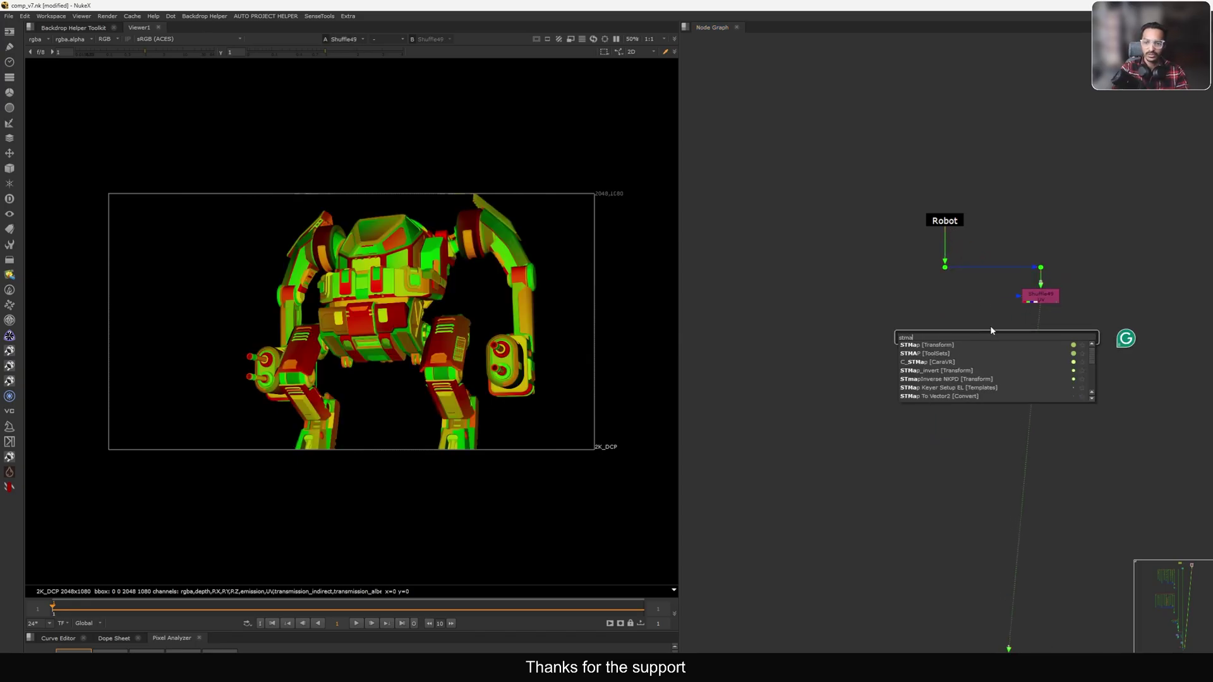
{"action": "type", "text": "ma"}
{"action": "key", "text": "Return"}
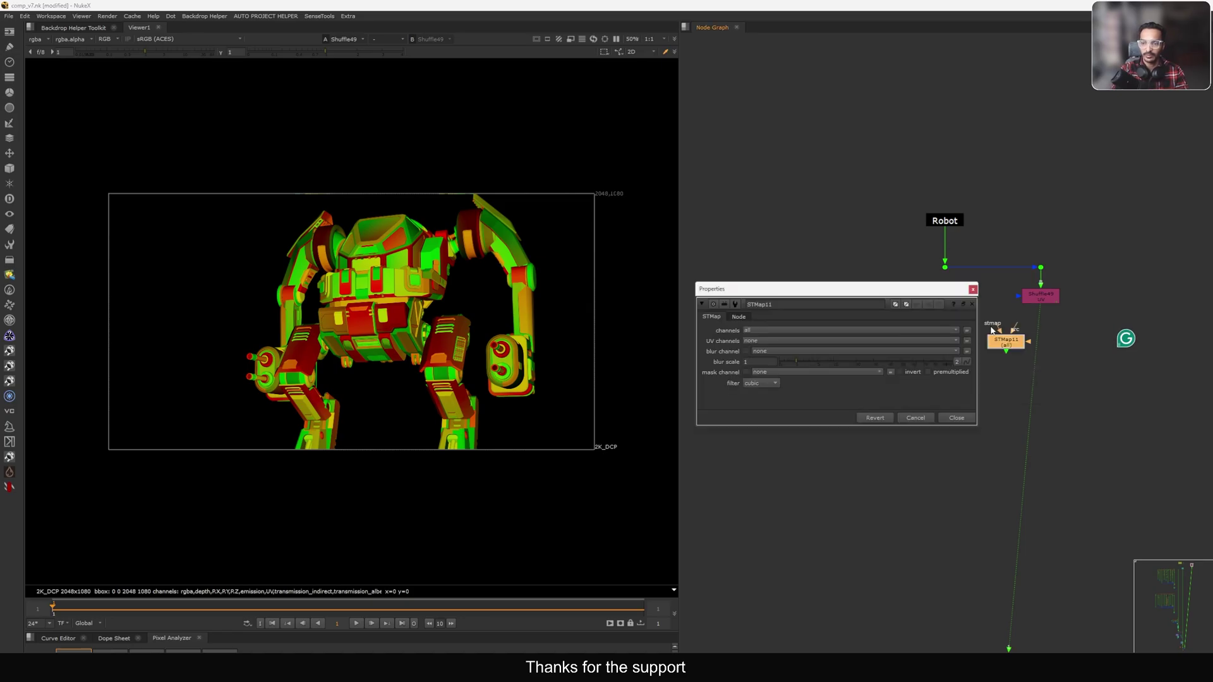
{"action": "scroll", "coordinate": [1031, 297], "scroll_direction": "up", "scroll_amount": 3}
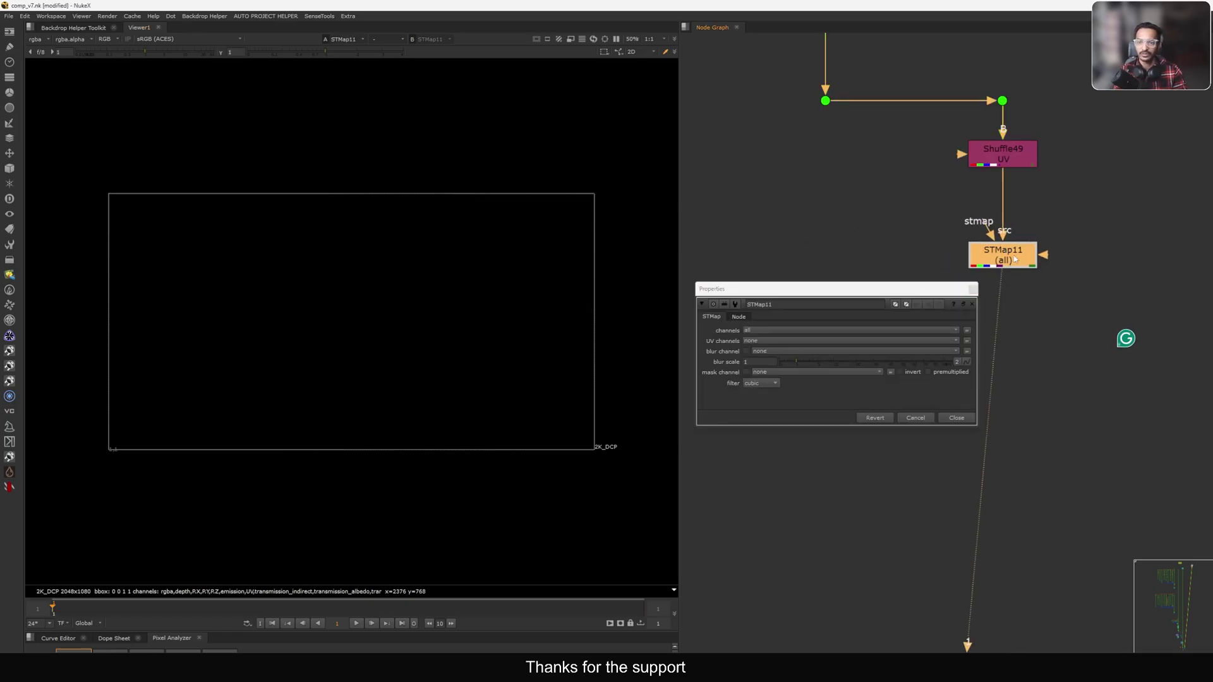
{"action": "key", "text": "shift+x"}
Step: View the UV Shuffle output and examine its green, blue and red channels separately, then the full colour pass on the robot
{"action": "left_click", "coordinate": [1001, 163]}
{"action": "key", "text": "1"}
{"action": "left_click", "coordinate": [932, 198]}
{"action": "middle_click_drag", "start_coordinate": [932, 197], "coordinate": [978, 217]}
{"action": "scroll", "coordinate": [357, 266], "scroll_direction": "up", "scroll_amount": 4}
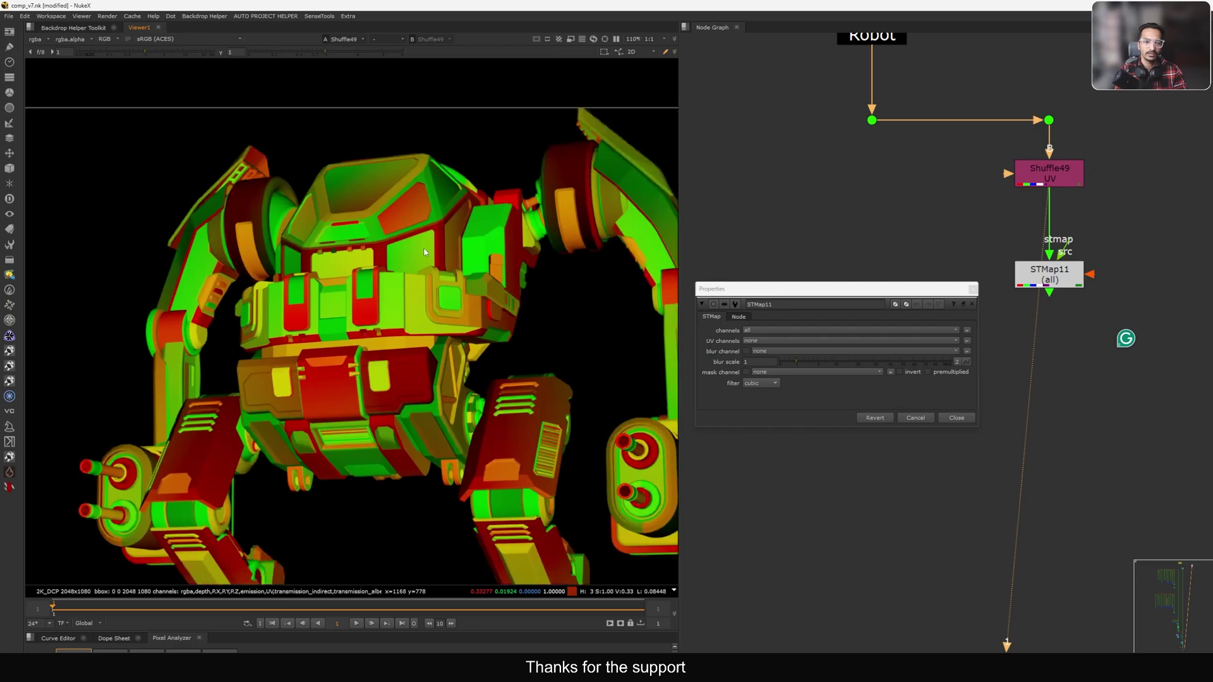
{"action": "scroll", "coordinate": [424, 252], "scroll_direction": "up", "scroll_amount": 3}
{"action": "key", "text": "g"}
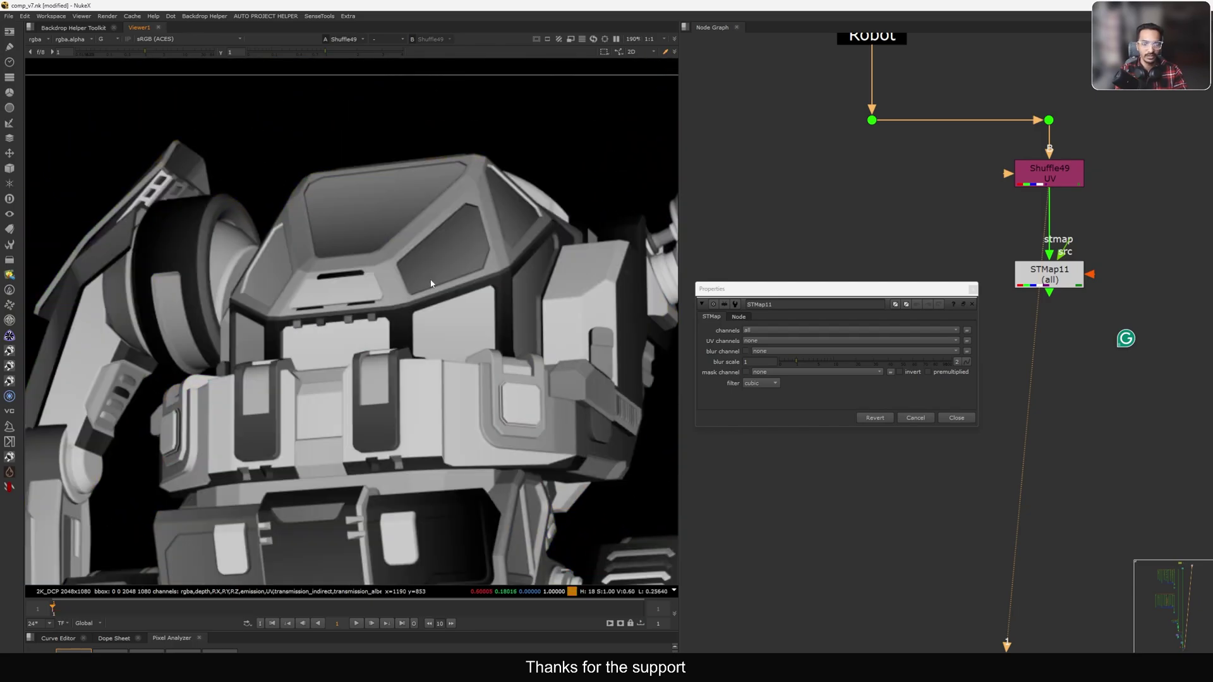
{"action": "key", "text": "b"}
{"action": "key", "text": "f"}
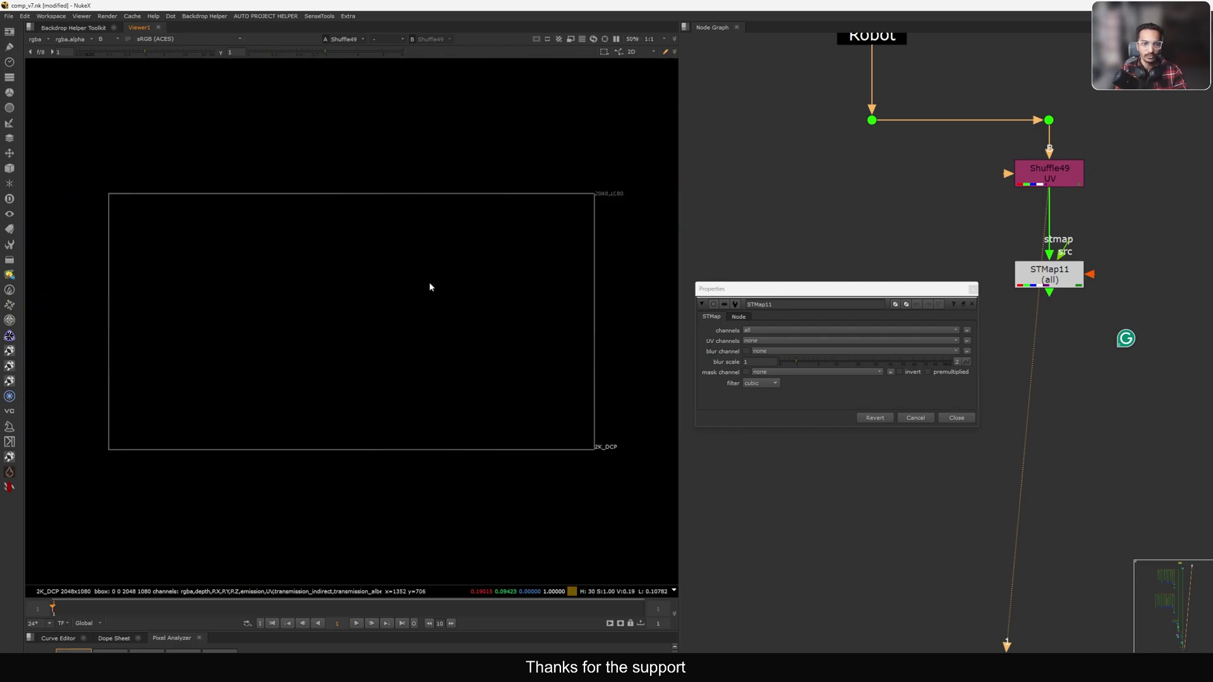
{"action": "key", "text": "r"}
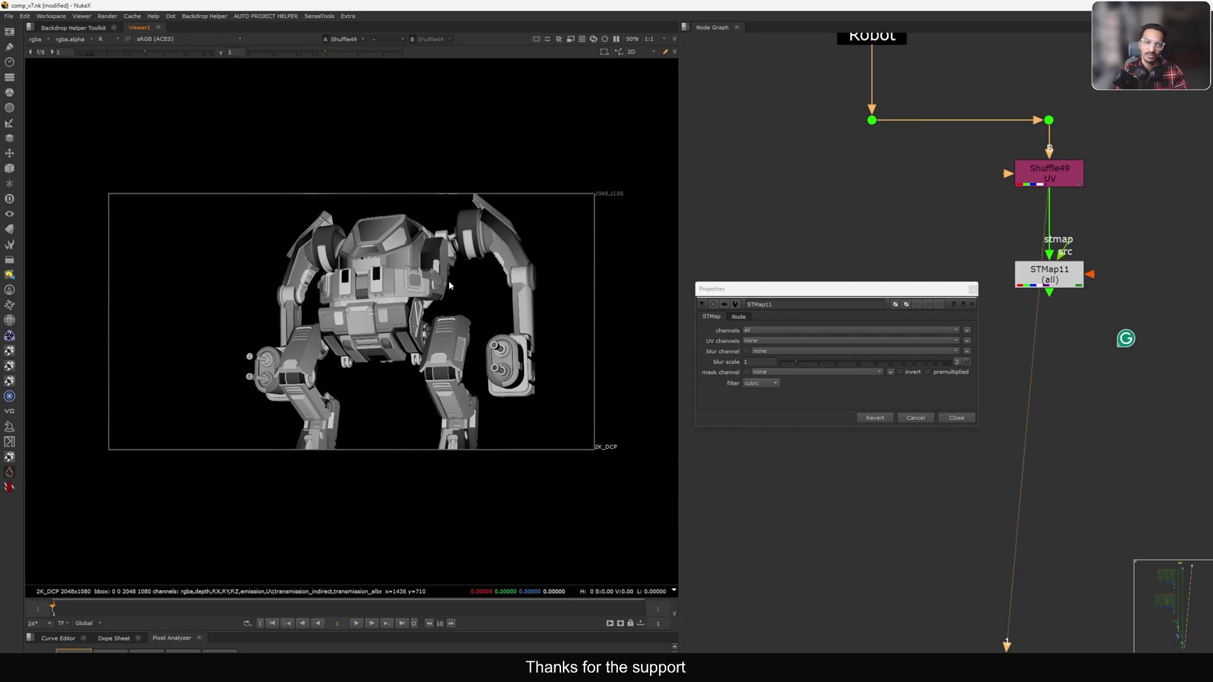
{"action": "key", "text": "r"}
{"action": "scroll", "coordinate": [384, 237], "scroll_direction": "up", "scroll_amount": 4}
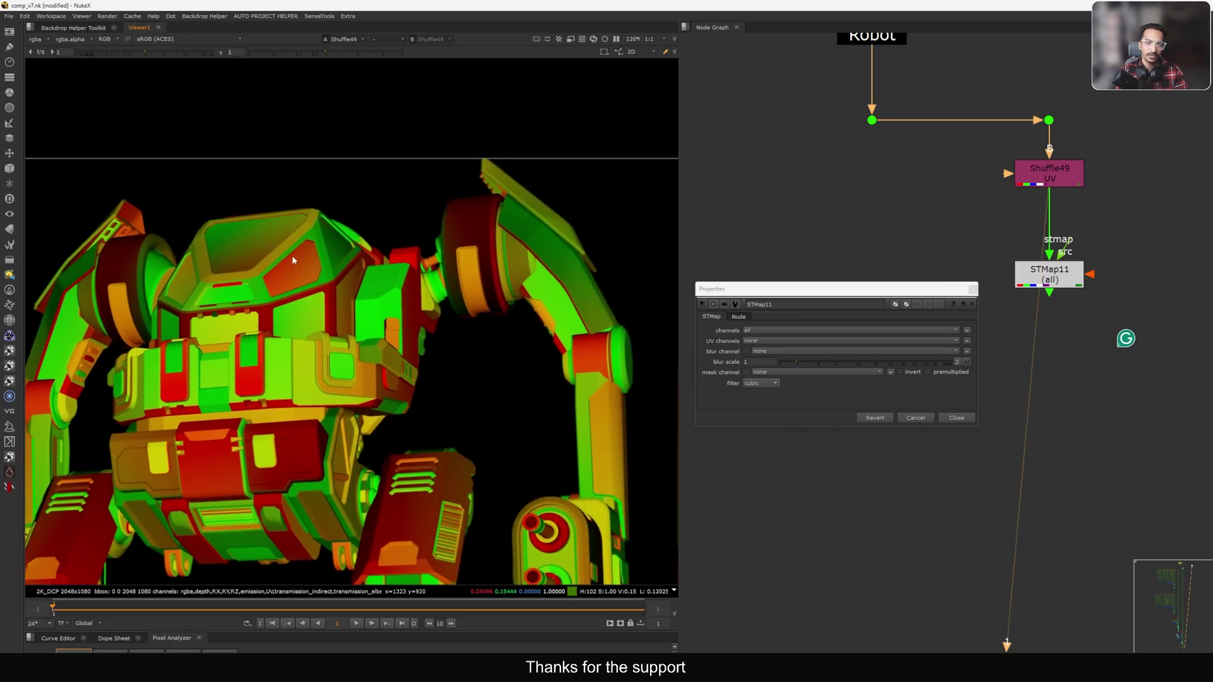
{"action": "middle_click_drag", "start_coordinate": [242, 288], "coordinate": [358, 254]}
{"action": "scroll", "coordinate": [438, 271], "scroll_direction": "down", "scroll_amount": 4}
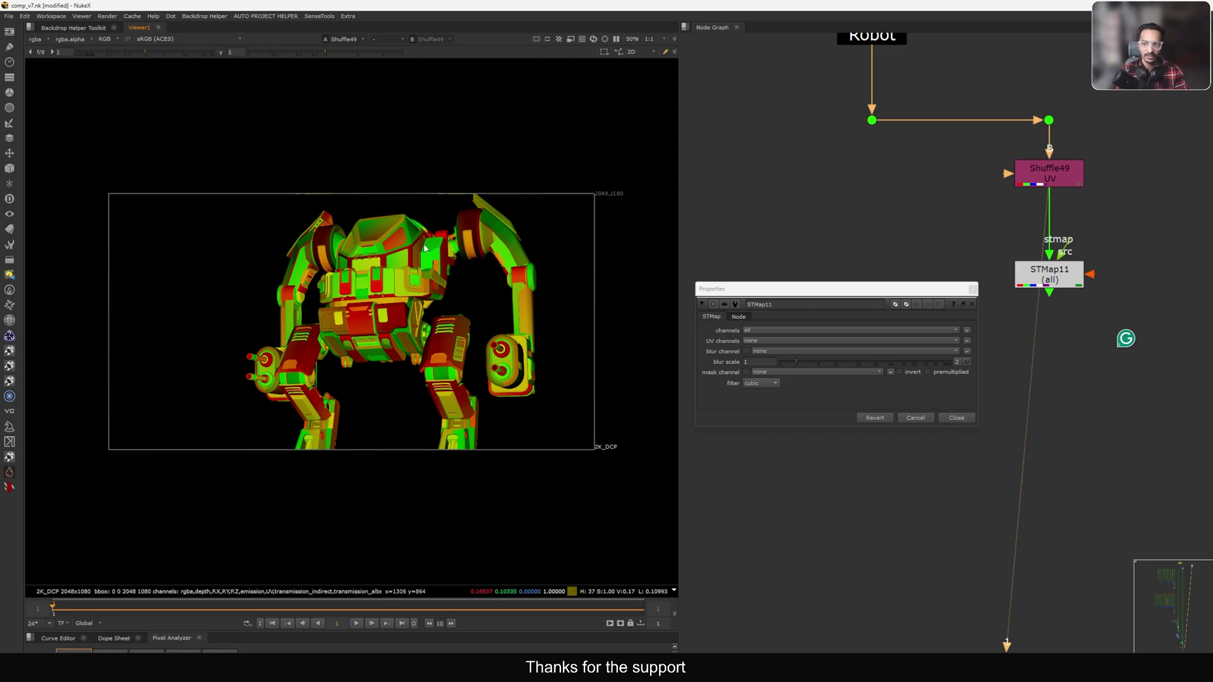
Step: Add a Noise node beside the UV Shuffle and connect the STMap's src input to it
{"action": "key", "text": "Tab"}
{"action": "type", "text": "noise"}
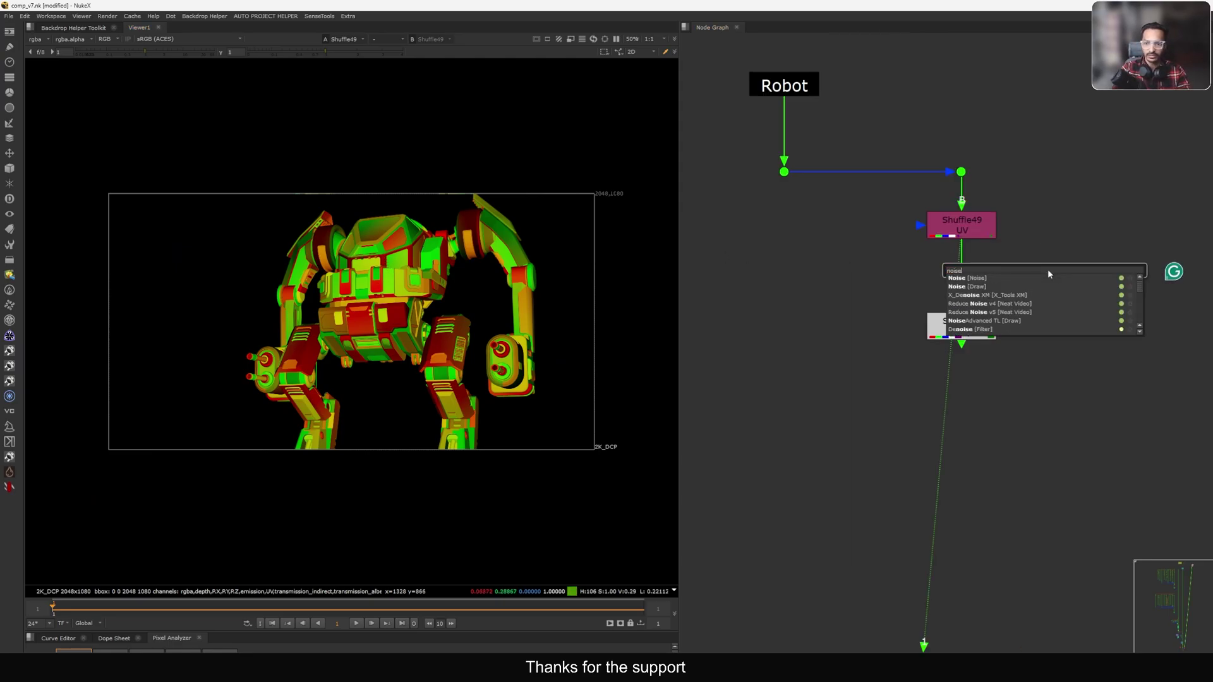
{"action": "key", "text": "Return"}
{"action": "middle_click_drag", "start_coordinate": [1044, 287], "coordinate": [1069, 188]}
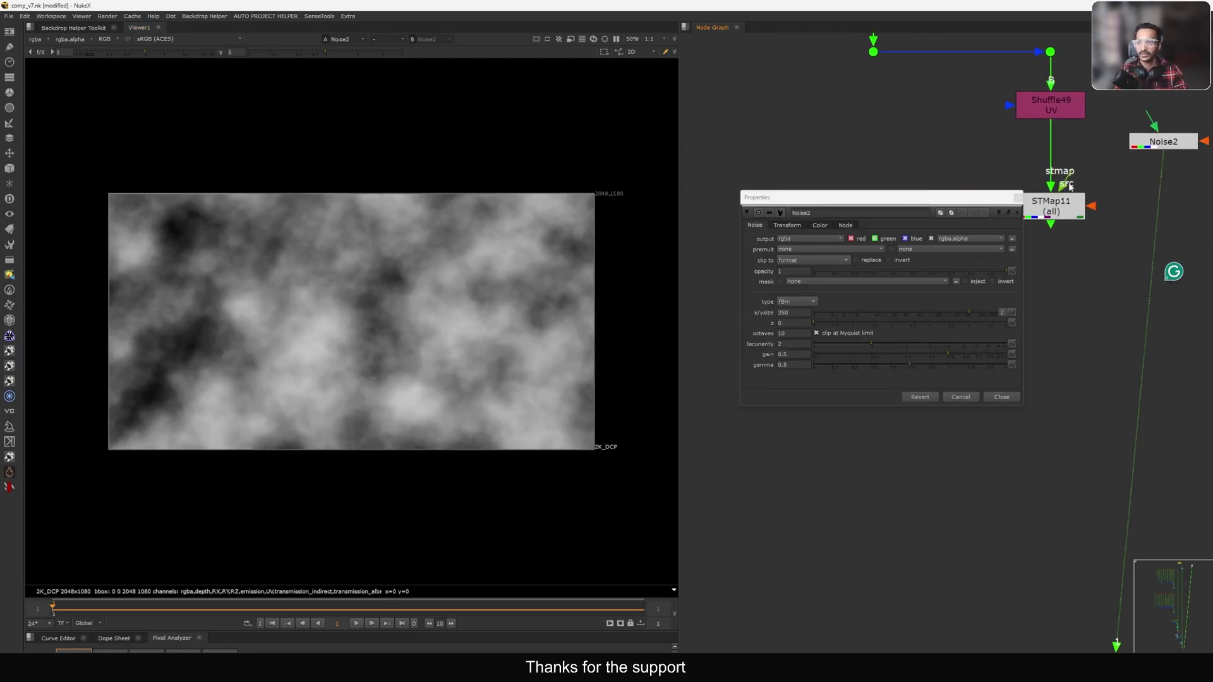
{"action": "left_click_drag", "start_coordinate": [1070, 187], "coordinate": [1162, 141]}
{"action": "scroll", "coordinate": [1128, 158], "scroll_direction": "down", "scroll_amount": 1}
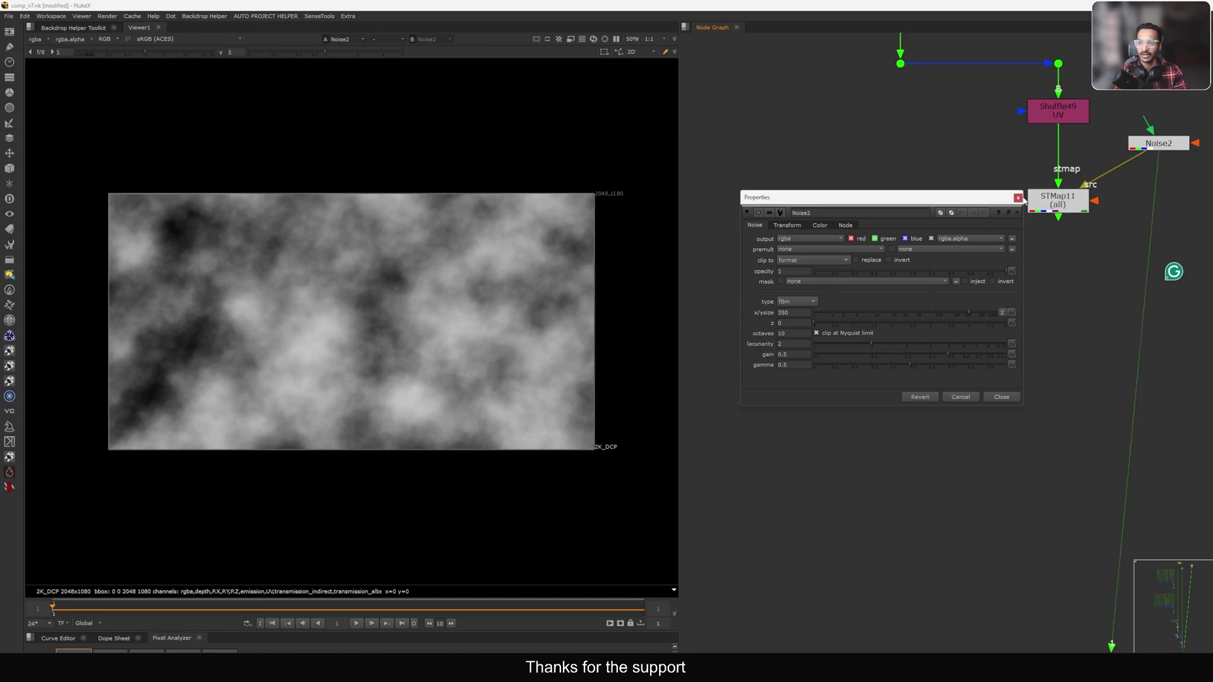
Step: View the STMap output and set the node's UV channels to rgb
{"action": "left_click", "coordinate": [1042, 207]}
{"action": "key", "text": "1"}
{"action": "left_click", "coordinate": [1018, 197]}
{"action": "middle_click_drag", "start_coordinate": [1062, 212], "coordinate": [1040, 220]}
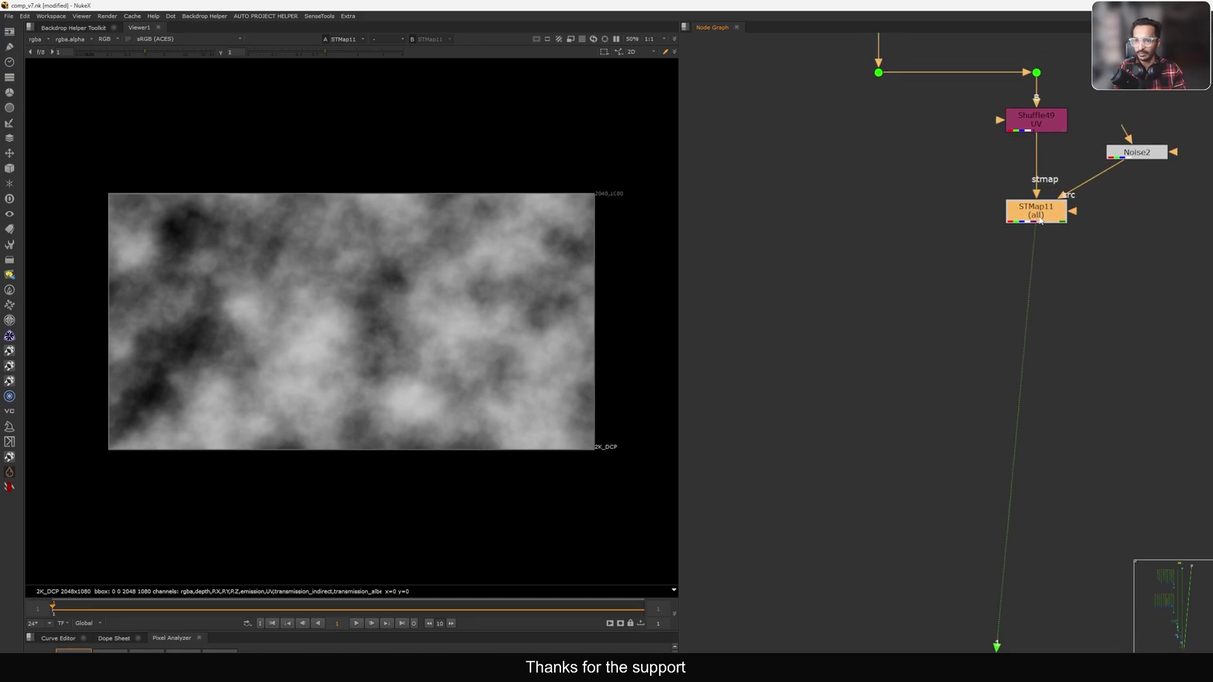
{"action": "double_click", "coordinate": [1040, 219]}
{"action": "left_click_drag", "start_coordinate": [772, 285], "coordinate": [765, 244]}
{"action": "left_click", "coordinate": [752, 301]}
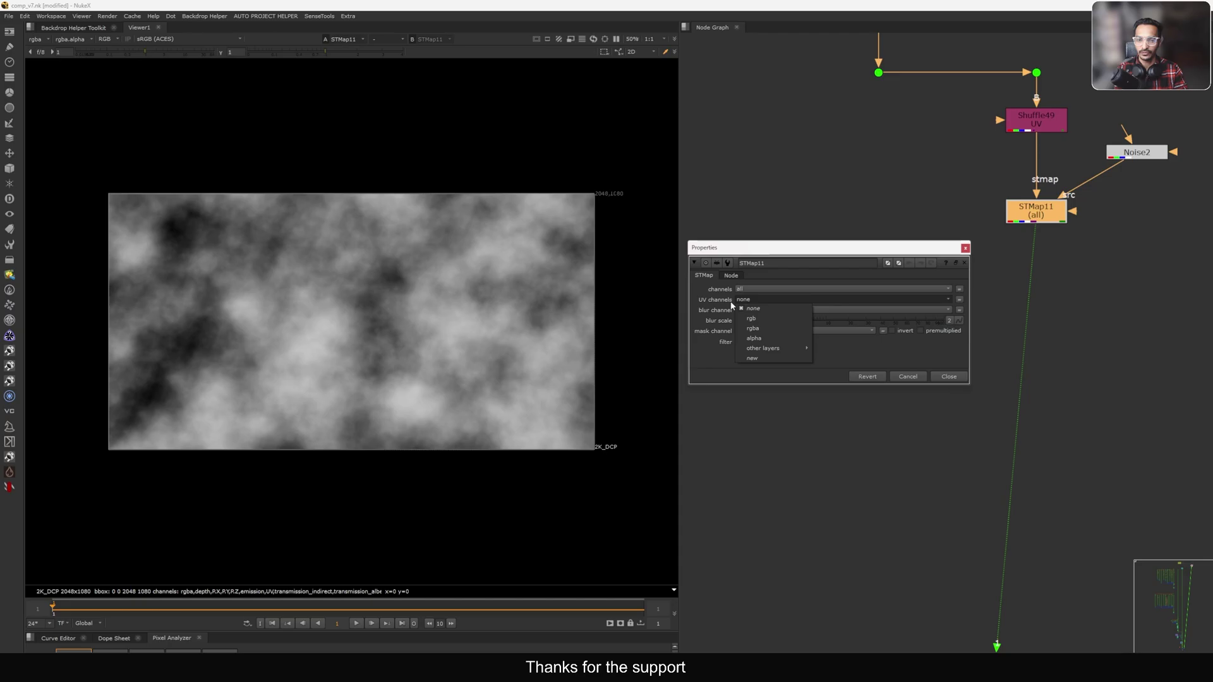
{"action": "left_click", "coordinate": [746, 317]}
{"action": "left_click", "coordinate": [965, 249]}
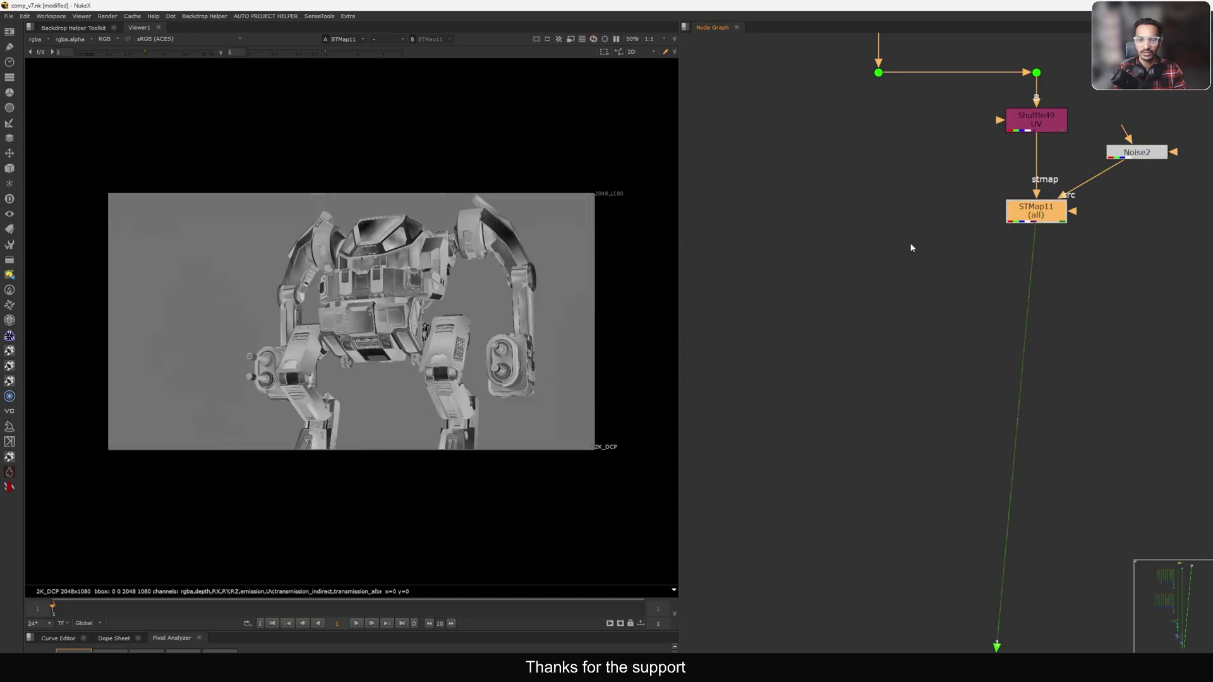
Step: Examine the mapped noise on the robot's cockpit and torso panels, comparing the STMap output with the UV pass
{"action": "scroll", "coordinate": [424, 333], "scroll_direction": "up", "scroll_amount": 2}
{"action": "scroll", "coordinate": [425, 333], "scroll_direction": "up", "scroll_amount": 10}
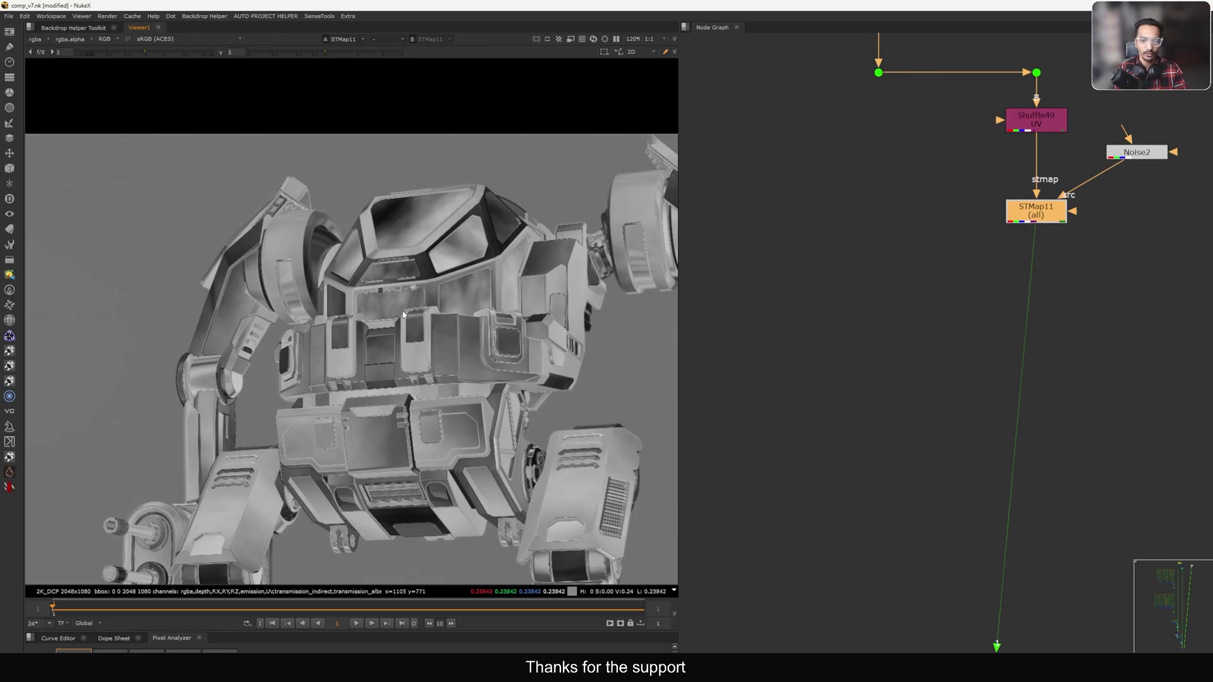
{"action": "scroll", "coordinate": [403, 314], "scroll_direction": "up", "scroll_amount": 8}
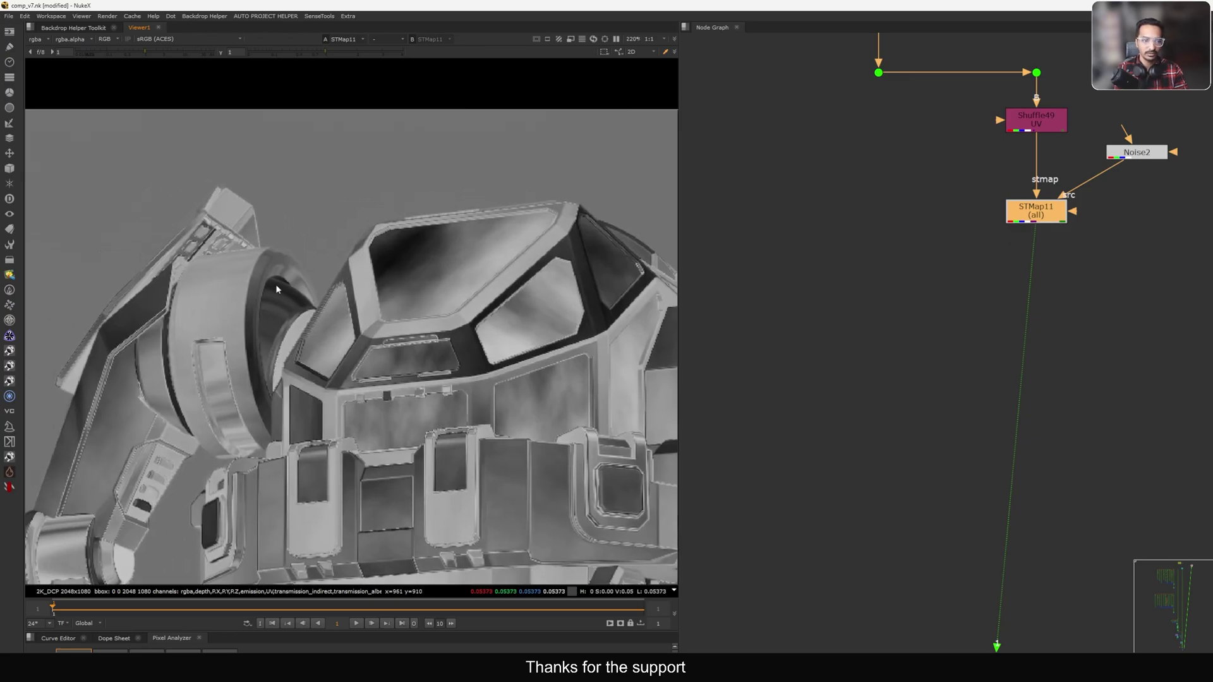
{"action": "middle_click_drag", "start_coordinate": [457, 268], "coordinate": [441, 273]}
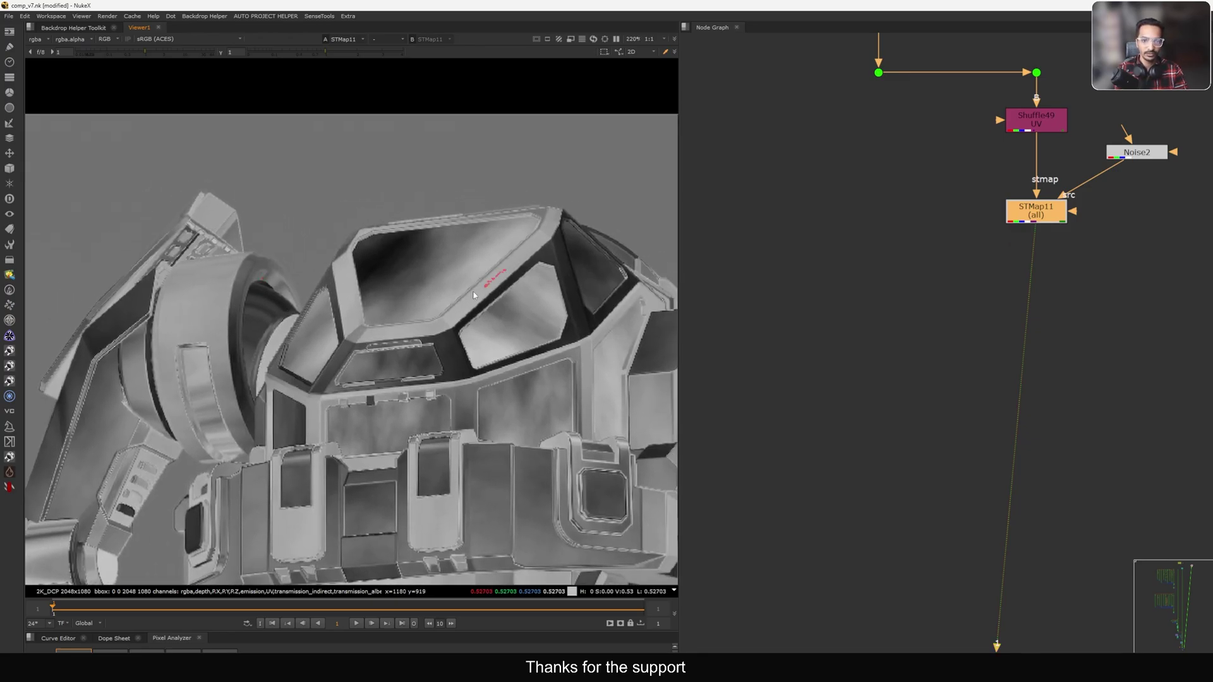
{"action": "middle_click_drag", "start_coordinate": [988, 117], "coordinate": [962, 226]}
{"action": "left_click_drag", "start_coordinate": [992, 236], "coordinate": [992, 245]}
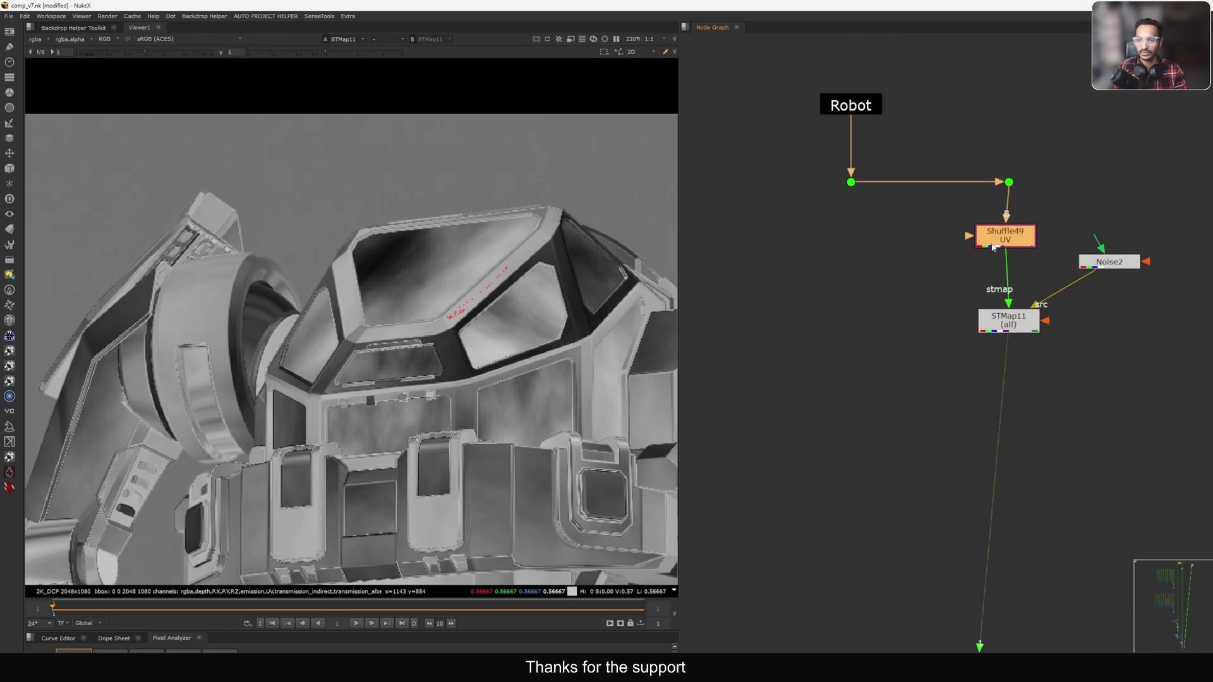
{"action": "key", "text": "1"}
{"action": "left_click", "coordinate": [973, 267]}
{"action": "middle_click_drag", "start_coordinate": [974, 267], "coordinate": [979, 261]}
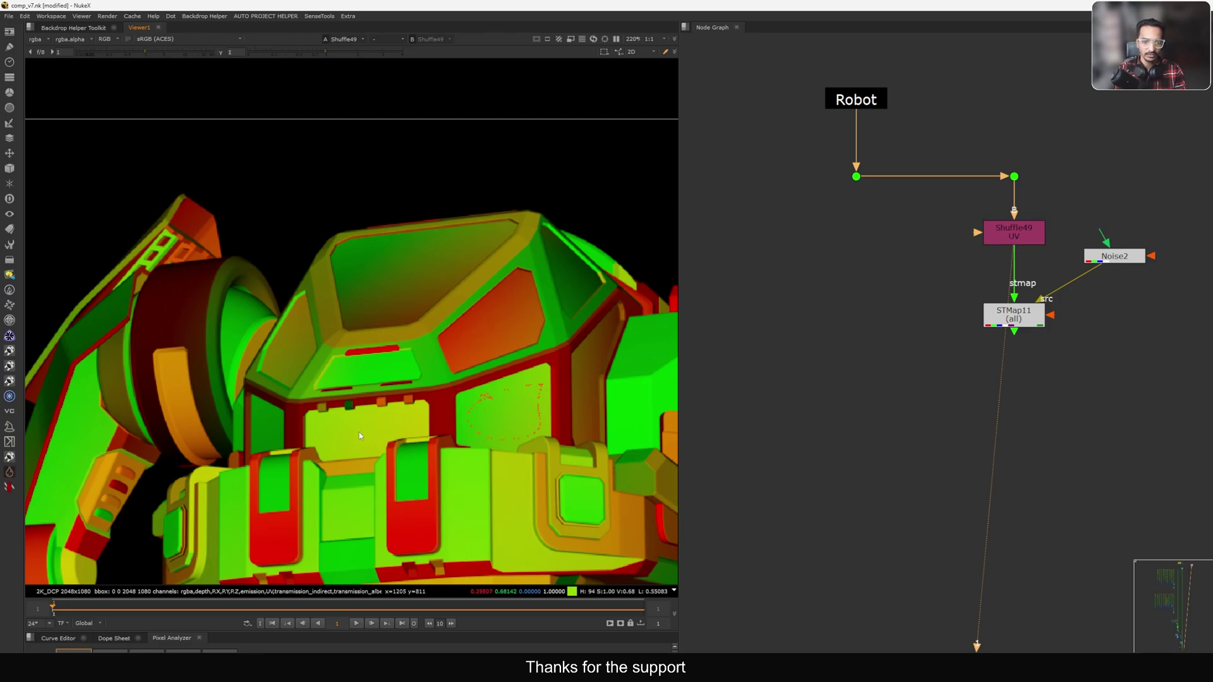
{"action": "left_click", "coordinate": [1009, 320]}
{"action": "key", "text": "1"}
{"action": "middle_click_drag", "start_coordinate": [476, 312], "coordinate": [452, 319]}
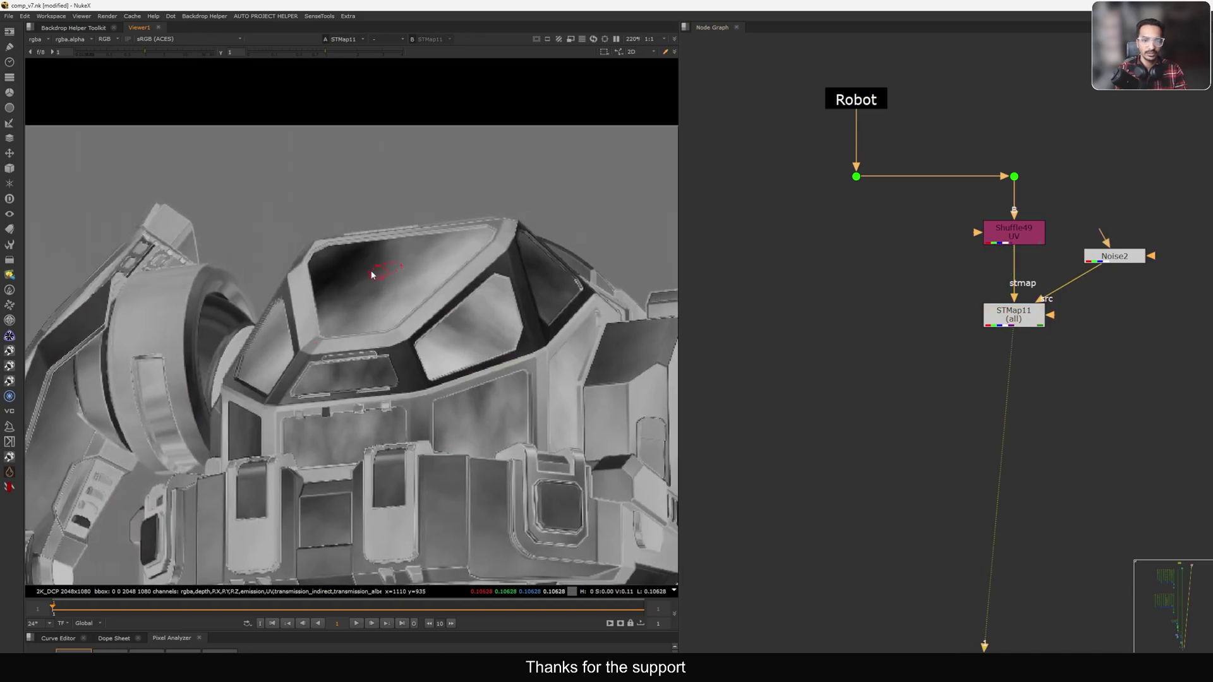
Step: Insert a Transform node after the Noise node and set its scale to 0.8
{"action": "left_click", "coordinate": [1112, 259]}
{"action": "key", "text": "t"}
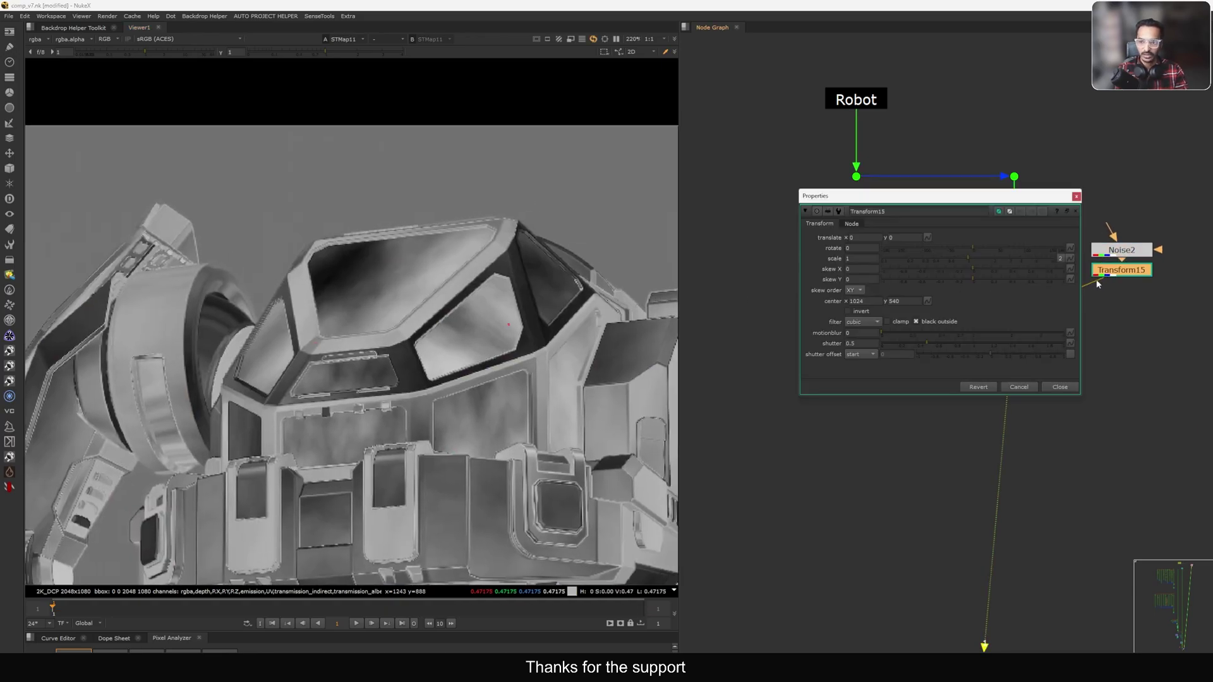
{"action": "left_click", "coordinate": [964, 257]}
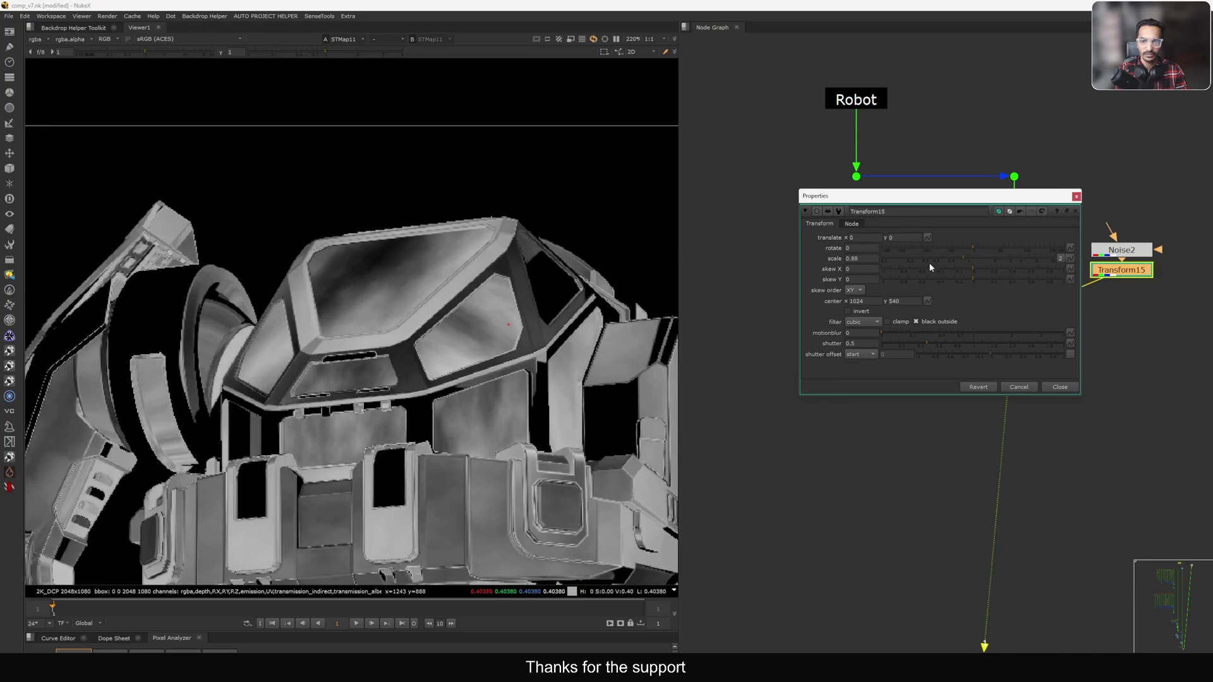
{"action": "double_click", "coordinate": [854, 258]}
{"action": "type", "text": "1"}
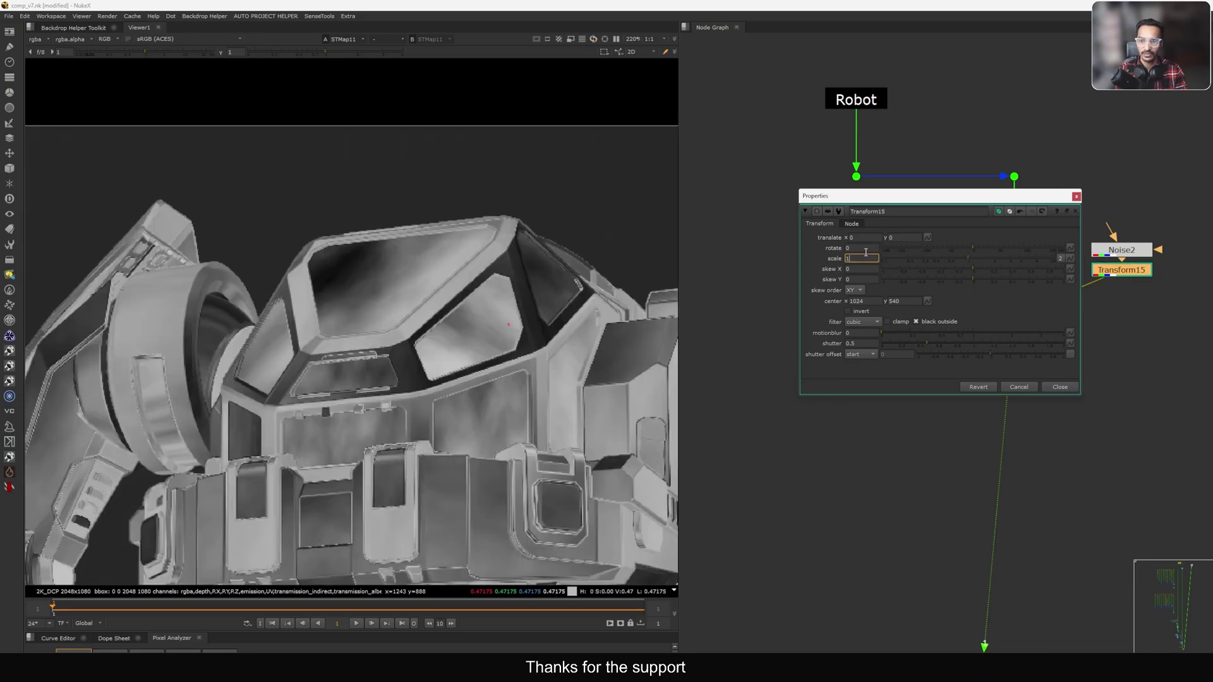
{"action": "key", "text": "Down"}
{"action": "key", "text": "Down"}
{"action": "key", "text": "Down"}
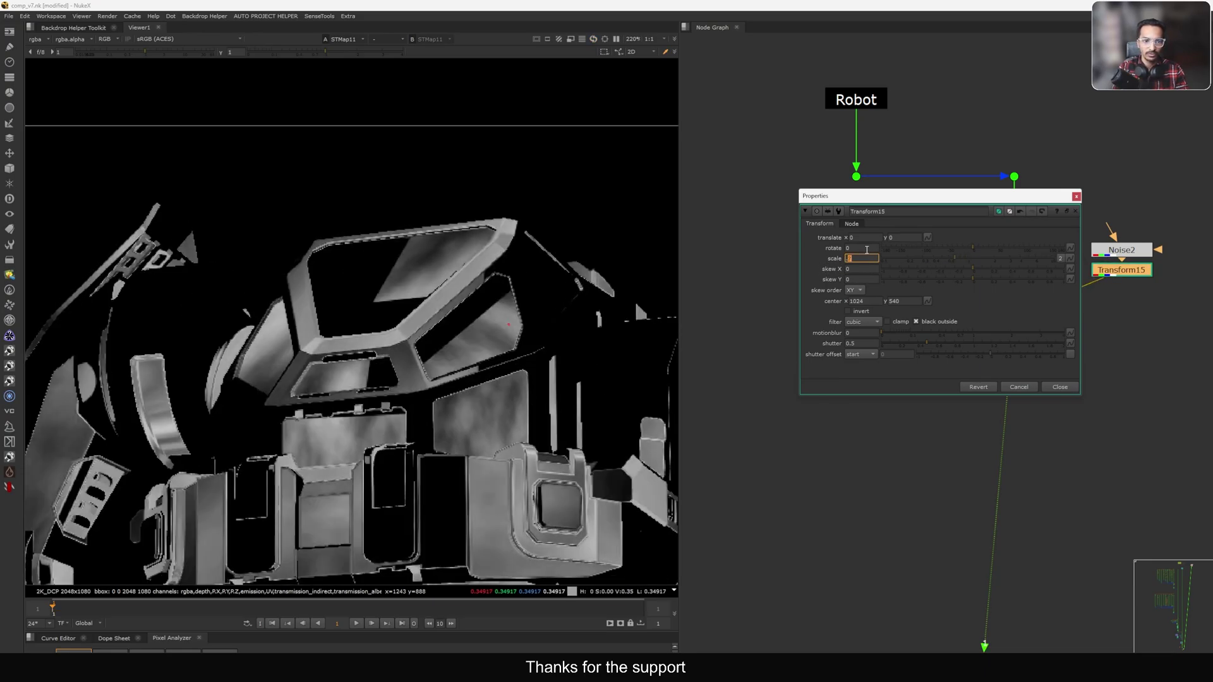
{"action": "key", "text": "Up"}
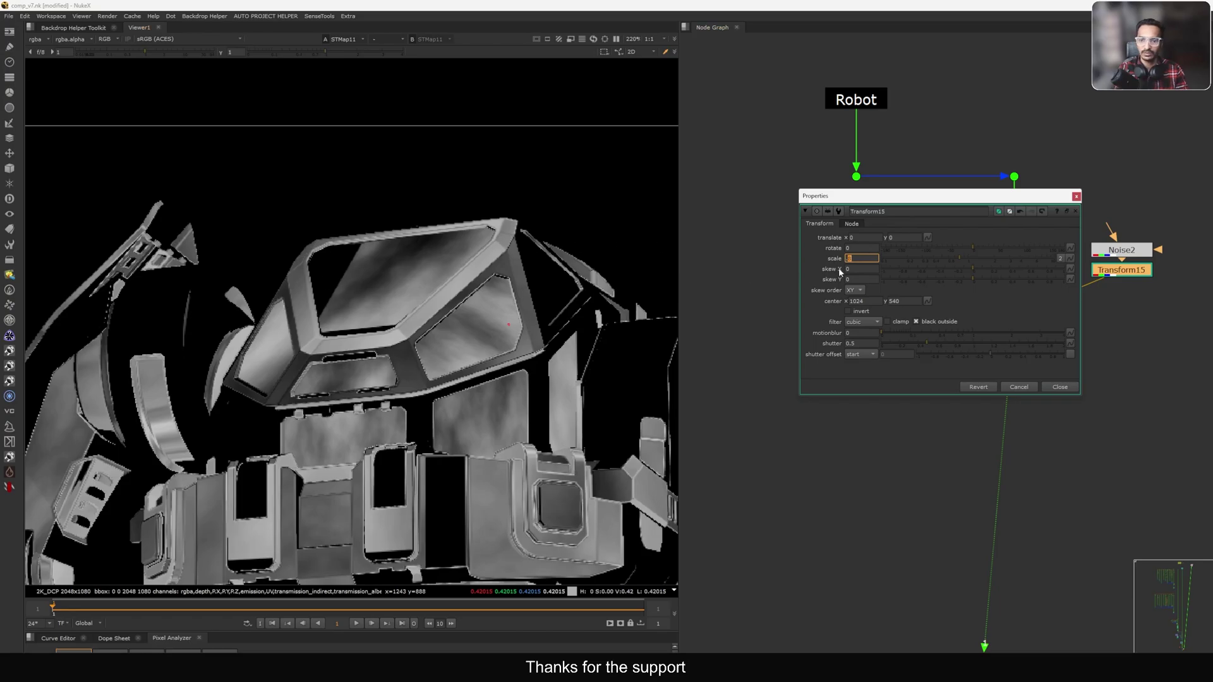
Step: Enter 11 as the noise Transform's translate x and nudge it down and up to slide the texture across the panels
{"action": "type", "text": "11"}
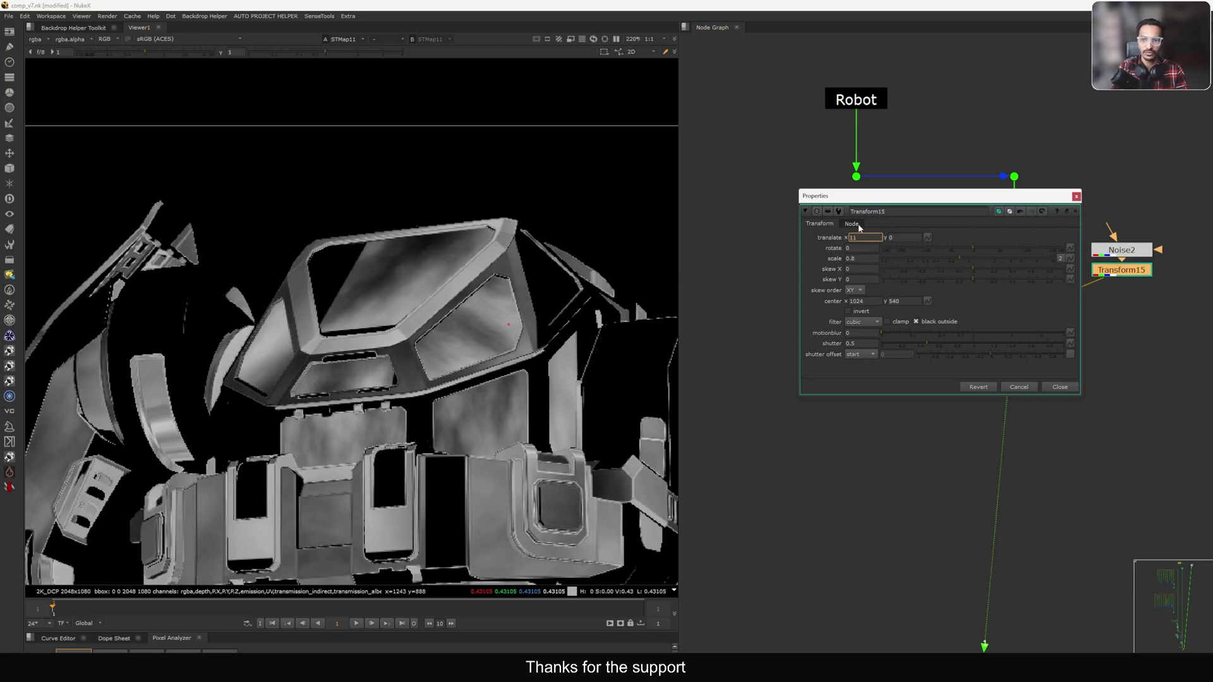
{"action": "key", "text": "Down"}
{"action": "key", "text": "Down"}
{"action": "key", "text": "Down"}
{"action": "key", "text": "Down"}
{"action": "key", "text": "Down"}
{"action": "key", "text": "Down"}
{"action": "key", "text": "Down"}
{"action": "key", "text": "Down"}
{"action": "key", "text": "Down"}
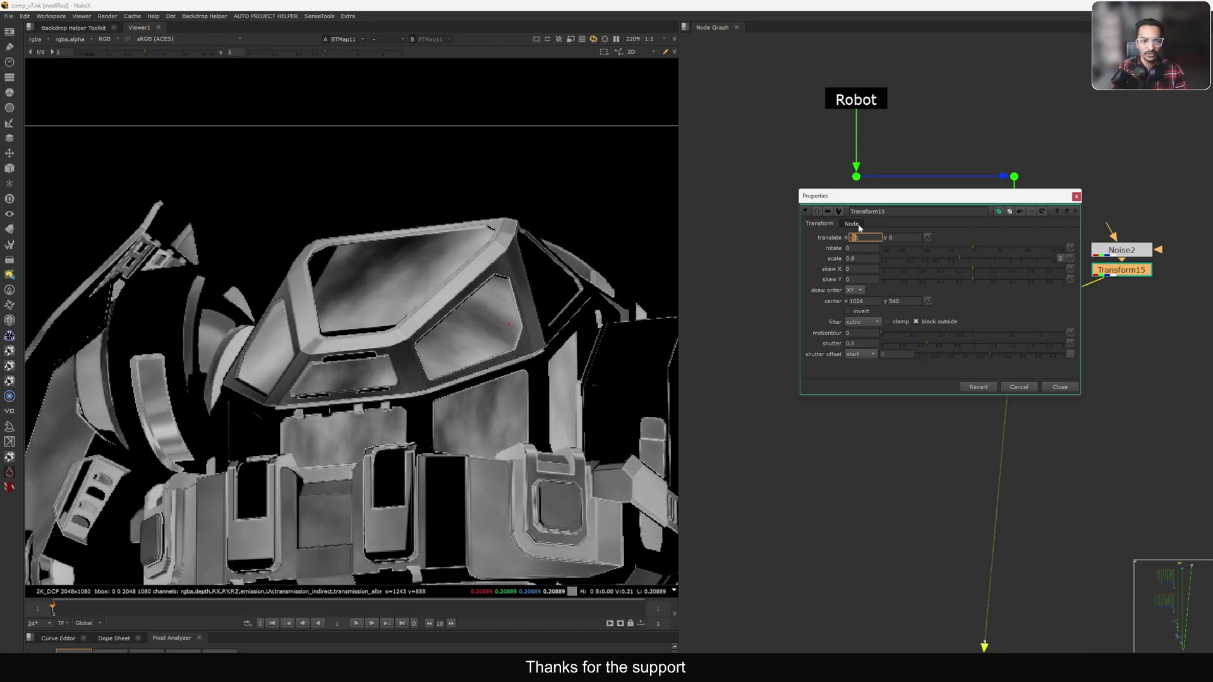
{"action": "key", "text": "Up"}
{"action": "key", "text": "Up"}
{"action": "key", "text": "Up"}
{"action": "key", "text": "Up"}
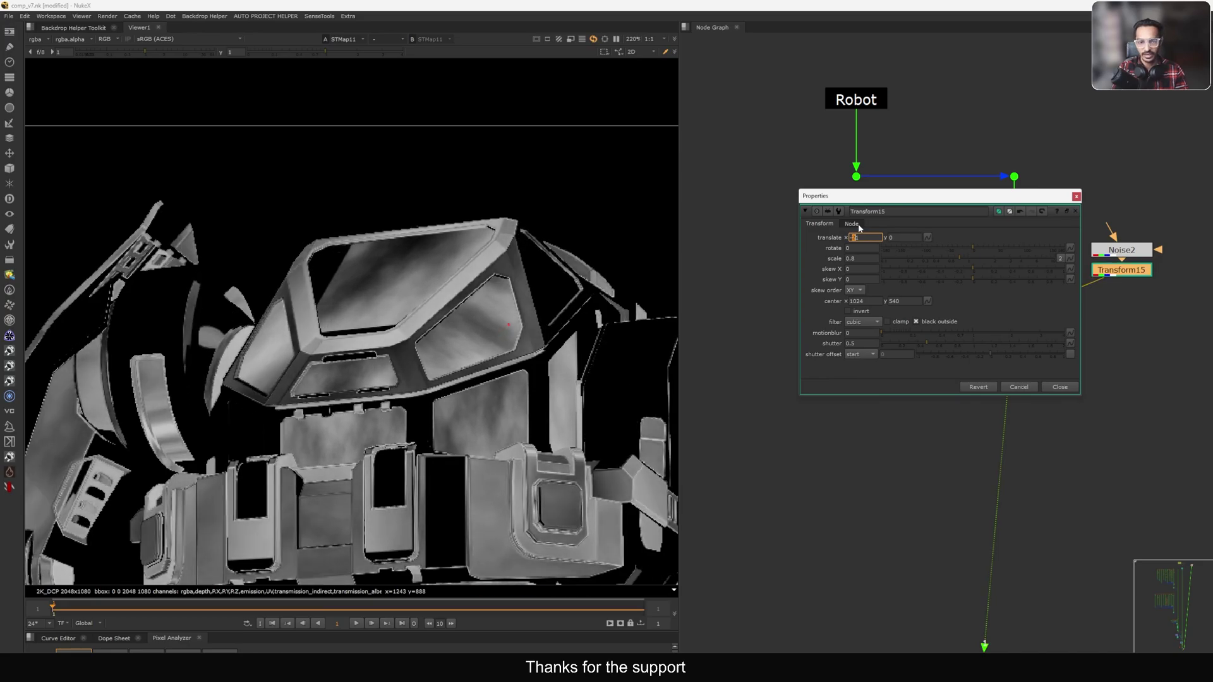
{"action": "key", "text": "Up"}
{"action": "key", "text": "Up"}
{"action": "key", "text": "Up"}
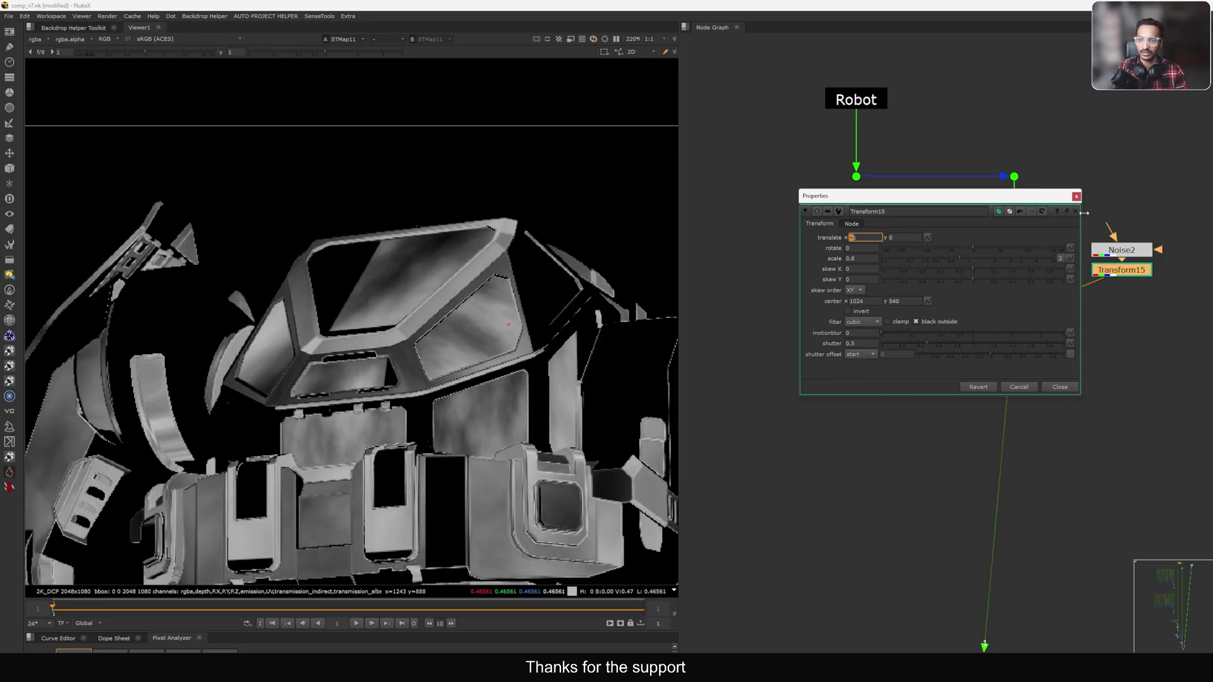
{"action": "left_click", "coordinate": [1076, 197]}
Step: View the UV Shuffle output again and examine the red and green values on the cockpit panels and the whole robot
{"action": "left_click", "coordinate": [1030, 227]}
{"action": "key", "text": "1"}
{"action": "left_click", "coordinate": [819, 229]}
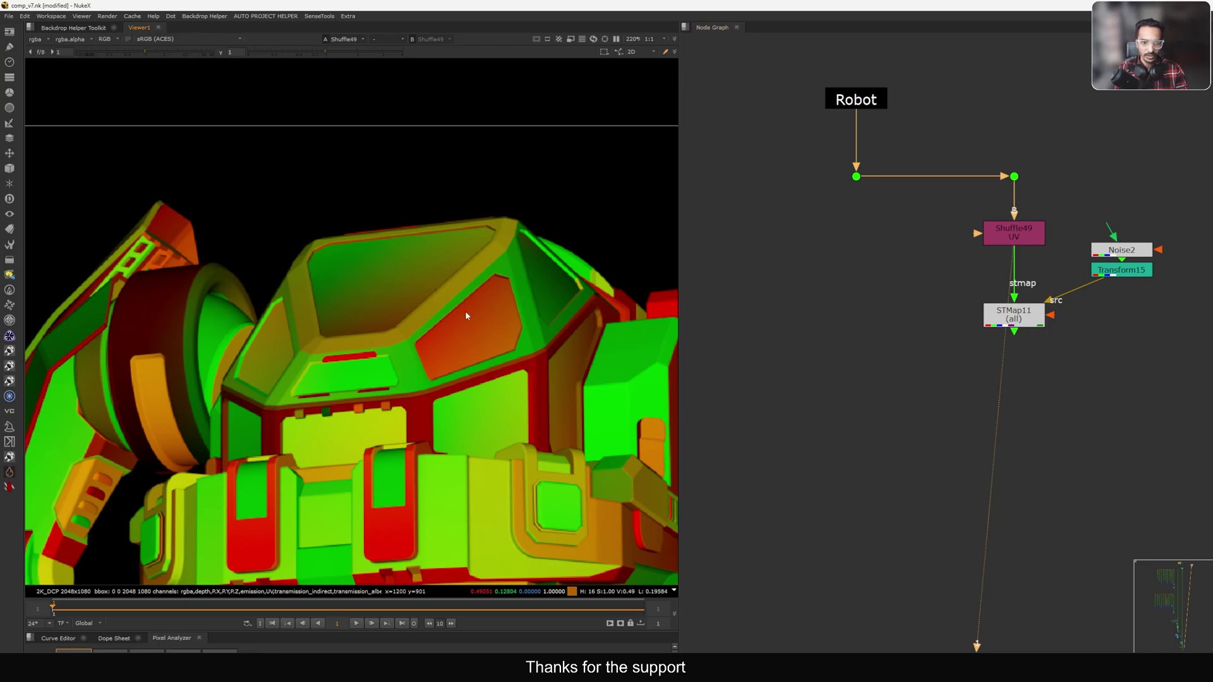
{"action": "left_click_drag", "start_coordinate": [506, 341], "coordinate": [514, 349]}
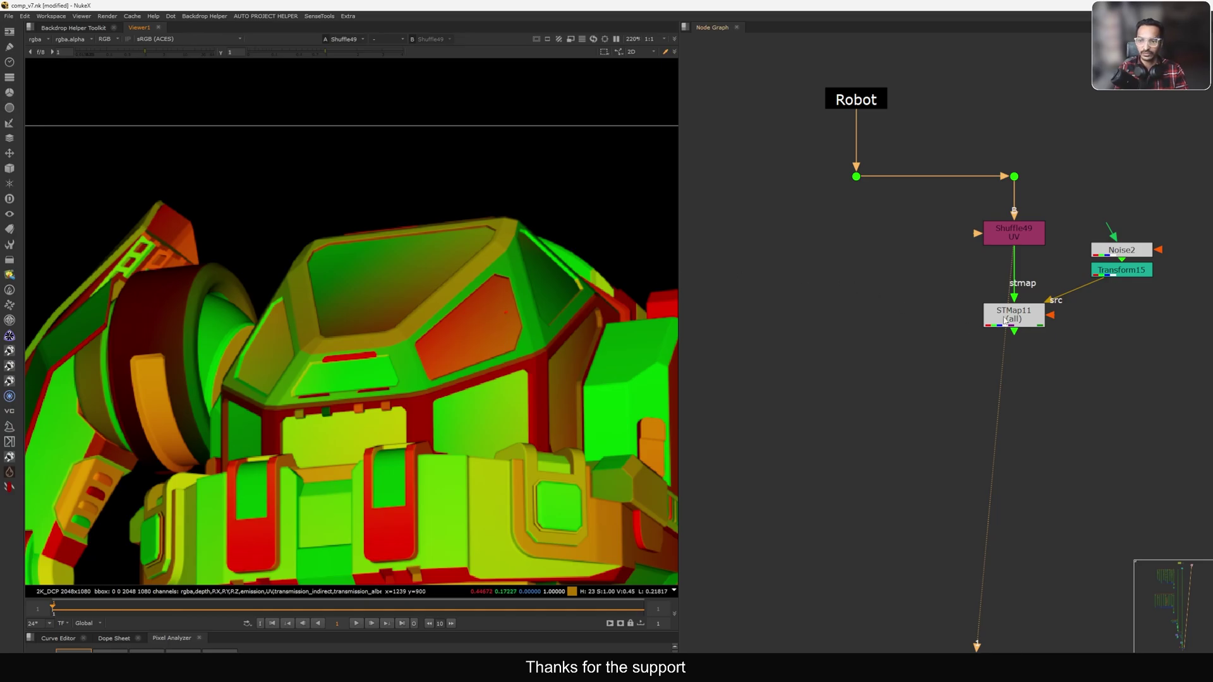
{"action": "left_click_drag", "start_coordinate": [1006, 321], "coordinate": [999, 324]}
{"action": "key", "text": "1"}
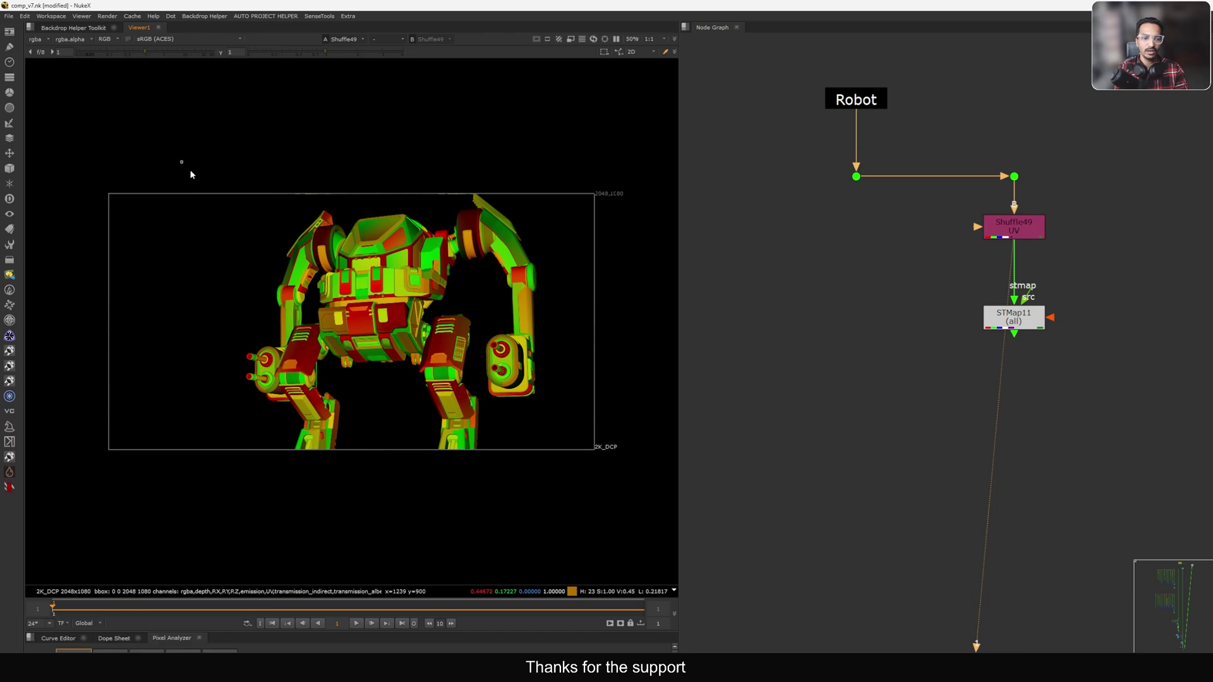
{"action": "left_click_drag", "start_coordinate": [190, 170], "coordinate": [561, 446]}
{"action": "middle_click_drag", "start_coordinate": [1046, 275], "coordinate": [1001, 301]}
{"action": "scroll", "coordinate": [414, 243], "scroll_direction": "up", "scroll_amount": 8}
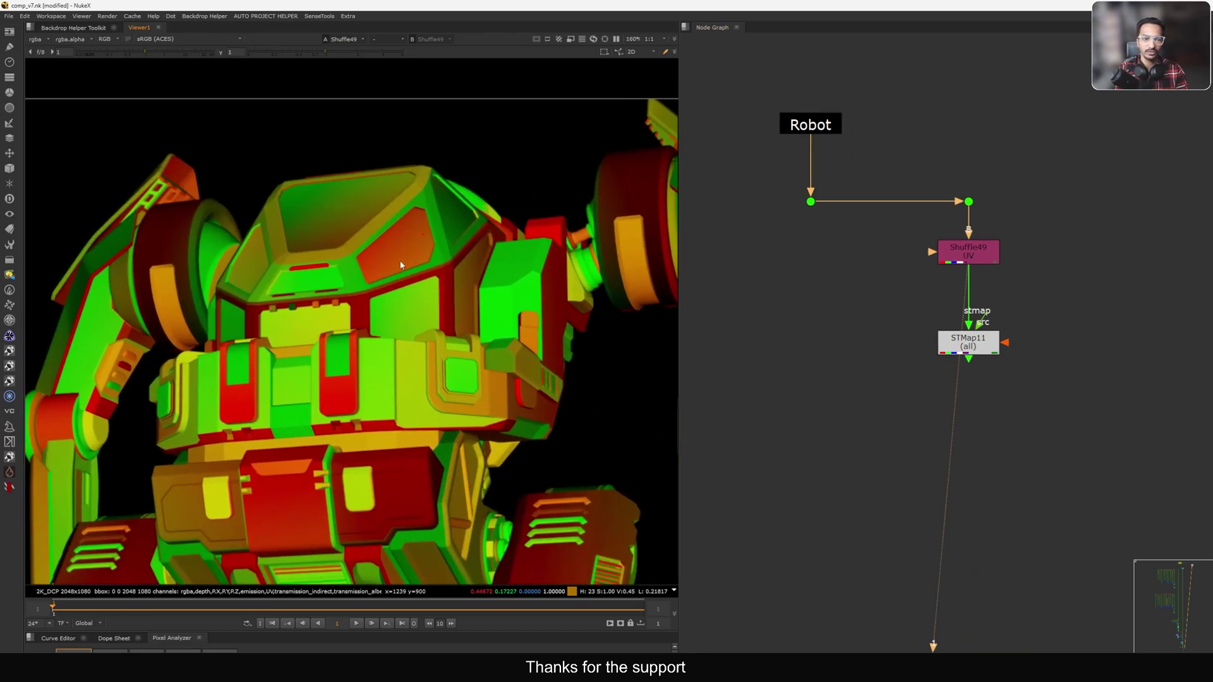
{"action": "key", "text": "f"}
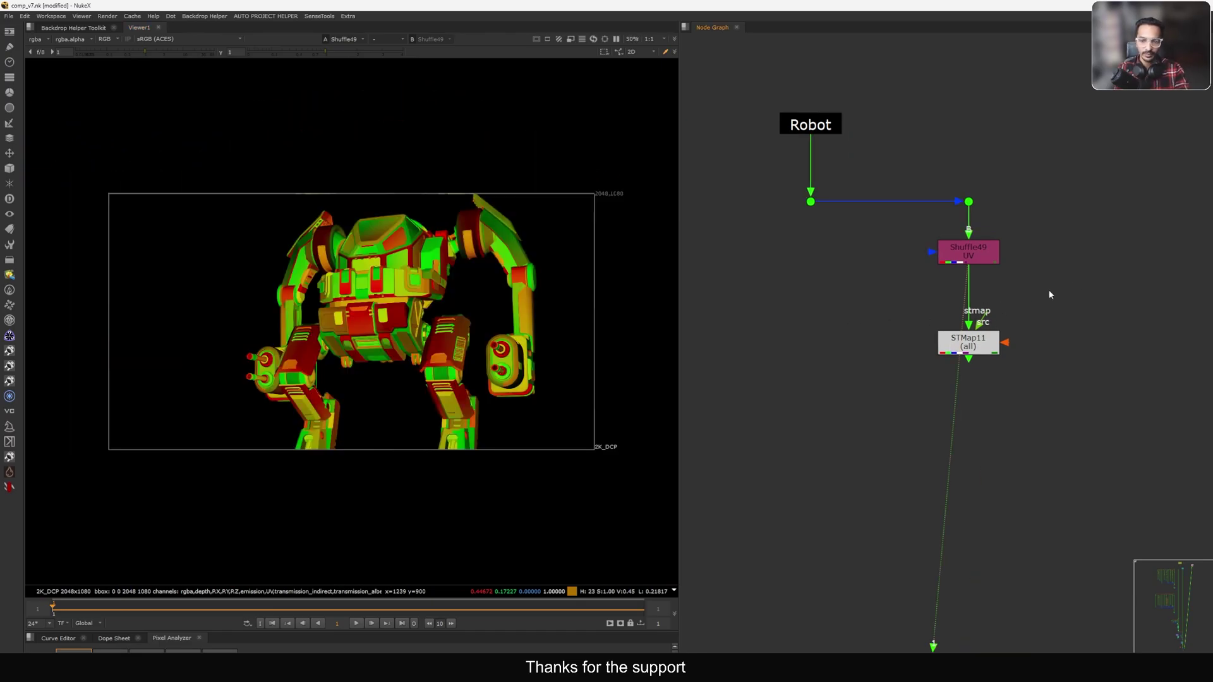
Step: Create a stamp from the 2D anchor "surface map 01" beside the STMap node and view its texture
{"action": "key", "text": "F8"}
{"action": "left_click_drag", "start_coordinate": [628, 252], "coordinate": [644, 228]}
{"action": "left_click", "coordinate": [610, 281]}
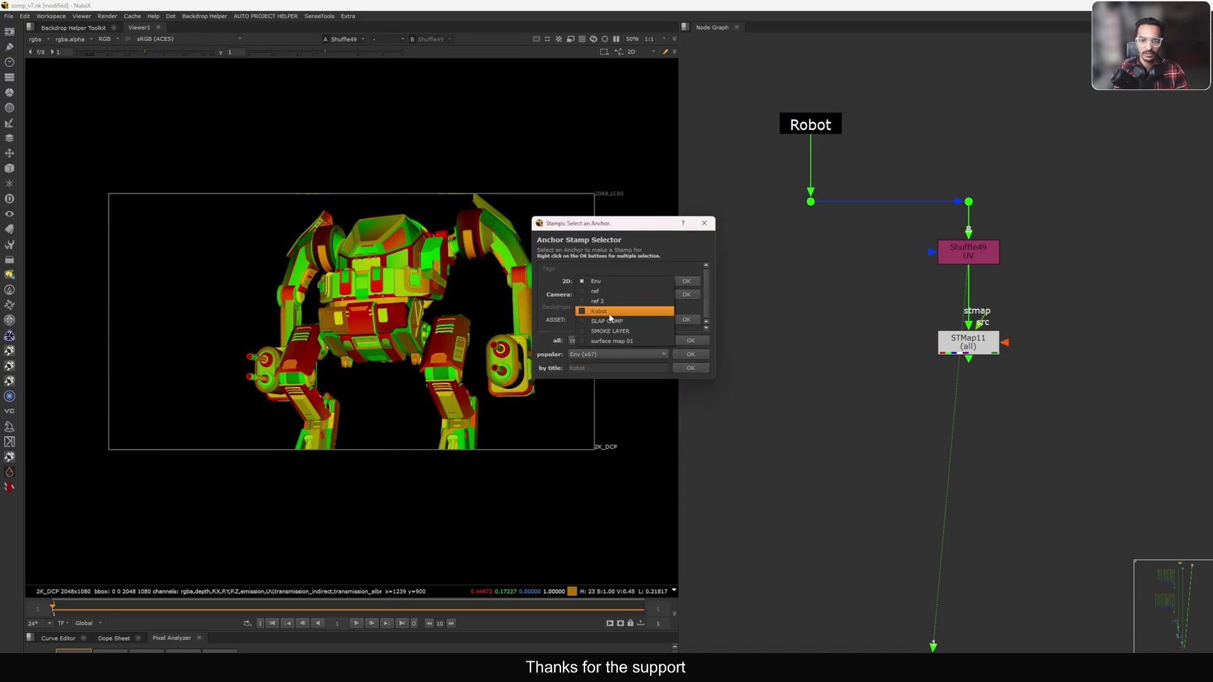
{"action": "left_click", "coordinate": [613, 341]}
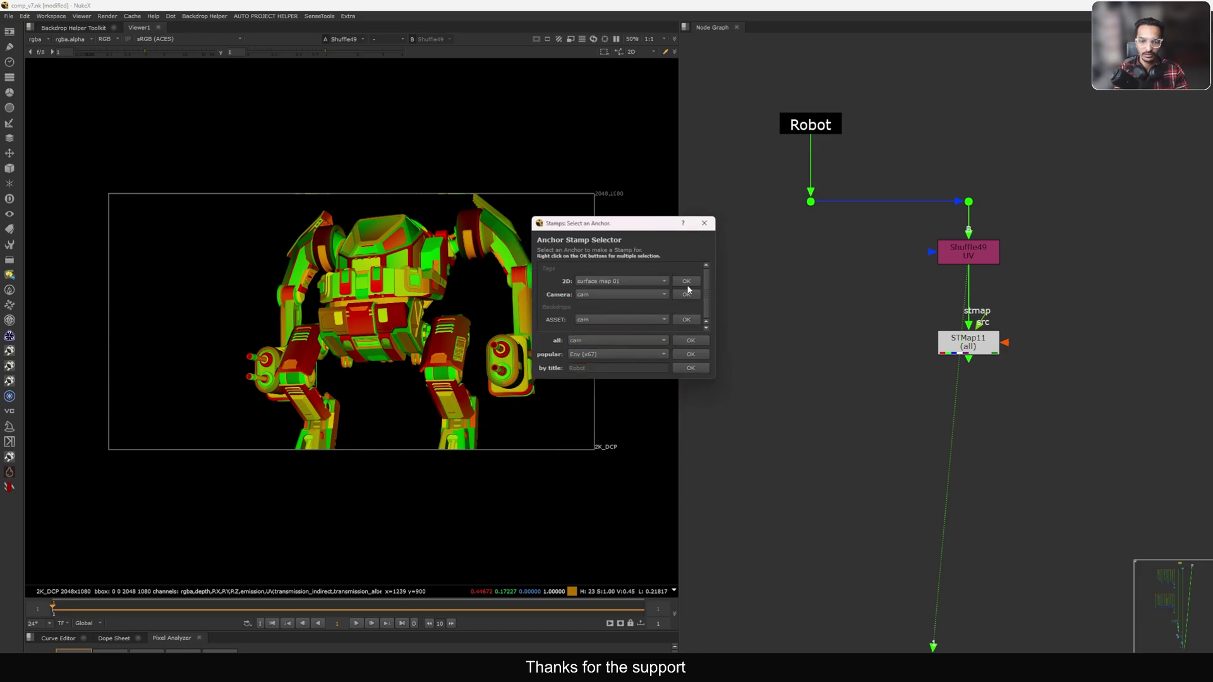
{"action": "left_click", "coordinate": [686, 281]}
{"action": "left_click", "coordinate": [861, 378]}
{"action": "scroll", "coordinate": [391, 315], "scroll_direction": "down", "scroll_amount": 4}
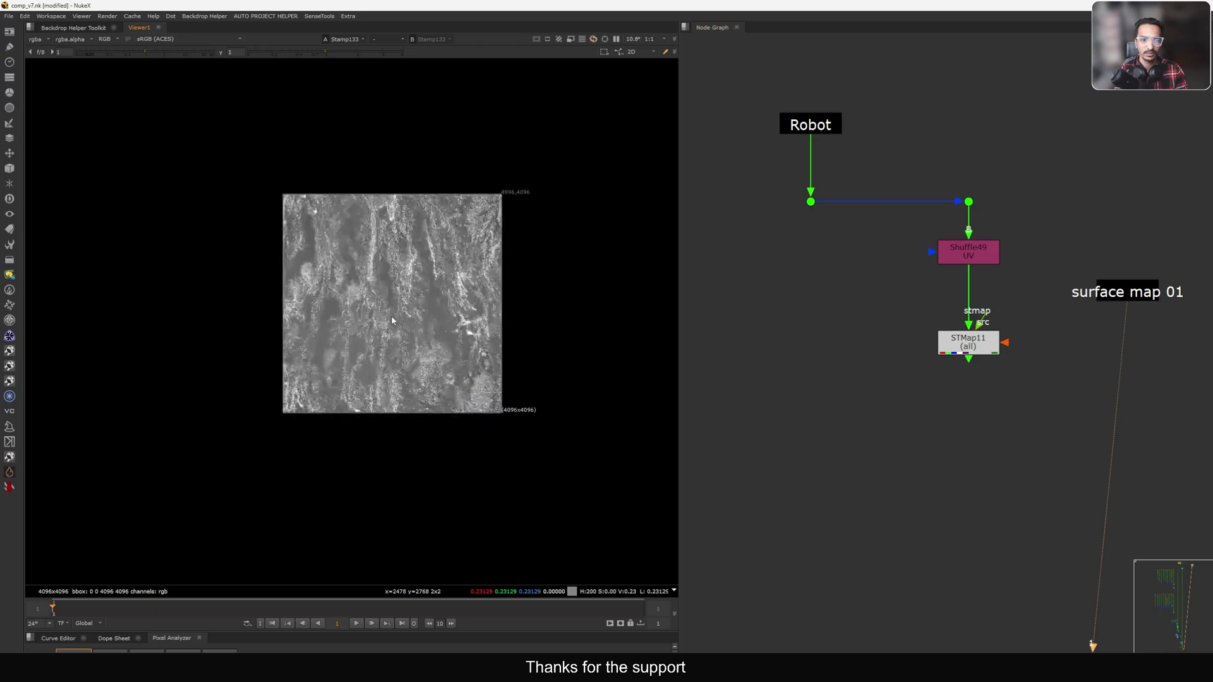
{"action": "scroll", "coordinate": [414, 294], "scroll_direction": "up", "scroll_amount": 2}
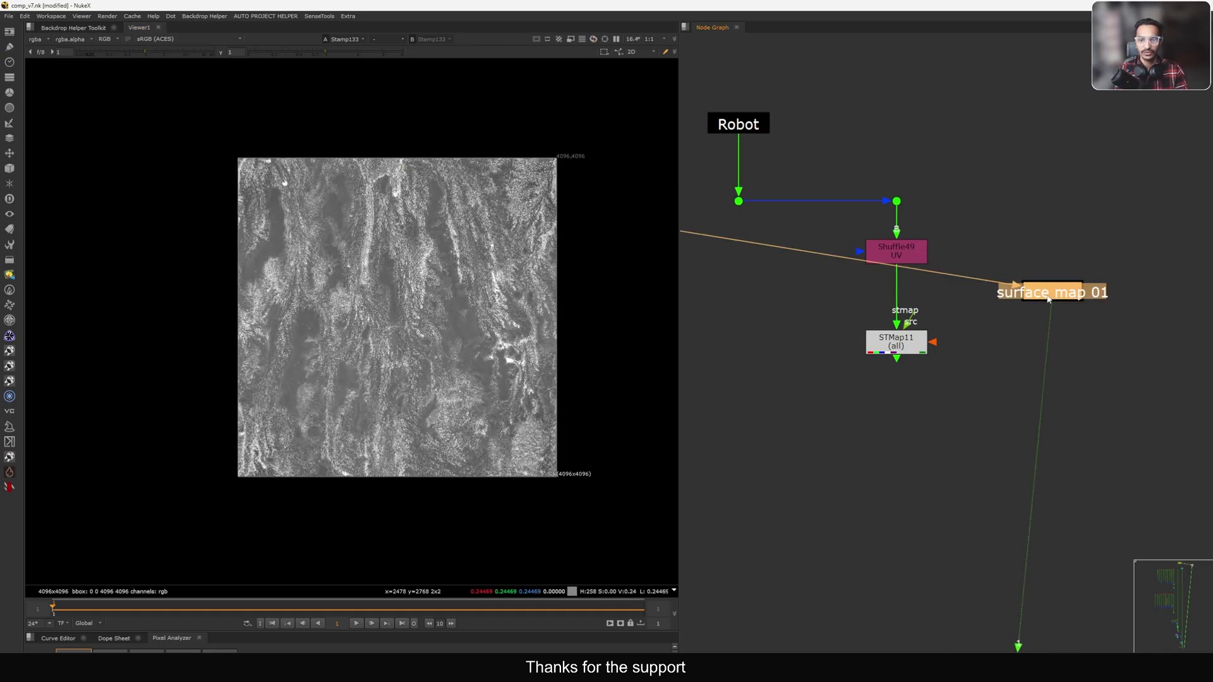
Step: Connect the STMap's src input to the surface map 01 stamp and view the STMap output
{"action": "left_click_drag", "start_coordinate": [1049, 300], "coordinate": [1051, 299]}
{"action": "left_click", "coordinate": [1007, 330]}
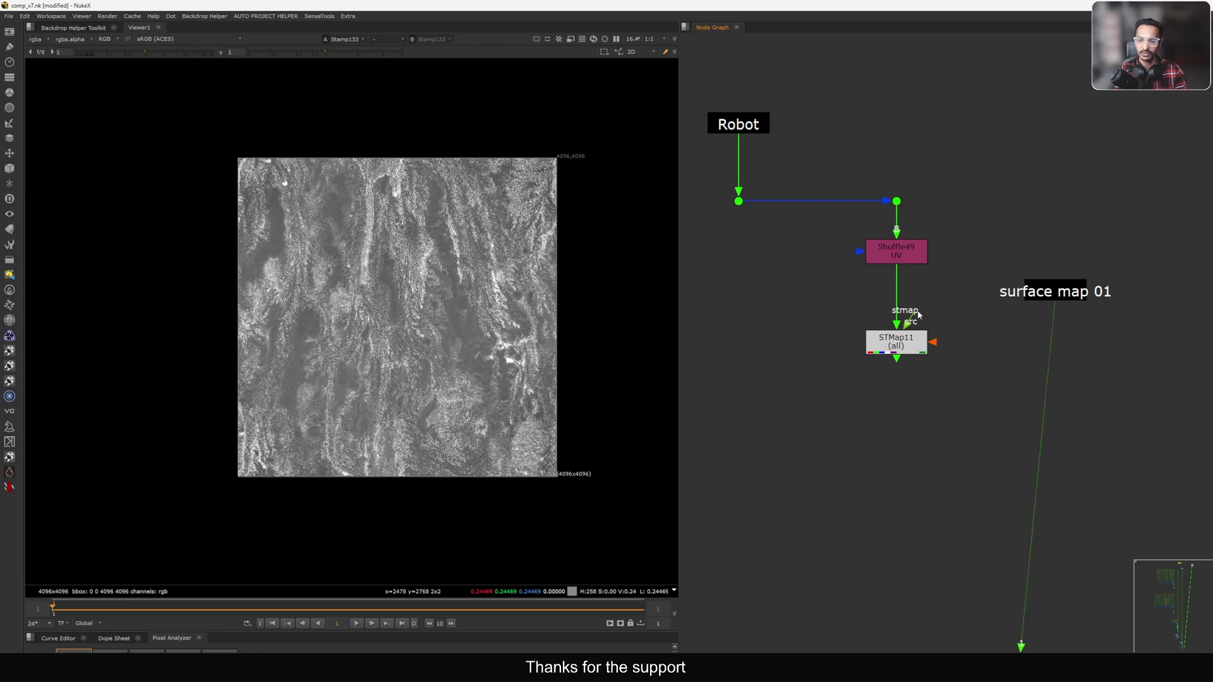
{"action": "left_click_drag", "start_coordinate": [918, 314], "coordinate": [1008, 349]}
{"action": "left_click", "coordinate": [910, 346]}
{"action": "key", "text": "1"}
{"action": "middle_click_drag", "start_coordinate": [942, 372], "coordinate": [946, 368]}
{"action": "left_click_drag", "start_coordinate": [1010, 353], "coordinate": [1015, 348]}
Step: Examine the surface map texture mapped onto the robot's cockpit, shoulder, torso, legs and arm
{"action": "scroll", "coordinate": [457, 263], "scroll_direction": "up", "scroll_amount": 7}
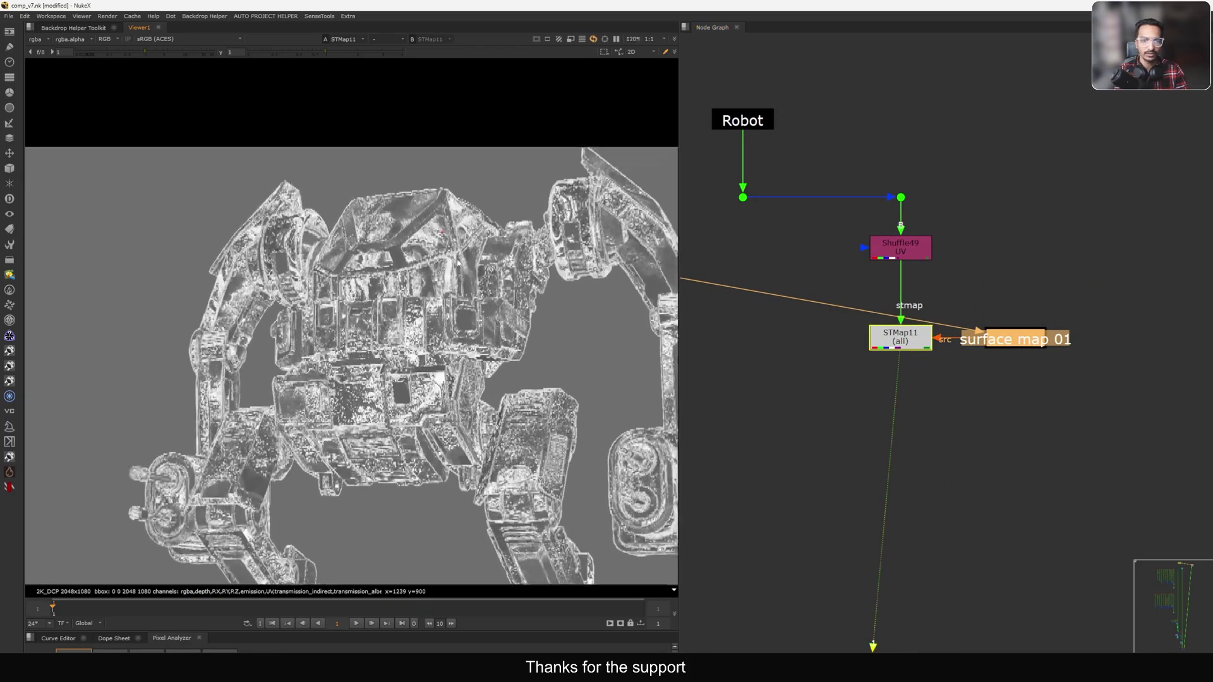
{"action": "scroll", "coordinate": [399, 255], "scroll_direction": "up", "scroll_amount": 1}
{"action": "scroll", "coordinate": [397, 258], "scroll_direction": "up", "scroll_amount": 4}
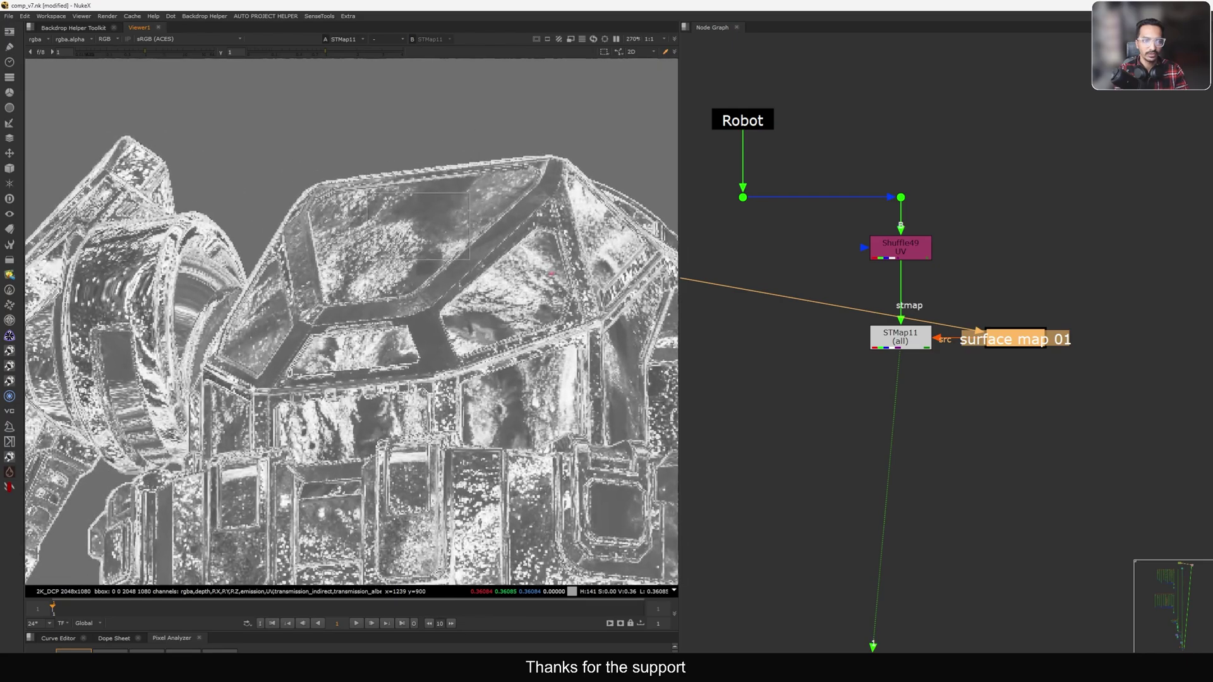
{"action": "scroll", "coordinate": [392, 243], "scroll_direction": "up", "scroll_amount": 2}
{"action": "middle_click_drag", "start_coordinate": [152, 311], "coordinate": [410, 235]}
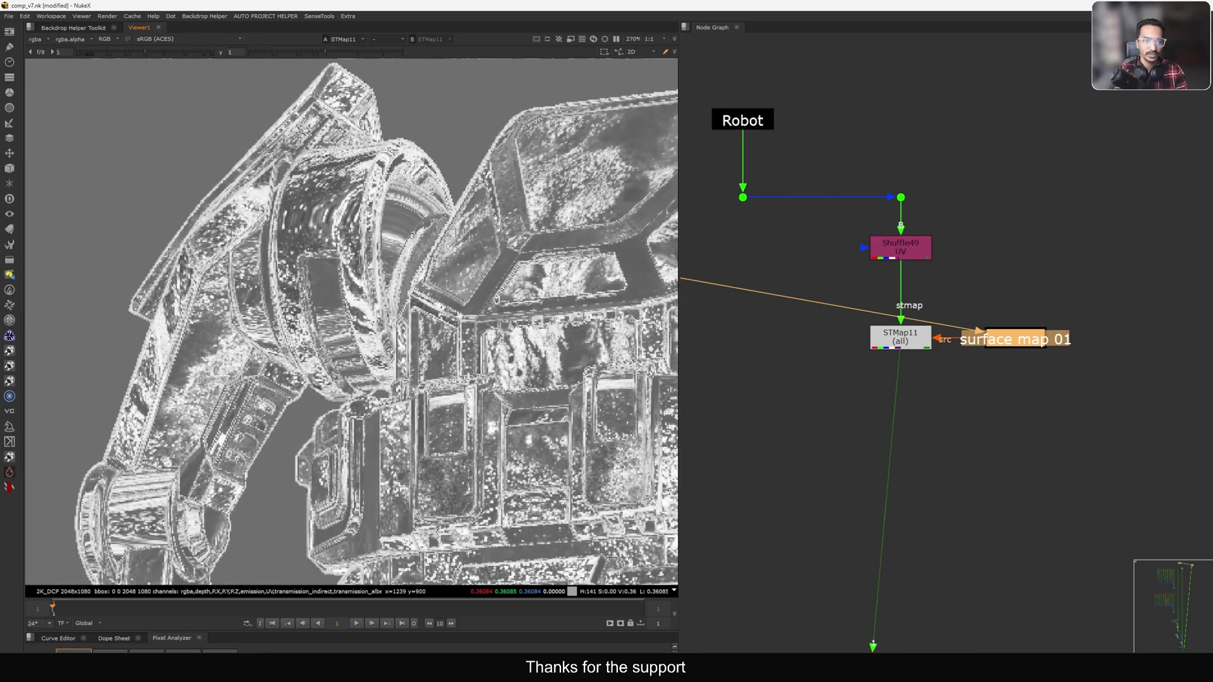
{"action": "scroll", "coordinate": [313, 296], "scroll_direction": "down", "scroll_amount": 4}
{"action": "middle_click_drag", "start_coordinate": [354, 455], "coordinate": [342, 145]}
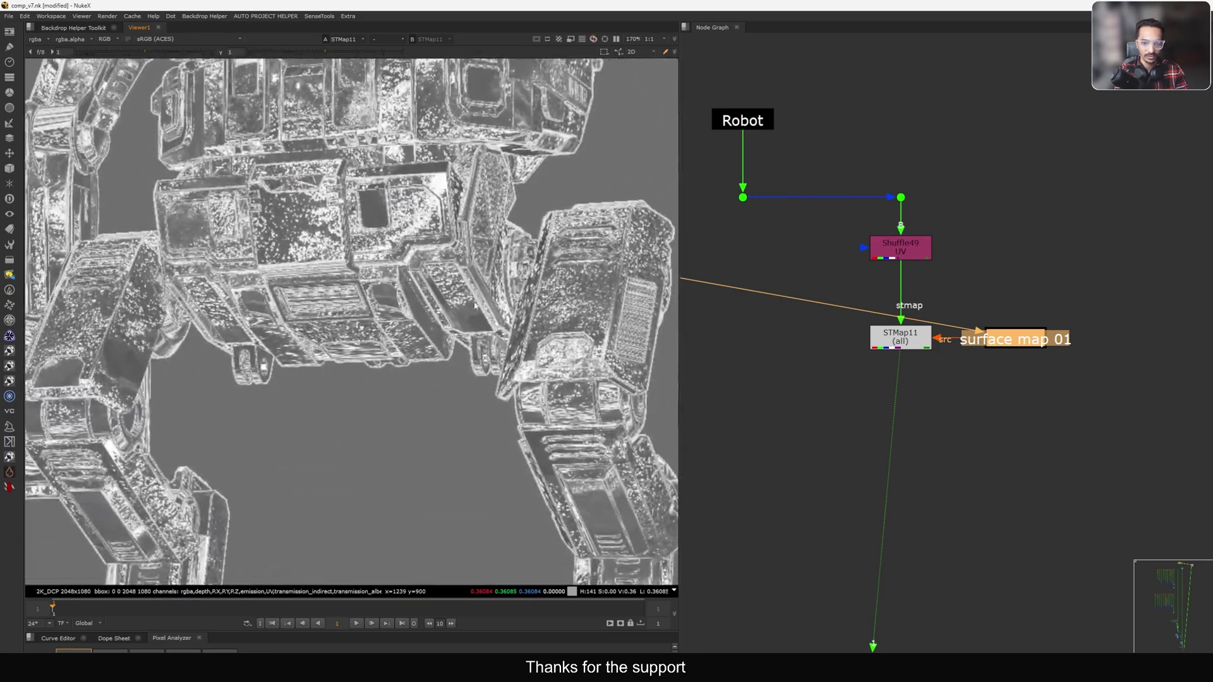
{"action": "middle_click_drag", "start_coordinate": [597, 348], "coordinate": [221, 413]}
Step: Add a Grade node to the Robot branch, mask it with the STMap output and lower its gain to 0.22
{"action": "left_click", "coordinate": [736, 345]}
{"action": "middle_click_drag", "start_coordinate": [735, 345], "coordinate": [871, 351]}
{"action": "key", "text": "g"}
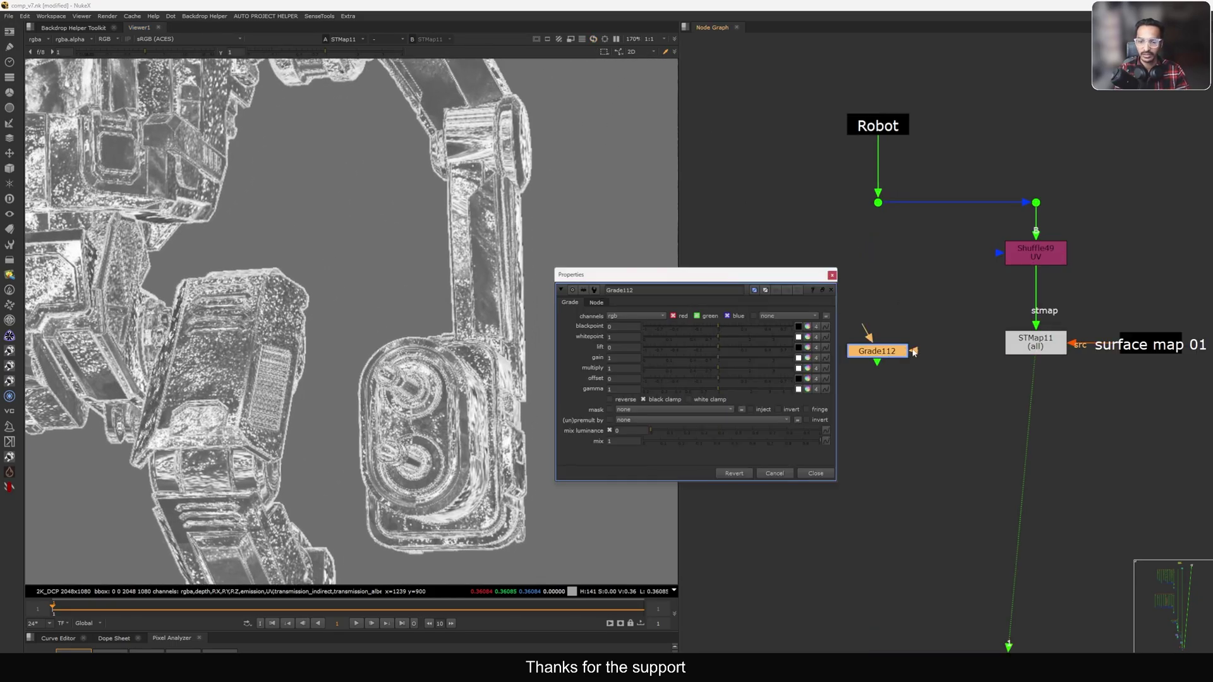
{"action": "left_click_drag", "start_coordinate": [913, 349], "coordinate": [1036, 346]}
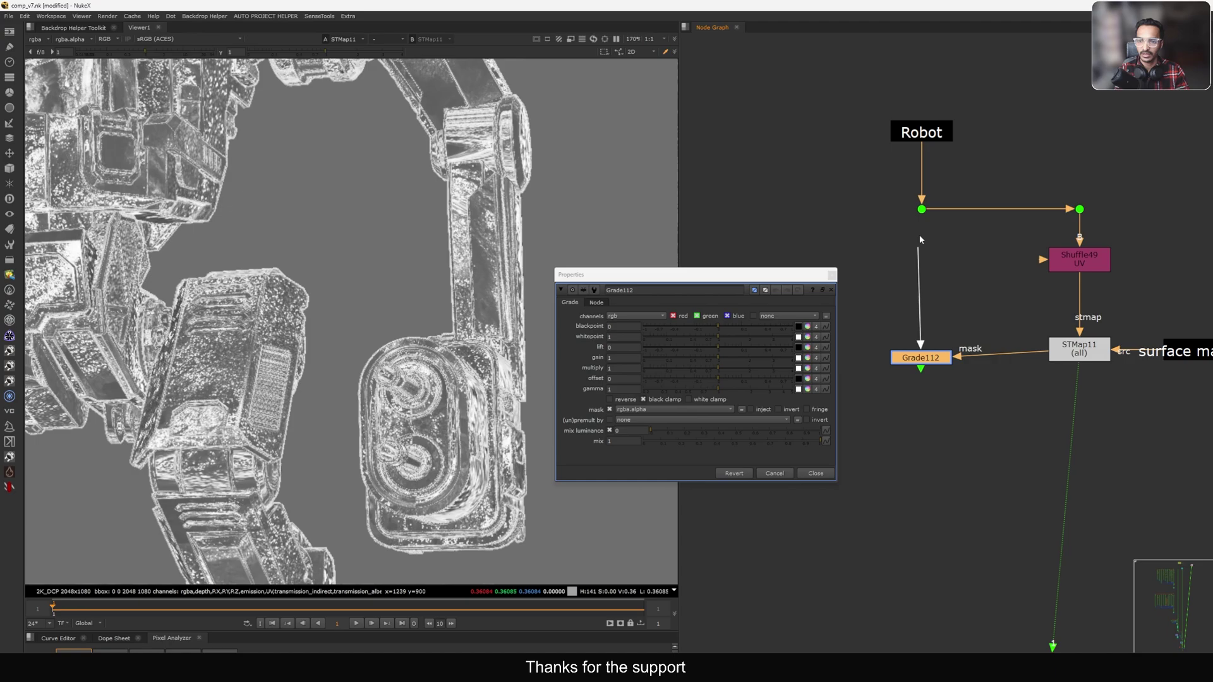
{"action": "left_click_drag", "start_coordinate": [920, 239], "coordinate": [921, 213]}
{"action": "left_click_drag", "start_coordinate": [925, 359], "coordinate": [927, 351]}
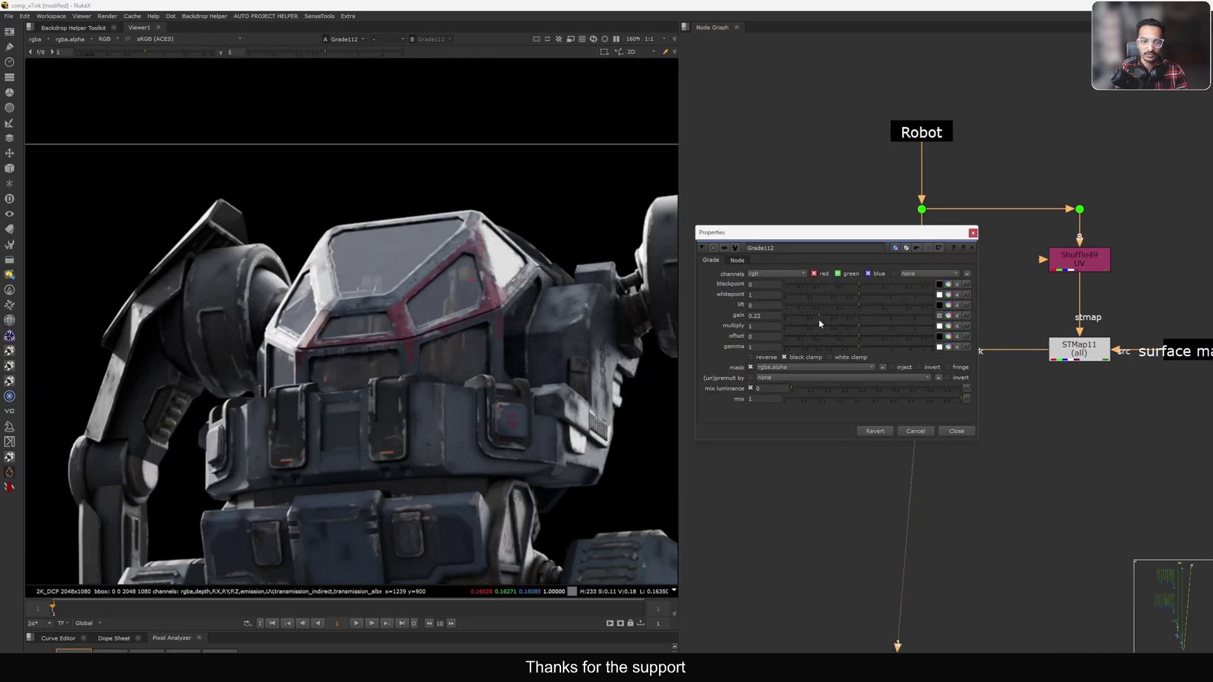
{"action": "left_click", "coordinate": [973, 233]}
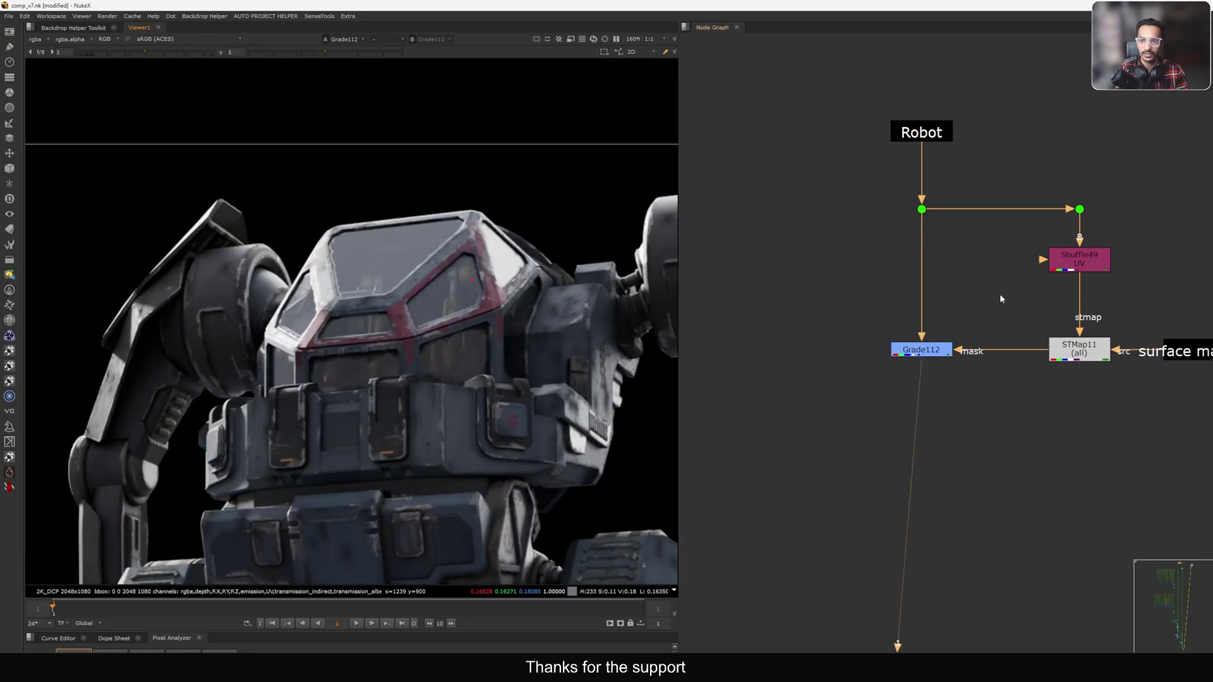
Step: View the STMap output and insert a luminance Keyer between it and the Grade's mask input
{"action": "middle_click_drag", "start_coordinate": [1004, 317], "coordinate": [924, 310]}
{"action": "left_click", "coordinate": [997, 346]}
{"action": "key", "text": "1"}
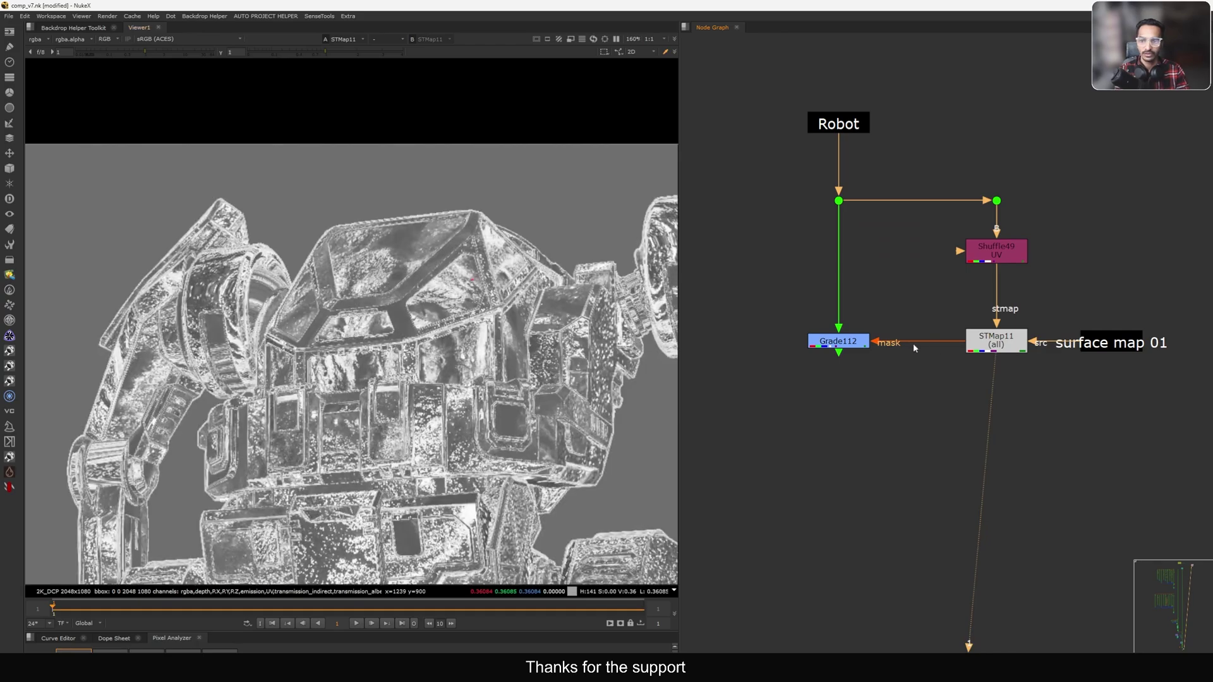
{"action": "left_click", "coordinate": [996, 343]}
{"action": "key", "text": "Tab"}
{"action": "type", "text": "key"}
{"action": "key", "text": "Return"}
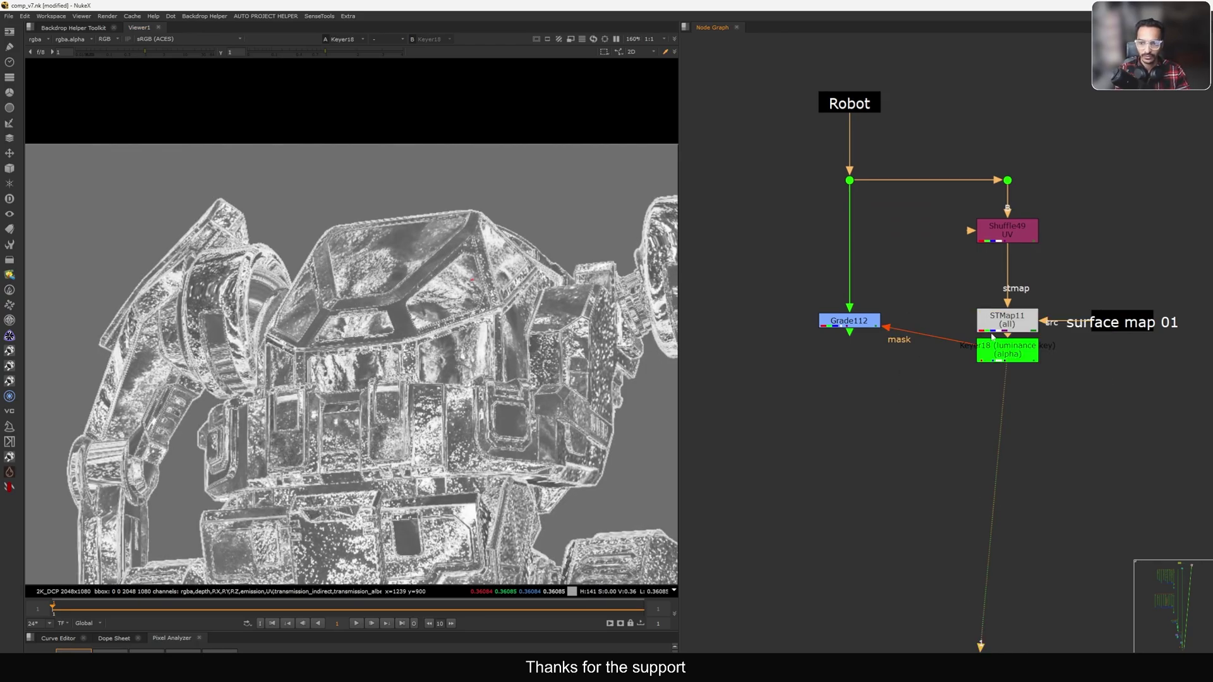
Step: Compare the STMap output with the Keyer and examine the Keyer's alpha channel
{"action": "key", "text": "y"}
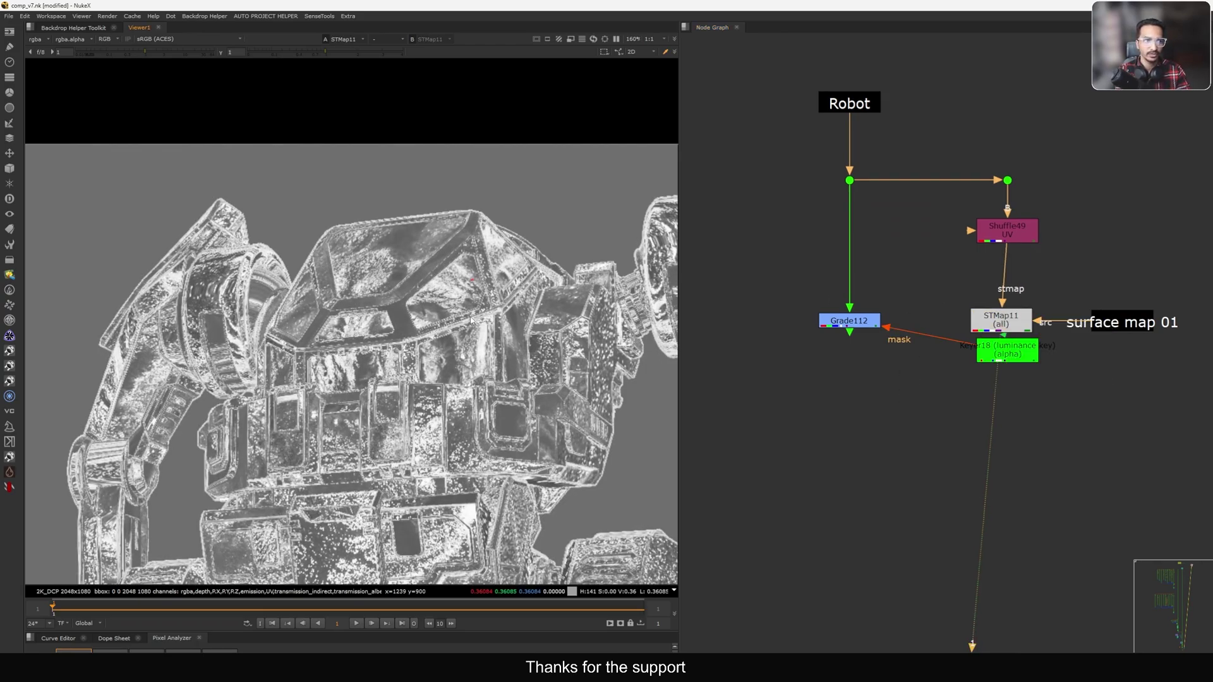
{"action": "left_click_drag", "start_coordinate": [993, 320], "coordinate": [1000, 320]}
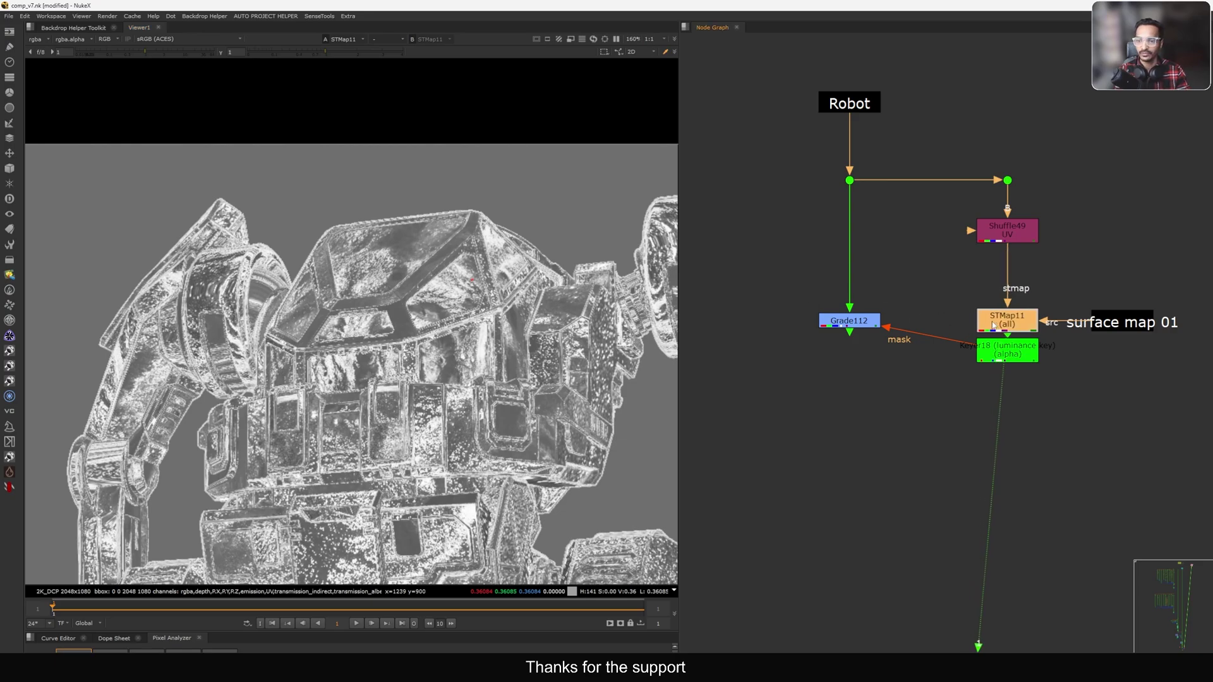
{"action": "left_click", "coordinate": [992, 350]}
{"action": "key", "text": "1"}
{"action": "left_click", "coordinate": [961, 337]}
{"action": "key", "text": "a"}
{"action": "key", "text": "a"}
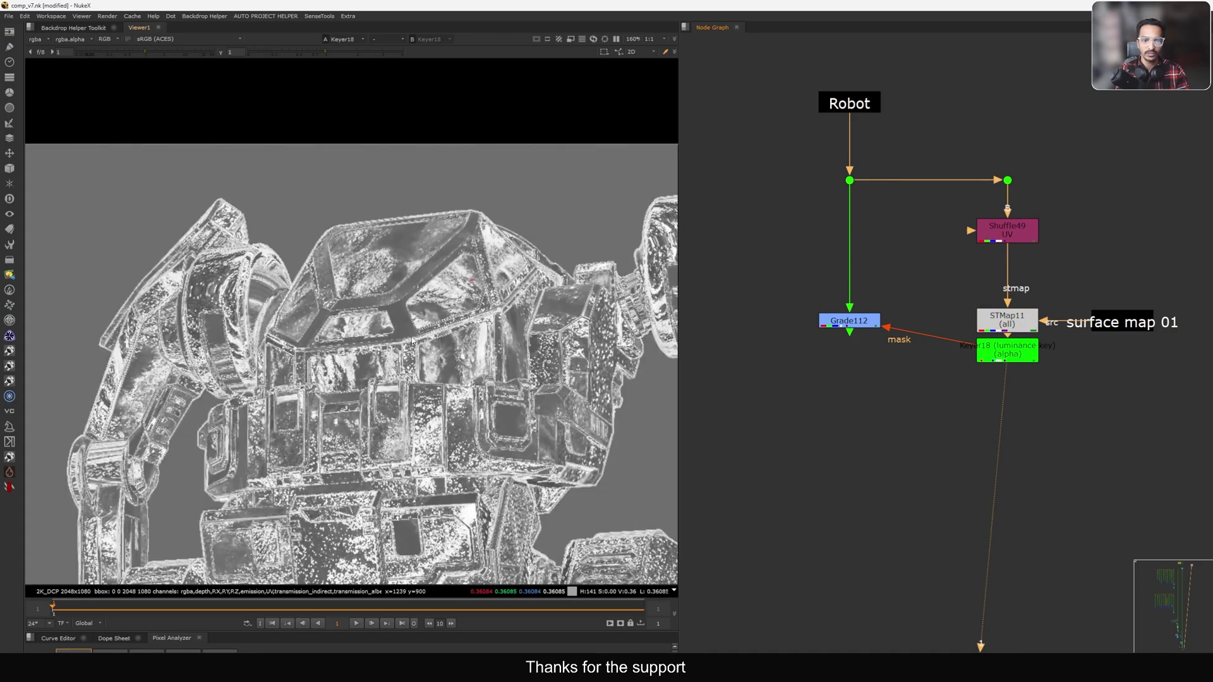
{"action": "key", "text": "a"}
{"action": "key", "text": "d"}
{"action": "key", "text": "d"}
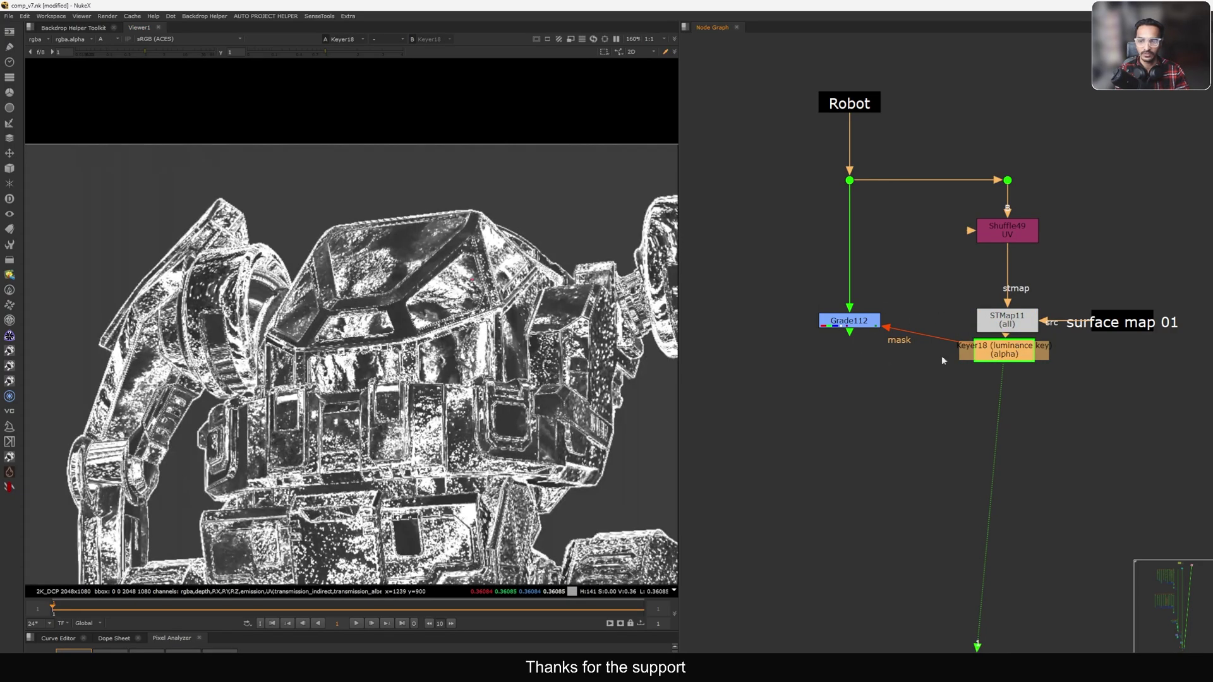
Step: View the Grade in colour and raise its gain to about 1.5 to brighten the masked texture
{"action": "left_click_drag", "start_coordinate": [868, 326], "coordinate": [868, 349]}
{"action": "key", "text": "1"}
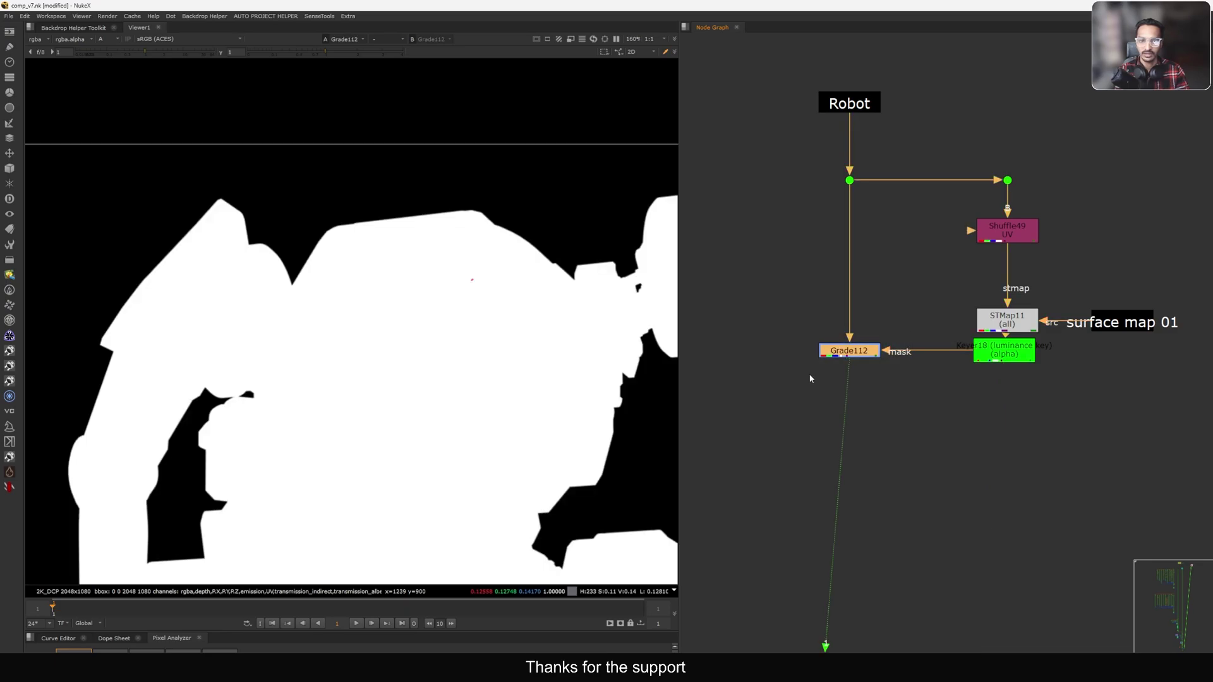
{"action": "middle_click_drag", "start_coordinate": [857, 354], "coordinate": [932, 358]}
{"action": "key", "text": "a"}
{"action": "double_click", "coordinate": [929, 355]}
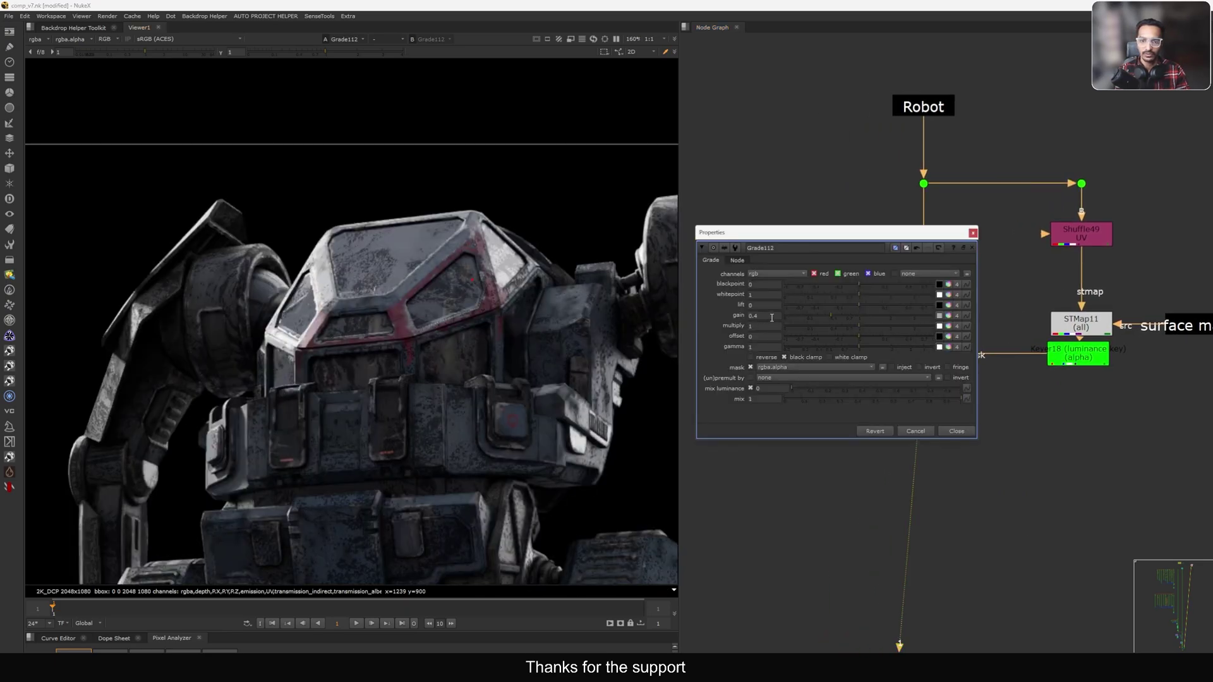
{"action": "left_click_drag", "start_coordinate": [790, 317], "coordinate": [875, 323]}
{"action": "scroll", "coordinate": [436, 284], "scroll_direction": "up", "scroll_amount": 5}
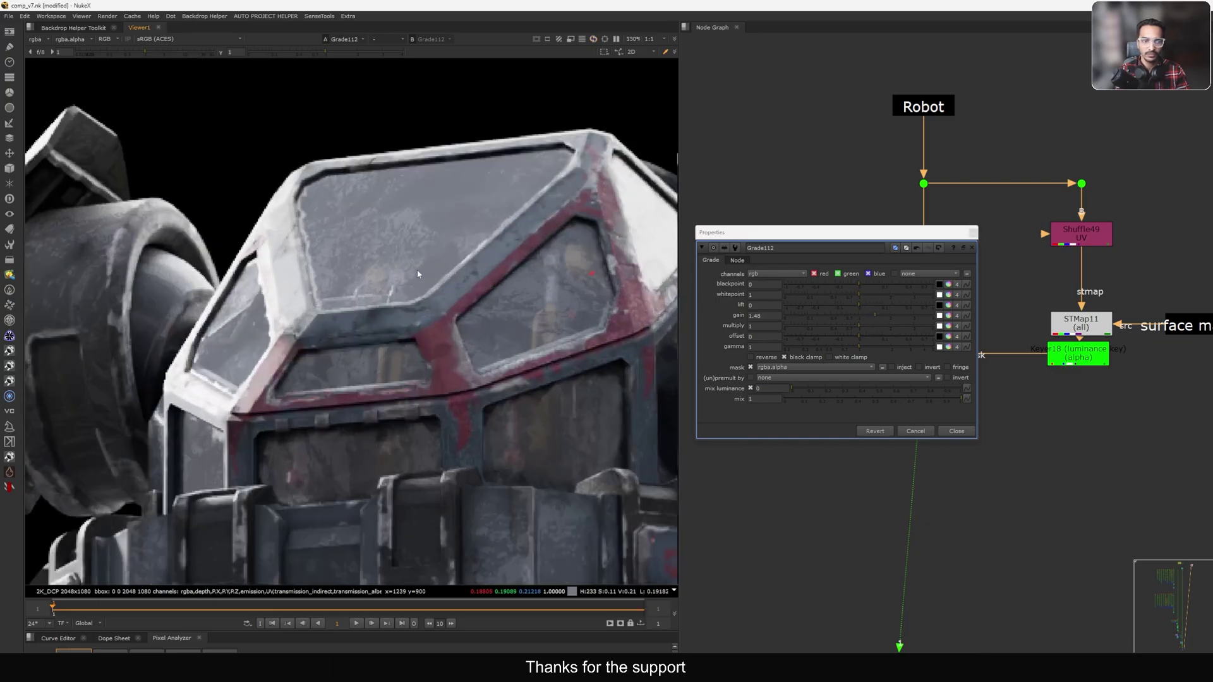
Step: Insert a Blur node with size 2 between the Keyer and the Grade's mask input
{"action": "left_click", "coordinate": [1023, 413]}
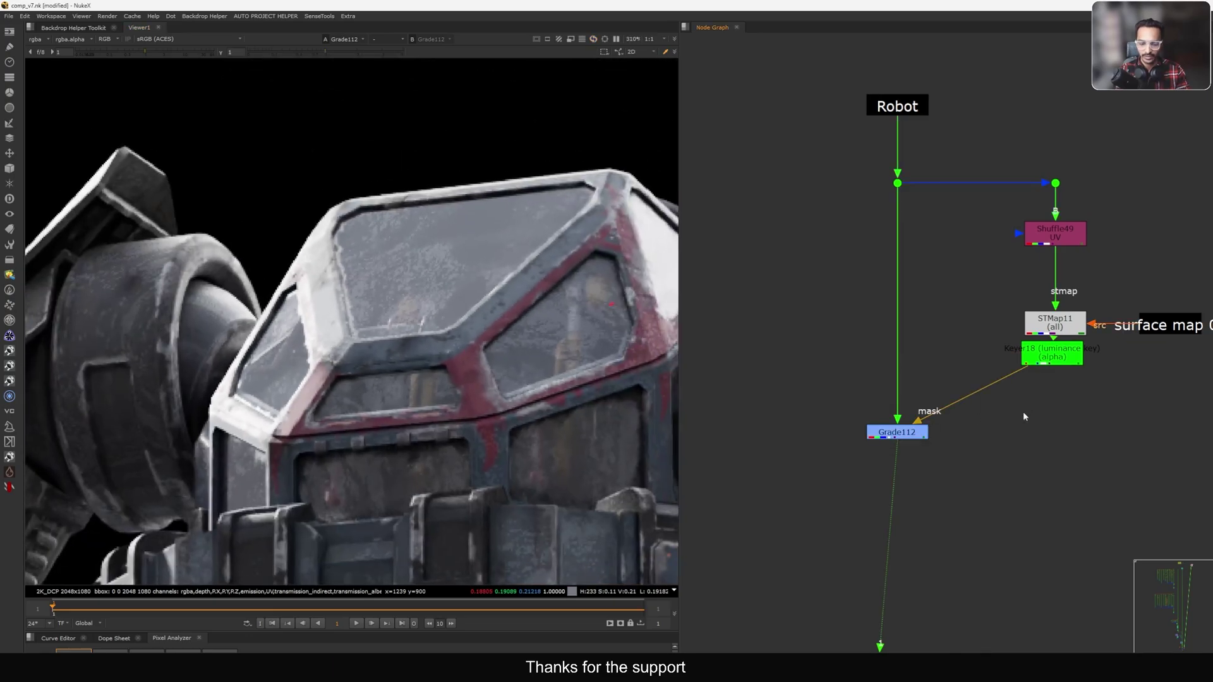
{"action": "key", "text": "b"}
{"action": "middle_click_drag", "start_coordinate": [1025, 418], "coordinate": [1066, 406]}
{"action": "left_click_drag", "start_coordinate": [1066, 405], "coordinate": [1047, 386]}
{"action": "left_click", "coordinate": [764, 415]}
{"action": "type", "text": "2"}
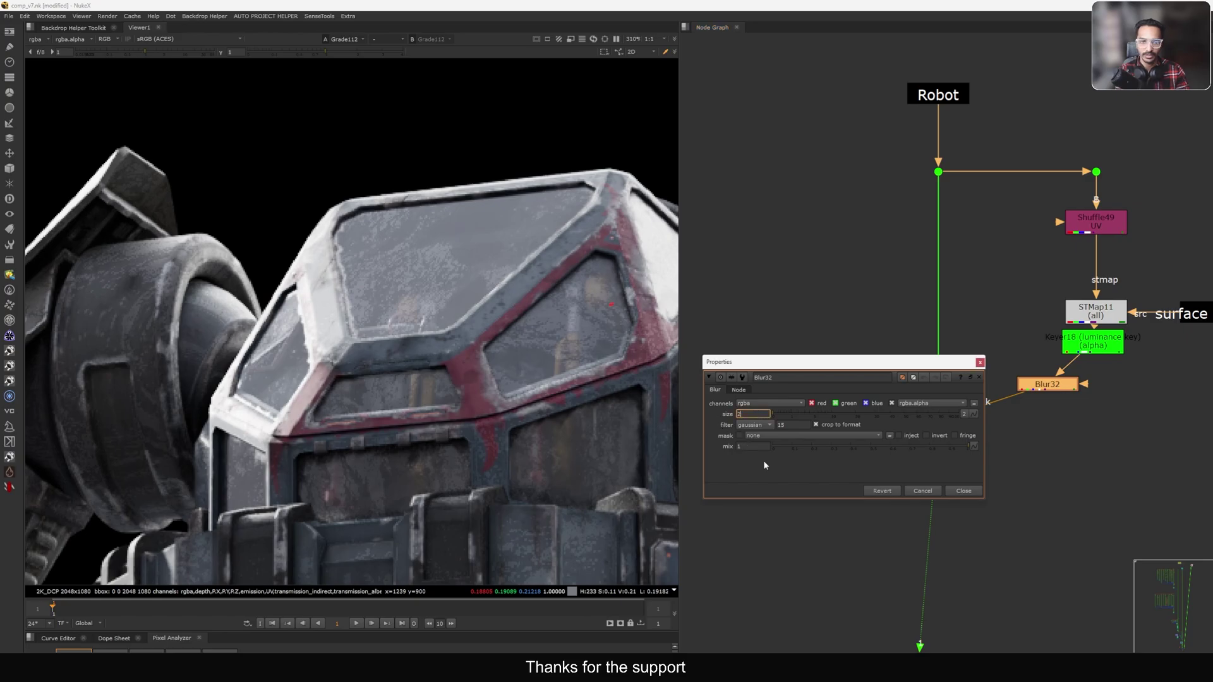
{"action": "key", "text": "Return"}
{"action": "left_click", "coordinate": [963, 490]}
Step: Examine the added texture on the robot's cockpit and torso by switching the Grade off and on
{"action": "left_click", "coordinate": [938, 422]}
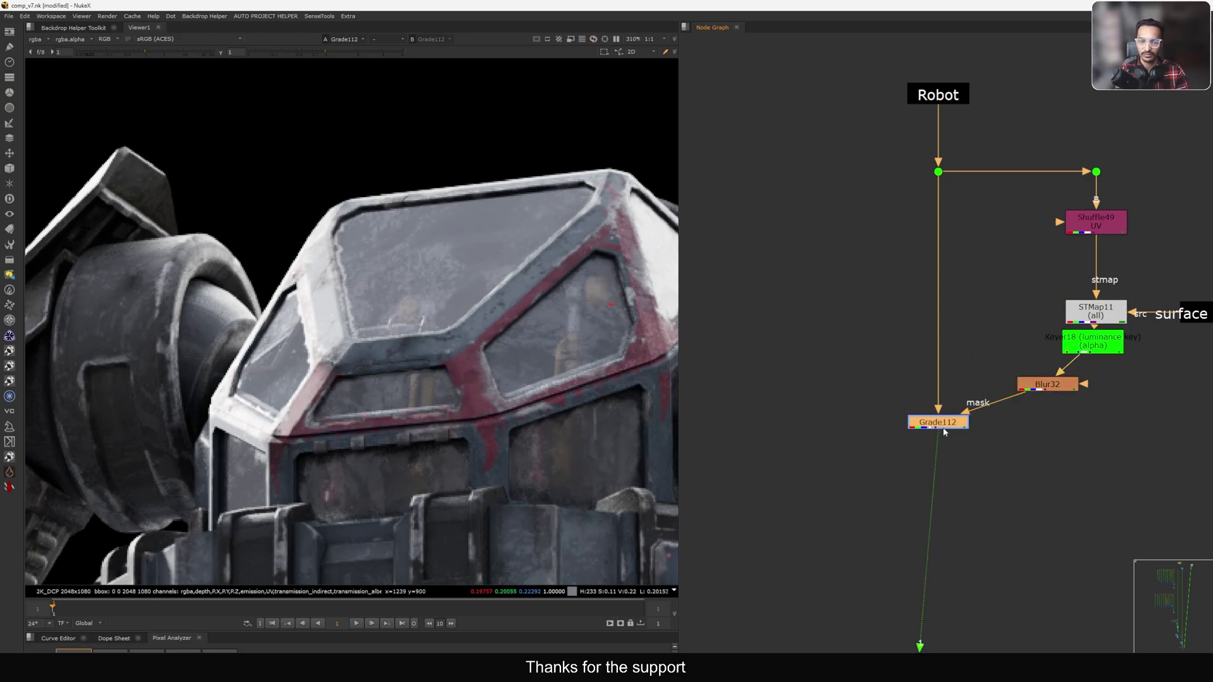
{"action": "scroll", "coordinate": [480, 363], "scroll_direction": "down", "scroll_amount": 5}
{"action": "scroll", "coordinate": [487, 364], "scroll_direction": "up", "scroll_amount": 5}
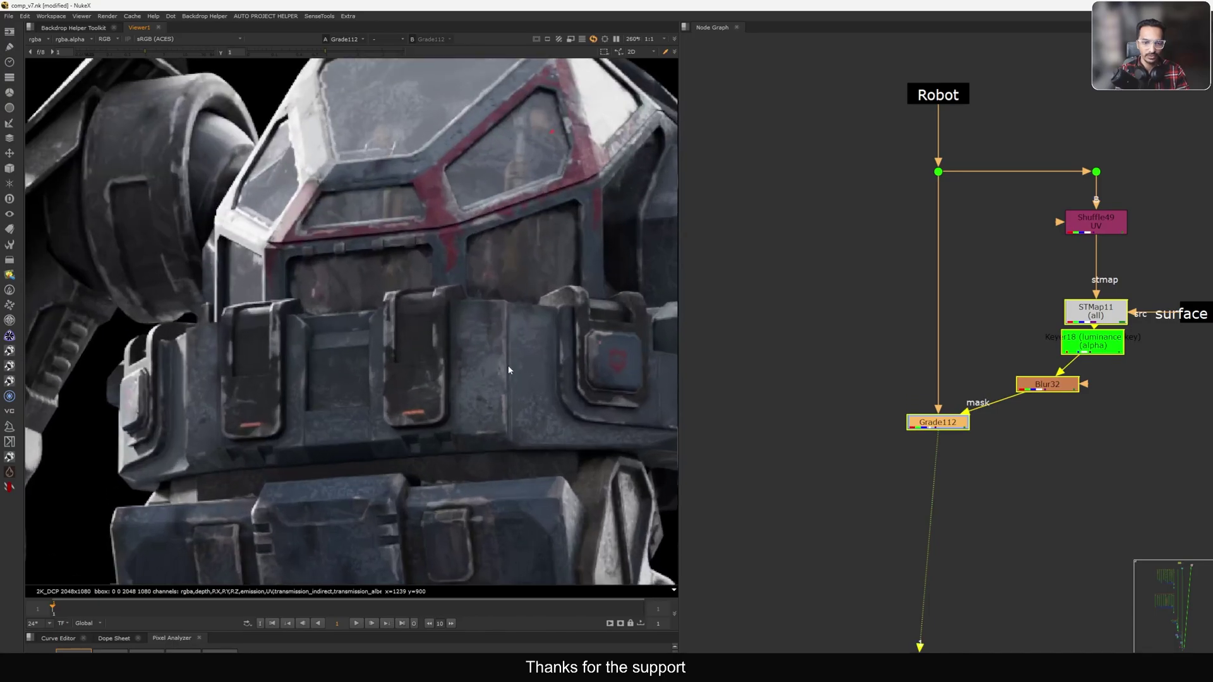
{"action": "scroll", "coordinate": [502, 373], "scroll_direction": "down", "scroll_amount": 4}
{"action": "scroll", "coordinate": [499, 378], "scroll_direction": "up", "scroll_amount": 4}
{"action": "scroll", "coordinate": [499, 388], "scroll_direction": "down", "scroll_amount": 2}
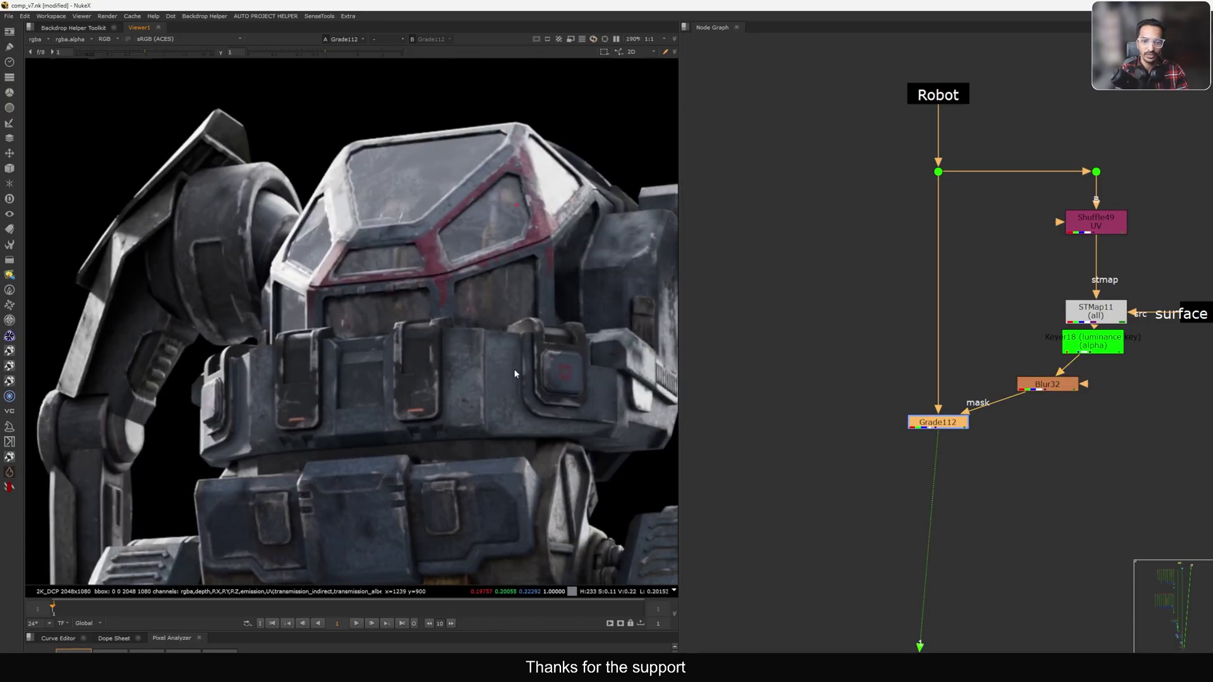
{"action": "scroll", "coordinate": [491, 397], "scroll_direction": "down", "scroll_amount": 1}
{"action": "key", "text": "d"}
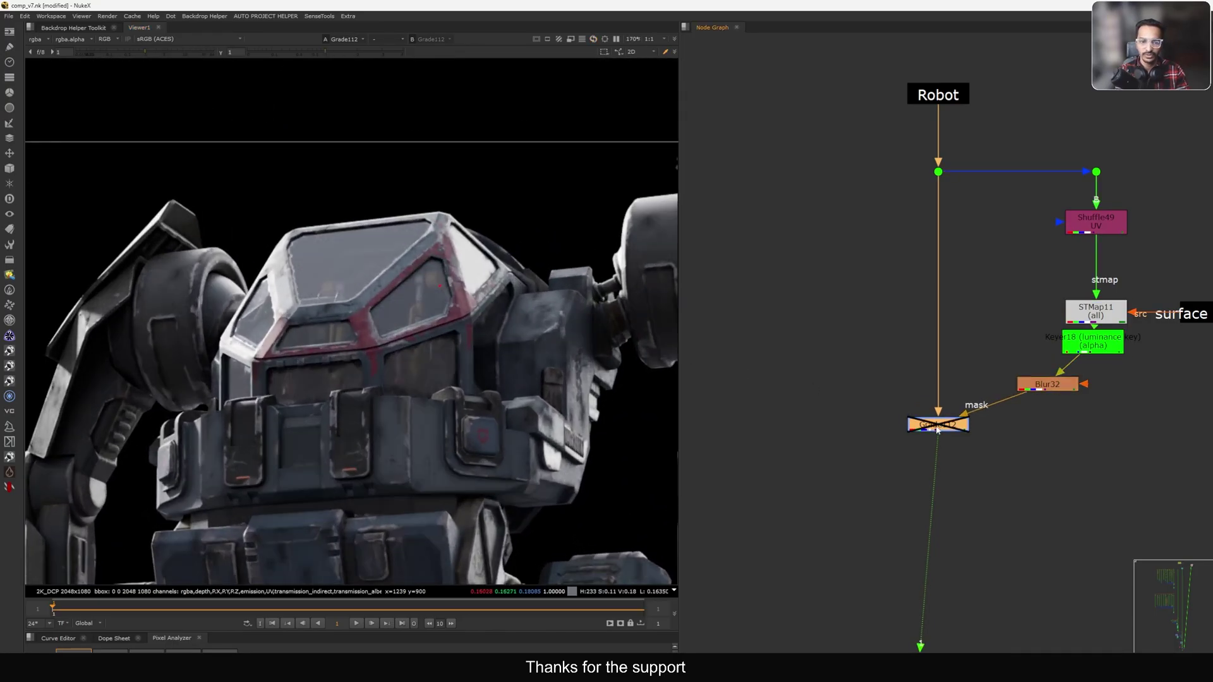
{"action": "key", "text": "d"}
{"action": "key", "text": "d"}
{"action": "scroll", "coordinate": [392, 283], "scroll_direction": "up", "scroll_amount": 1}
{"action": "key", "text": "d"}
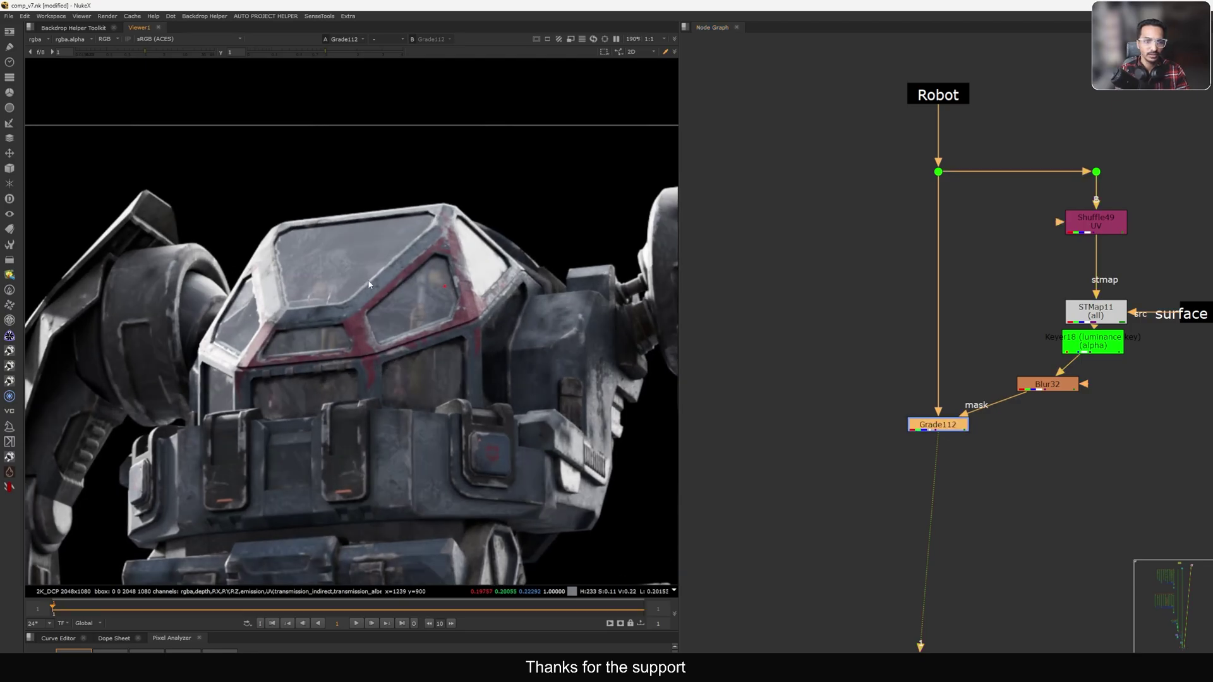
Step: Line up the Keyer and Blur nodes below the STMap and view the Blur output
{"action": "middle_click_drag", "start_coordinate": [1091, 230], "coordinate": [1080, 264]}
{"action": "left_click_drag", "start_coordinate": [1080, 264], "coordinate": [1080, 273]}
{"action": "scroll", "coordinate": [1034, 281], "scroll_direction": "down", "scroll_amount": 8}
{"action": "left_click_drag", "start_coordinate": [1139, 225], "coordinate": [1001, 319]}
{"action": "scroll", "coordinate": [1031, 290], "scroll_direction": "down", "scroll_amount": 4}
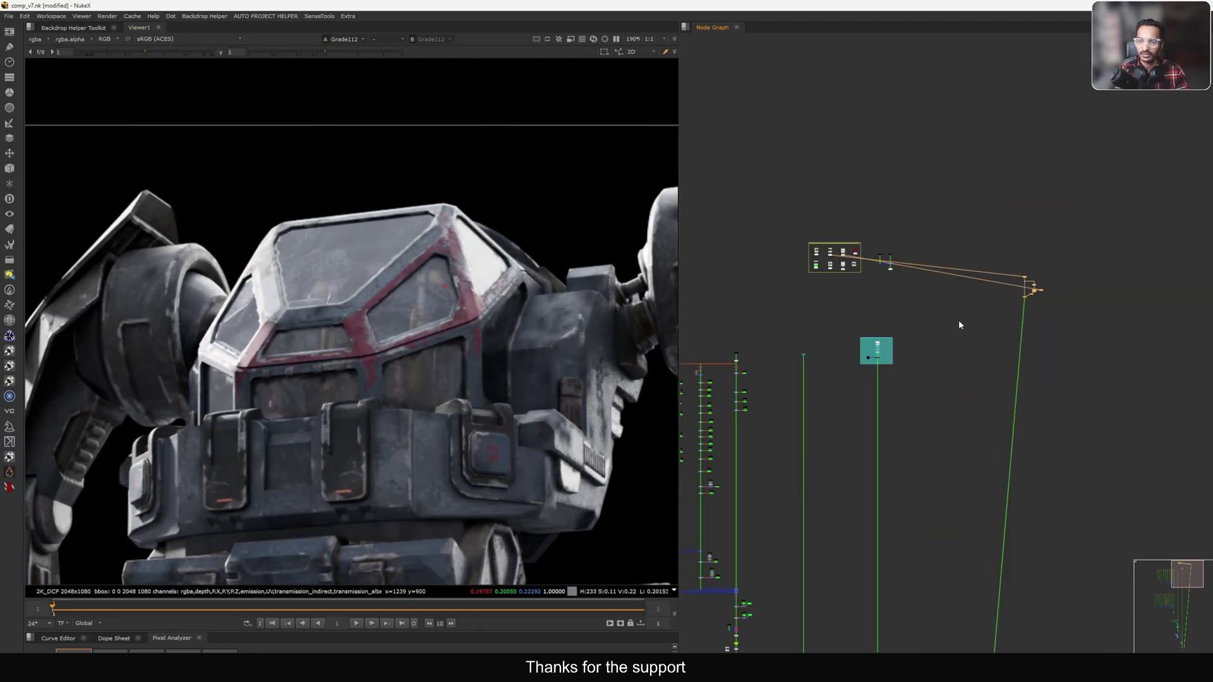
{"action": "scroll", "coordinate": [1026, 294], "scroll_direction": "up", "scroll_amount": 10}
{"action": "middle_click_drag", "start_coordinate": [1086, 281], "coordinate": [948, 322]}
{"action": "left_click", "coordinate": [949, 323]}
{"action": "key", "text": "f"}
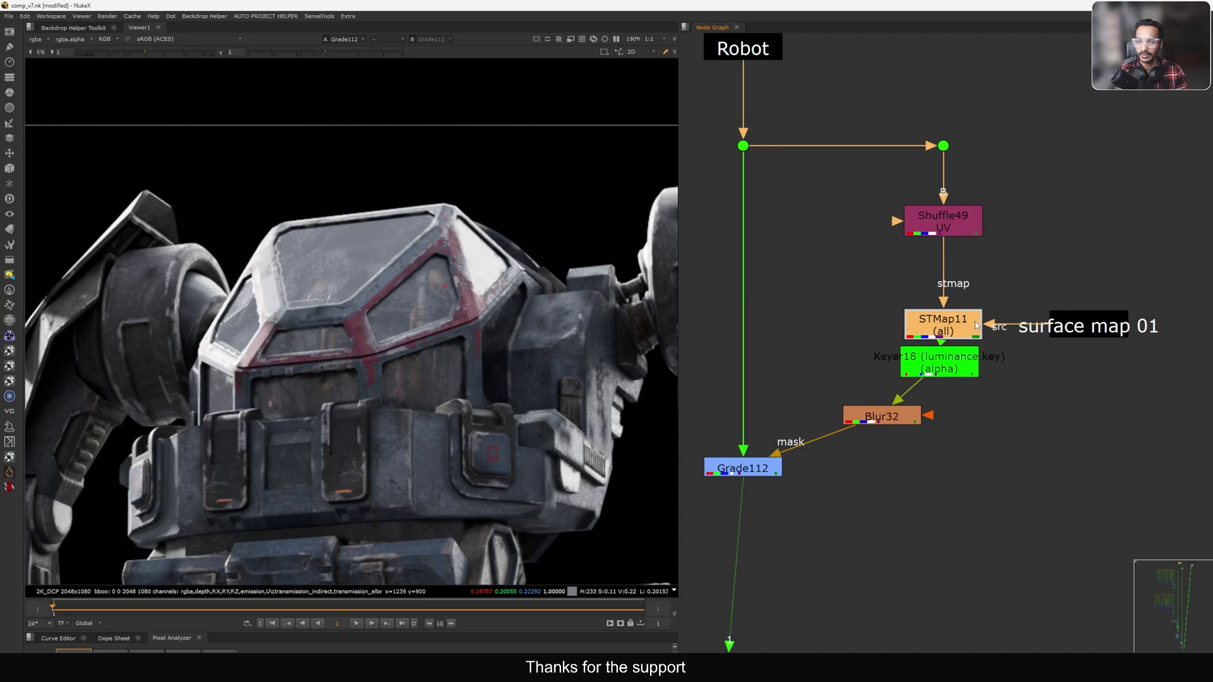
{"action": "left_click_drag", "start_coordinate": [1092, 319], "coordinate": [1091, 298]}
{"action": "left_click_drag", "start_coordinate": [938, 363], "coordinate": [942, 361]}
{"action": "key", "text": "1"}
{"action": "left_click_drag", "start_coordinate": [887, 423], "coordinate": [939, 422]}
{"action": "scroll", "coordinate": [976, 400], "scroll_direction": "down", "scroll_amount": 4}
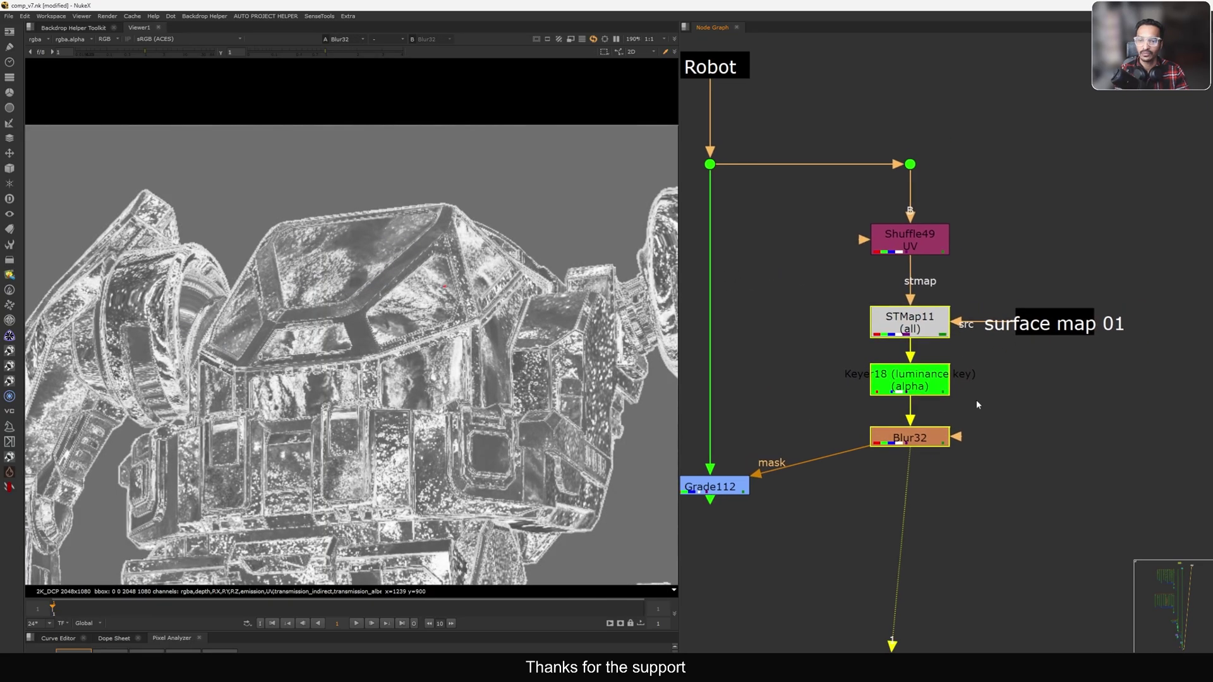
{"action": "key", "text": "1"}
Step: View the original robot render from the dot below Robot and look through its available layers
{"action": "middle_click_drag", "start_coordinate": [1021, 265], "coordinate": [1017, 268]}
{"action": "left_click", "coordinate": [833, 237]}
{"action": "key", "text": "1"}
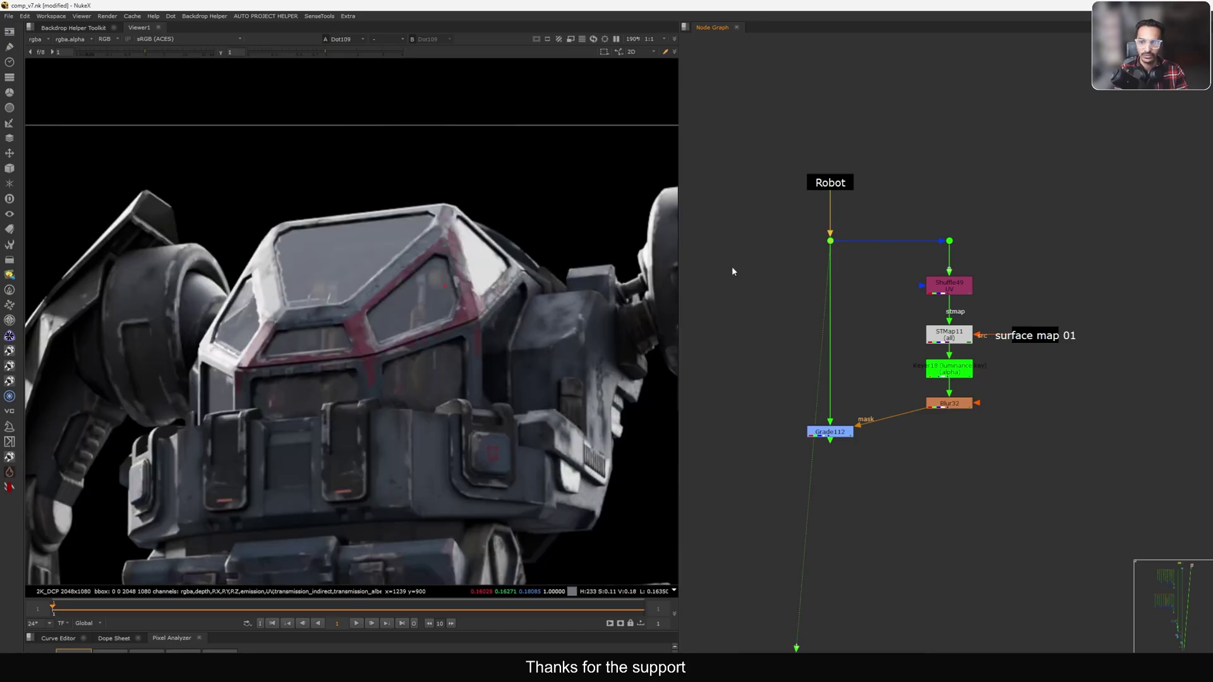
{"action": "left_click", "coordinate": [36, 39]}
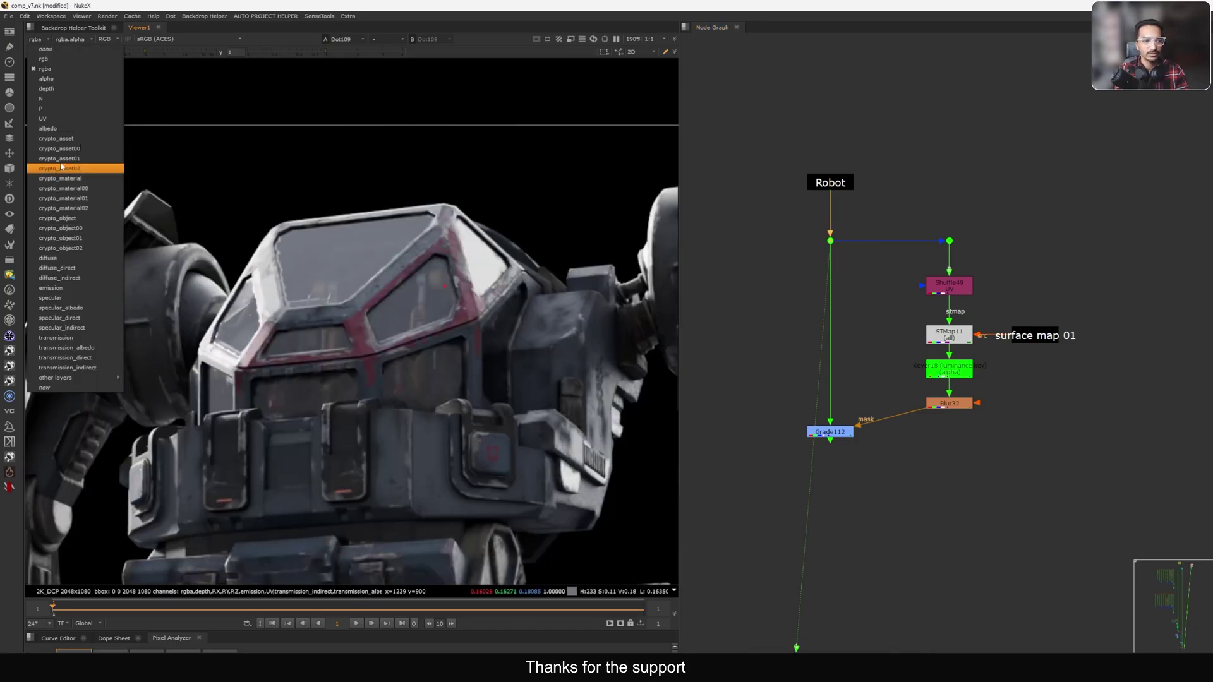
{"action": "key", "text": "Escape"}
Step: Add a Cryptomatte node fed from the dot above the UV Shuffle, place it beside the chain and view it
{"action": "key", "text": "Tab"}
{"action": "type", "text": "cyl"}
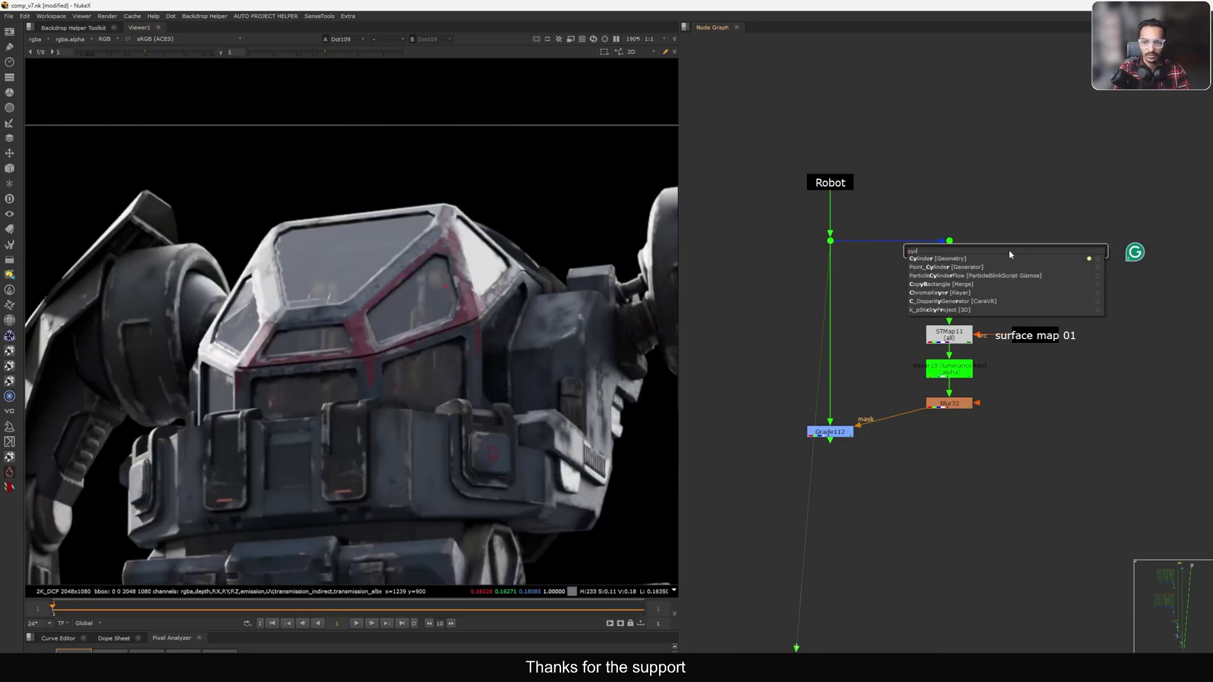
{"action": "key", "text": "BackSpace"}
{"action": "key", "text": "BackSpace"}
{"action": "type", "text": "ry"}
{"action": "key", "text": "Return"}
{"action": "left_click_drag", "start_coordinate": [949, 244], "coordinate": [950, 242]}
{"action": "left_click_drag", "start_coordinate": [1011, 260], "coordinate": [1032, 264]}
{"action": "key", "text": "1"}
Step: Set the Cryptomatte's layer selection to crypto_material and pick the cockpit glass as its matte
{"action": "double_click", "coordinate": [1032, 264]}
{"action": "left_click", "coordinate": [788, 335]}
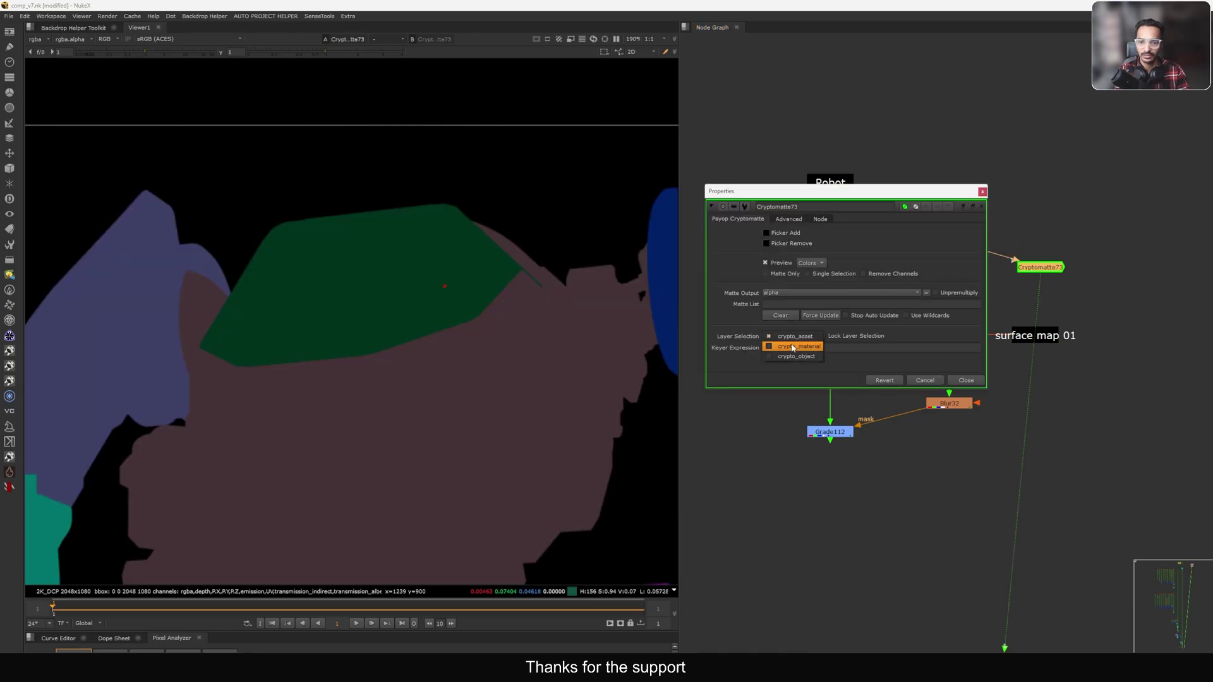
{"action": "left_click", "coordinate": [773, 346]}
{"action": "left_click", "coordinate": [342, 257], "text": "ctrl"}
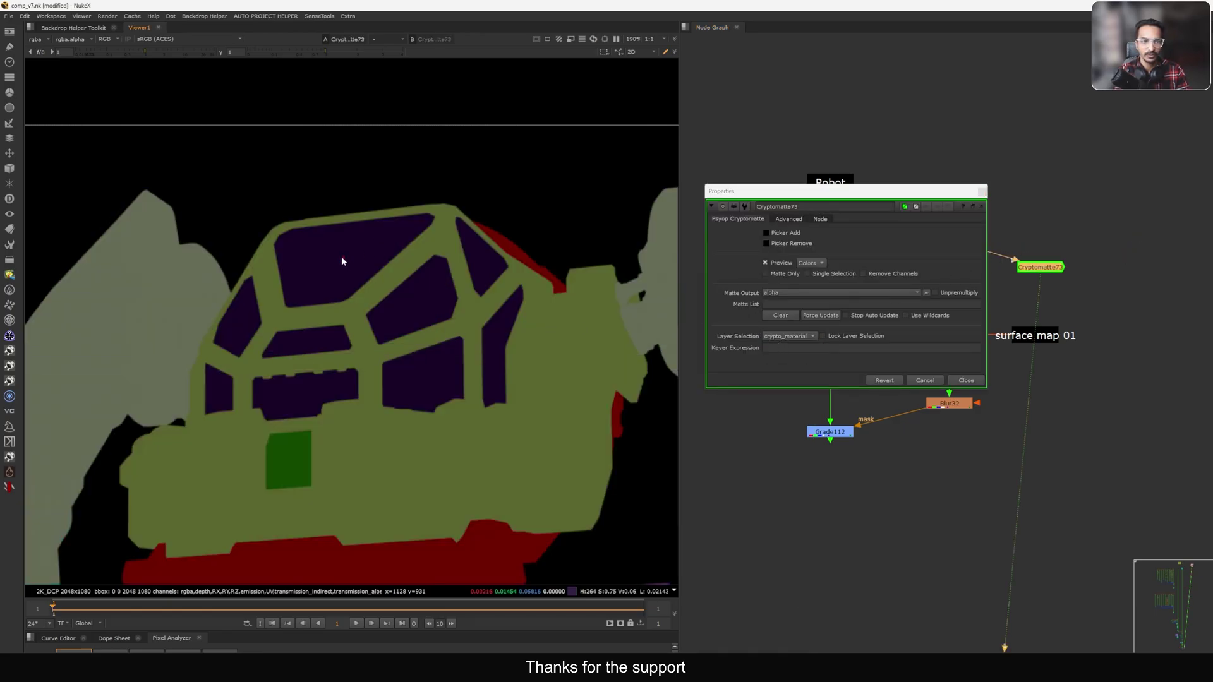
{"action": "left_click", "coordinate": [762, 233]}
{"action": "left_click", "coordinate": [362, 248], "text": "ctrl"}
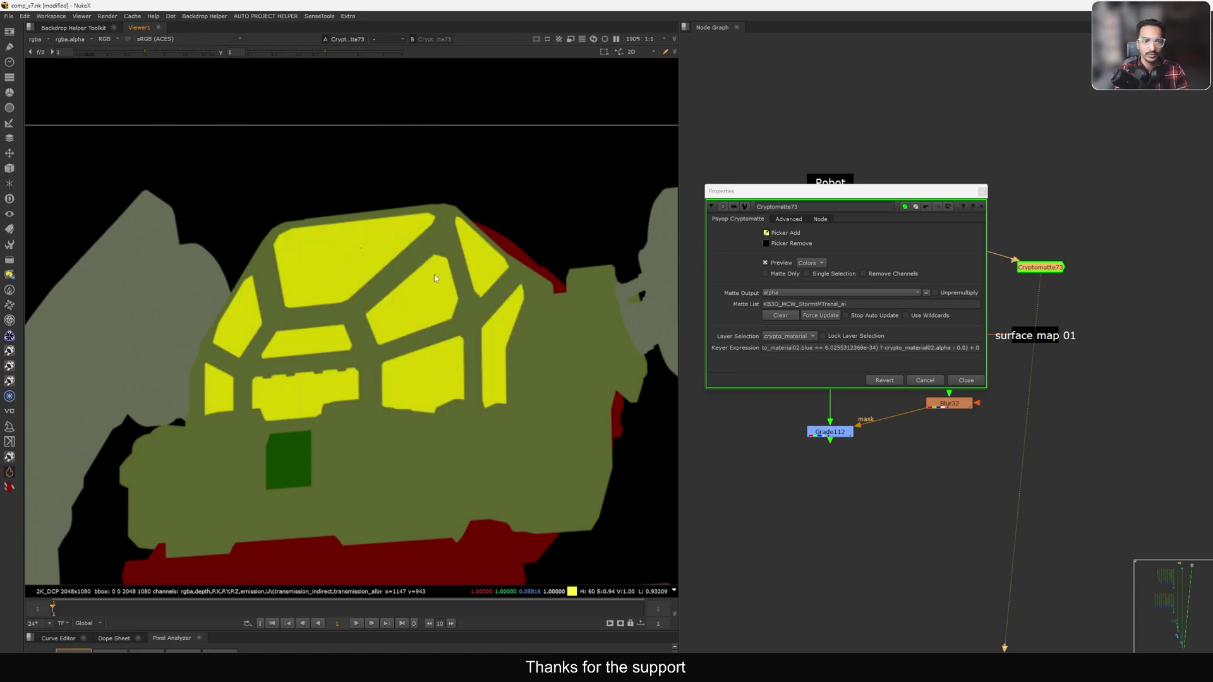
{"action": "left_click", "coordinate": [955, 380]}
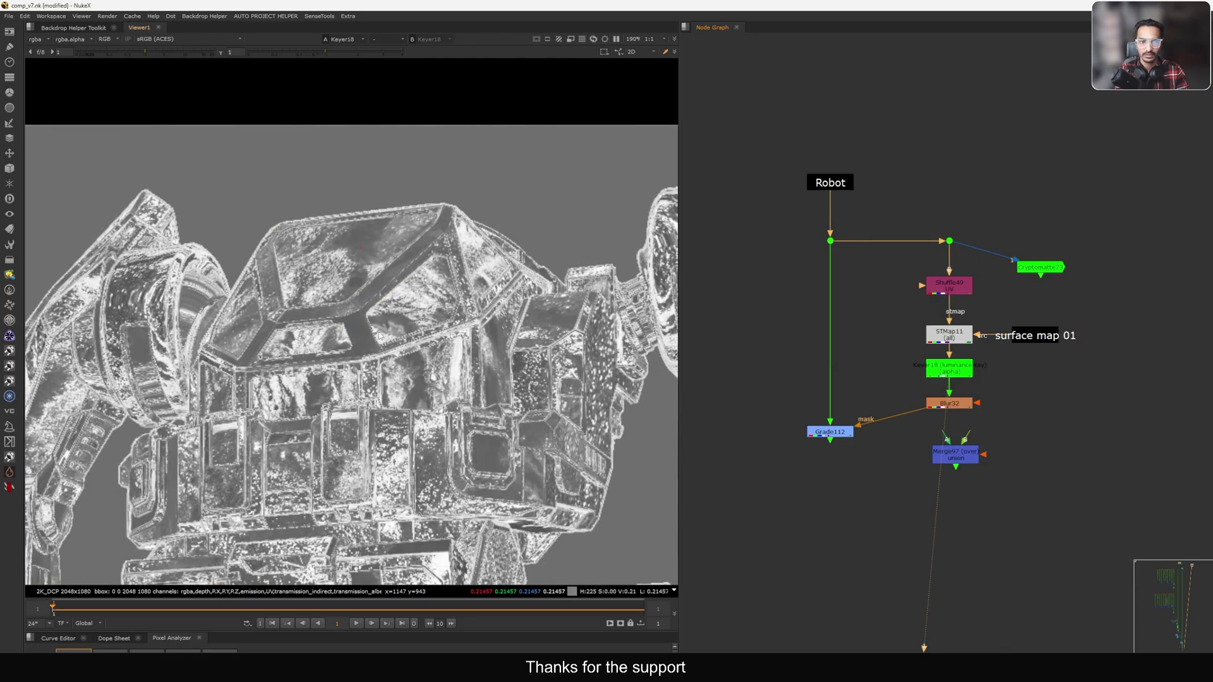
Step: Insert a Merge between the Blur and the Grade's mask input, with the Cryptomatte connected as its A input
{"action": "left_click_drag", "start_coordinate": [955, 453], "coordinate": [1028, 432]}
{"action": "mouse_move", "coordinate": [944, 405]}
{"action": "left_mouse_down"}
{"action": "mouse_move", "coordinate": [947, 439]}
{"action": "mouse_move", "coordinate": [942, 406]}
{"action": "left_mouse_up"}
{"action": "left_click_drag", "start_coordinate": [1026, 424], "coordinate": [1038, 302]}
{"action": "left_click_drag", "start_coordinate": [1042, 267], "coordinate": [1085, 259]}
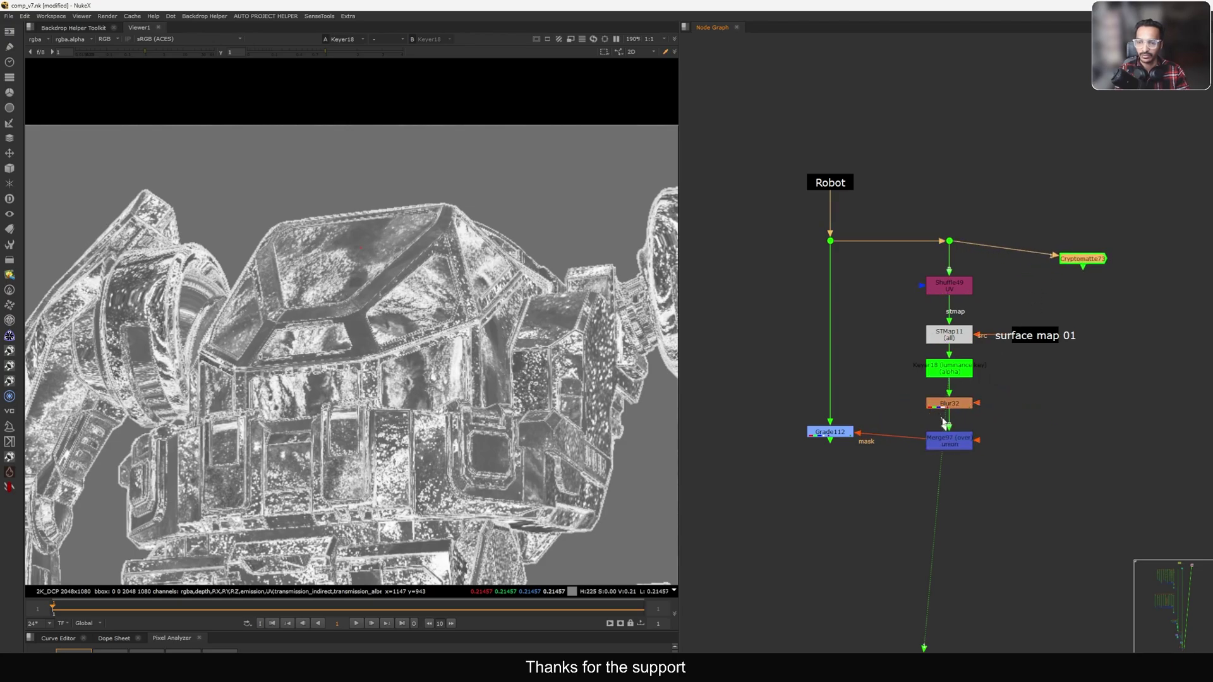
{"action": "left_click_drag", "start_coordinate": [942, 420], "coordinate": [1073, 266]}
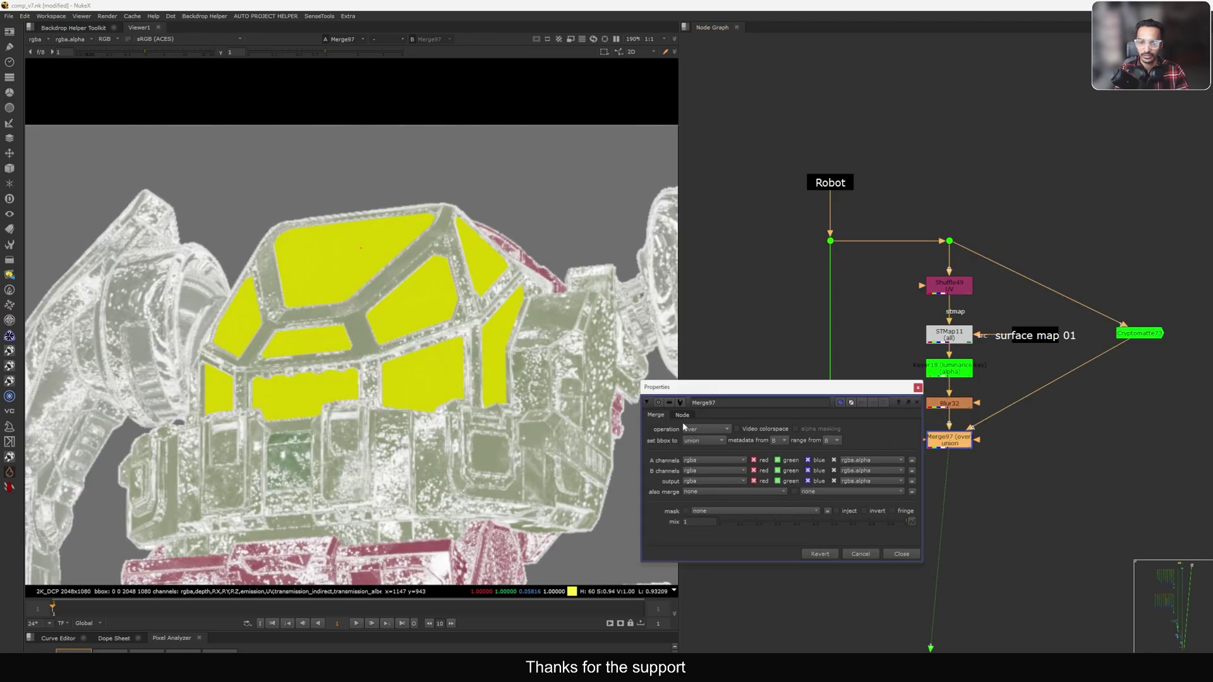
Step: Set the Merge's operation to mask and fit its output in the viewer
{"action": "left_click", "coordinate": [702, 429]}
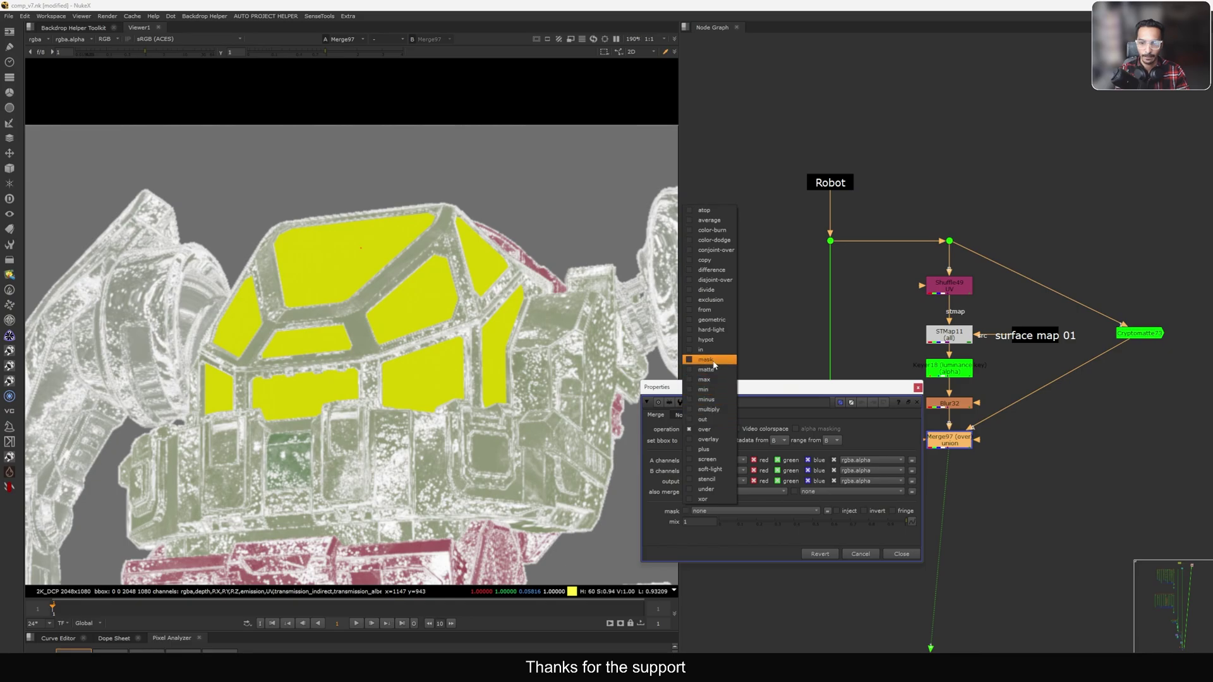
{"action": "left_click", "coordinate": [713, 362]}
{"action": "left_click", "coordinate": [918, 388]}
{"action": "key", "text": "f"}
Step: View the Grade output and compare the texture on the cockpit glass with the Grade off and on
{"action": "middle_click_drag", "start_coordinate": [831, 440], "coordinate": [853, 430]}
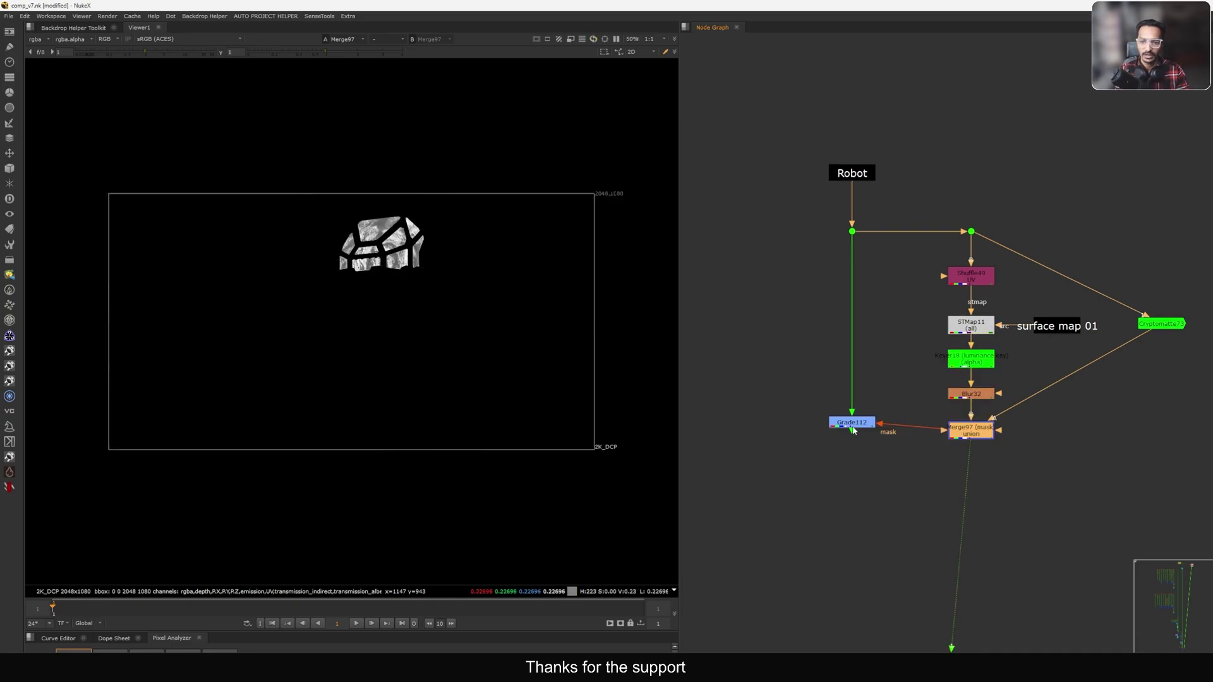
{"action": "left_click", "coordinate": [852, 424]}
{"action": "key", "text": "1"}
{"action": "scroll", "coordinate": [405, 247], "scroll_direction": "up", "scroll_amount": 8}
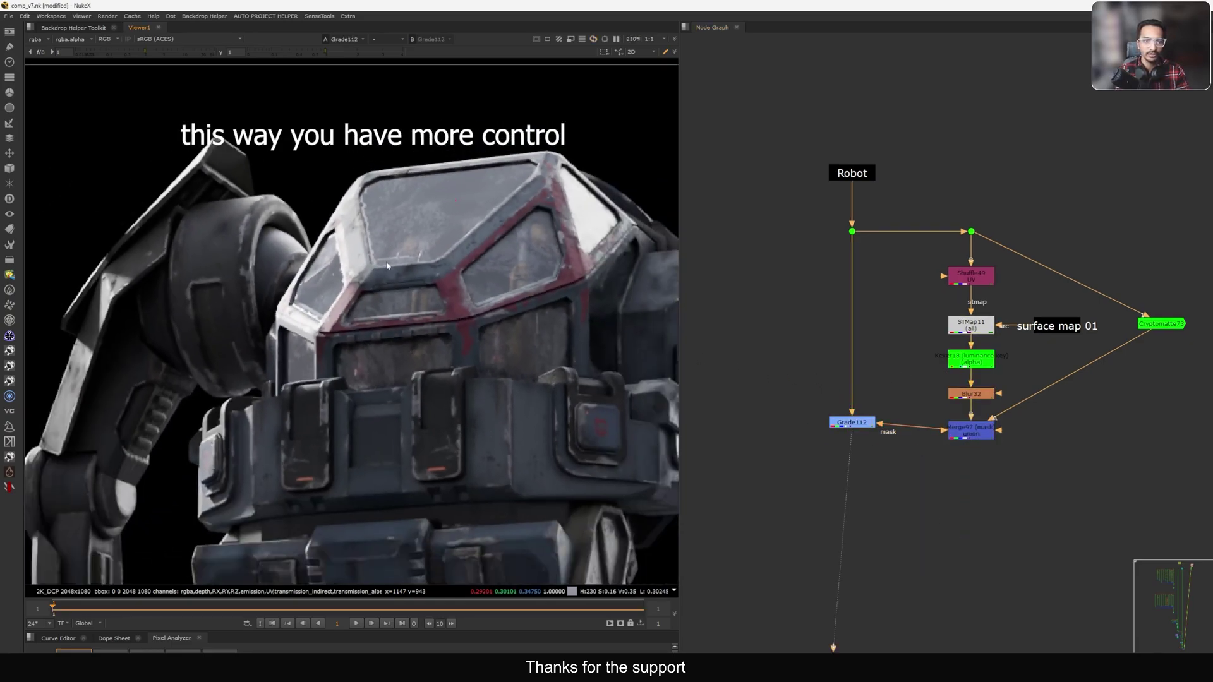
{"action": "left_click", "coordinate": [852, 425]}
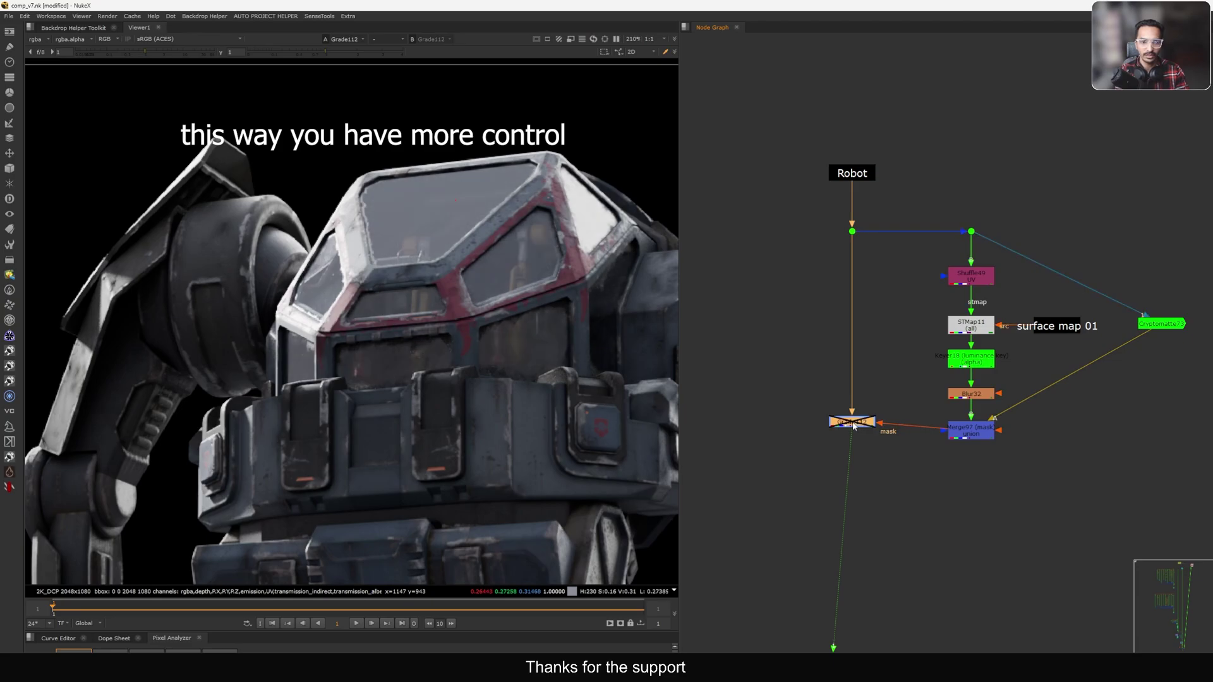
Step: Set the Grade's gain to 1.44 and gamma to 0.84
{"action": "double_click", "coordinate": [856, 428]}
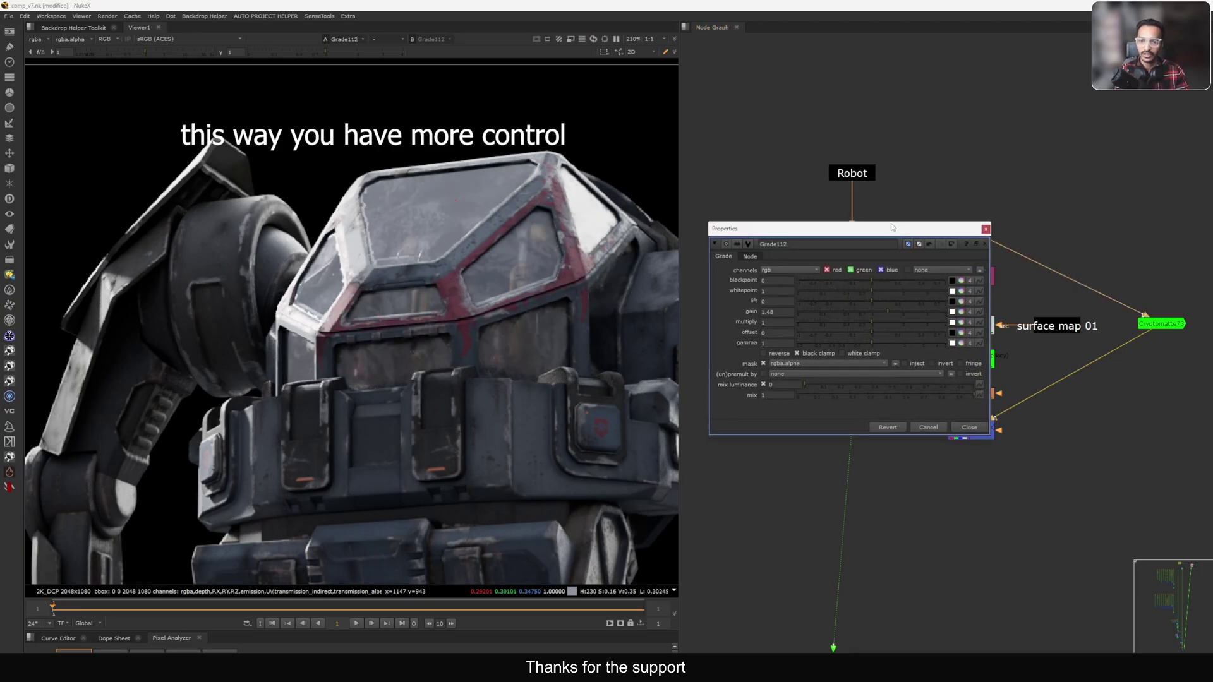
{"action": "left_click", "coordinate": [875, 312]}
{"action": "left_click", "coordinate": [886, 312]}
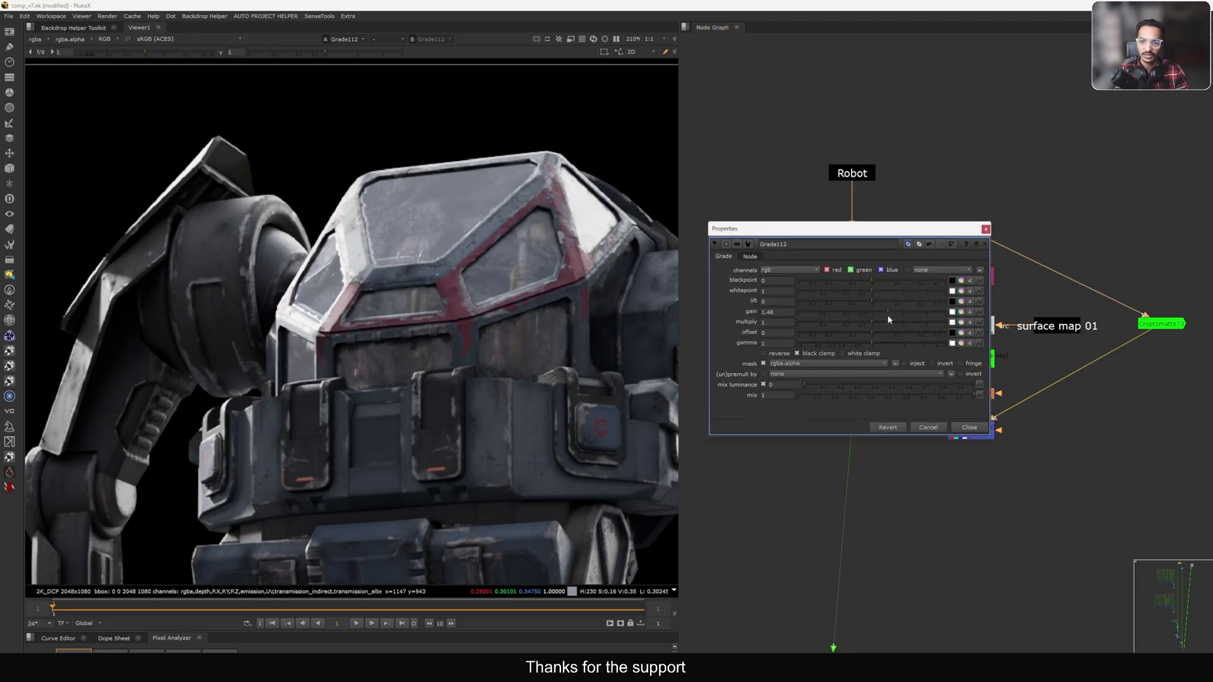
{"action": "left_click", "coordinate": [864, 343]}
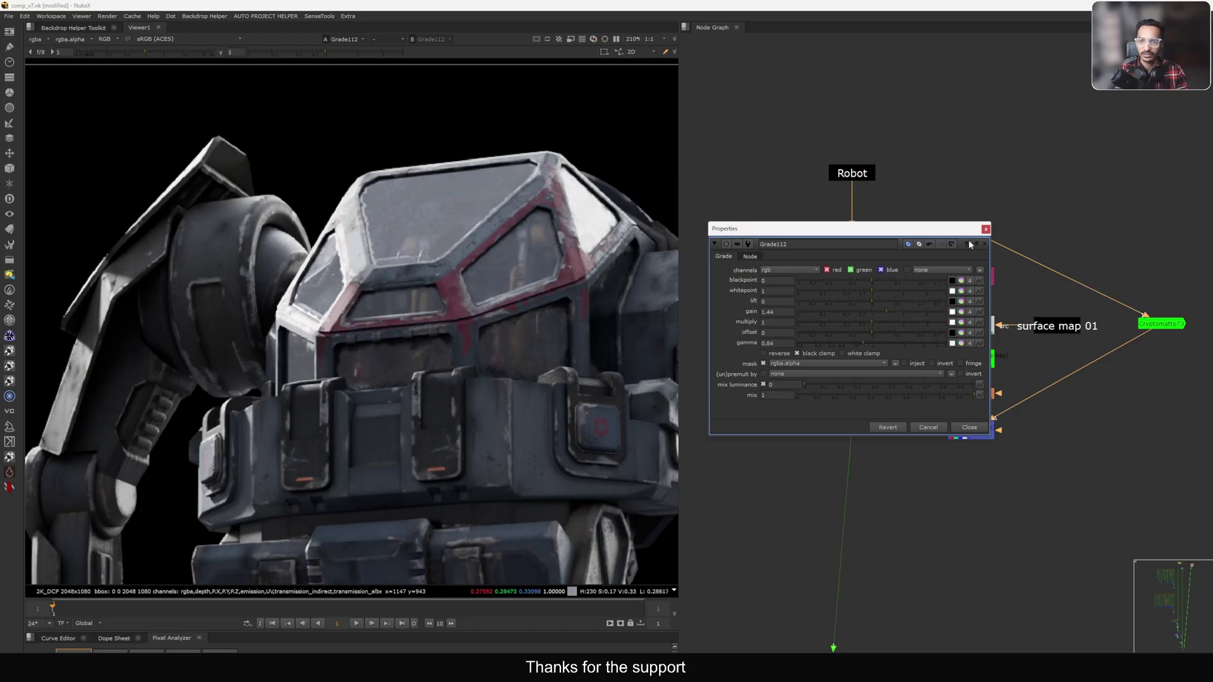
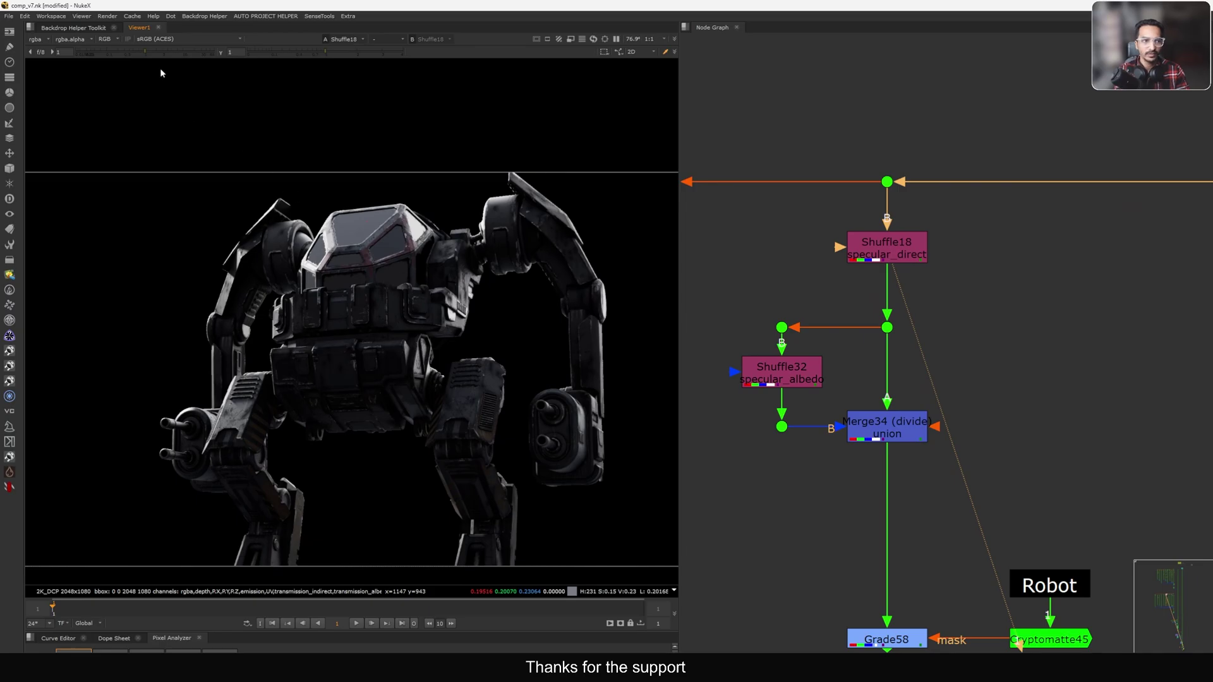
Step: Examine the robot's specular_direct pass closely around the cockpit
{"action": "left_click_drag", "start_coordinate": [165, 54], "coordinate": [153, 53]}
{"action": "scroll", "coordinate": [348, 230], "scroll_direction": "up", "scroll_amount": 4}
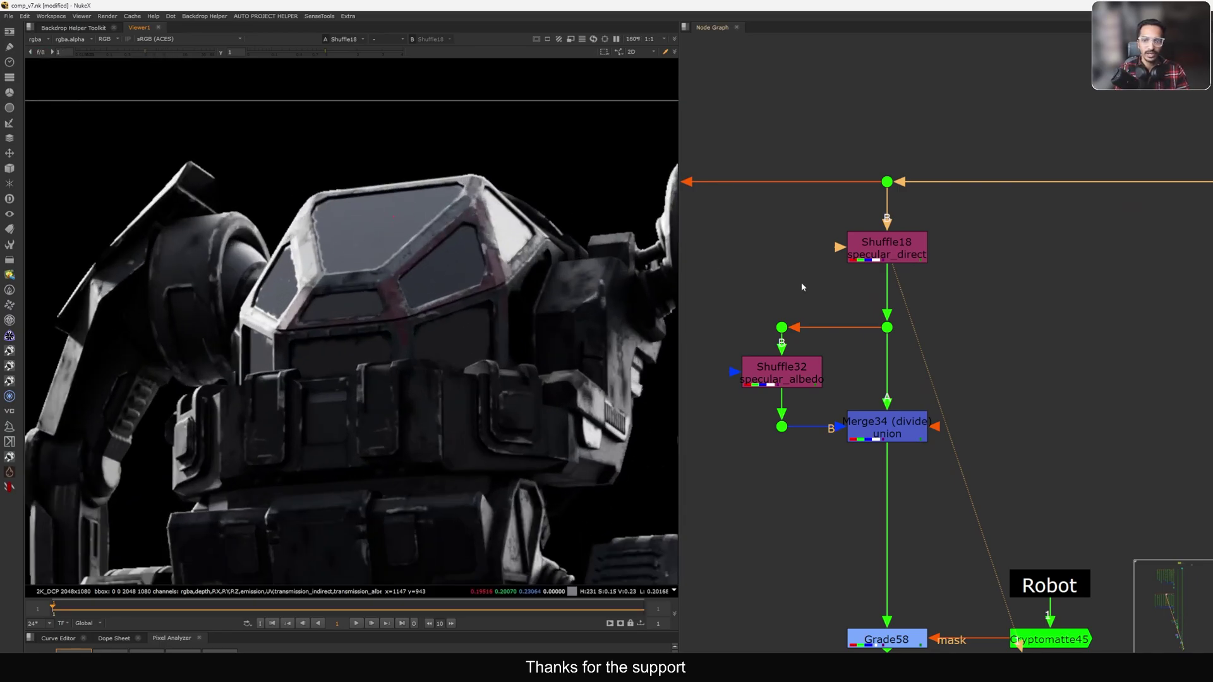
Step: In the finished comp, view the Robot input and the UV Shuffle of the first surface map 01 mask branch
{"action": "scroll", "coordinate": [801, 287], "scroll_direction": "down", "scroll_amount": 5}
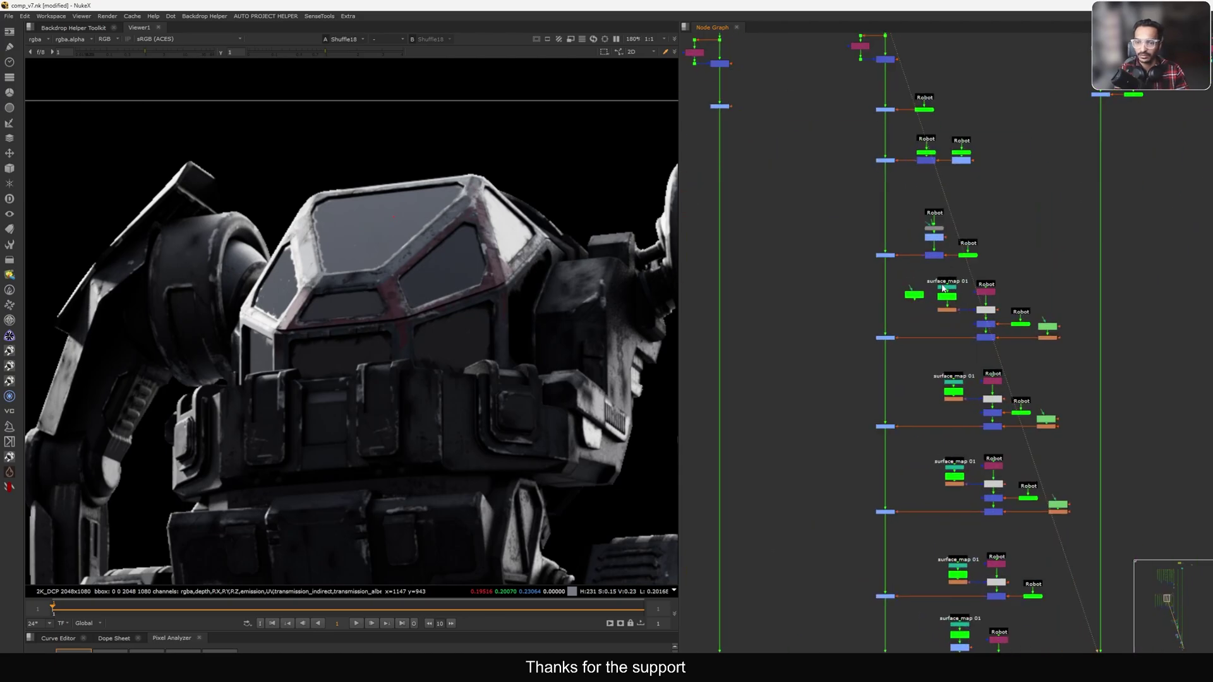
{"action": "left_click_drag", "start_coordinate": [926, 264], "coordinate": [1079, 355]}
{"action": "scroll", "coordinate": [955, 293], "scroll_direction": "up", "scroll_amount": 4}
{"action": "left_click", "coordinate": [1031, 249]}
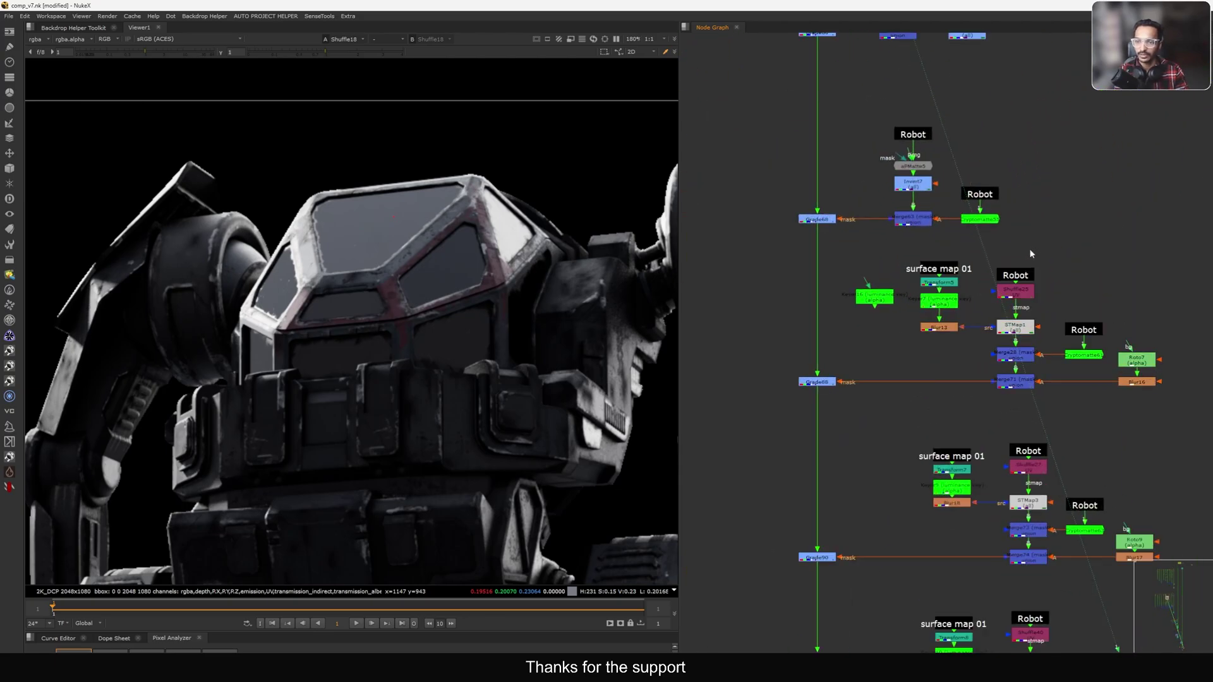
{"action": "scroll", "coordinate": [1028, 276], "scroll_direction": "up", "scroll_amount": 3}
{"action": "left_click_drag", "start_coordinate": [1010, 272], "coordinate": [1008, 271]}
{"action": "key", "text": "1"}
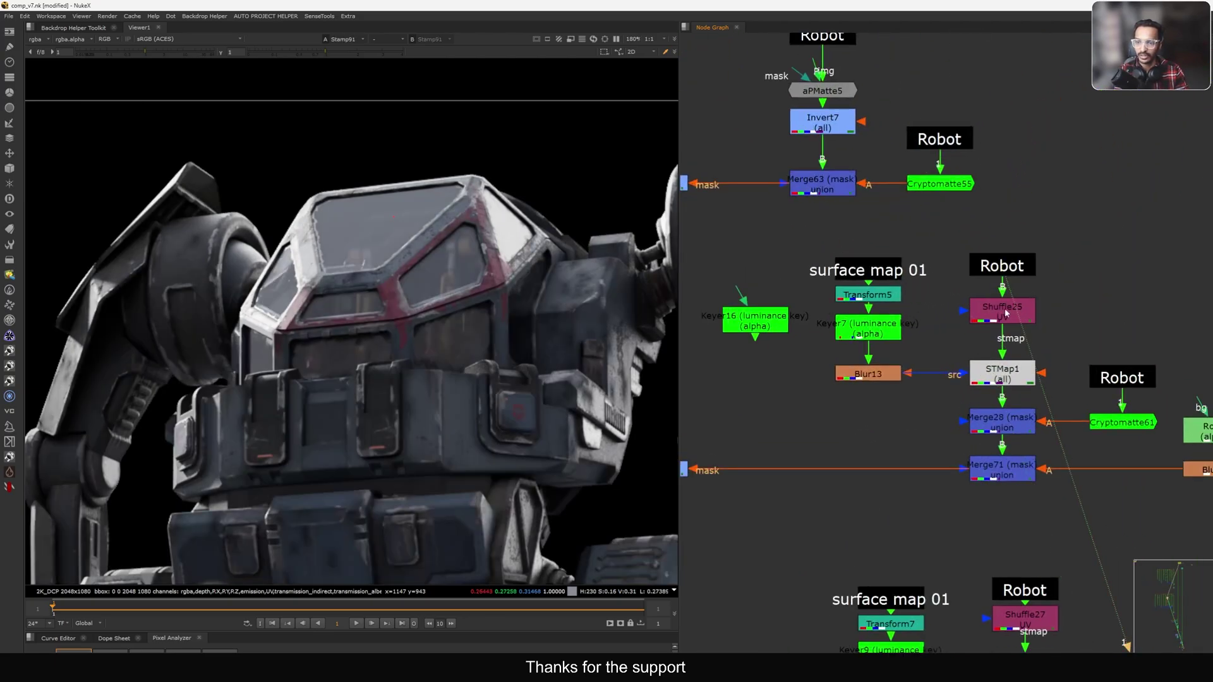
{"action": "left_click", "coordinate": [1006, 312]}
{"action": "key", "text": "1"}
Step: Compare the raw surface map 01 with the output of Blur13 below its luminance Keyer
{"action": "left_click", "coordinate": [883, 352]}
{"action": "key", "text": "1"}
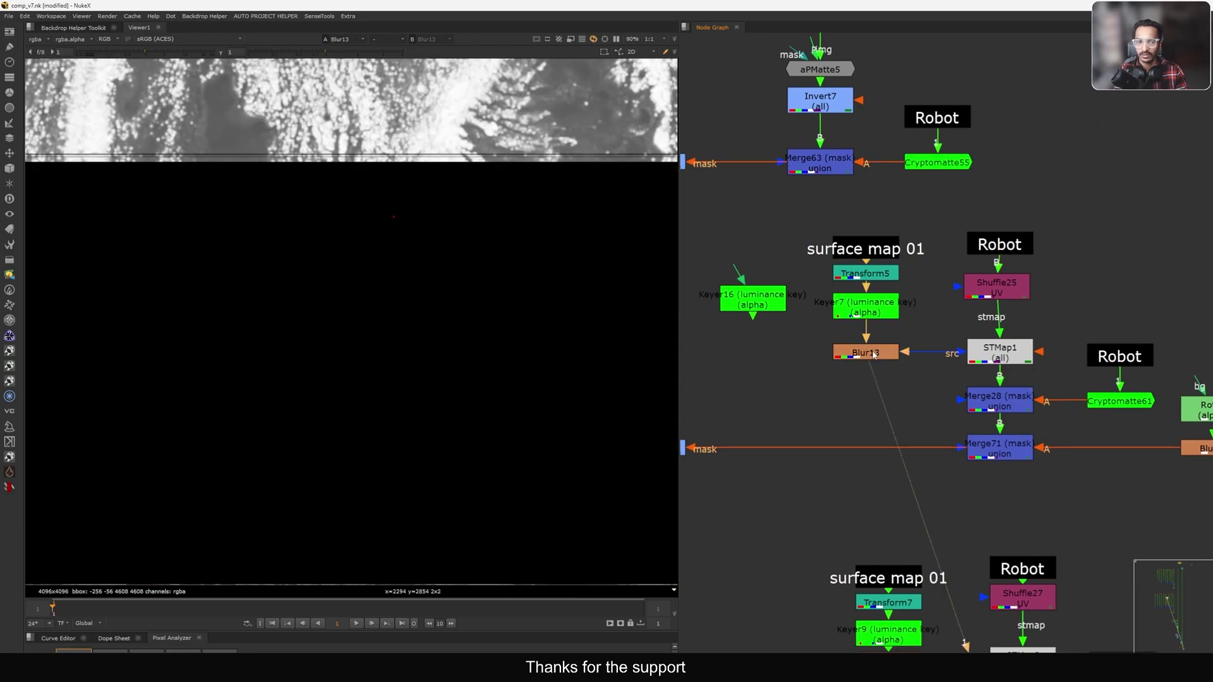
{"action": "key", "text": "1"}
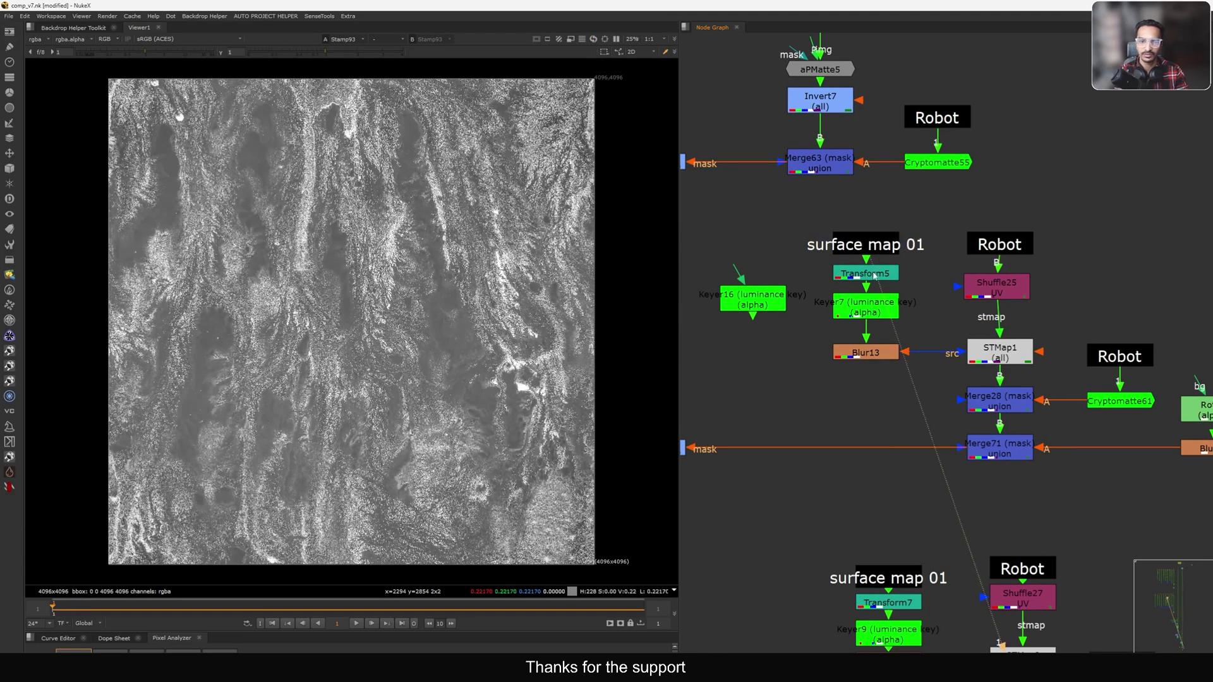
{"action": "left_click", "coordinate": [872, 308]}
{"action": "left_click", "coordinate": [873, 356]}
{"action": "key", "text": "1"}
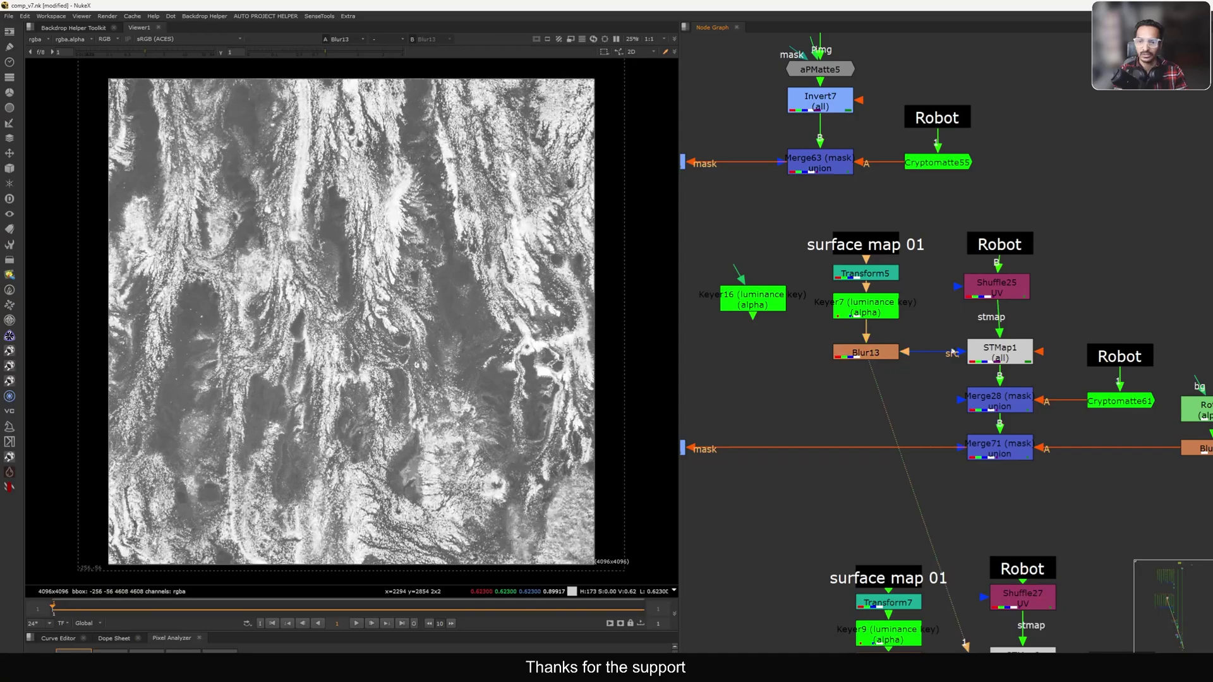
Step: View STMap1 and compare the texture mapped on the robot with Transform5 off and on
{"action": "key", "text": "1"}
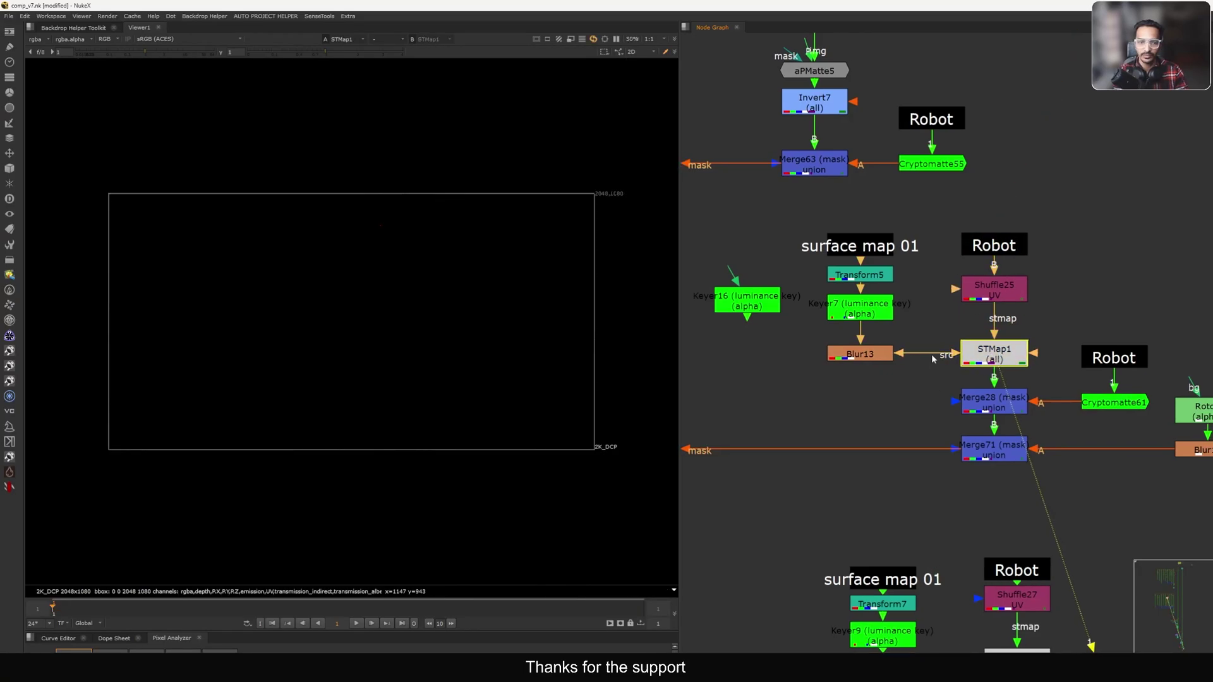
{"action": "left_click", "coordinate": [871, 277]}
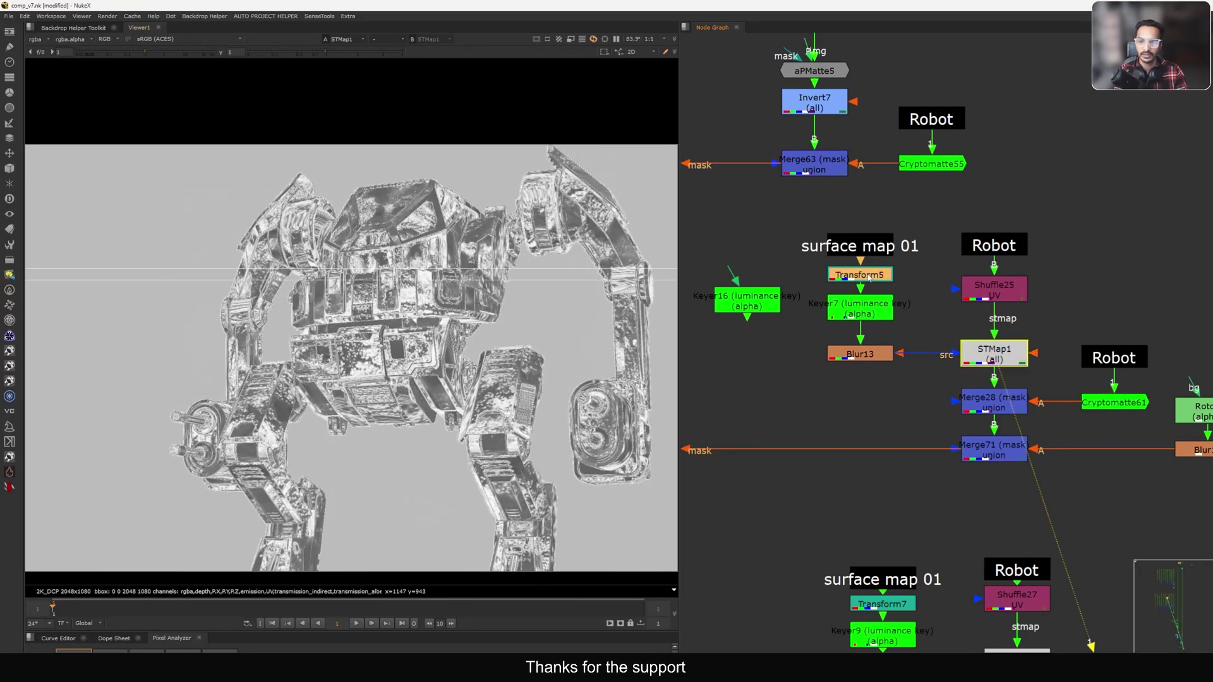
{"action": "key", "text": "d"}
{"action": "key", "text": "d"}
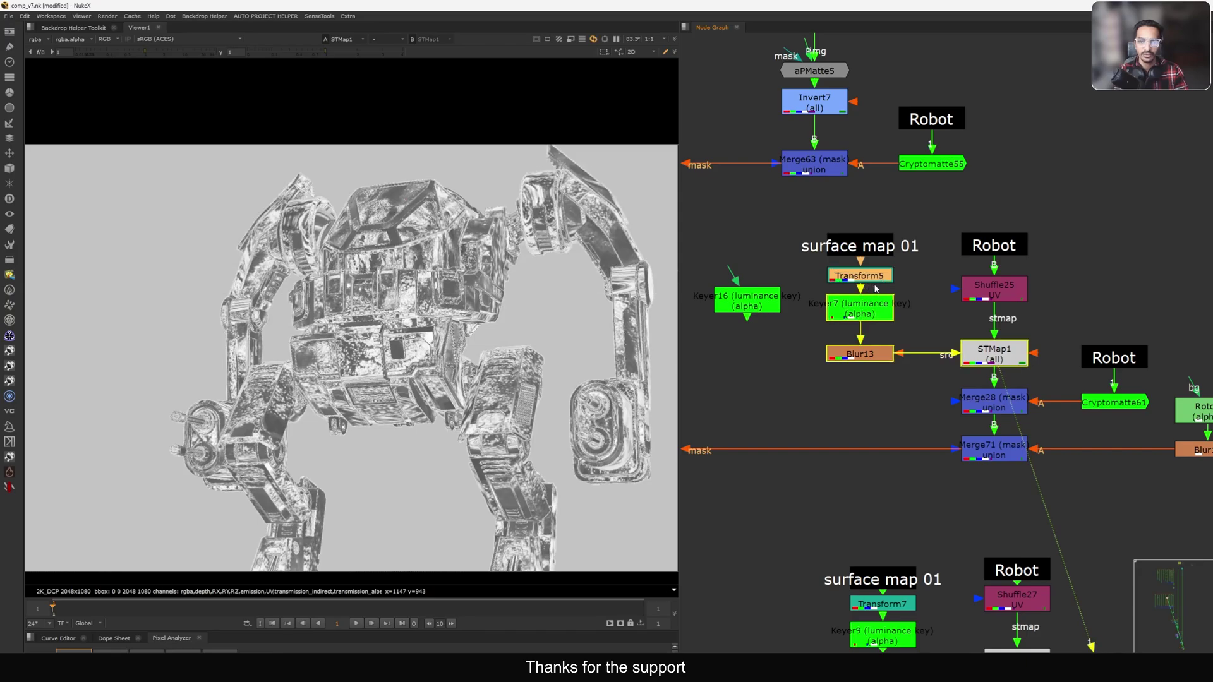
Step: View the Robot render, the Cryptomatte61 glass matte with its alpha, and the masked texture from Merge28
{"action": "left_click", "coordinate": [1114, 358]}
{"action": "key", "text": "1"}
{"action": "middle_click_drag", "start_coordinate": [1103, 396], "coordinate": [1084, 354]}
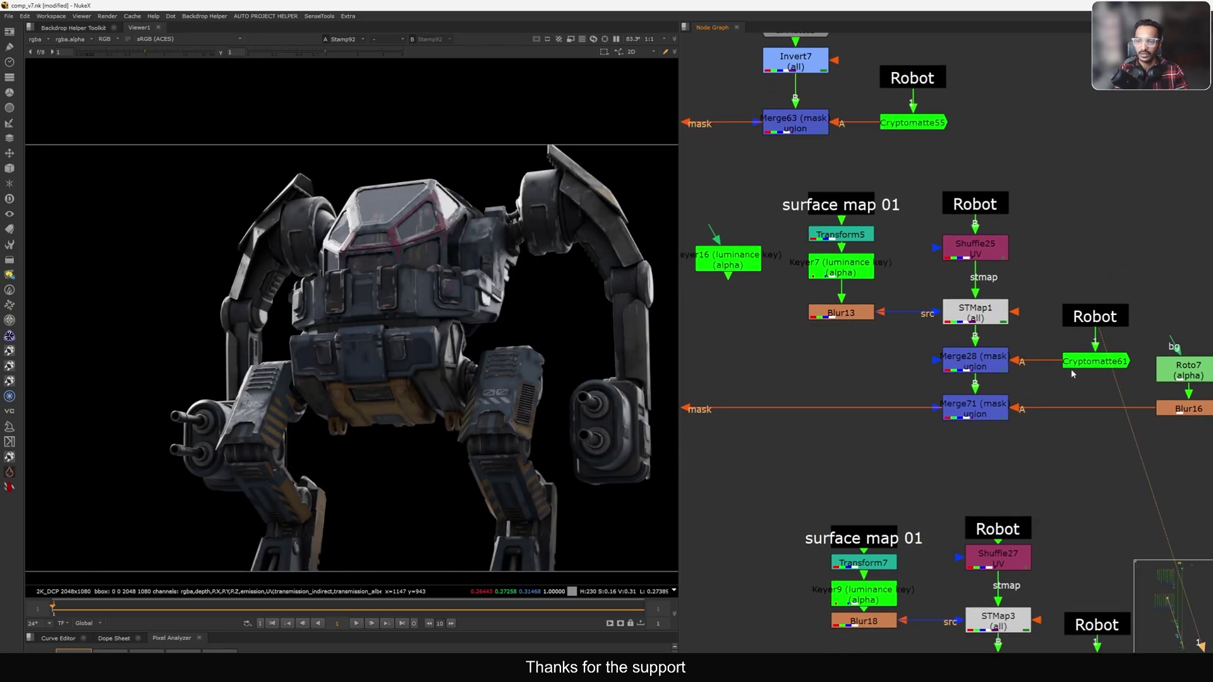
{"action": "left_click", "coordinate": [1074, 365]}
{"action": "key", "text": "1"}
{"action": "key", "text": "a"}
{"action": "key", "text": "a"}
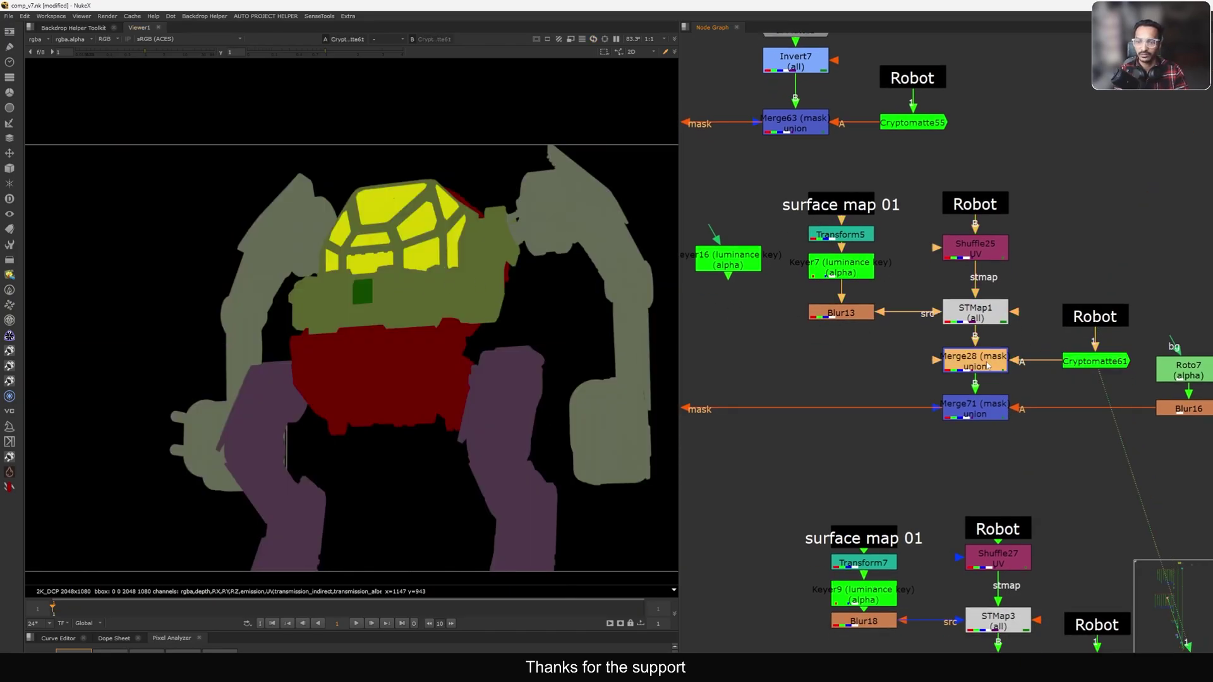
{"action": "key", "text": "1"}
Step: Toggle Transform5 to examine how it shifts the texture within the cockpit glass at Merge28
{"action": "middle_click_drag", "start_coordinate": [856, 244], "coordinate": [920, 269]}
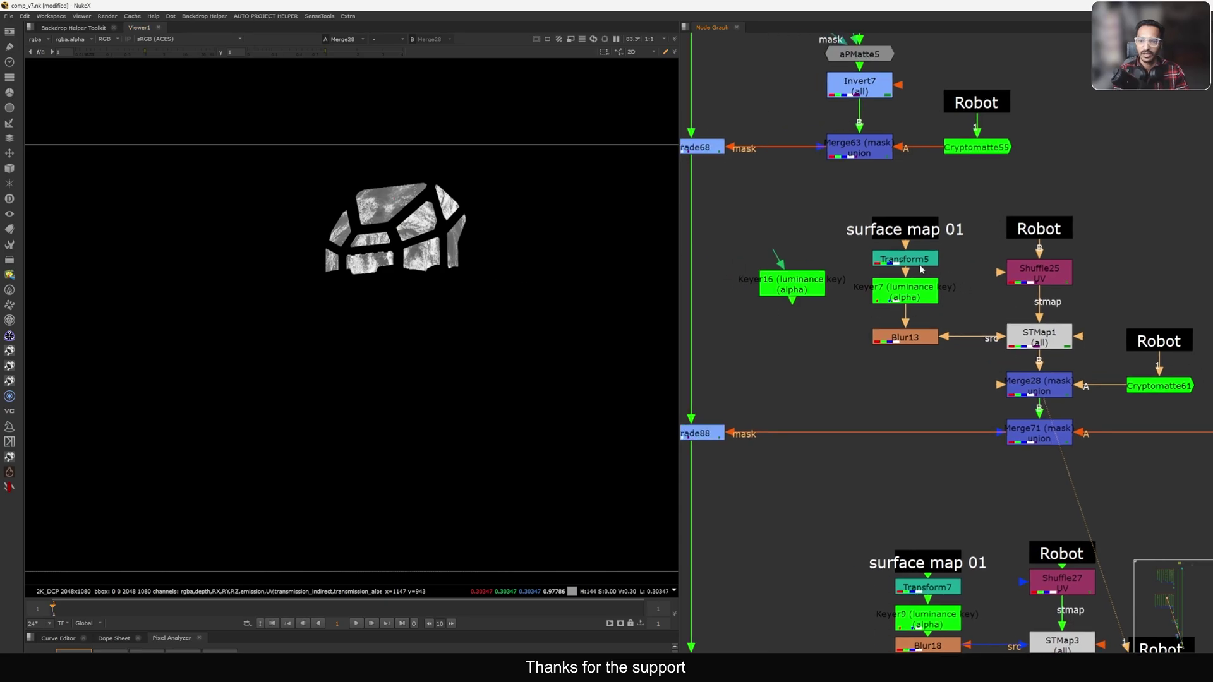
{"action": "left_click", "coordinate": [717, 249]}
{"action": "scroll", "coordinate": [384, 231], "scroll_direction": "up", "scroll_amount": 4}
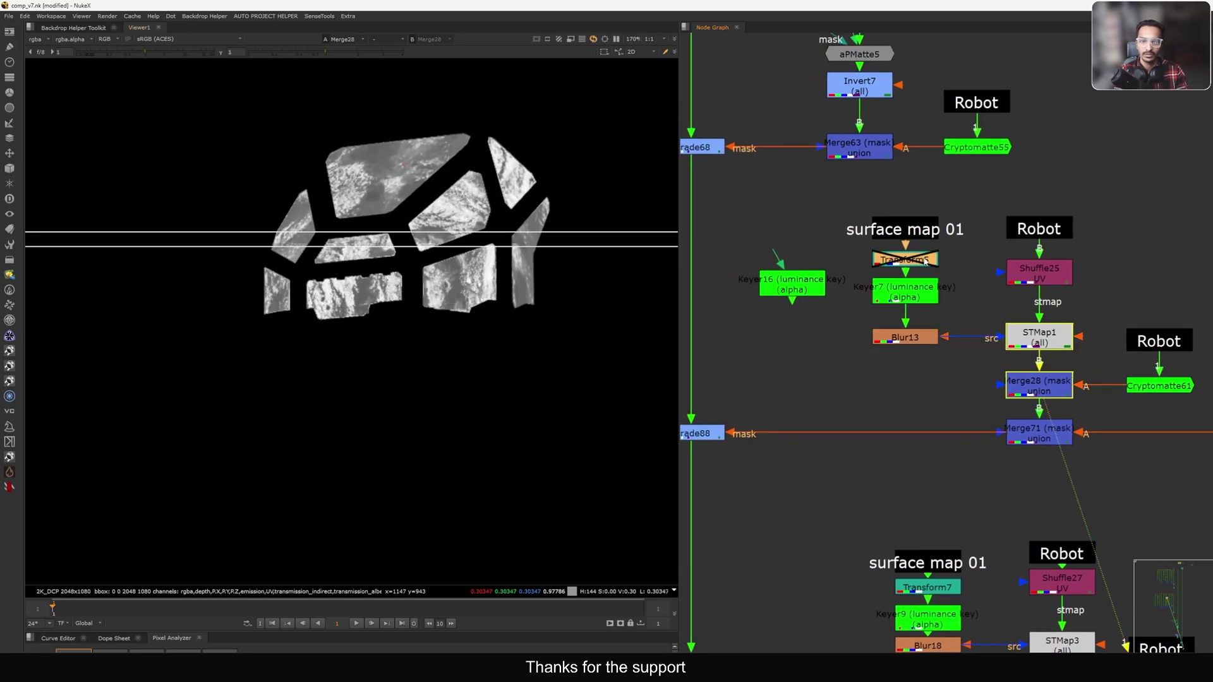
{"action": "key", "text": "d"}
{"action": "key", "text": "d"}
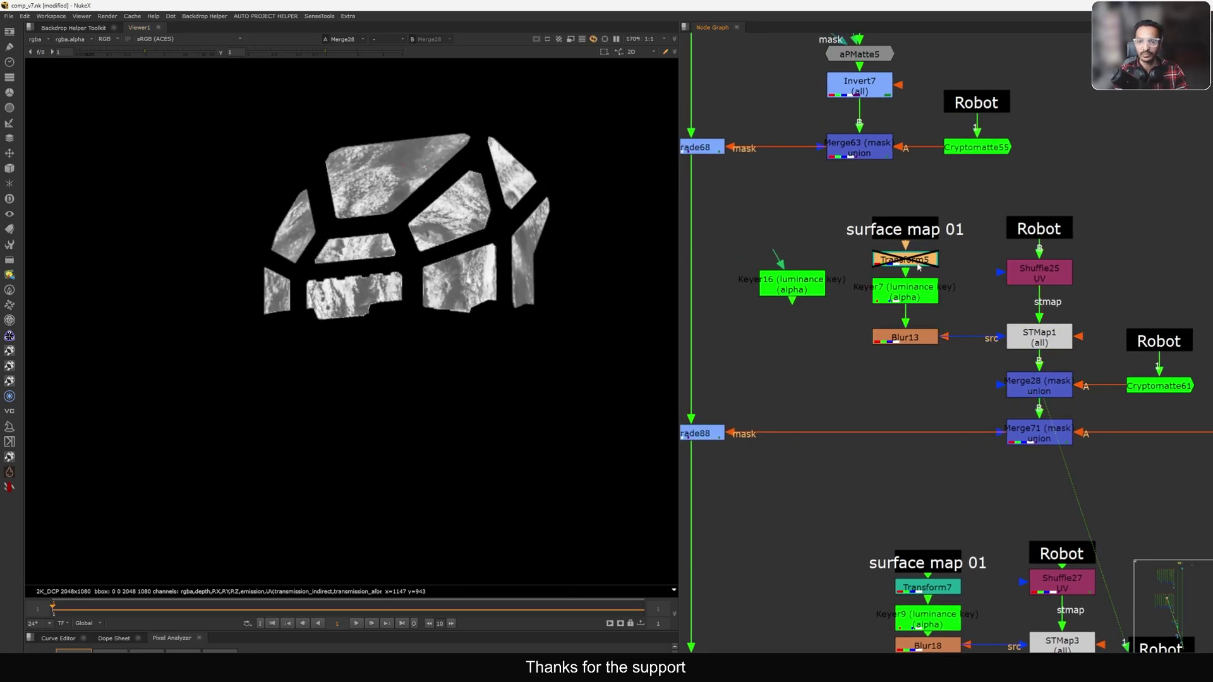
{"action": "key", "text": "d"}
Step: Inspect the Roto7 node and view Merge71, where the roto limits the glass texture
{"action": "middle_click_drag", "start_coordinate": [982, 395], "coordinate": [899, 280]}
{"action": "middle_click_drag", "start_coordinate": [1084, 308], "coordinate": [970, 287]}
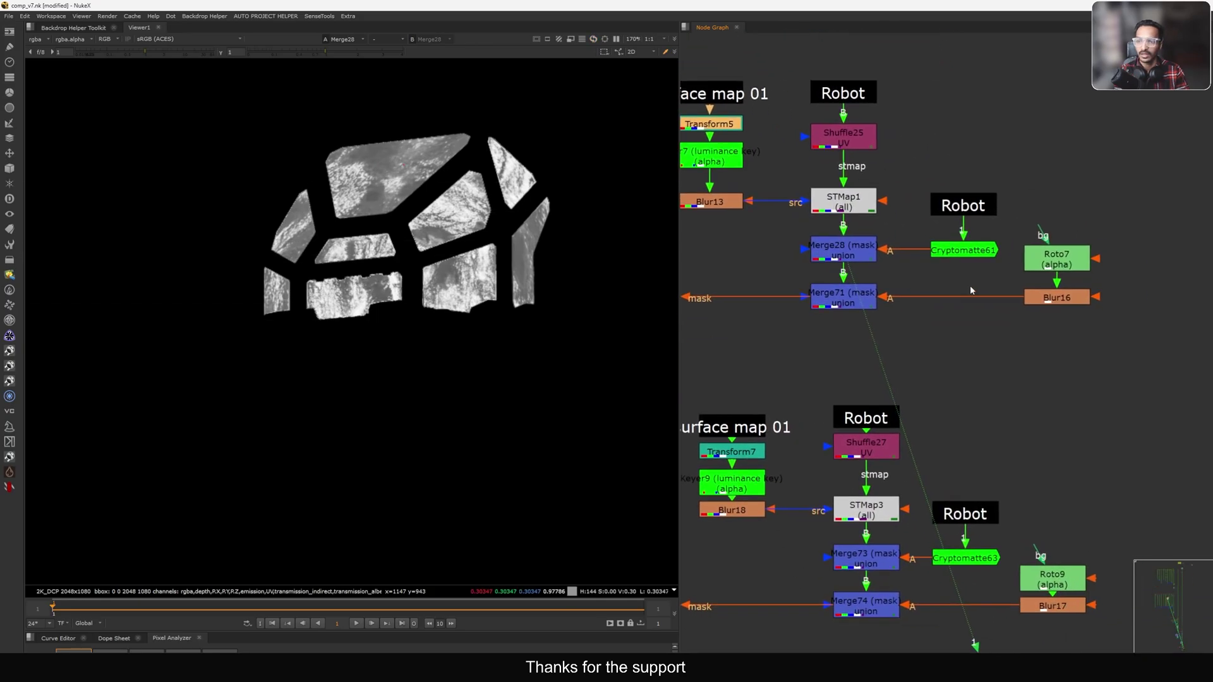
{"action": "double_click", "coordinate": [1057, 266]}
{"action": "left_click", "coordinate": [1009, 164]}
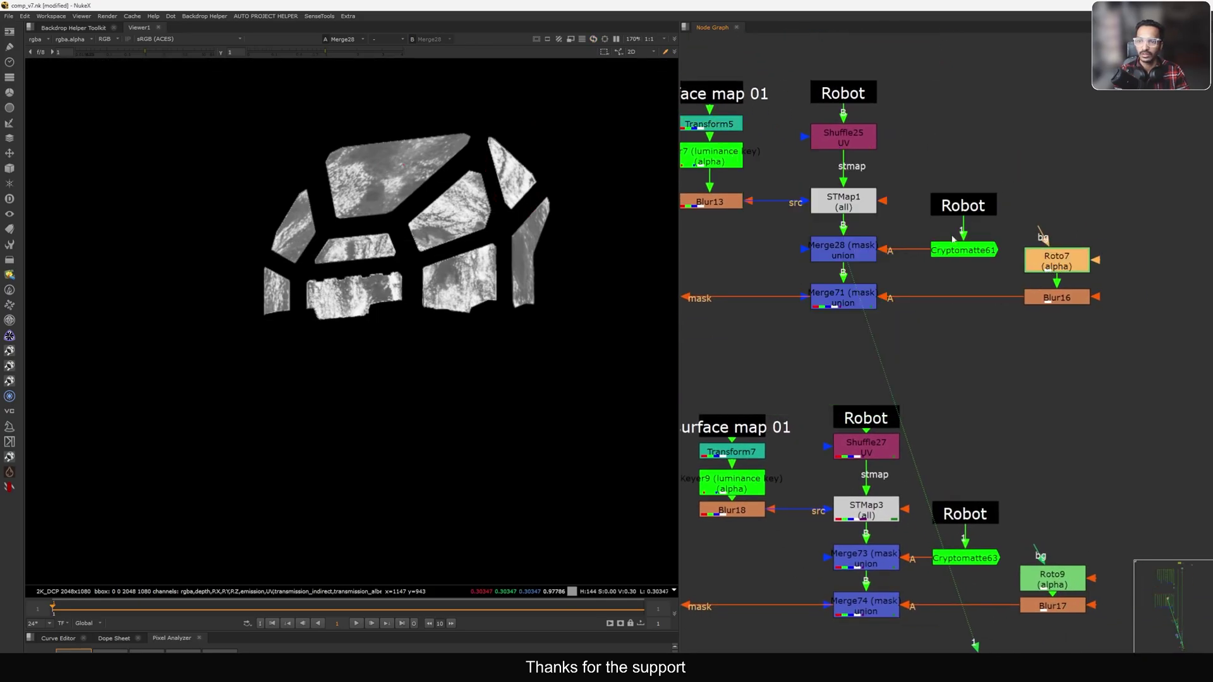
{"action": "key", "text": "1"}
{"action": "left_click", "coordinate": [829, 329]}
{"action": "middle_click_drag", "start_coordinate": [829, 328], "coordinate": [901, 333]}
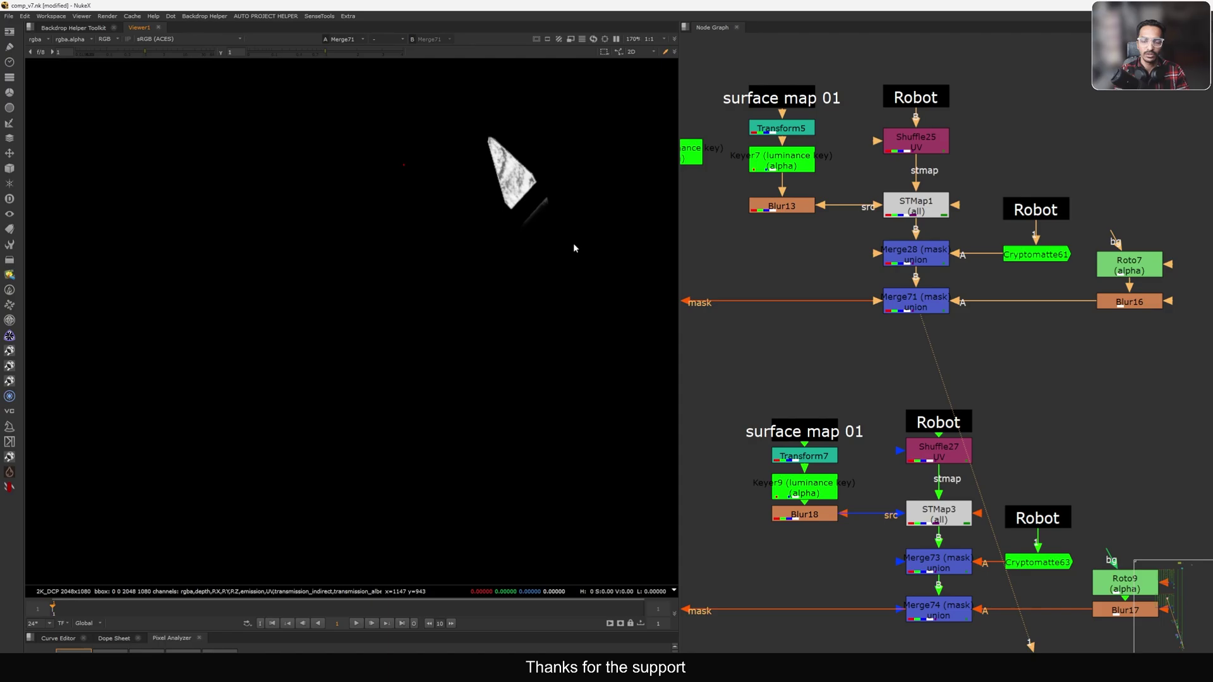
Step: Compare the Cryptomatte61 glass matte with the roto-limited mask from Merge71
{"action": "middle_click_drag", "start_coordinate": [914, 270], "coordinate": [1004, 310]}
{"action": "key", "text": "1"}
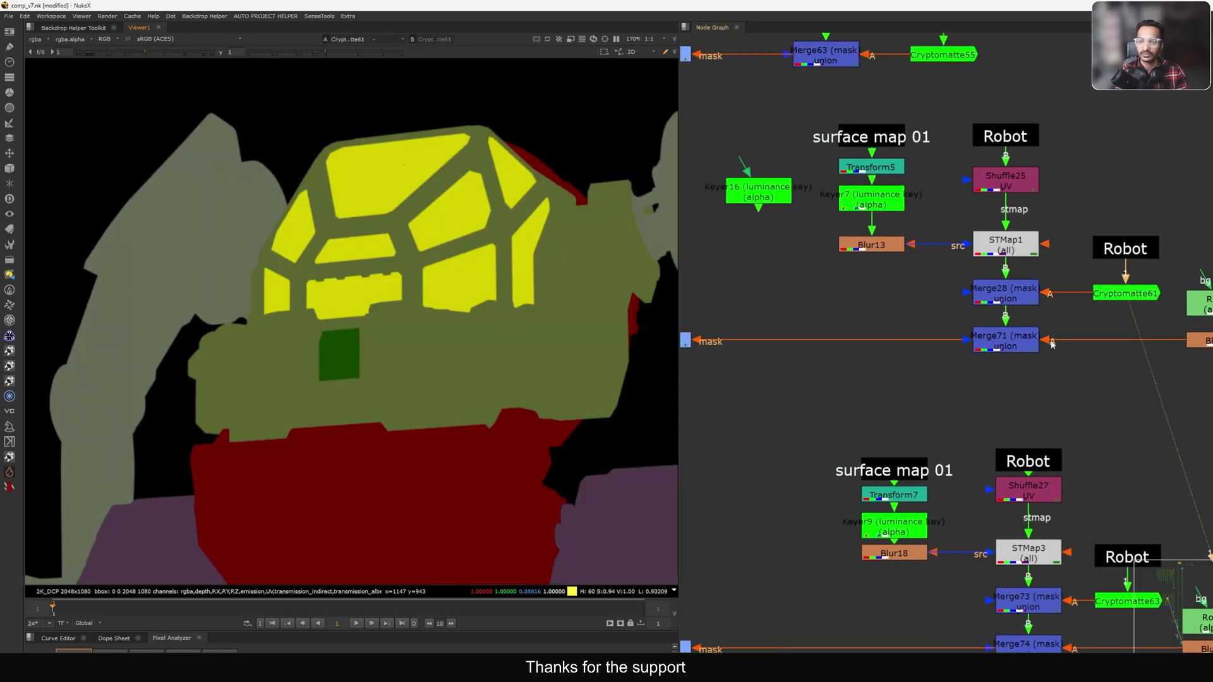
{"action": "middle_click_drag", "start_coordinate": [1017, 348], "coordinate": [936, 362]}
{"action": "key", "text": "1"}
{"action": "left_click", "coordinate": [905, 365]}
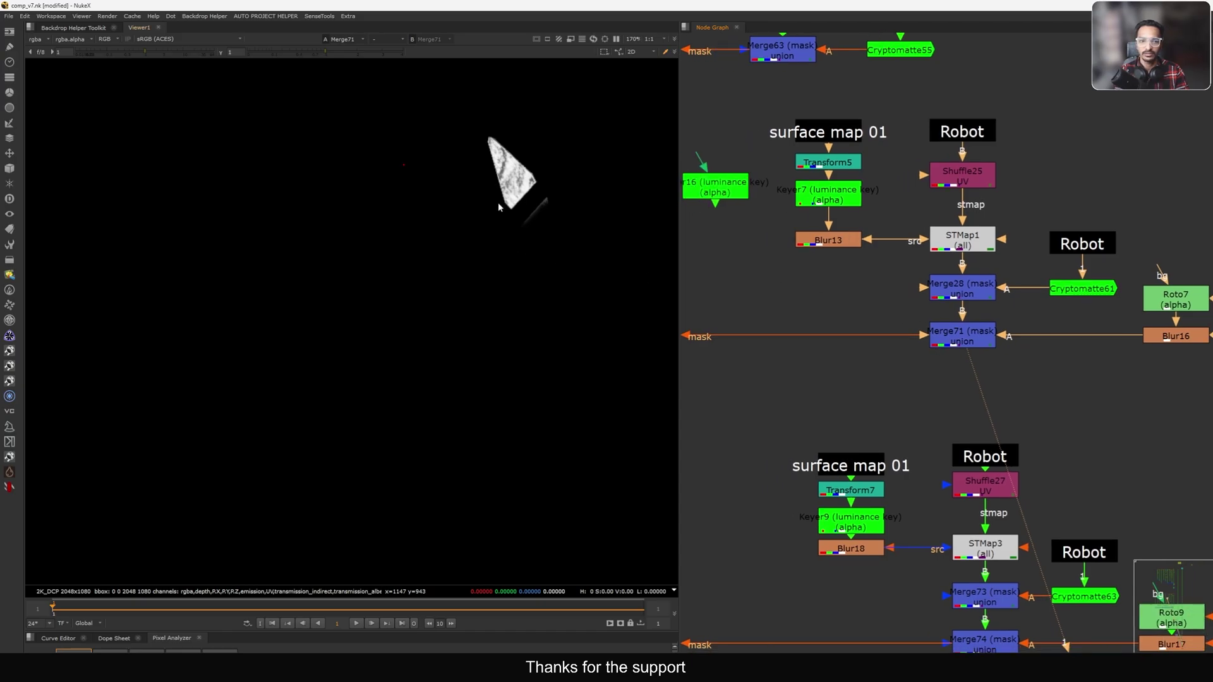
Step: View Grade88, add a Merge node below it that lays the Merge71 glass texture over the branch, and view the merge
{"action": "middle_click_drag", "start_coordinate": [755, 280], "coordinate": [1023, 279]}
{"action": "left_click_drag", "start_coordinate": [1003, 304], "coordinate": [813, 384]}
{"action": "key", "text": "1"}
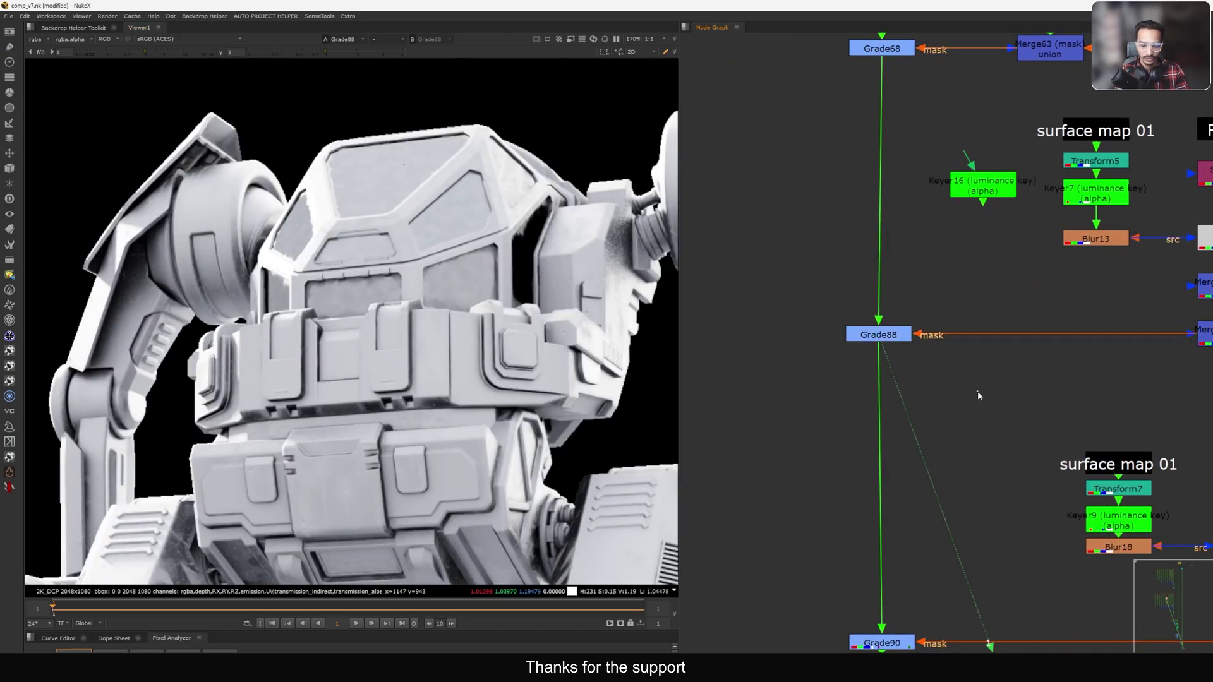
{"action": "key", "text": "m"}
{"action": "left_click", "coordinate": [930, 326]}
{"action": "left_click_drag", "start_coordinate": [991, 400], "coordinate": [1078, 354]}
{"action": "middle_click_drag", "start_coordinate": [820, 428], "coordinate": [945, 385]}
{"action": "key", "text": "1"}
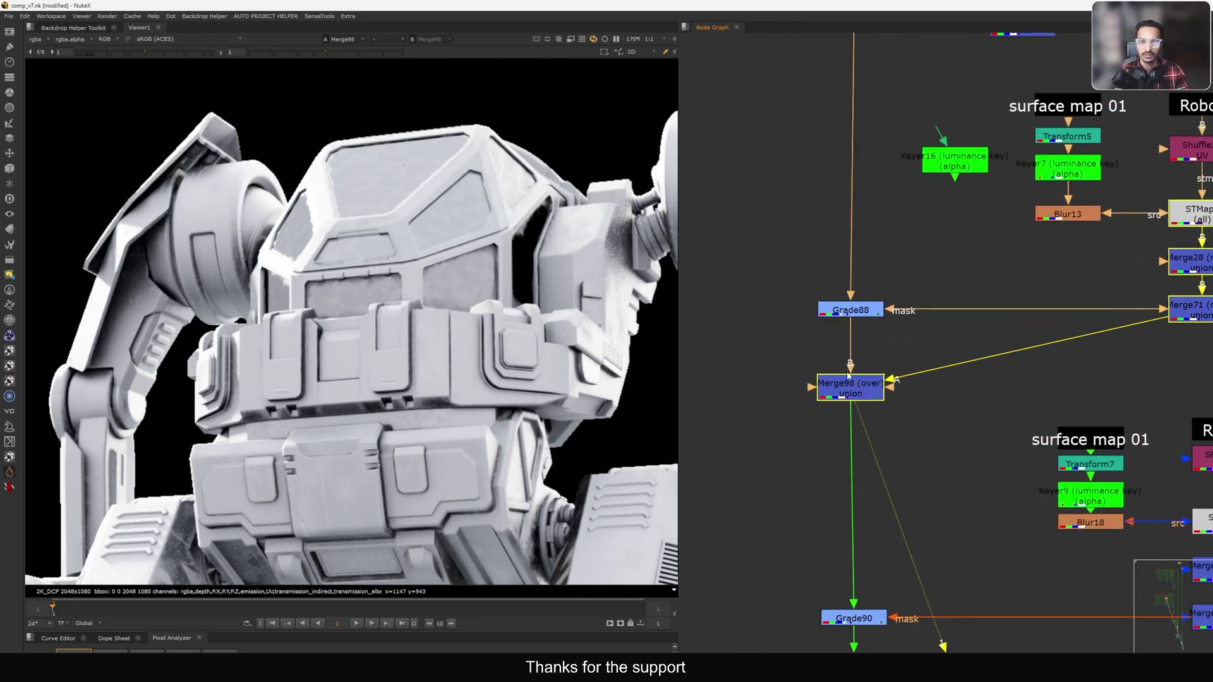
Step: Disable Grade88 so the merged texture from Merge98 can be examined by itself on the cockpit glass
{"action": "left_click", "coordinate": [846, 324]}
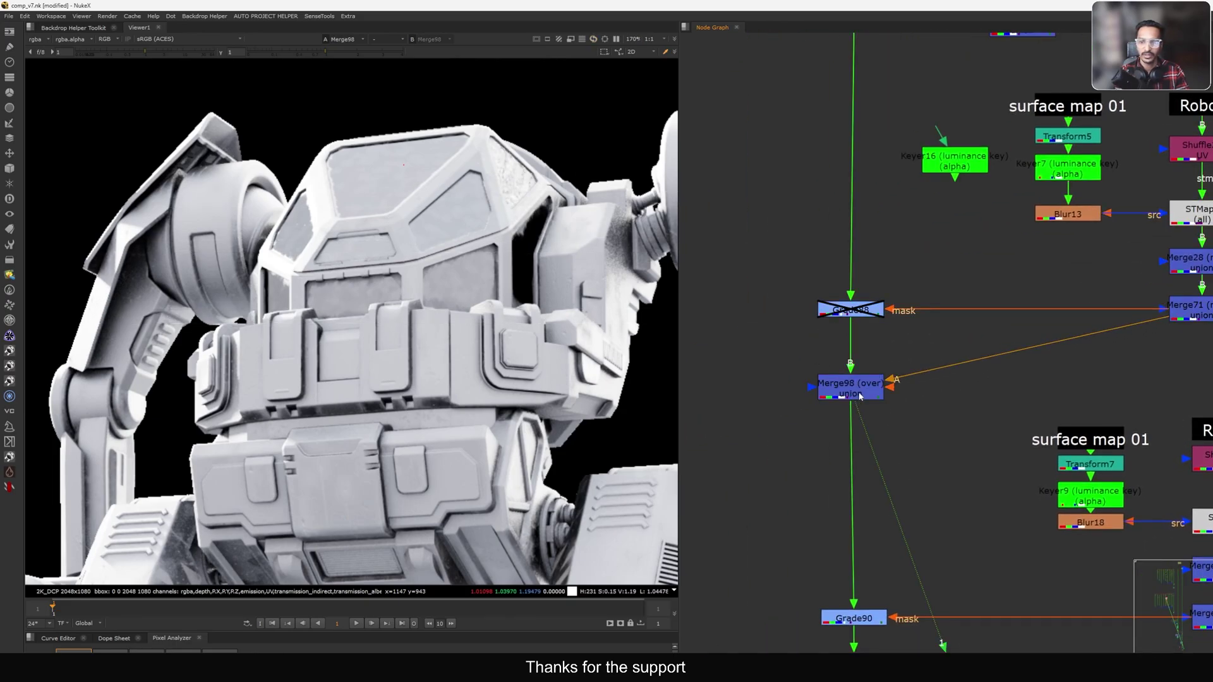
{"action": "left_click_drag", "start_coordinate": [859, 396], "coordinate": [863, 396]}
{"action": "key", "text": "d"}
{"action": "scroll", "coordinate": [518, 174], "scroll_direction": "up", "scroll_amount": 3}
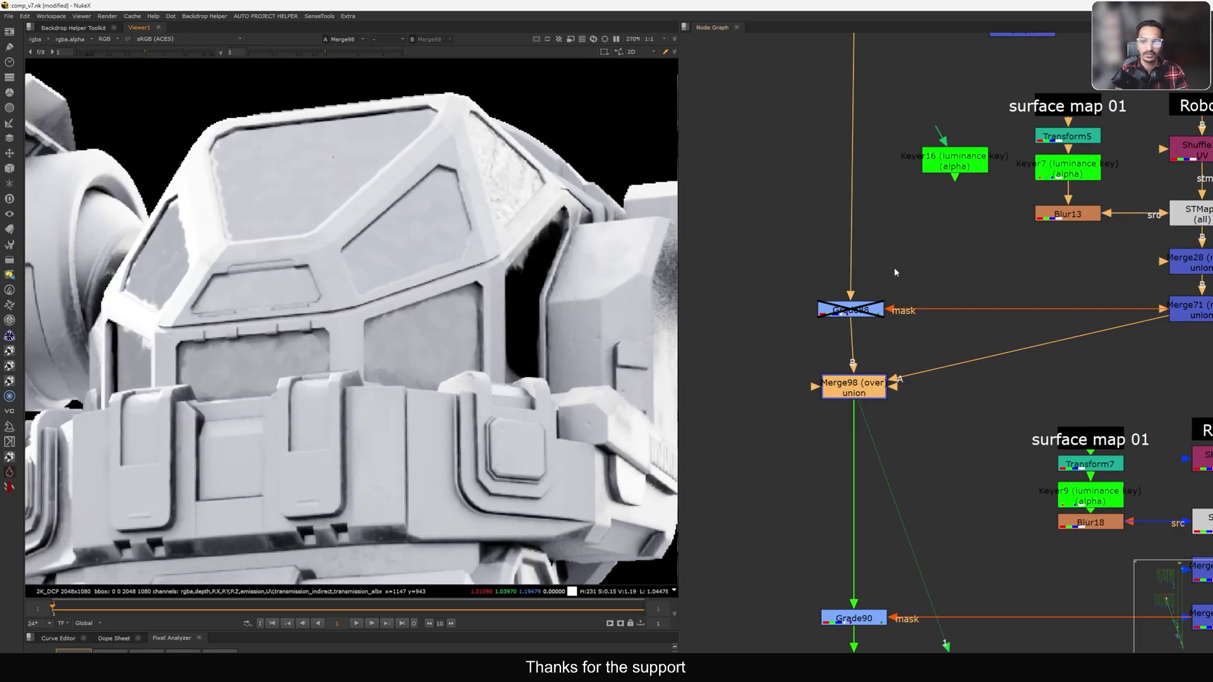
Step: View the branch output at Dot54 and toggle Merge98 to compare the glass with and without the merged texture
{"action": "scroll", "coordinate": [893, 267], "scroll_direction": "down", "scroll_amount": 4}
{"action": "scroll", "coordinate": [882, 281], "scroll_direction": "down", "scroll_amount": 4}
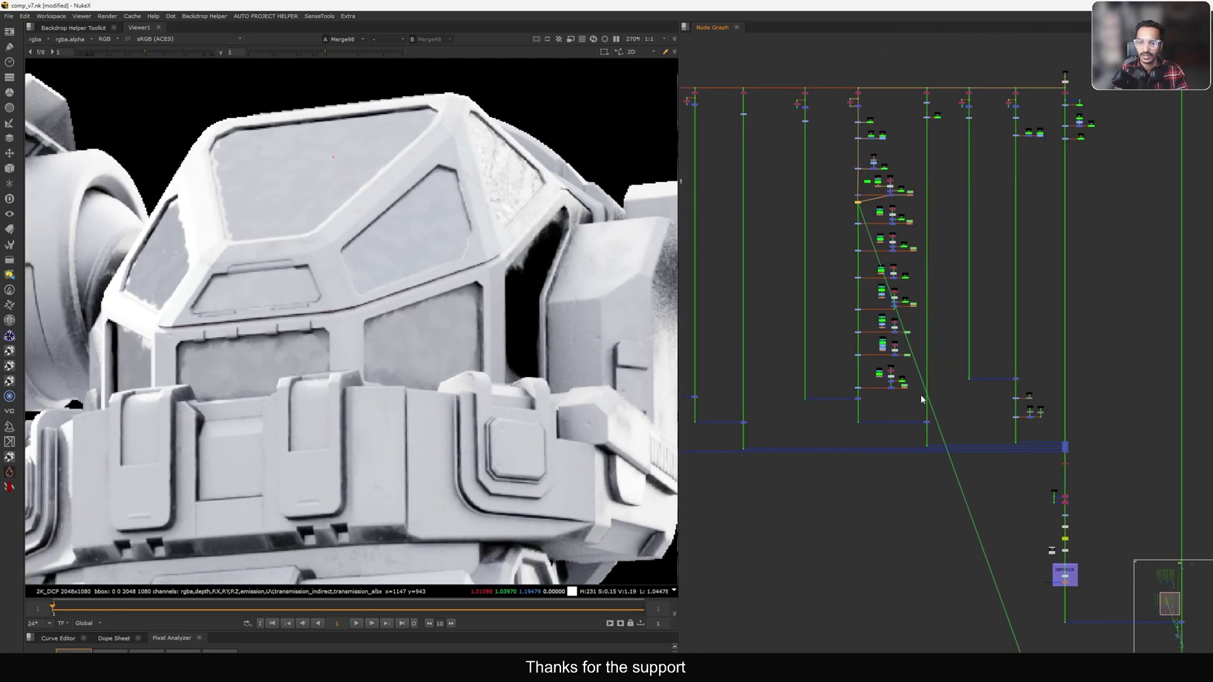
{"action": "left_click", "coordinate": [927, 445]}
{"action": "key", "text": "1"}
{"action": "middle_click_drag", "start_coordinate": [953, 429], "coordinate": [966, 421]}
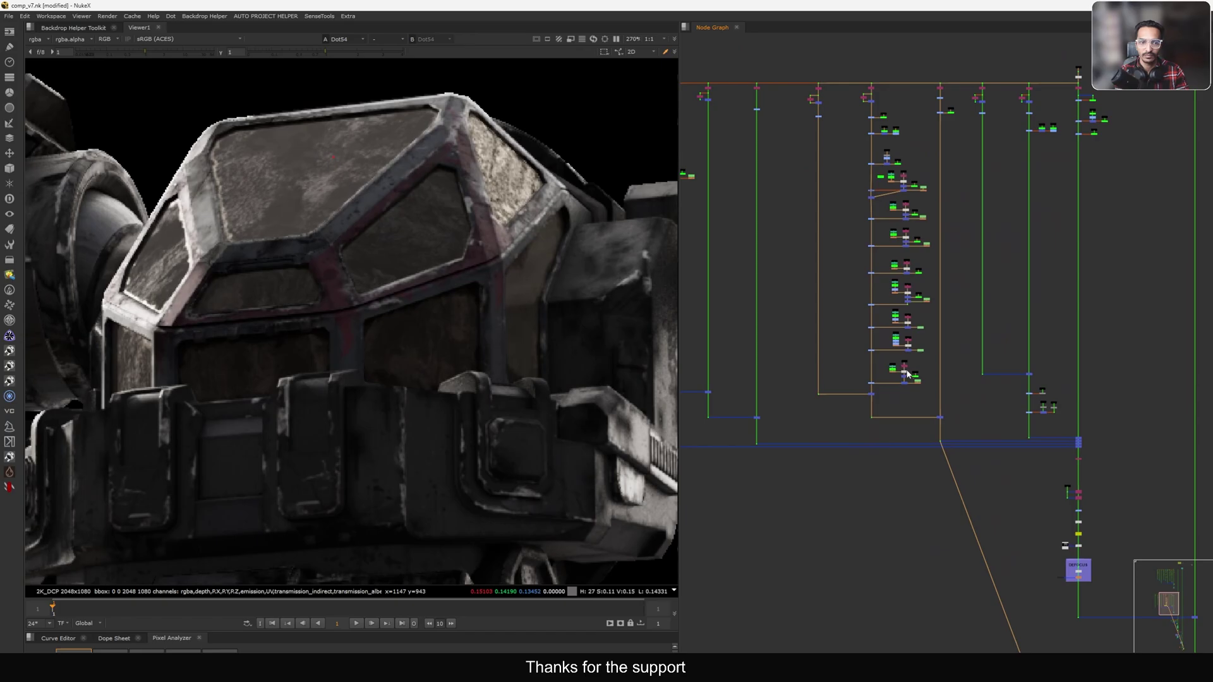
{"action": "middle_click_drag", "start_coordinate": [892, 234], "coordinate": [927, 313]}
{"action": "scroll", "coordinate": [927, 316], "scroll_direction": "up", "scroll_amount": 6}
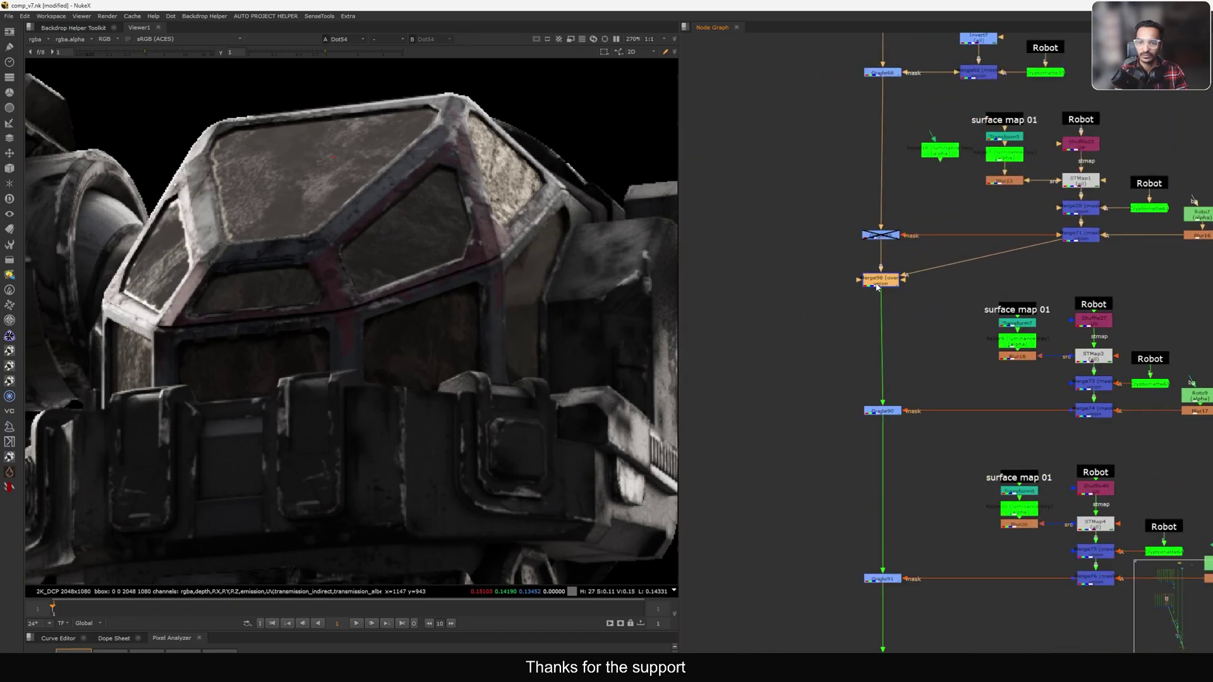
{"action": "key", "text": "d"}
{"action": "key", "text": "d"}
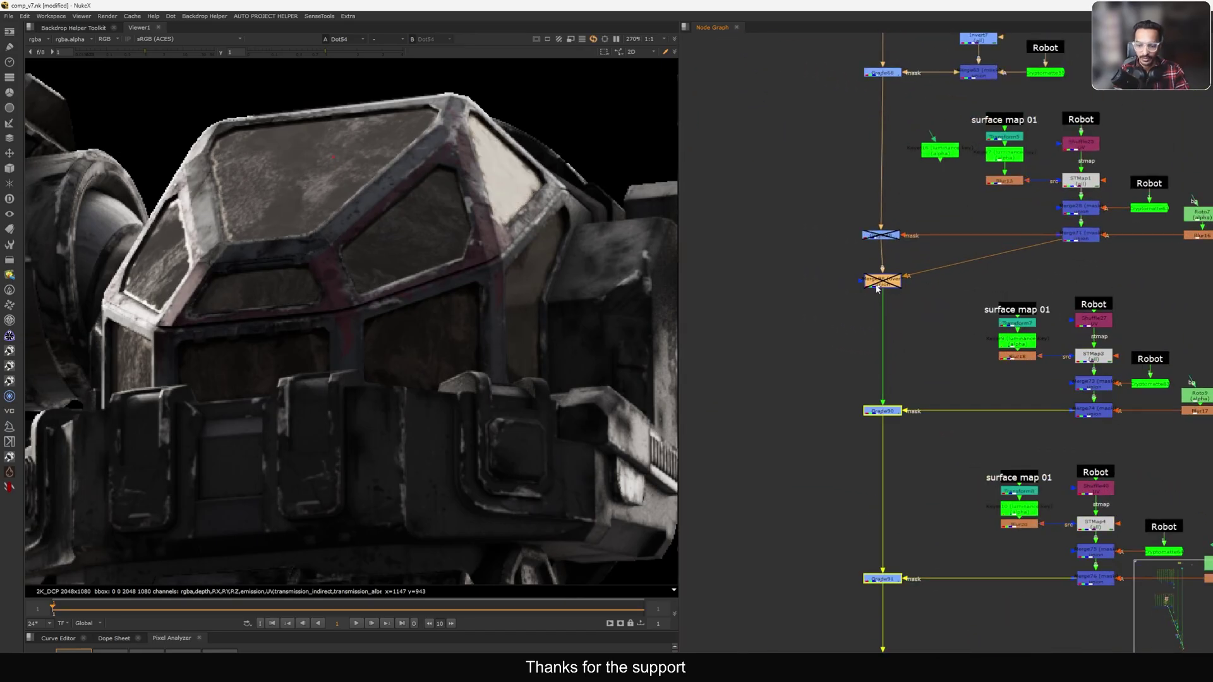
Step: Remove Merge98 and re-enable Grade88 so the texture mask drives the grade again
{"action": "left_click", "coordinate": [877, 242]}
{"action": "key", "text": "d"}
{"action": "scroll", "coordinate": [877, 243], "scroll_direction": "up", "scroll_amount": 2}
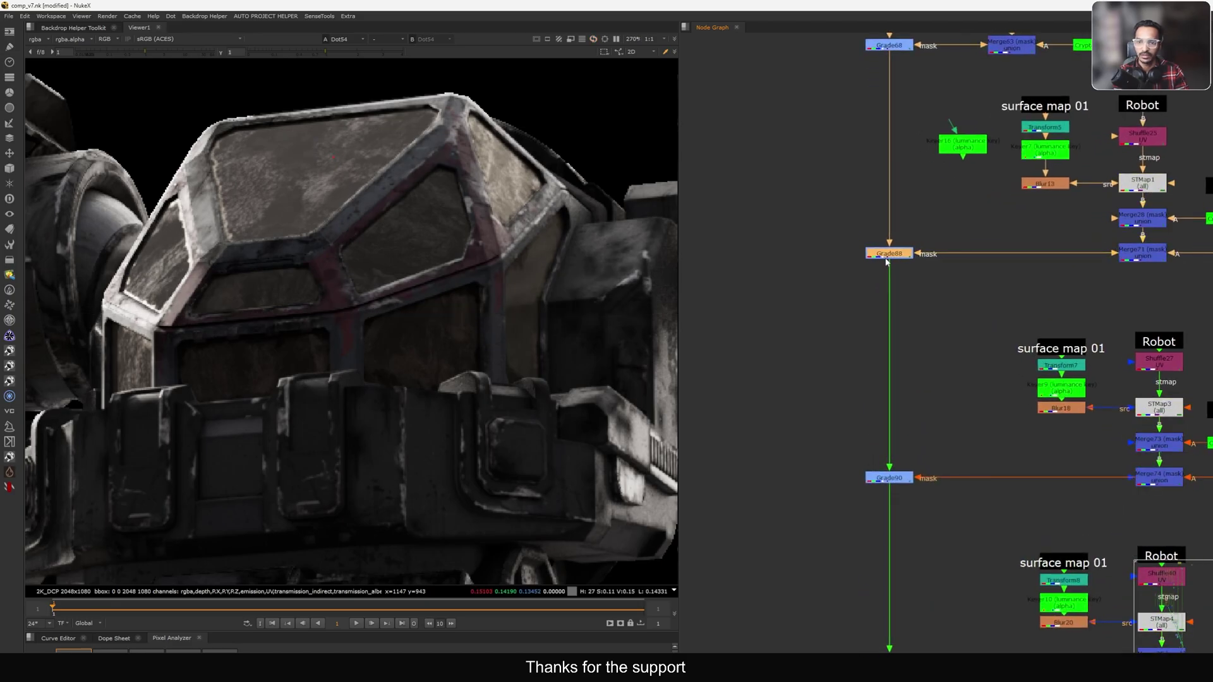
Step: Raise the gamma of Grade88 to 5 for the masked glass texture and close its properties
{"action": "double_click", "coordinate": [875, 256]}
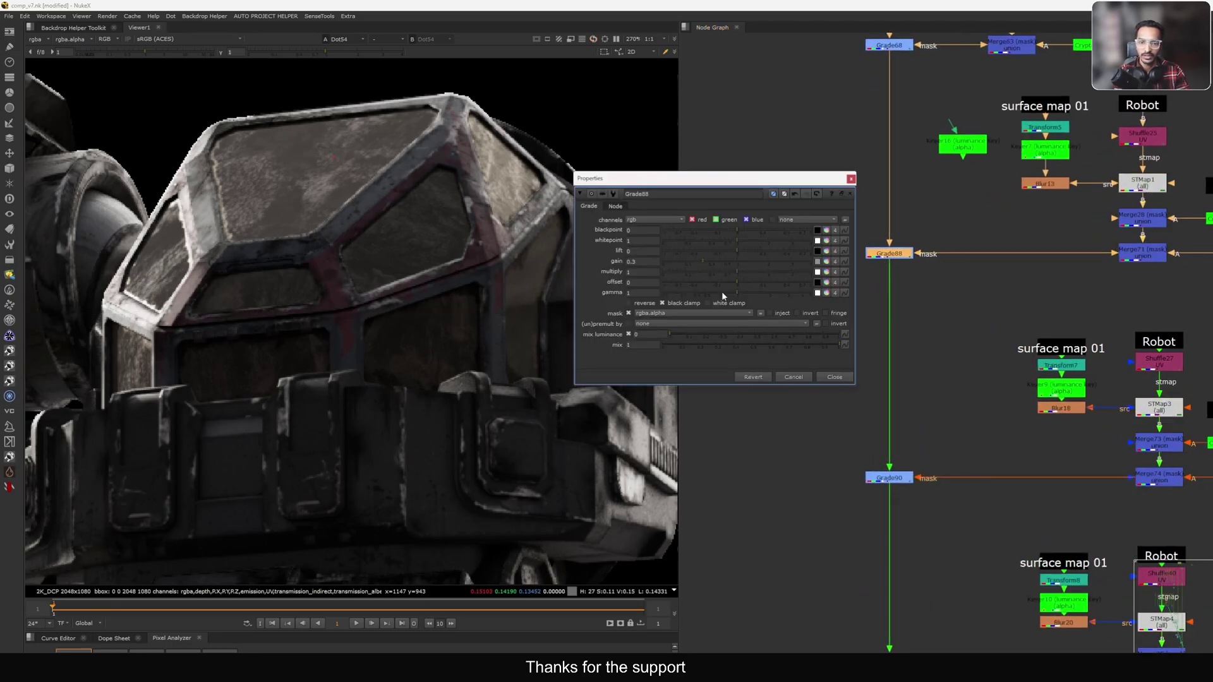
{"action": "left_click_drag", "start_coordinate": [716, 296], "coordinate": [795, 295]}
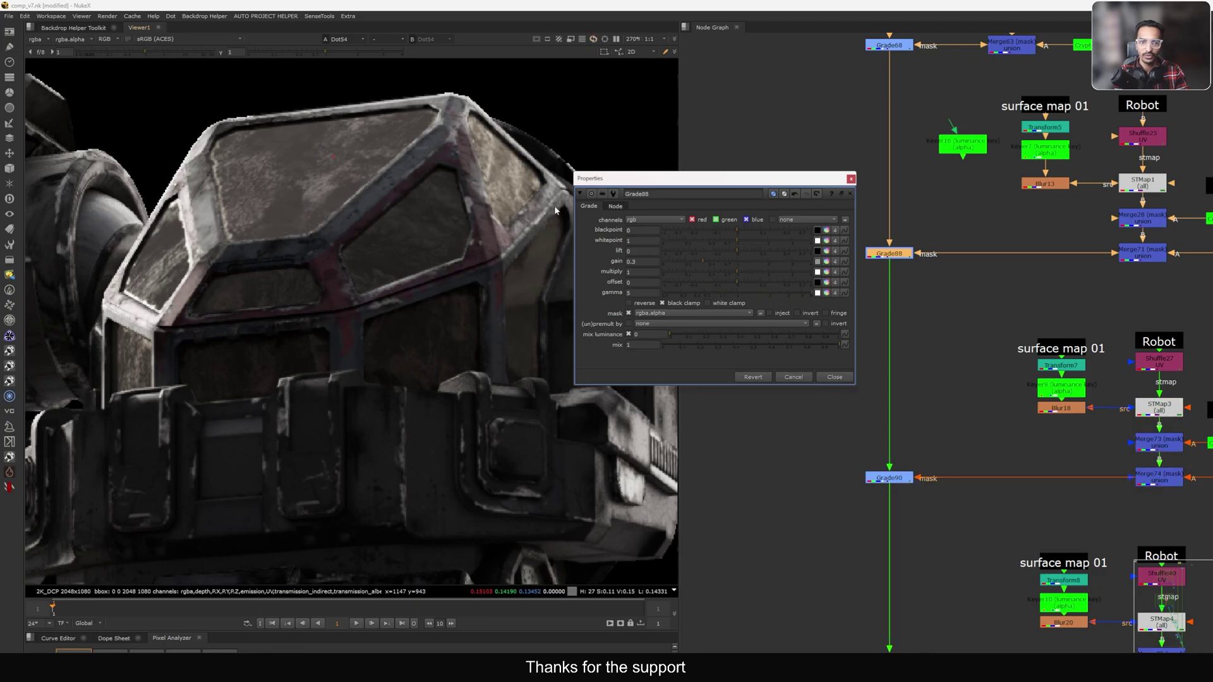
{"action": "left_click", "coordinate": [851, 180]}
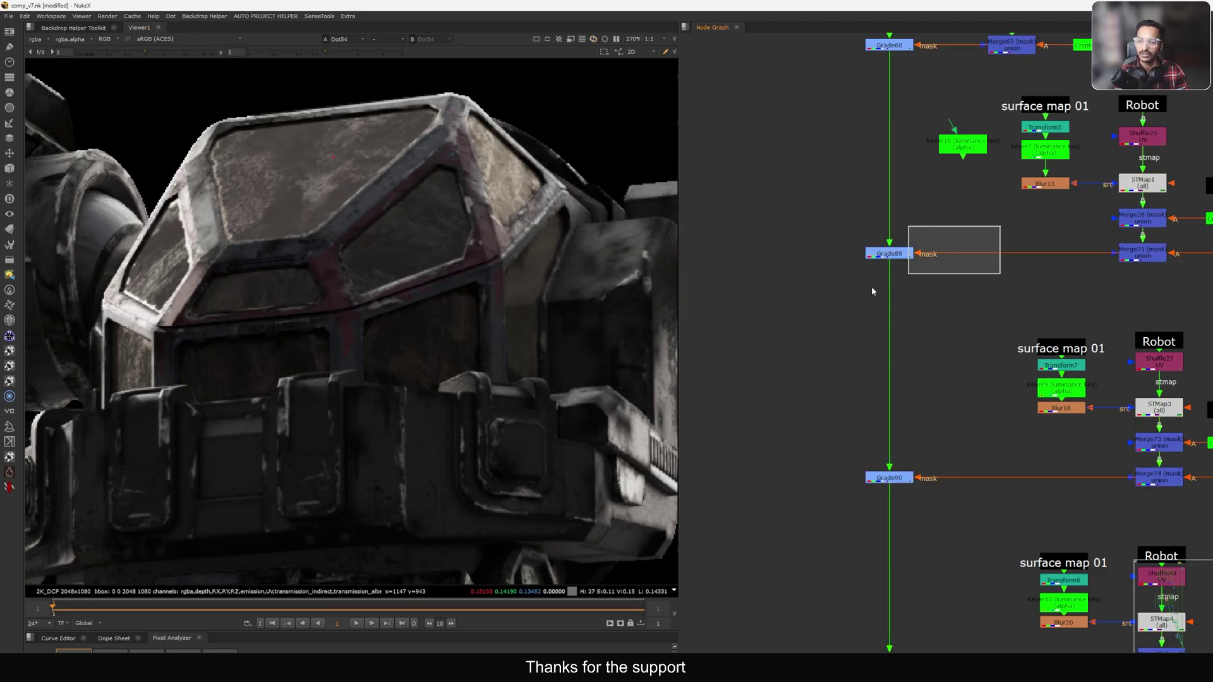
Step: View the Merge71 glass mask and examine the STMap1, Cryptomatte61 and Roto7 nodes that build it
{"action": "left_click_drag", "start_coordinate": [872, 288], "coordinate": [866, 292]}
{"action": "middle_click_drag", "start_coordinate": [974, 282], "coordinate": [823, 317]}
{"action": "left_click_drag", "start_coordinate": [996, 299], "coordinate": [995, 294]}
{"action": "key", "text": "1"}
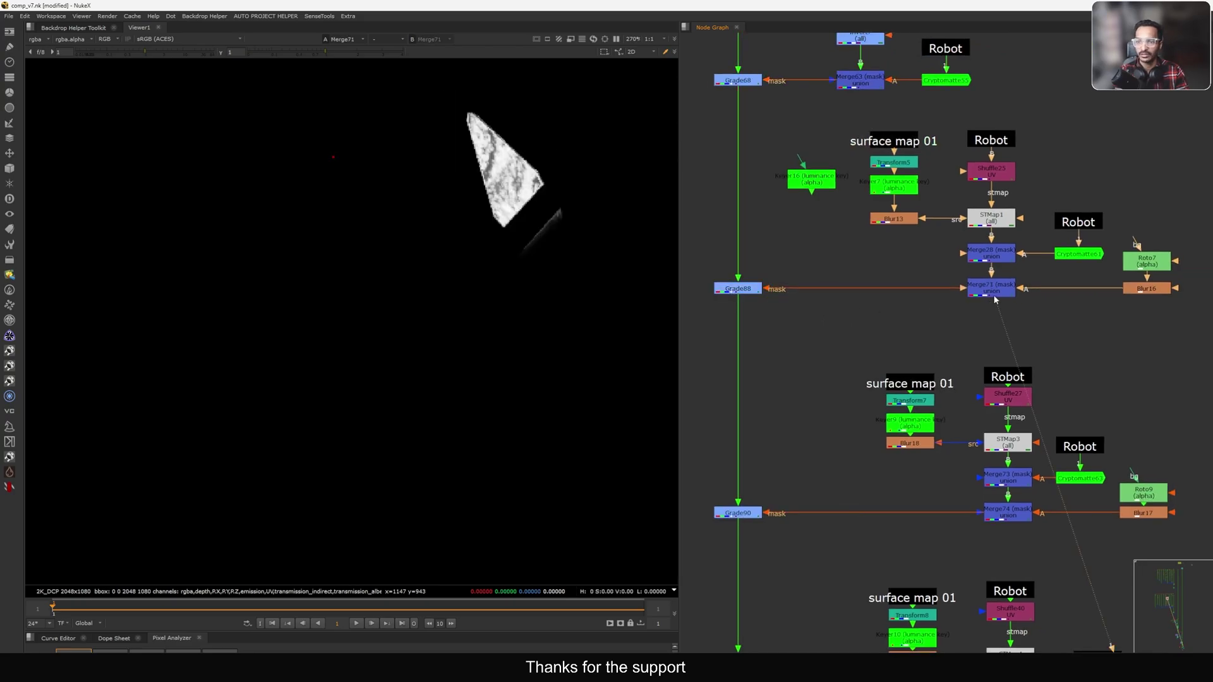
{"action": "middle_click_drag", "start_coordinate": [1177, 164], "coordinate": [1097, 192]}
{"action": "left_click_drag", "start_coordinate": [1151, 143], "coordinate": [842, 322]}
{"action": "scroll", "coordinate": [885, 216], "scroll_direction": "up", "scroll_amount": 2}
{"action": "left_click_drag", "start_coordinate": [862, 217], "coordinate": [941, 258]}
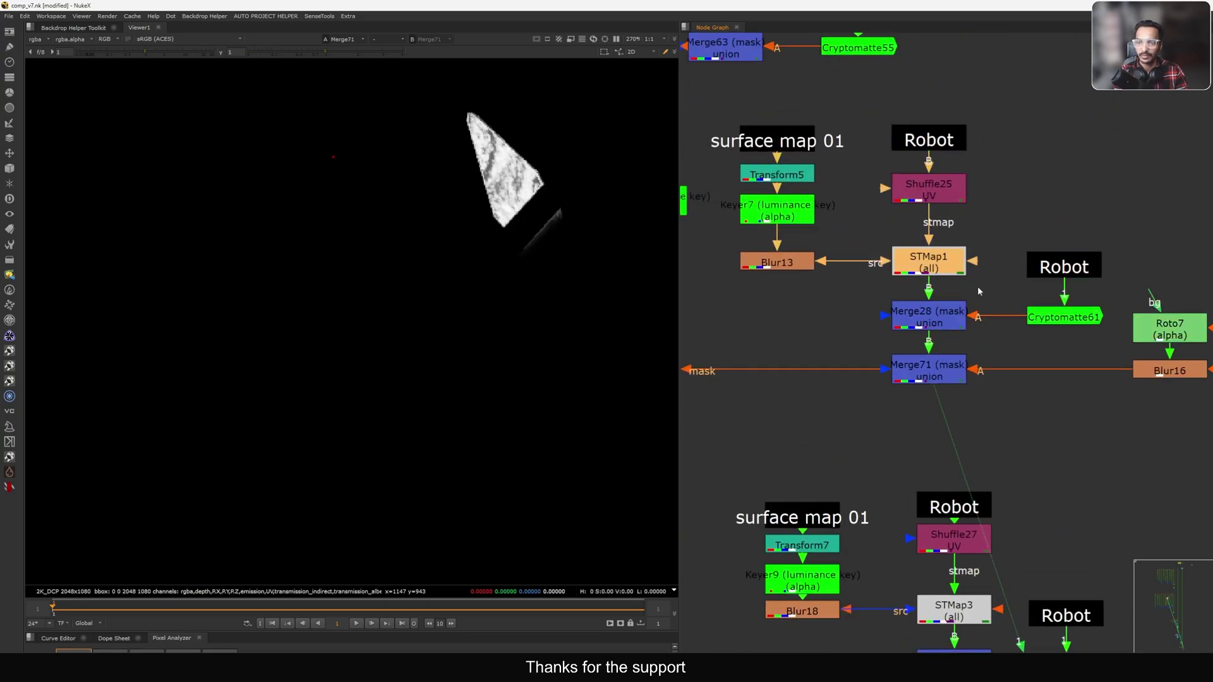
Step: Look over the other surface map mask setups along the branch and view its combined output at Dot54
{"action": "scroll", "coordinate": [896, 240], "scroll_direction": "down", "scroll_amount": 4}
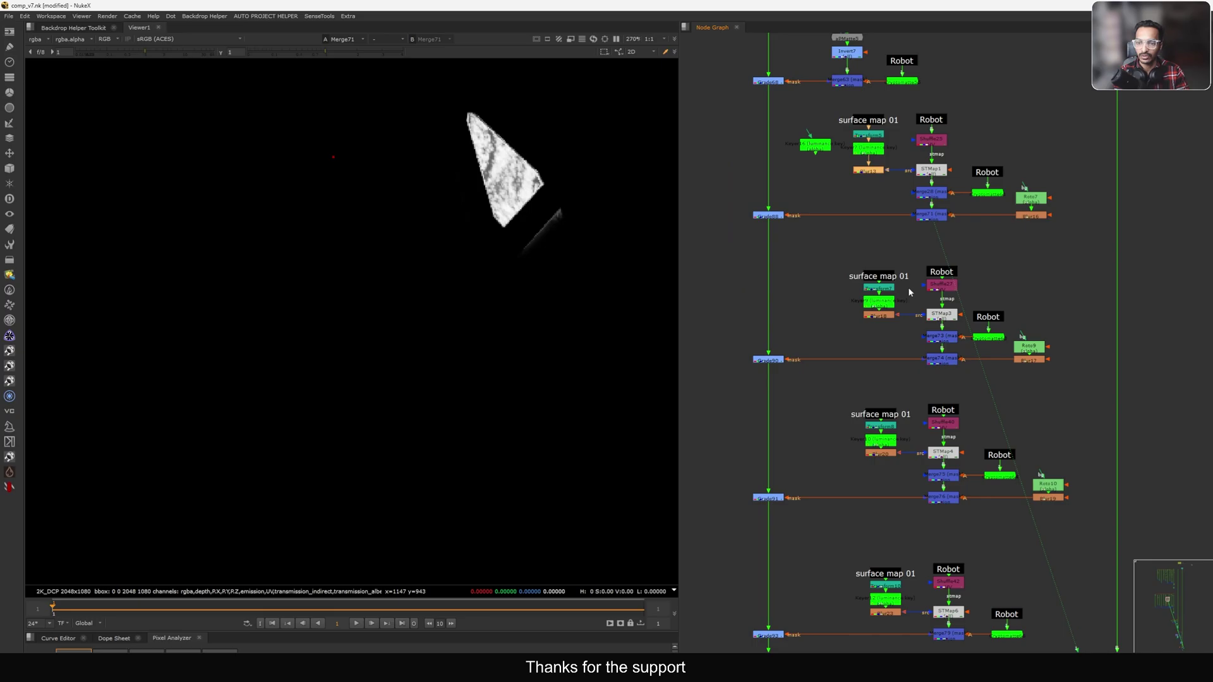
{"action": "left_click_drag", "start_coordinate": [827, 225], "coordinate": [1138, 391]}
{"action": "left_click", "coordinate": [928, 299]}
{"action": "mouse_move", "coordinate": [929, 299]}
{"action": "middle_mouse_down"}
{"action": "mouse_move", "coordinate": [906, 226]}
{"action": "mouse_move", "coordinate": [937, 300]}
{"action": "middle_mouse_up"}
{"action": "middle_click_drag", "start_coordinate": [924, 161], "coordinate": [938, 219]}
{"action": "middle_click_drag", "start_coordinate": [949, 545], "coordinate": [921, 373]}
{"action": "scroll", "coordinate": [965, 452], "scroll_direction": "down", "scroll_amount": 4}
{"action": "scroll", "coordinate": [903, 258], "scroll_direction": "down", "scroll_amount": 6}
{"action": "left_click", "coordinate": [931, 370]}
{"action": "key", "text": "1"}
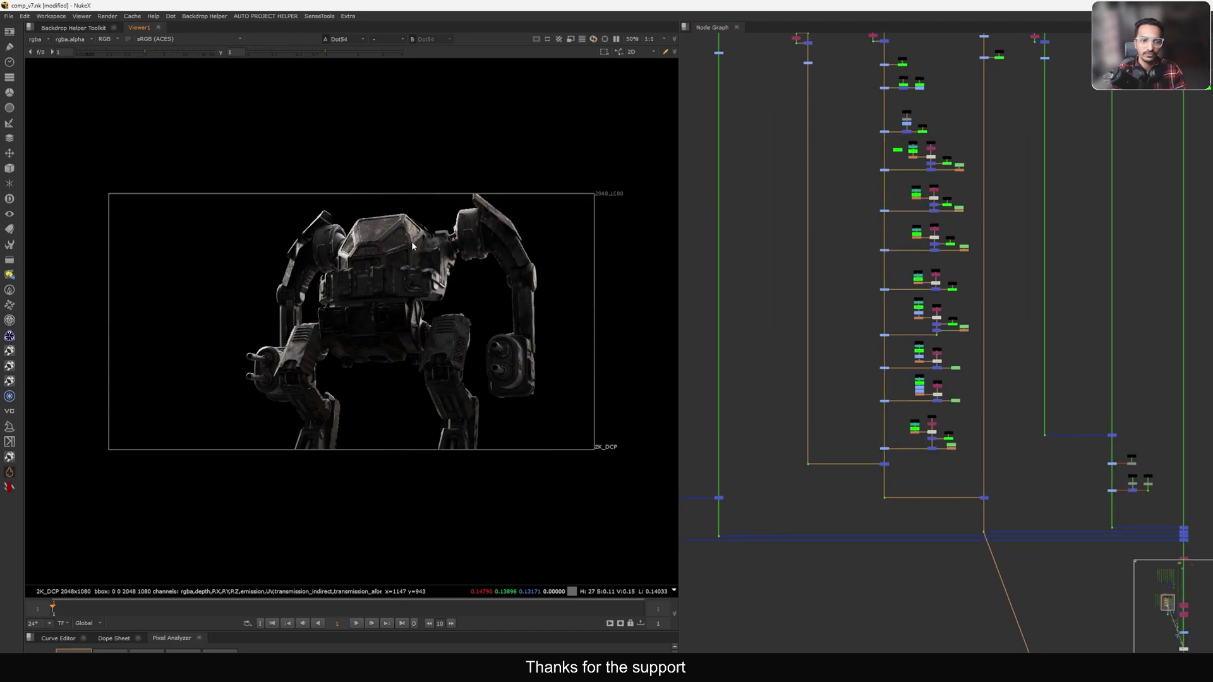
Step: Raise the viewer gain to 4.6 and toggle the selected surface texture nodes to compare detail on the torso and upper legs
{"action": "scroll", "coordinate": [414, 266], "scroll_direction": "up", "scroll_amount": 4}
{"action": "middle_click_drag", "start_coordinate": [413, 262], "coordinate": [445, 269]}
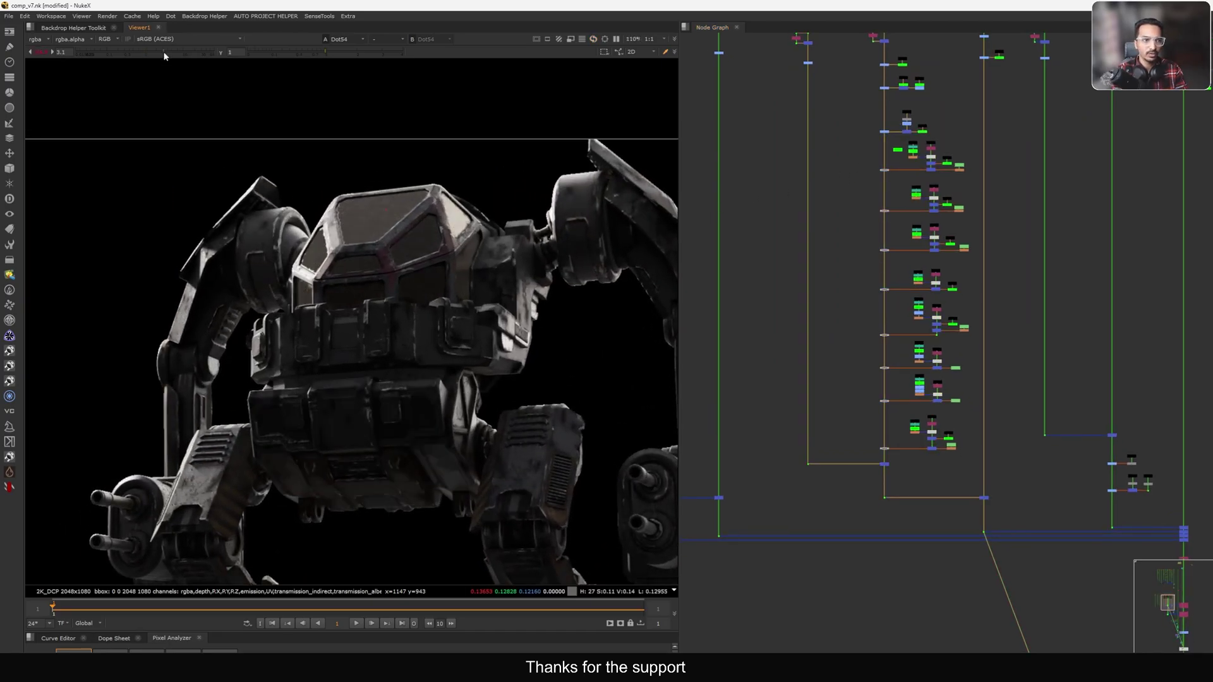
{"action": "left_click_drag", "start_coordinate": [164, 53], "coordinate": [172, 51]}
{"action": "scroll", "coordinate": [385, 329], "scroll_direction": "down", "scroll_amount": 3}
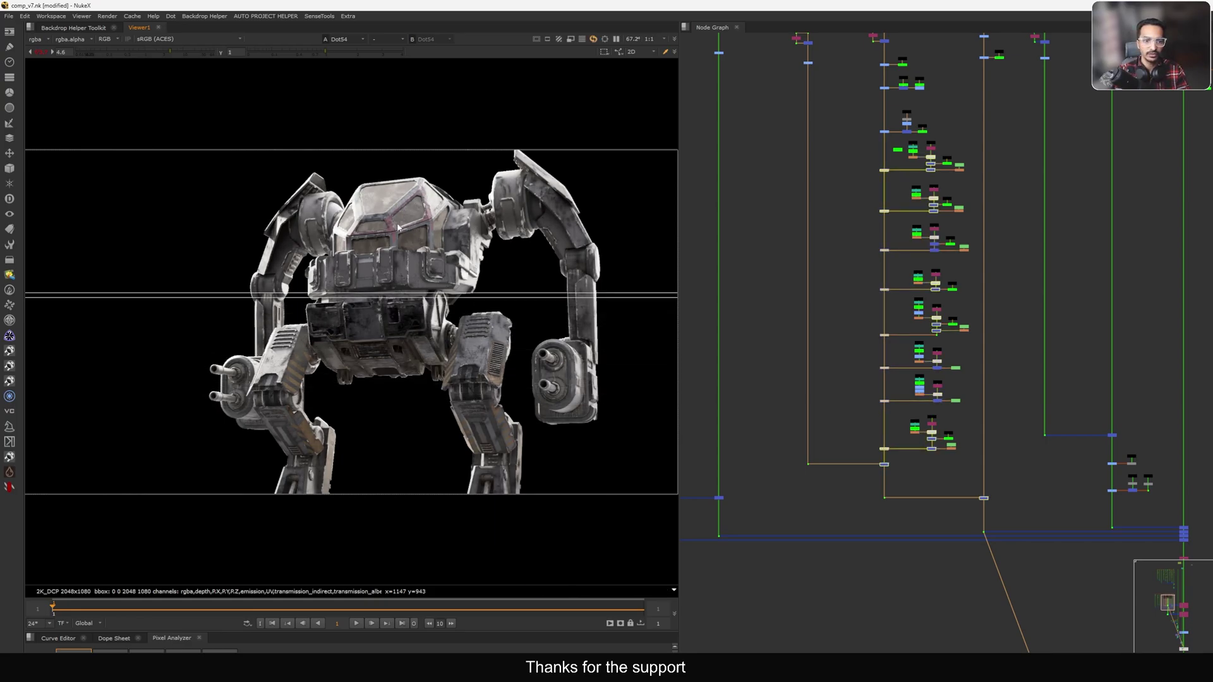
{"action": "scroll", "coordinate": [467, 359], "scroll_direction": "up", "scroll_amount": 5}
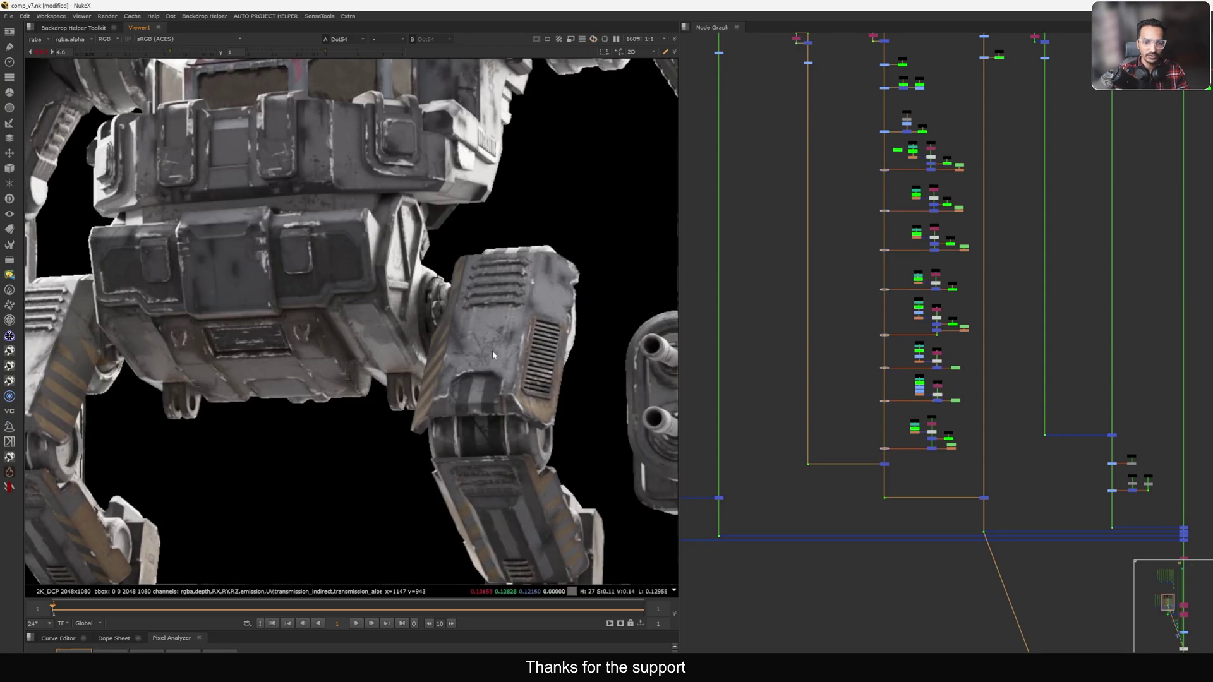
{"action": "middle_click_drag", "start_coordinate": [166, 291], "coordinate": [331, 279]}
{"action": "key", "text": "d"}
{"action": "key", "text": "d"}
{"action": "key", "text": "d"}
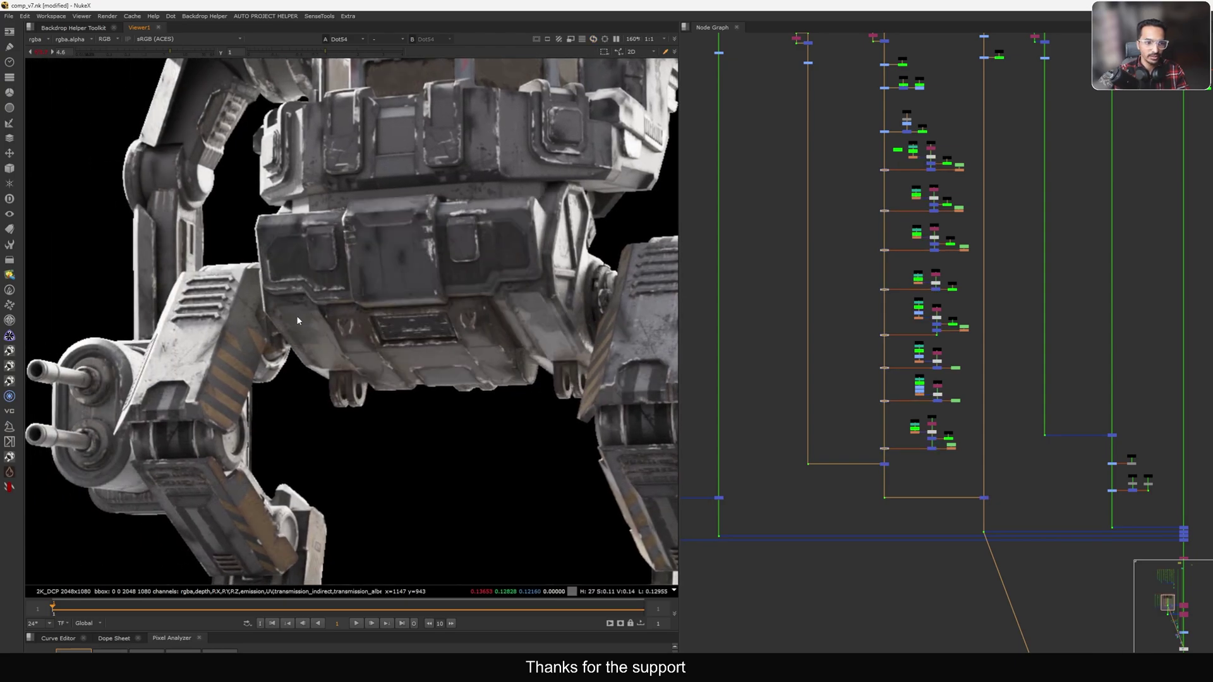
Step: Toggle the surface texture nodes again to compare detail on the lower leg, and inspect the gun arm up close
{"action": "middle_click_drag", "start_coordinate": [675, 495], "coordinate": [477, 302]}
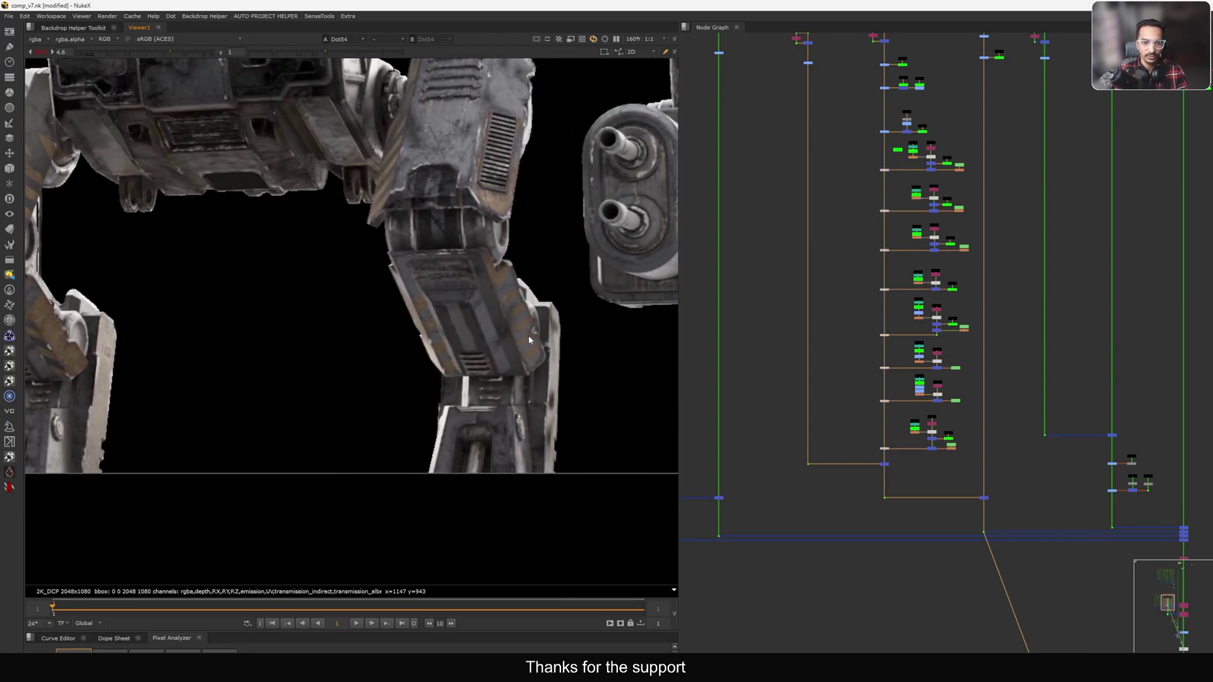
{"action": "key", "text": "d"}
{"action": "key", "text": "d"}
{"action": "key", "text": "d"}
{"action": "key", "text": "d"}
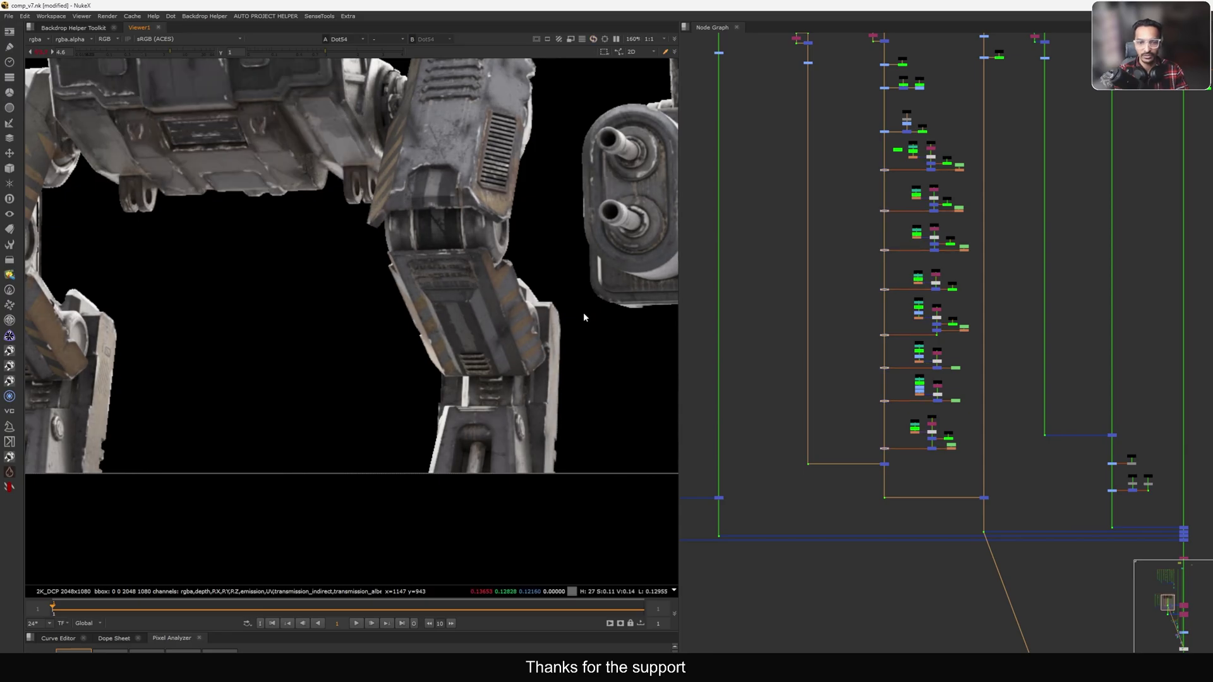
{"action": "middle_click_drag", "start_coordinate": [672, 255], "coordinate": [527, 325]}
{"action": "scroll", "coordinate": [518, 268], "scroll_direction": "up", "scroll_amount": 3}
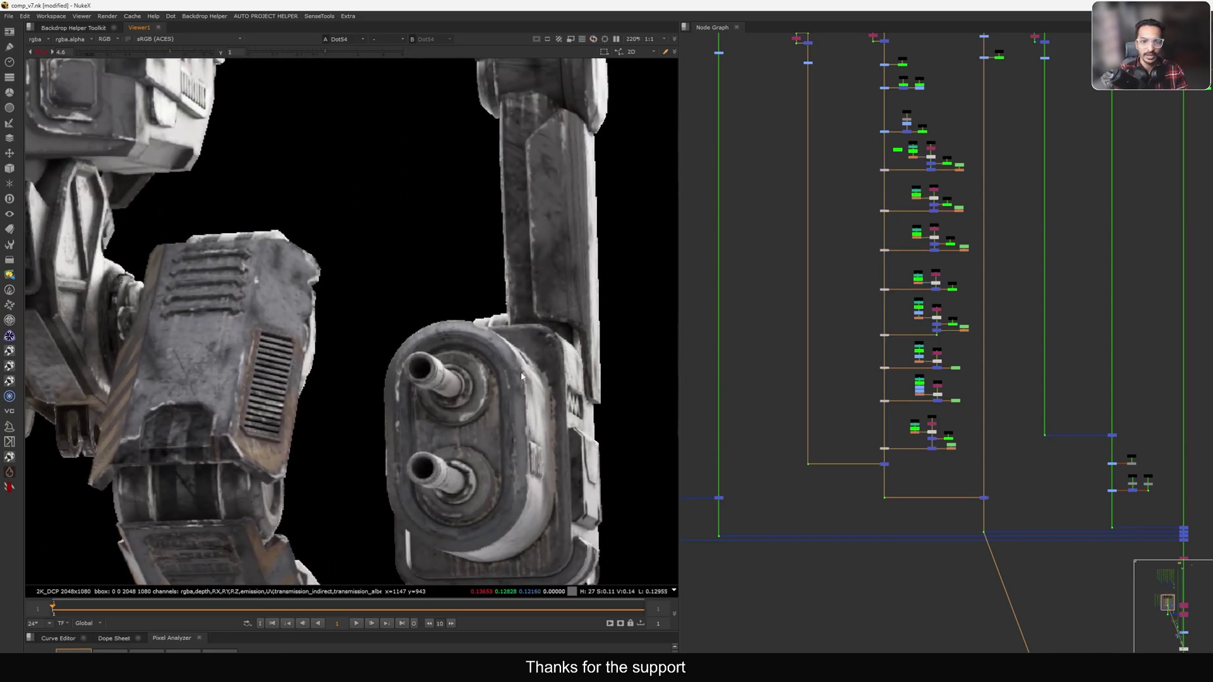
Step: Reset the viewer gain and view the recombined robot at the Remove node below the final merges
{"action": "left_click", "coordinate": [40, 52]}
{"action": "middle_click_drag", "start_coordinate": [1084, 505], "coordinate": [911, 269]}
{"action": "left_click_drag", "start_coordinate": [976, 339], "coordinate": [1049, 319]}
{"action": "key", "text": "1"}
{"action": "middle_click_drag", "start_coordinate": [989, 322], "coordinate": [1022, 322]}
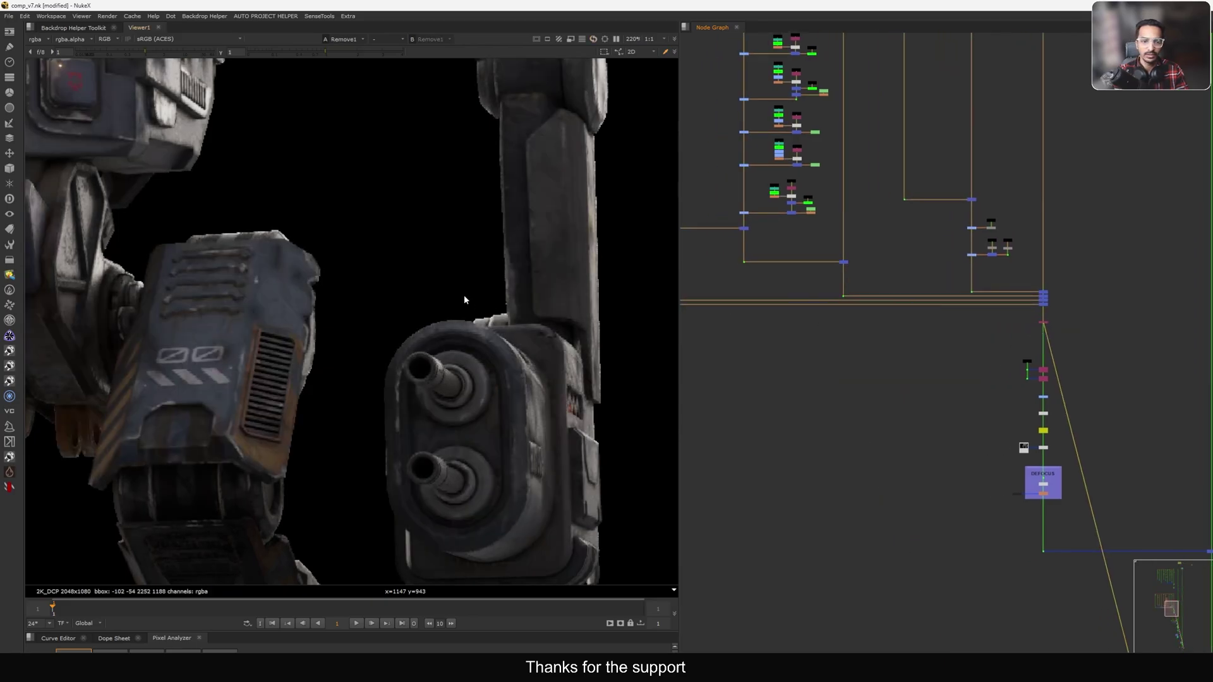
Step: View the finished robot at Read6 and the original Robot render at Dot91, looking over the node tree between them
{"action": "scroll", "coordinate": [468, 316], "scroll_direction": "down", "scroll_amount": 2}
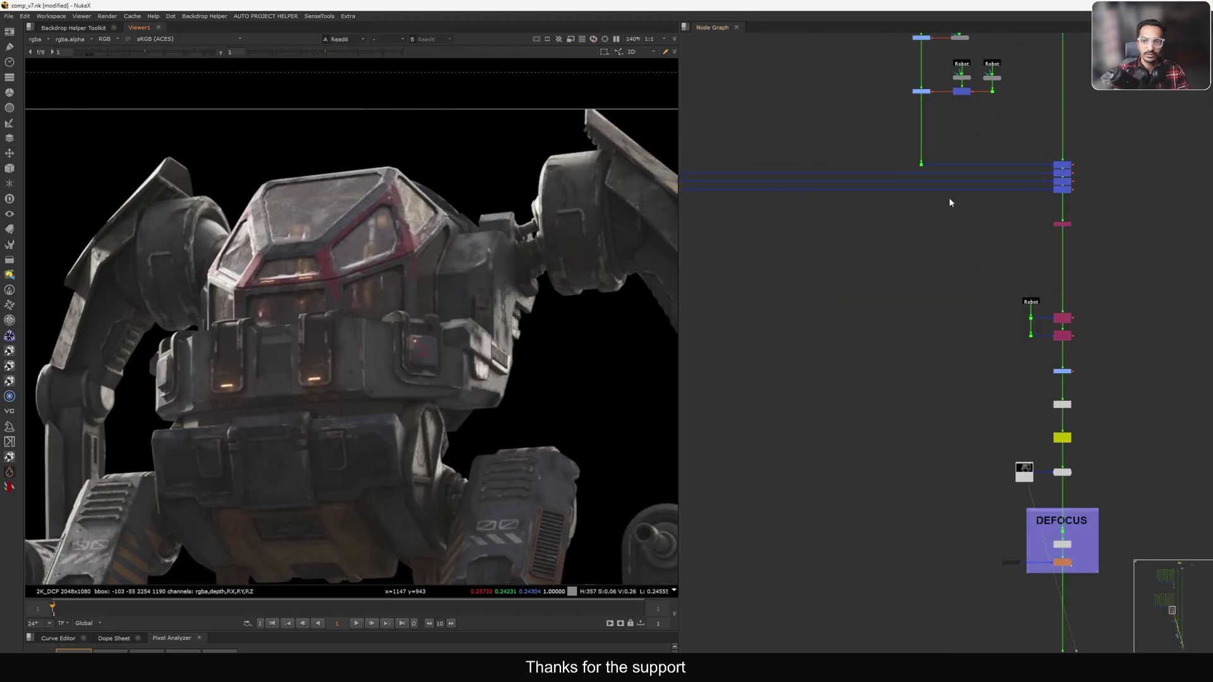
{"action": "scroll", "coordinate": [948, 198], "scroll_direction": "down", "scroll_amount": 3}
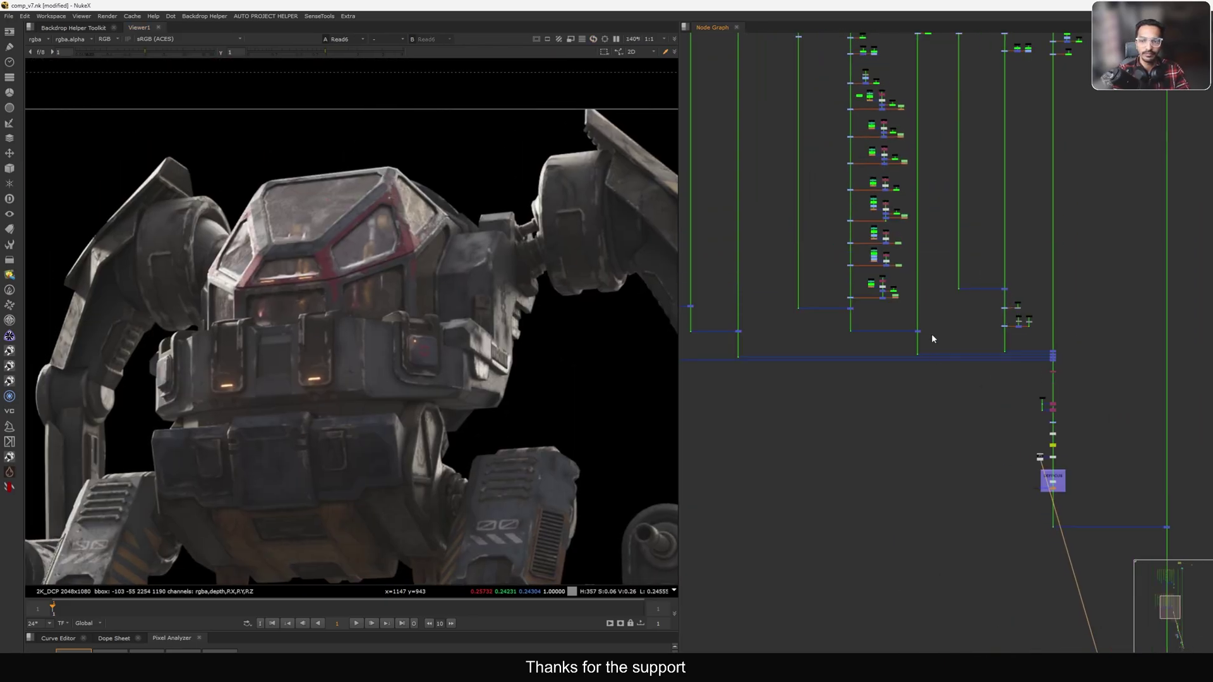
{"action": "middle_click_drag", "start_coordinate": [963, 121], "coordinate": [937, 295]}
{"action": "scroll", "coordinate": [1013, 165], "scroll_direction": "up", "scroll_amount": 6}
{"action": "scroll", "coordinate": [1032, 160], "scroll_direction": "down", "scroll_amount": 7}
{"action": "middle_click_drag", "start_coordinate": [993, 388], "coordinate": [944, 258]}
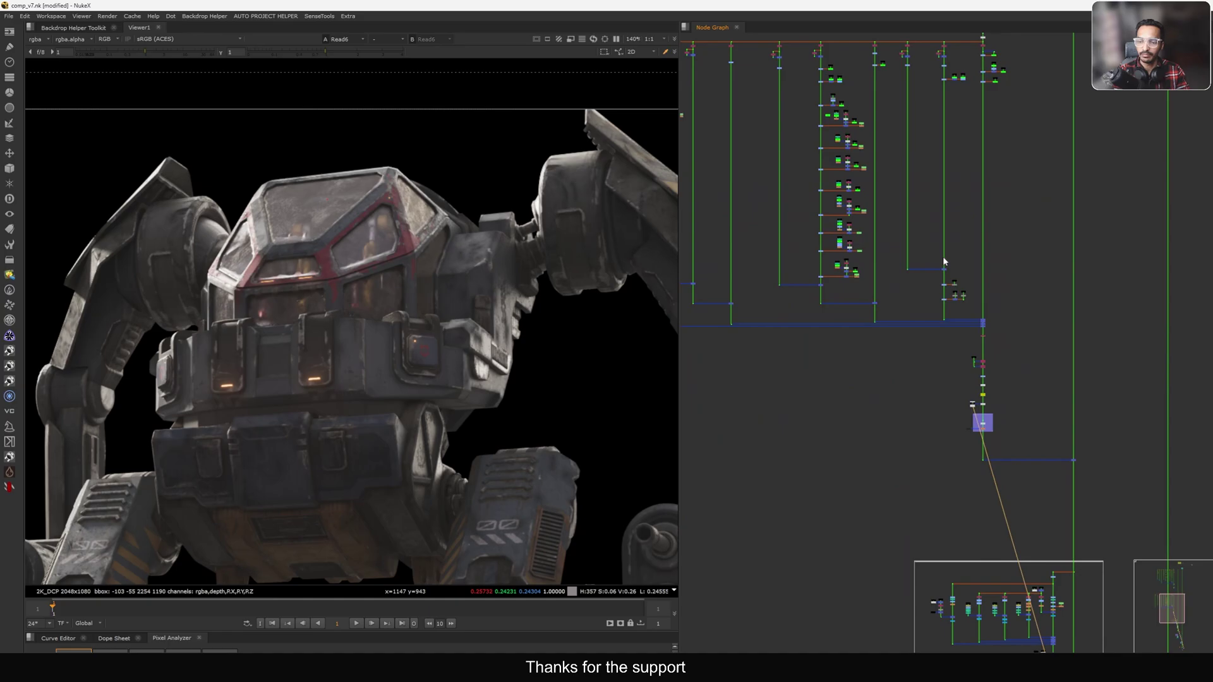
{"action": "scroll", "coordinate": [964, 400], "scroll_direction": "up", "scroll_amount": 5}
{"action": "left_click_drag", "start_coordinate": [1015, 355], "coordinate": [1016, 356]}
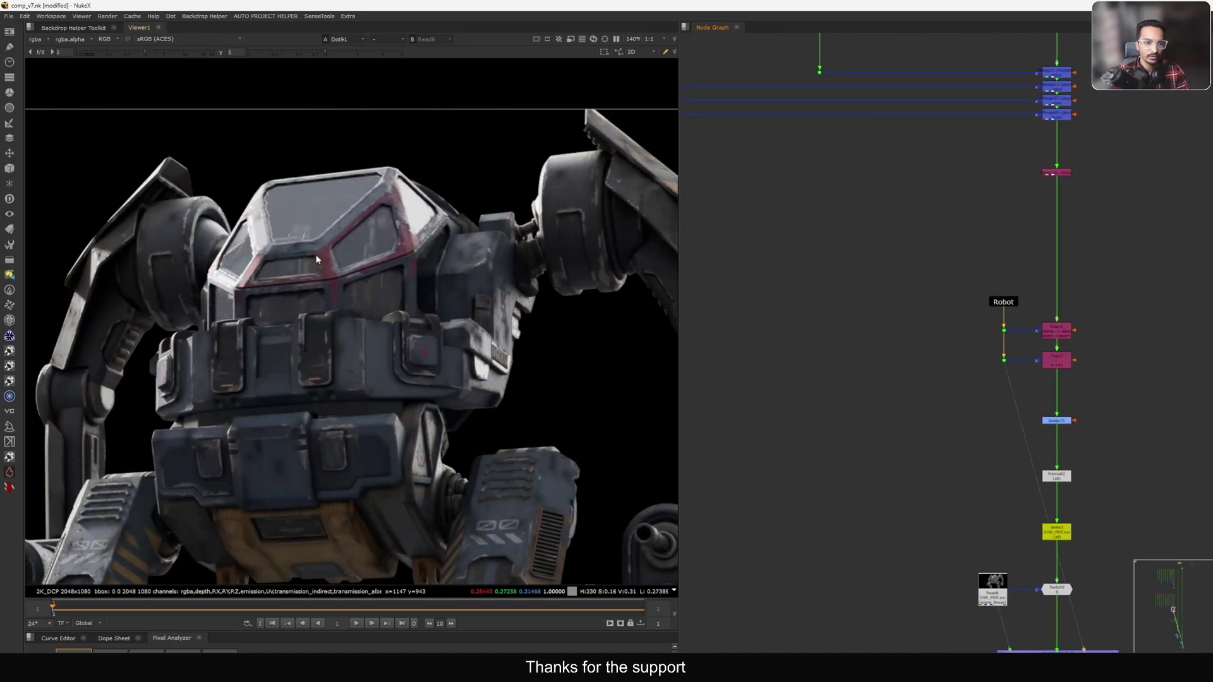
Step: Raise the viewer gain slightly and compare Read6 with Dot91 around the torso and shoulder joint
{"action": "scroll", "coordinate": [308, 412], "scroll_direction": "up", "scroll_amount": 5}
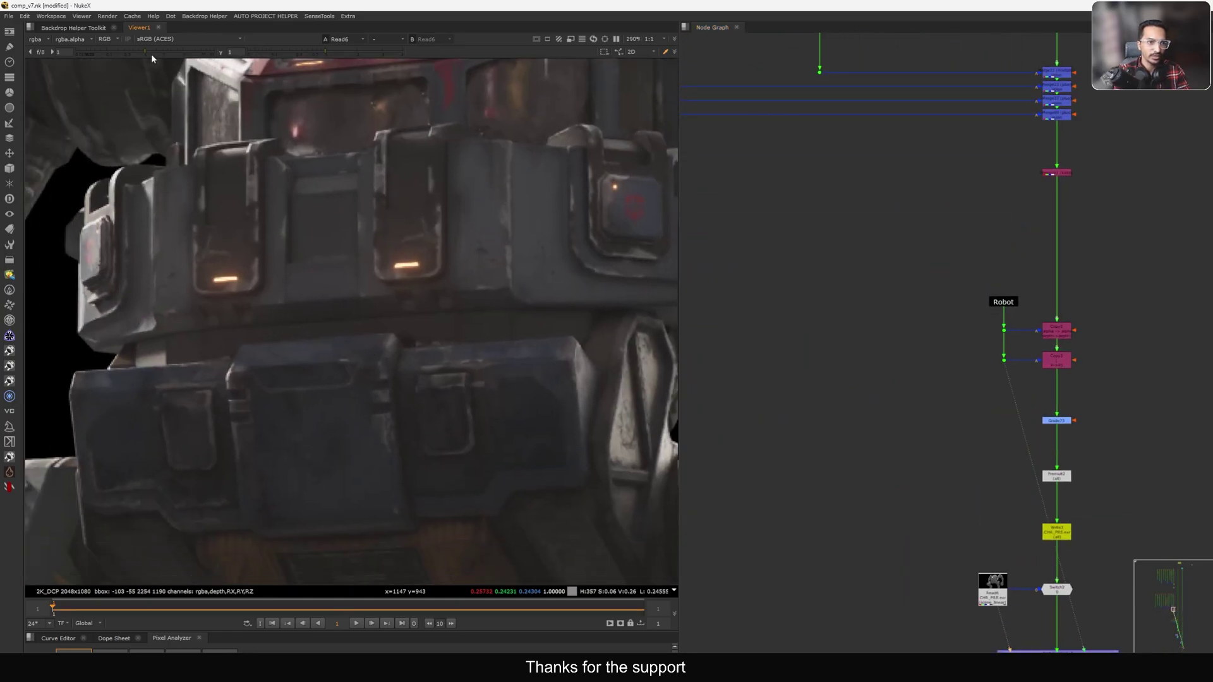
{"action": "left_click_drag", "start_coordinate": [151, 55], "coordinate": [153, 56]}
{"action": "scroll", "coordinate": [187, 185], "scroll_direction": "down", "scroll_amount": 1}
{"action": "middle_click_drag", "start_coordinate": [187, 184], "coordinate": [292, 266]}
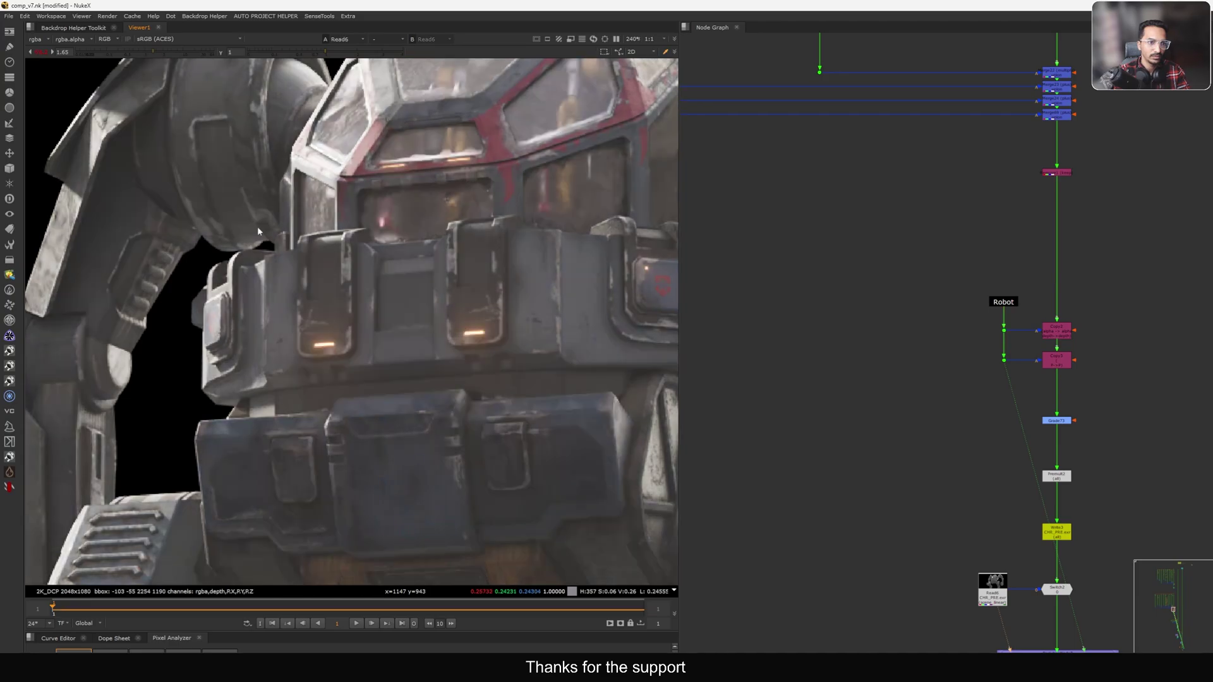
{"action": "key", "text": "2"}
{"action": "middle_click_drag", "start_coordinate": [294, 81], "coordinate": [343, 242]}
{"action": "key", "text": "1"}
{"action": "scroll", "coordinate": [358, 236], "scroll_direction": "up", "scroll_amount": 3}
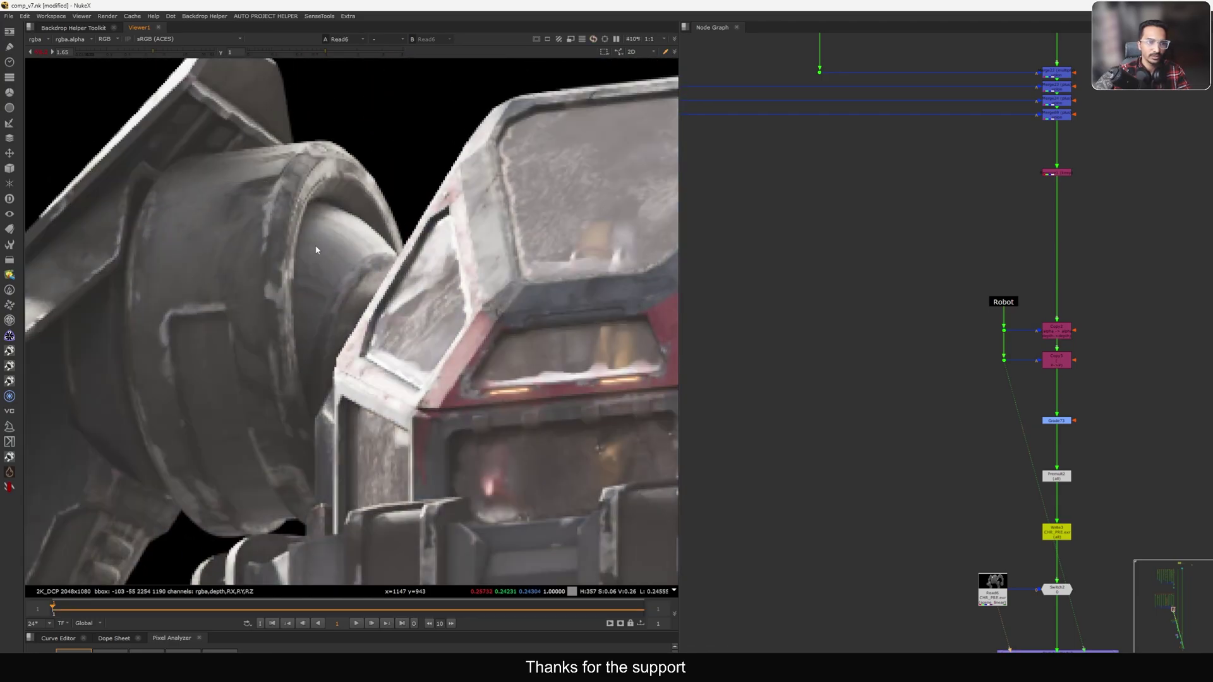
Step: Switch repeatedly between Read6 and Dot91 to compare the cockpit glass, and examine the opposite shoulder in the original render
{"action": "middle_click_drag", "start_coordinate": [338, 245], "coordinate": [203, 237]}
{"action": "scroll", "coordinate": [203, 237], "scroll_direction": "down", "scroll_amount": 3}
{"action": "key", "text": "2"}
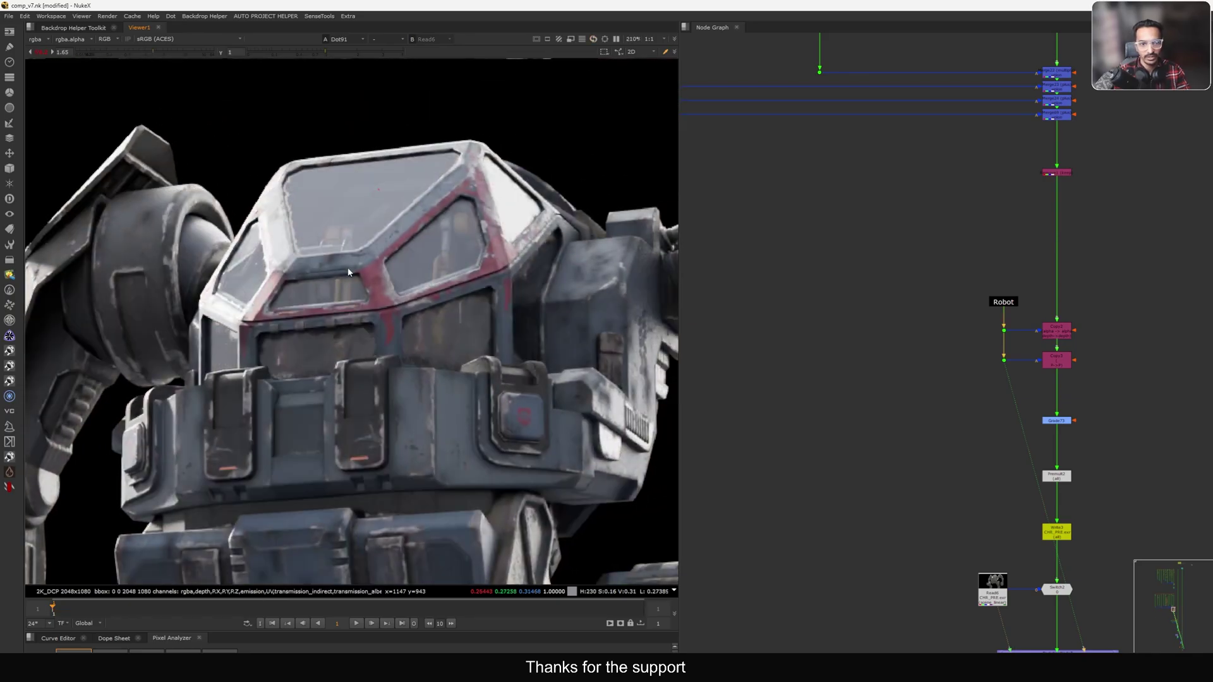
{"action": "key", "text": "1"}
{"action": "key", "text": "2"}
{"action": "key", "text": "1"}
{"action": "key", "text": "2"}
{"action": "middle_click_drag", "start_coordinate": [515, 311], "coordinate": [300, 333]}
{"action": "middle_click_drag", "start_coordinate": [544, 280], "coordinate": [527, 293]}
Step: Look over the node tree and view the specular direct pass at the Merge34 divide node
{"action": "scroll", "coordinate": [912, 388], "scroll_direction": "down", "scroll_amount": 8}
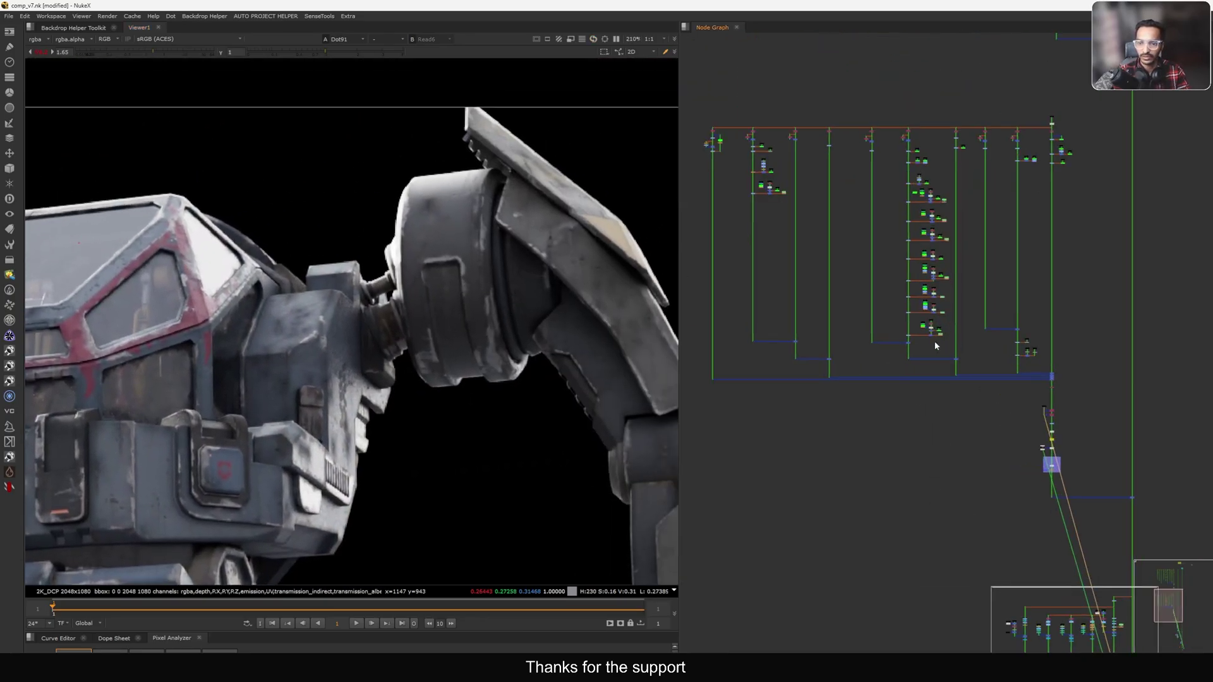
{"action": "scroll", "coordinate": [919, 361], "scroll_direction": "up", "scroll_amount": 8}
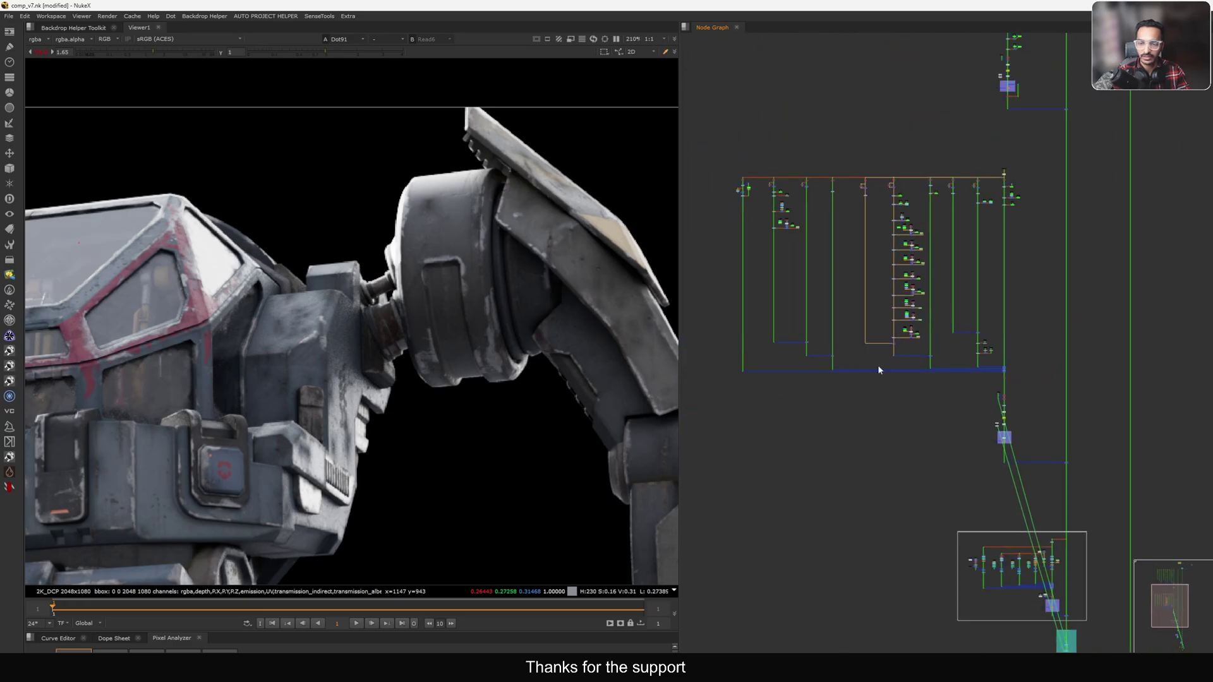
{"action": "scroll", "coordinate": [976, 239], "scroll_direction": "up", "scroll_amount": 2}
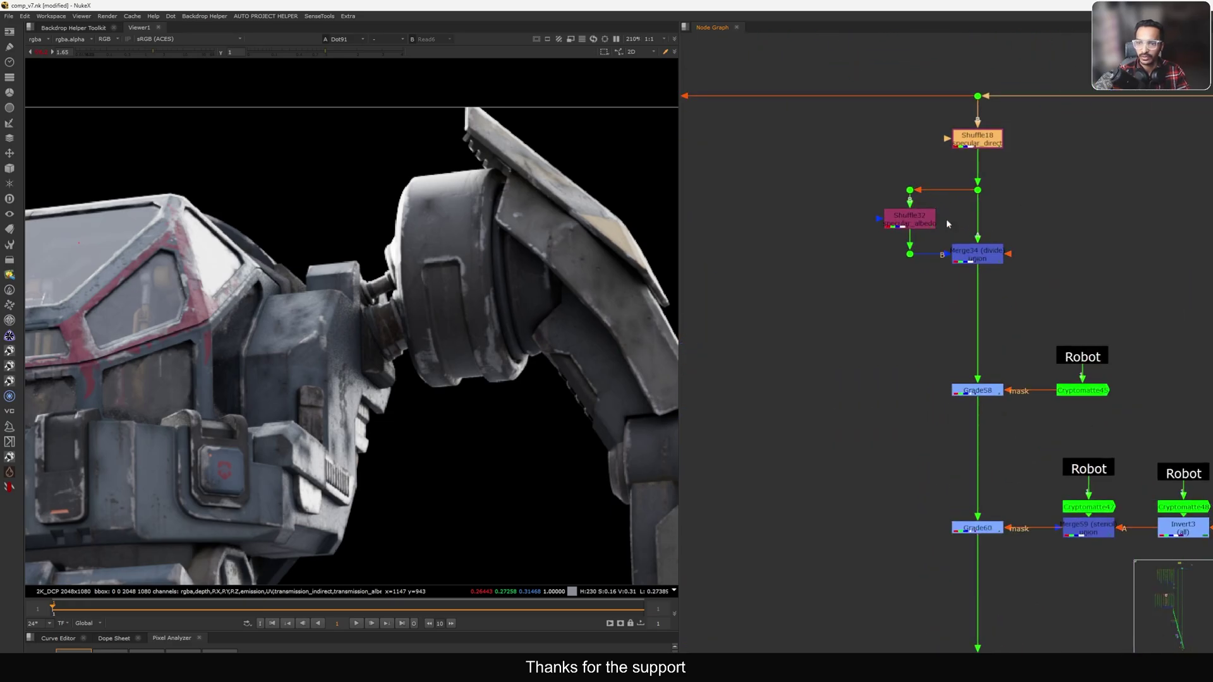
{"action": "left_click_drag", "start_coordinate": [1069, 229], "coordinate": [934, 289]}
{"action": "key", "text": "1"}
{"action": "scroll", "coordinate": [934, 290], "scroll_direction": "down", "scroll_amount": 8}
{"action": "scroll", "coordinate": [876, 320], "scroll_direction": "up", "scroll_amount": 6}
{"action": "middle_click_drag", "start_coordinate": [831, 125], "coordinate": [899, 227]}
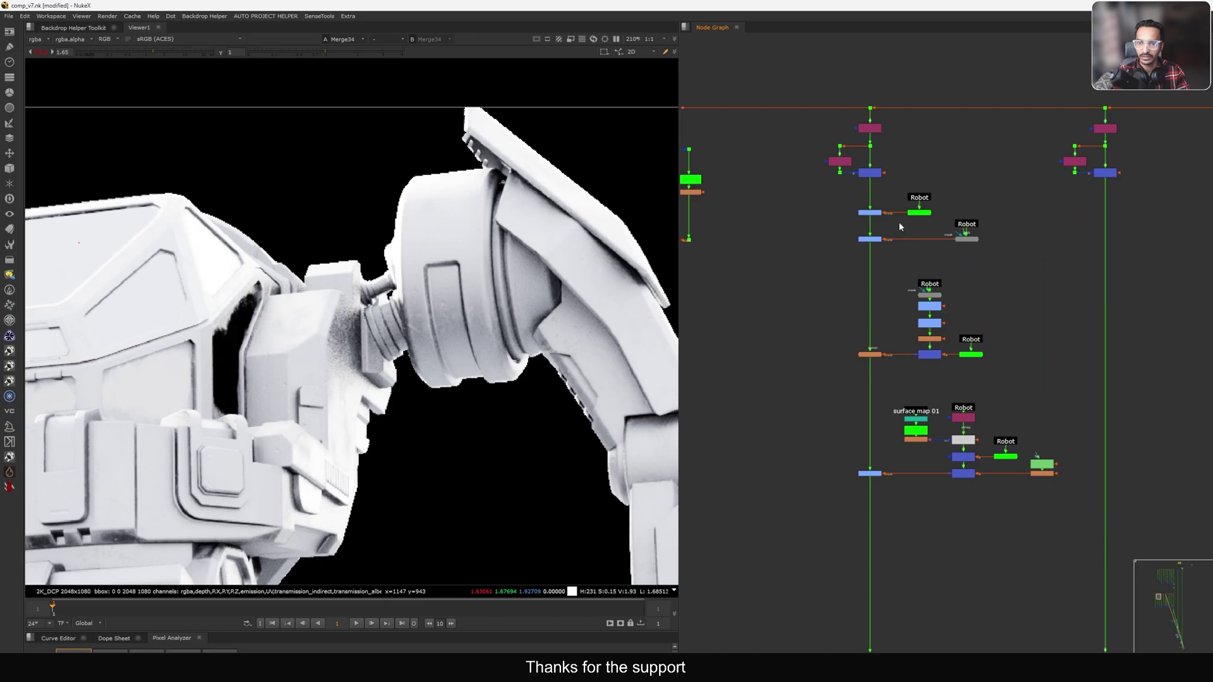
Step: View the indirect transmission pass at Shuffle13 and examine the isolated cockpit glass
{"action": "scroll", "coordinate": [871, 134], "scroll_direction": "up", "scroll_amount": 4}
{"action": "left_click", "coordinate": [875, 123]}
{"action": "key", "text": "1"}
{"action": "key", "text": "f"}
{"action": "scroll", "coordinate": [383, 231], "scroll_direction": "up", "scroll_amount": 5}
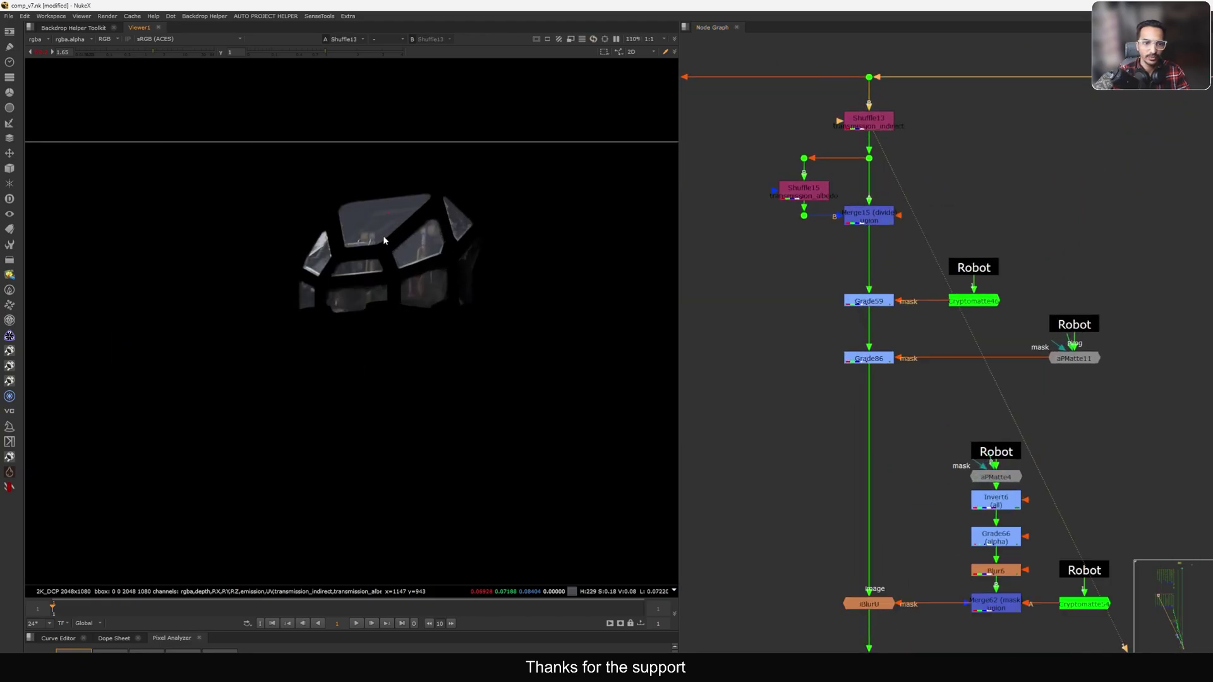
{"action": "scroll", "coordinate": [383, 240], "scroll_direction": "up", "scroll_amount": 3}
Step: View Grade92 and its Merge78 mask on the cockpit glass, and toggle the grade
{"action": "middle_click_drag", "start_coordinate": [864, 456], "coordinate": [862, 224]}
{"action": "left_click_drag", "start_coordinate": [916, 412], "coordinate": [766, 471]}
{"action": "key", "text": "1"}
{"action": "middle_click_drag", "start_coordinate": [1042, 451], "coordinate": [996, 400]}
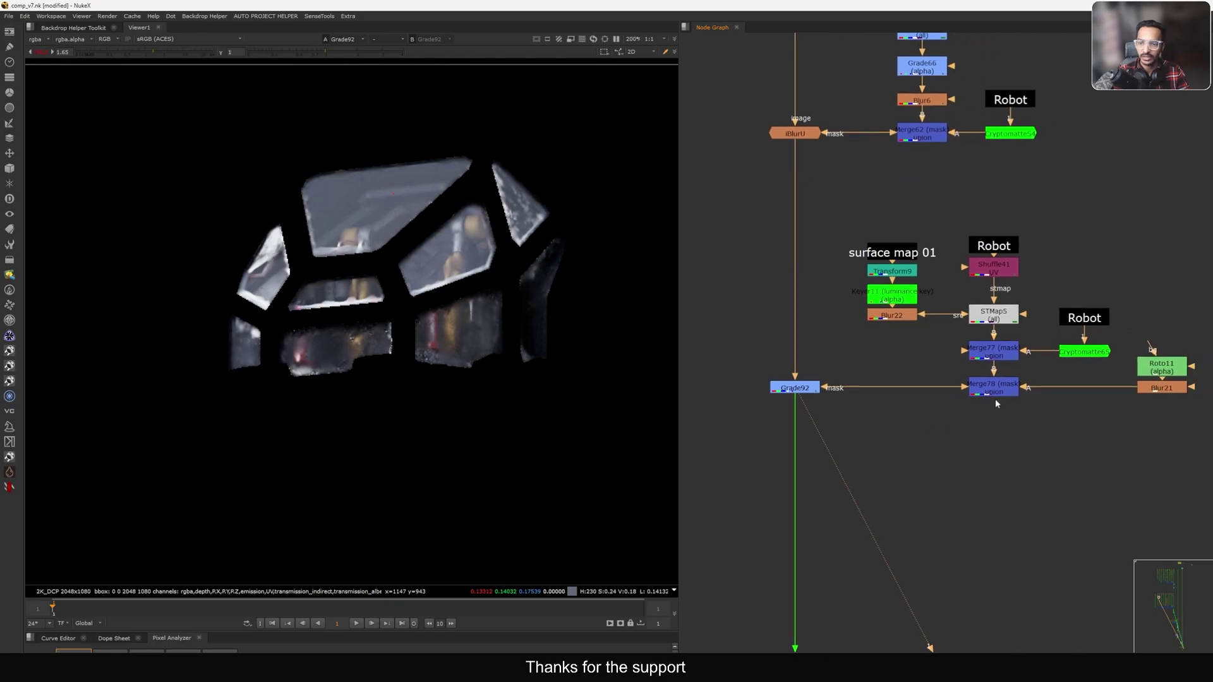
{"action": "left_click", "coordinate": [995, 392]}
{"action": "key", "text": "1"}
{"action": "left_click", "coordinate": [795, 388]}
{"action": "key", "text": "1"}
{"action": "scroll", "coordinate": [269, 251], "scroll_direction": "up", "scroll_amount": 3}
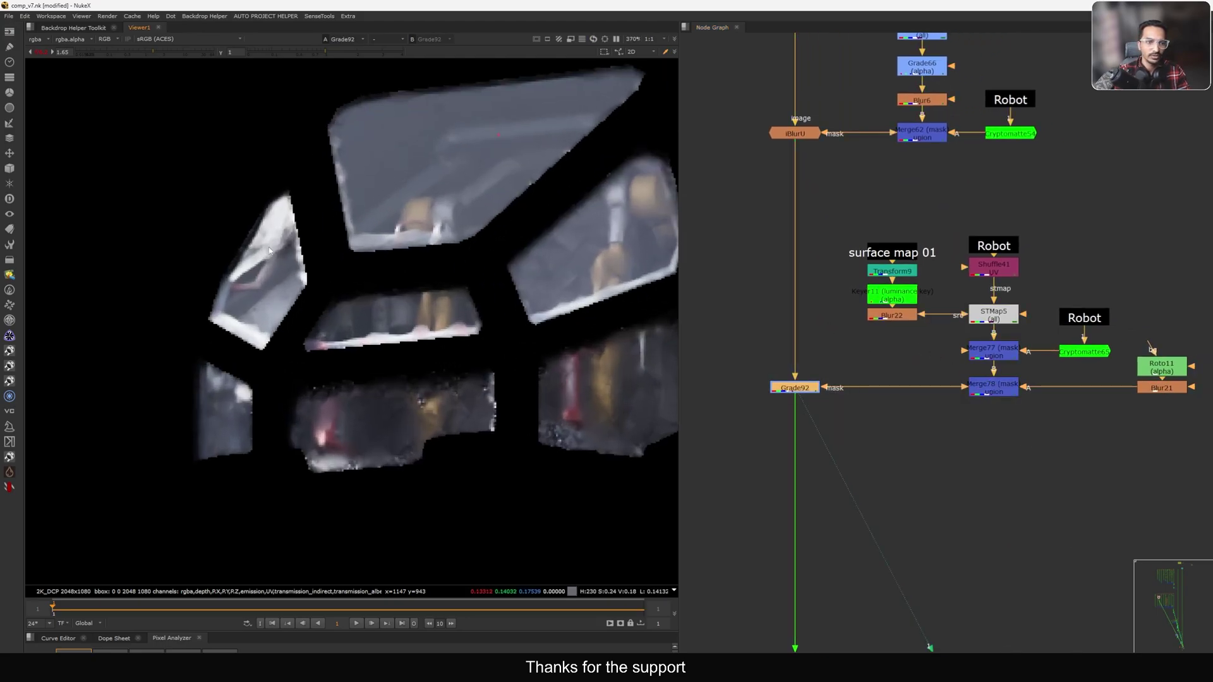
{"action": "key", "text": "d"}
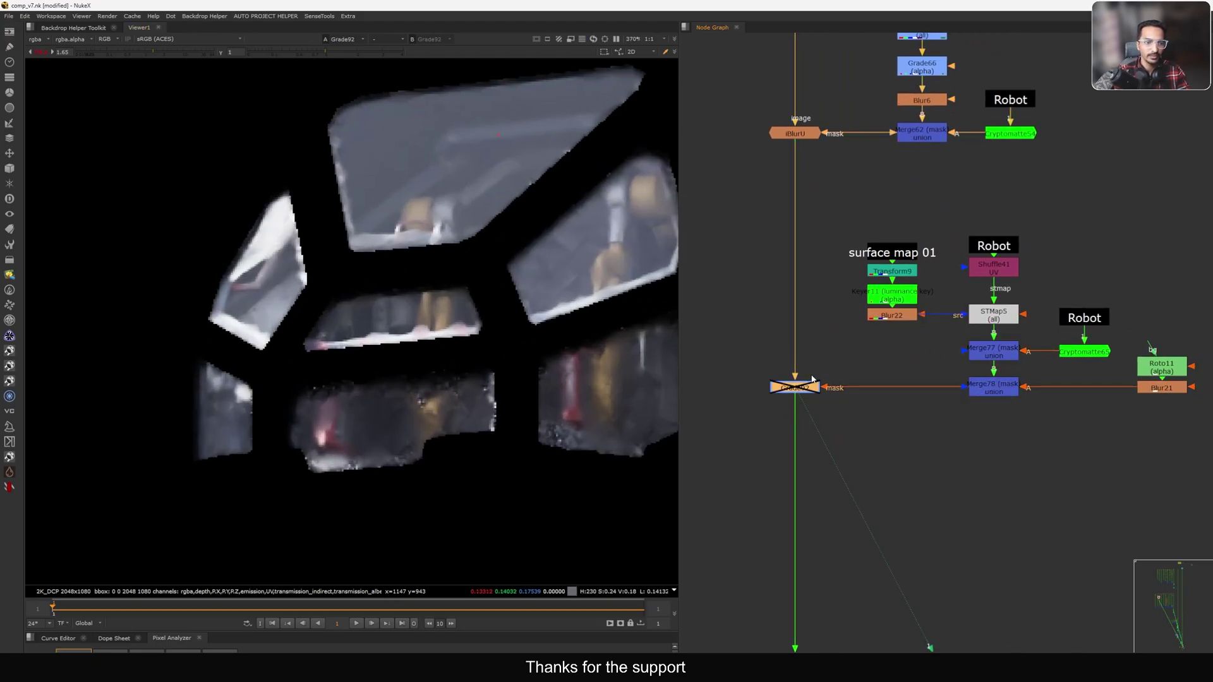
Step: View the recombined robot at the Remove node below the final merges and return to the transmission branch
{"action": "scroll", "coordinate": [913, 379], "scroll_direction": "down", "scroll_amount": 9}
{"action": "middle_click_drag", "start_coordinate": [1011, 505], "coordinate": [821, 252]}
{"action": "scroll", "coordinate": [1033, 347], "scroll_direction": "up", "scroll_amount": 1}
{"action": "left_click_drag", "start_coordinate": [974, 347], "coordinate": [1046, 328]}
{"action": "key", "text": "1"}
{"action": "scroll", "coordinate": [990, 343], "scroll_direction": "down", "scroll_amount": 5}
{"action": "scroll", "coordinate": [934, 379], "scroll_direction": "down", "scroll_amount": 2}
{"action": "scroll", "coordinate": [958, 352], "scroll_direction": "up", "scroll_amount": 5}
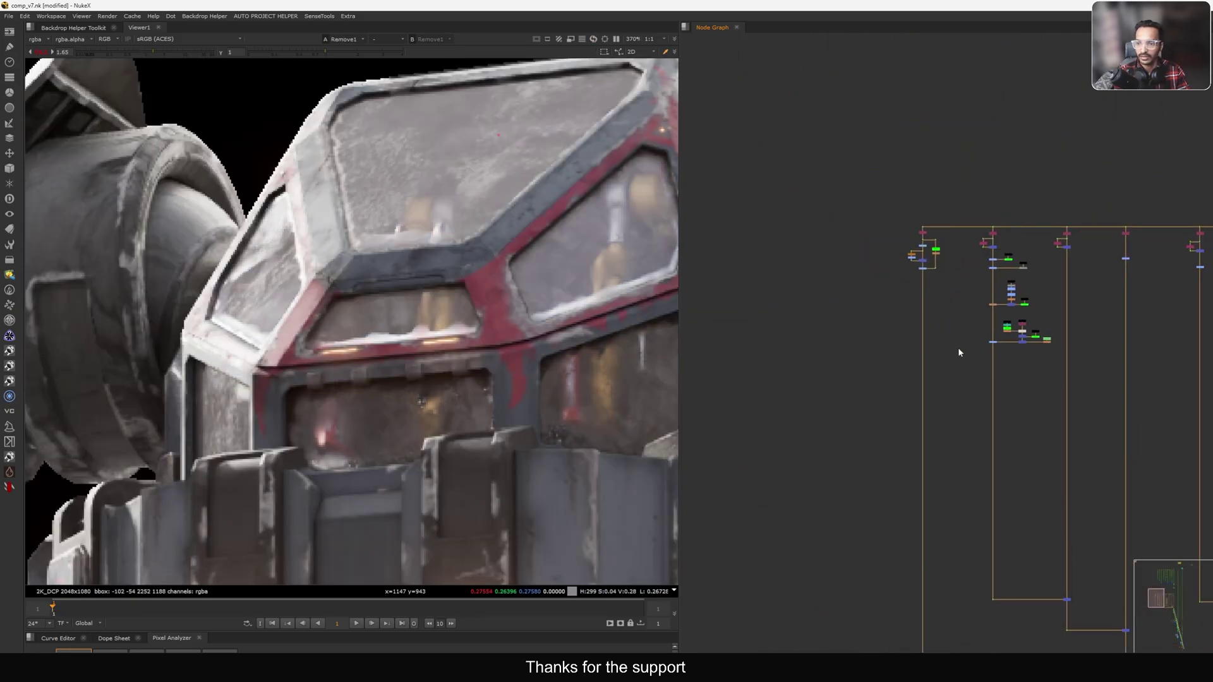
Step: Toggle Grade92 repeatedly to compare the glass texture in the recombined robot, trying a lower viewer gain and resetting it to 1
{"action": "middle_click_drag", "start_coordinate": [1011, 338], "coordinate": [814, 247]}
{"action": "left_click_drag", "start_coordinate": [910, 302], "coordinate": [909, 300]}
{"action": "key", "text": "d"}
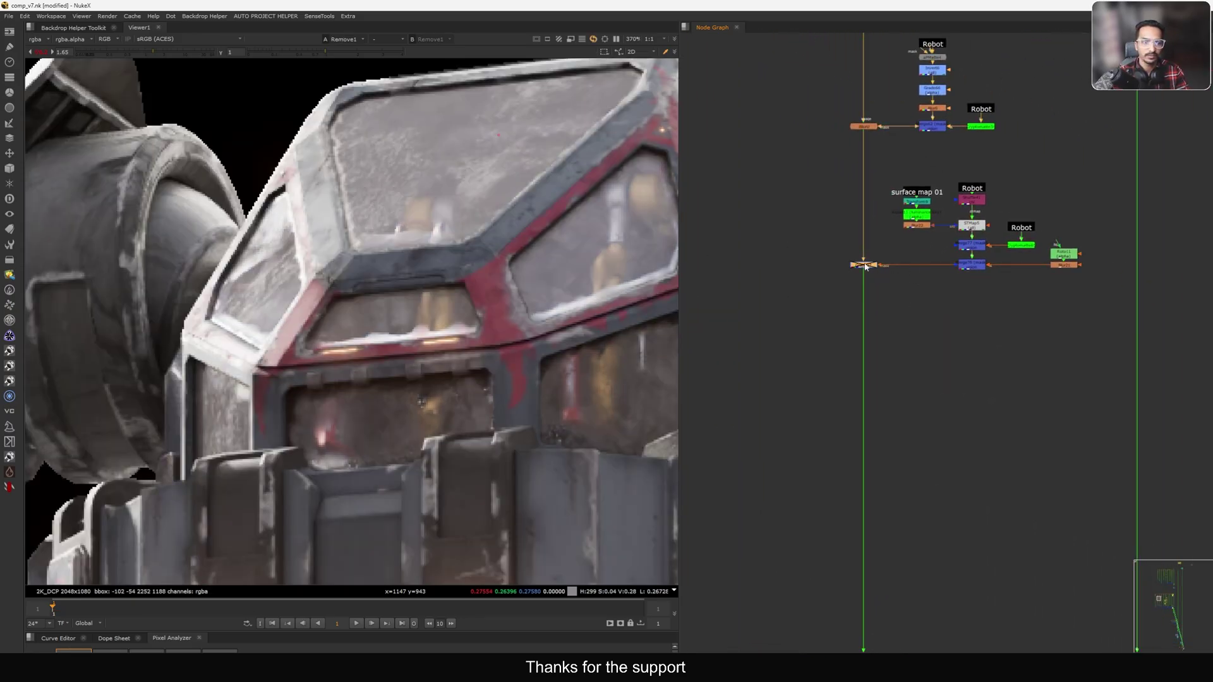
{"action": "left_click", "coordinate": [174, 53], "text": "ctrl"}
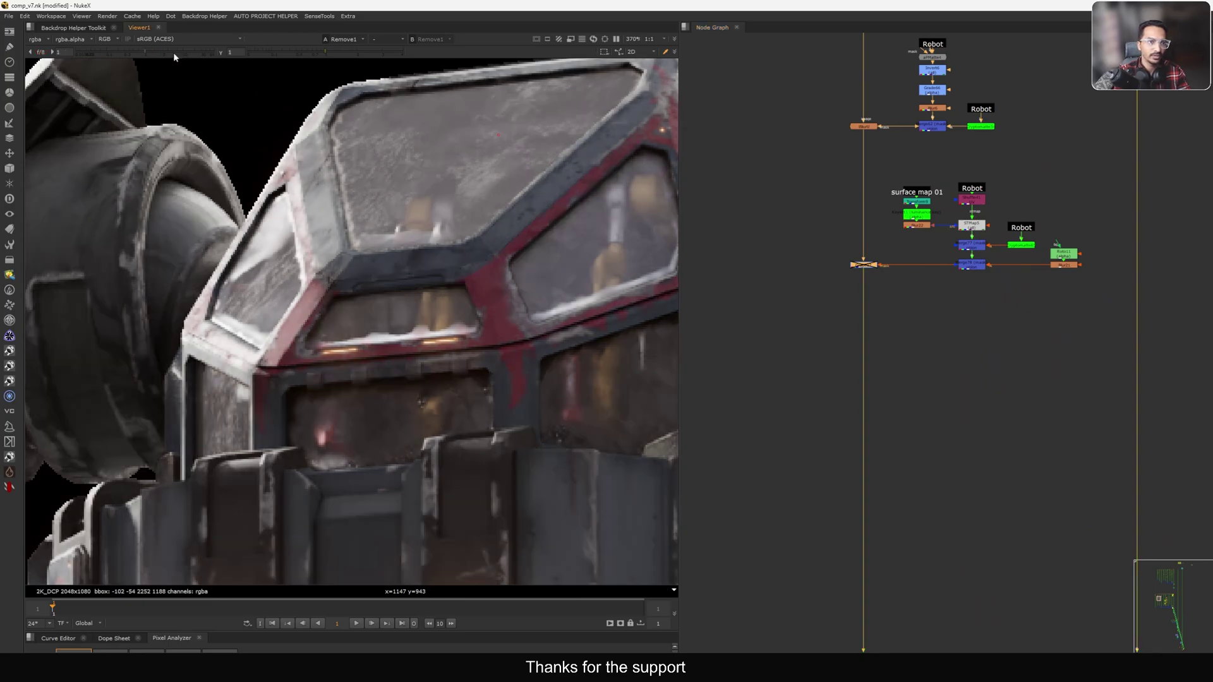
{"action": "key", "text": "d"}
{"action": "key", "text": "d"}
{"action": "key", "text": "d"}
{"action": "key", "text": "d"}
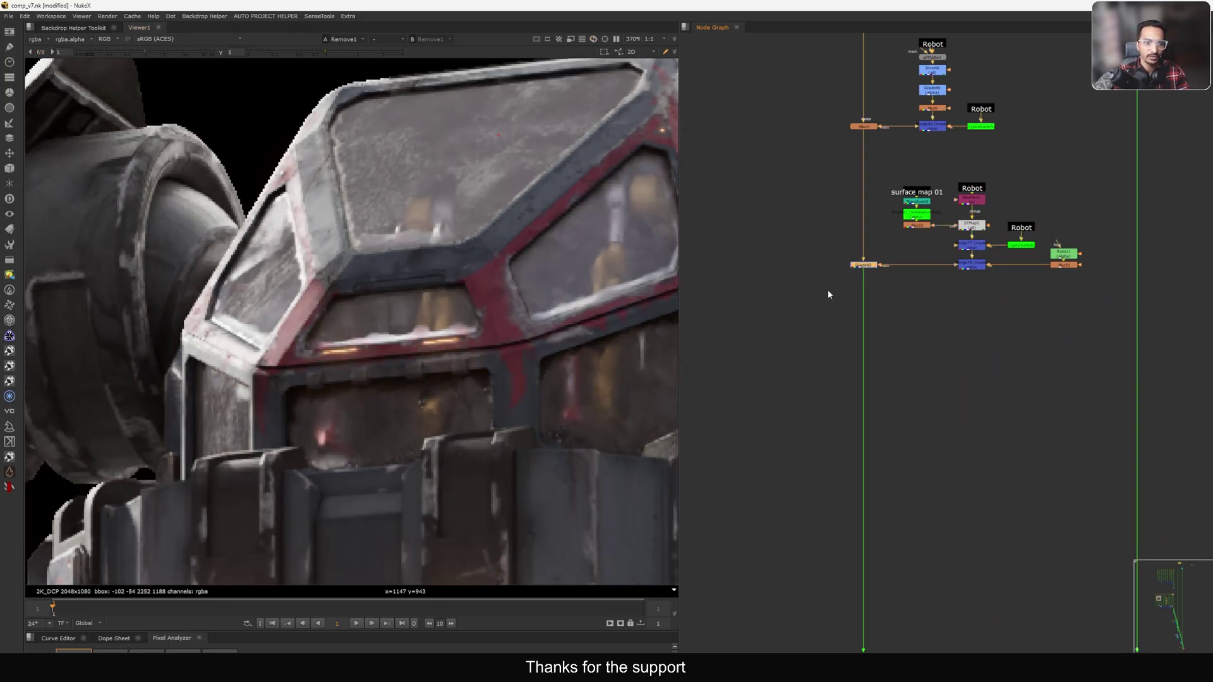
{"action": "key", "text": "d"}
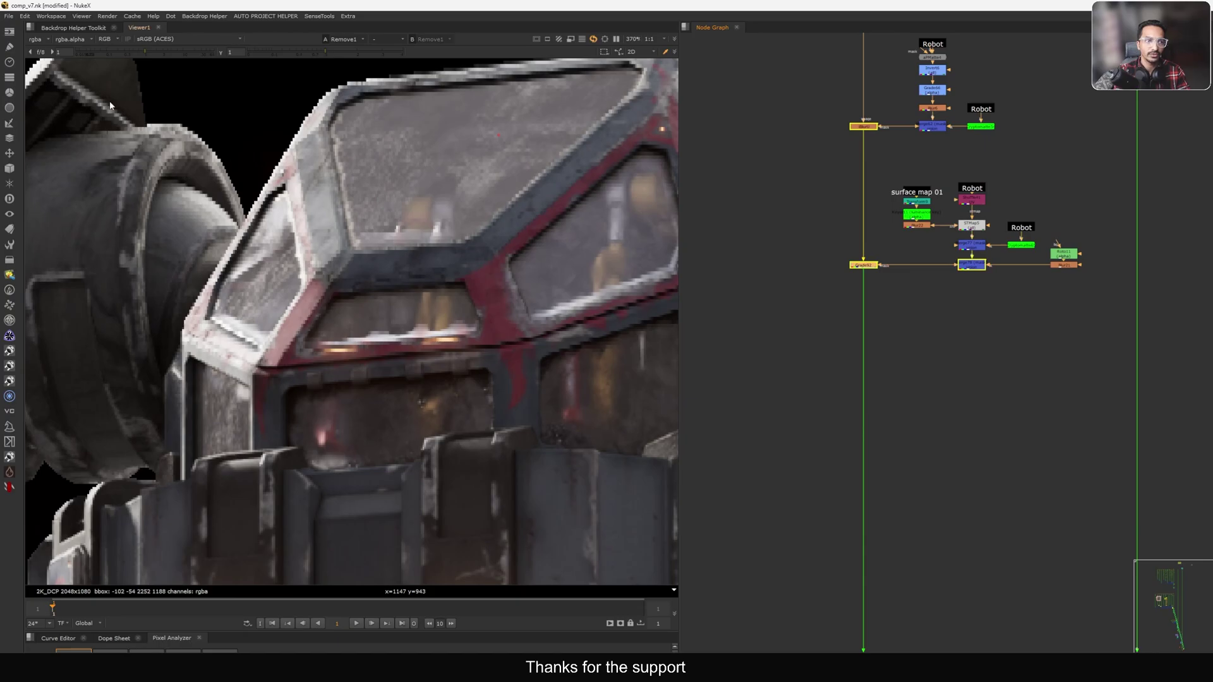
{"action": "left_click", "coordinate": [128, 53]}
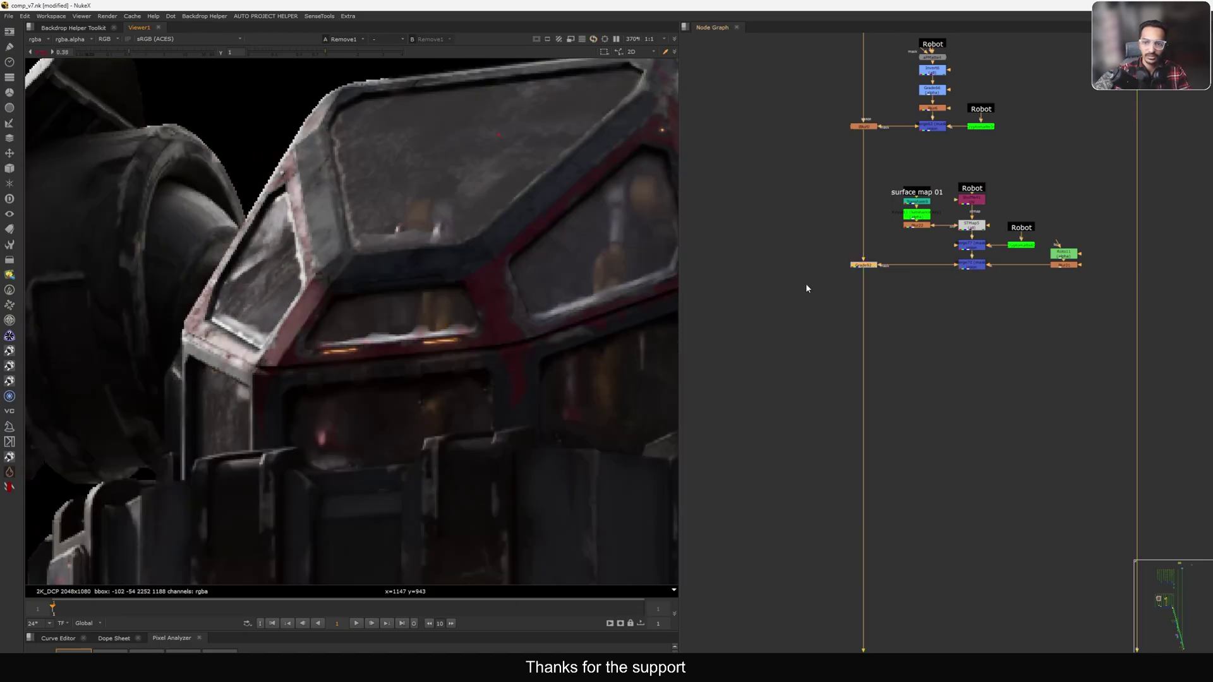
{"action": "left_click", "coordinate": [155, 53], "text": "ctrl"}
Step: Highlight the surface map 01, STMap, Cryptomatte and roto nodes that form the Grade92 mask
{"action": "middle_click_drag", "start_coordinate": [923, 239], "coordinate": [870, 255]}
{"action": "left_click_drag", "start_coordinate": [844, 181], "coordinate": [1045, 292]}
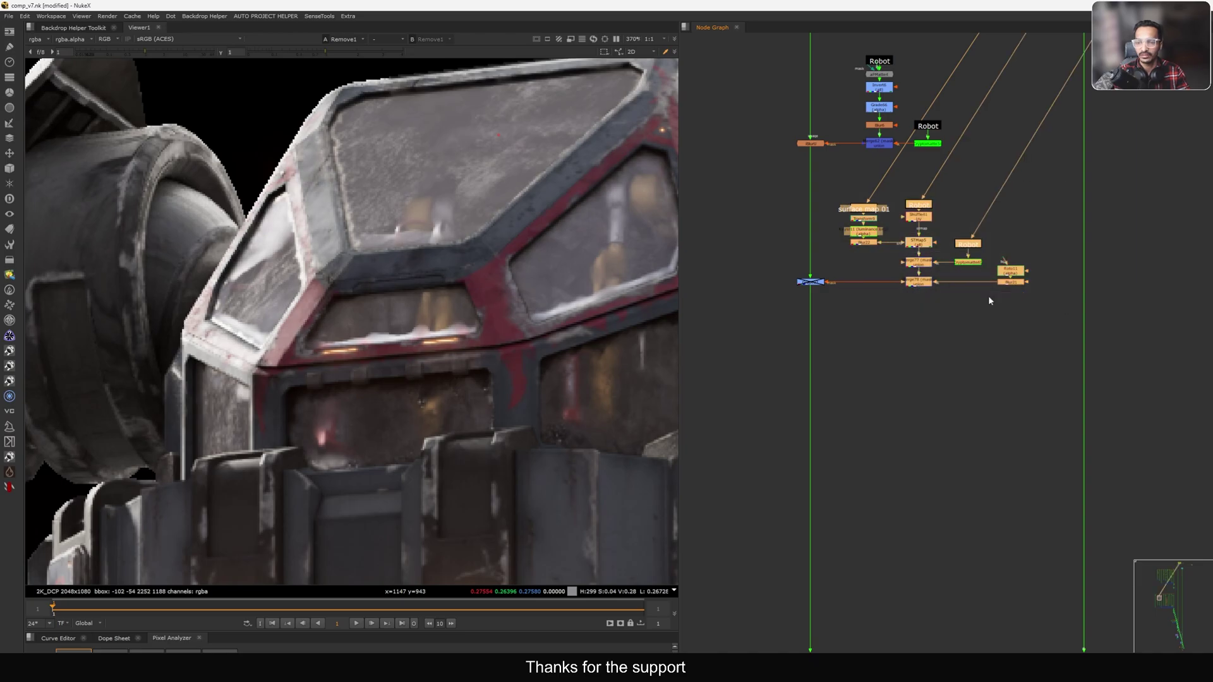
{"action": "scroll", "coordinate": [912, 284], "scroll_direction": "up", "scroll_amount": 3}
{"action": "left_click_drag", "start_coordinate": [925, 280], "coordinate": [948, 281]}
{"action": "scroll", "coordinate": [929, 288], "scroll_direction": "down", "scroll_amount": 2}
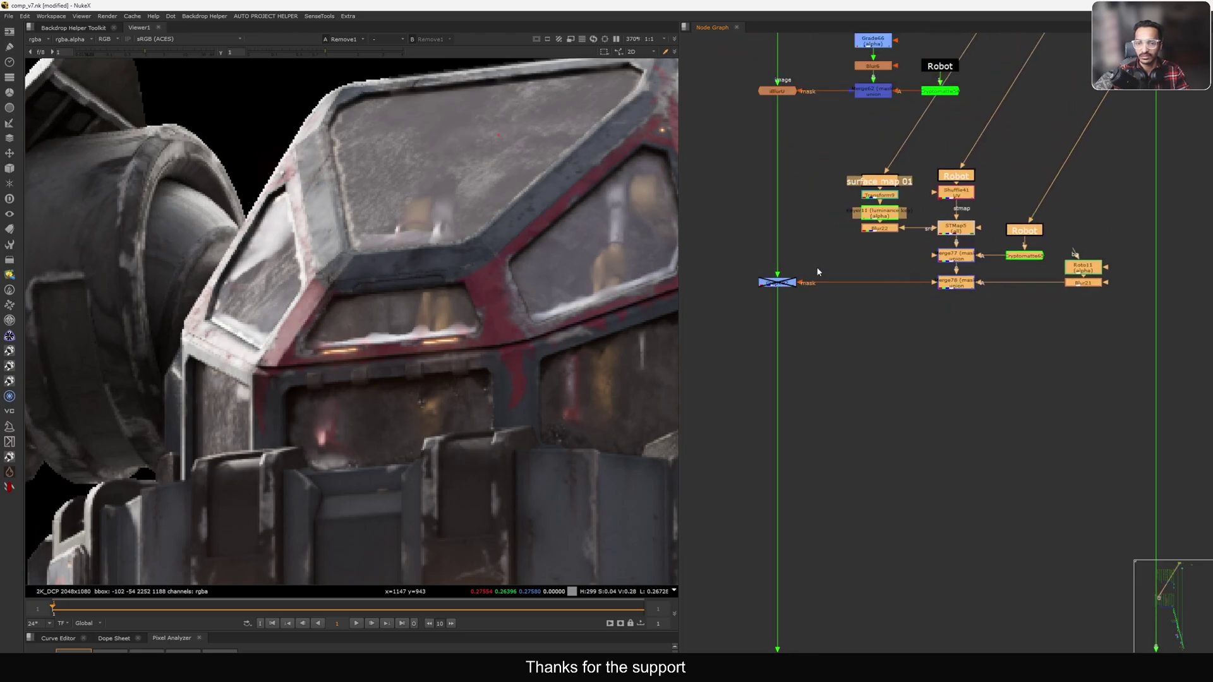
{"action": "left_click", "coordinate": [818, 272]}
Step: View the surface map 01 texture at its Transform node and at its source stamp, examining the detail up close
{"action": "scroll", "coordinate": [457, 298], "scroll_direction": "down", "scroll_amount": 8}
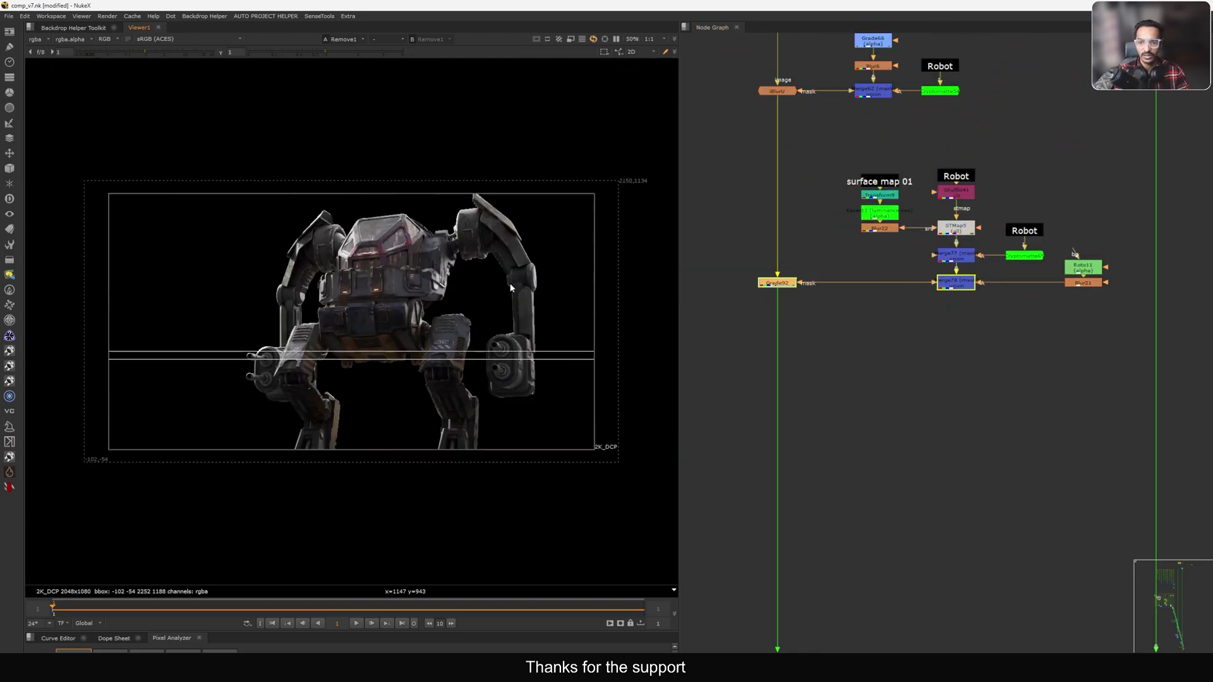
{"action": "left_click", "coordinate": [888, 195]}
{"action": "key", "text": "1"}
{"action": "left_click", "coordinate": [696, 229]}
{"action": "key", "text": "f"}
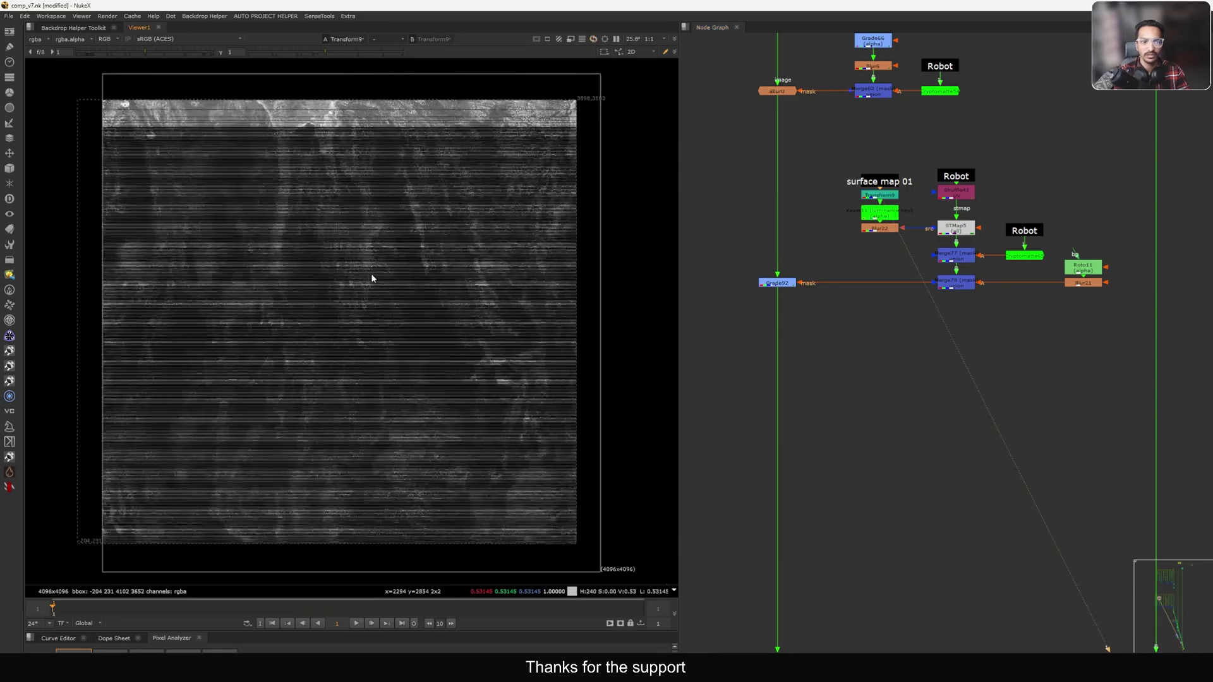
{"action": "scroll", "coordinate": [372, 278], "scroll_direction": "up", "scroll_amount": 6}
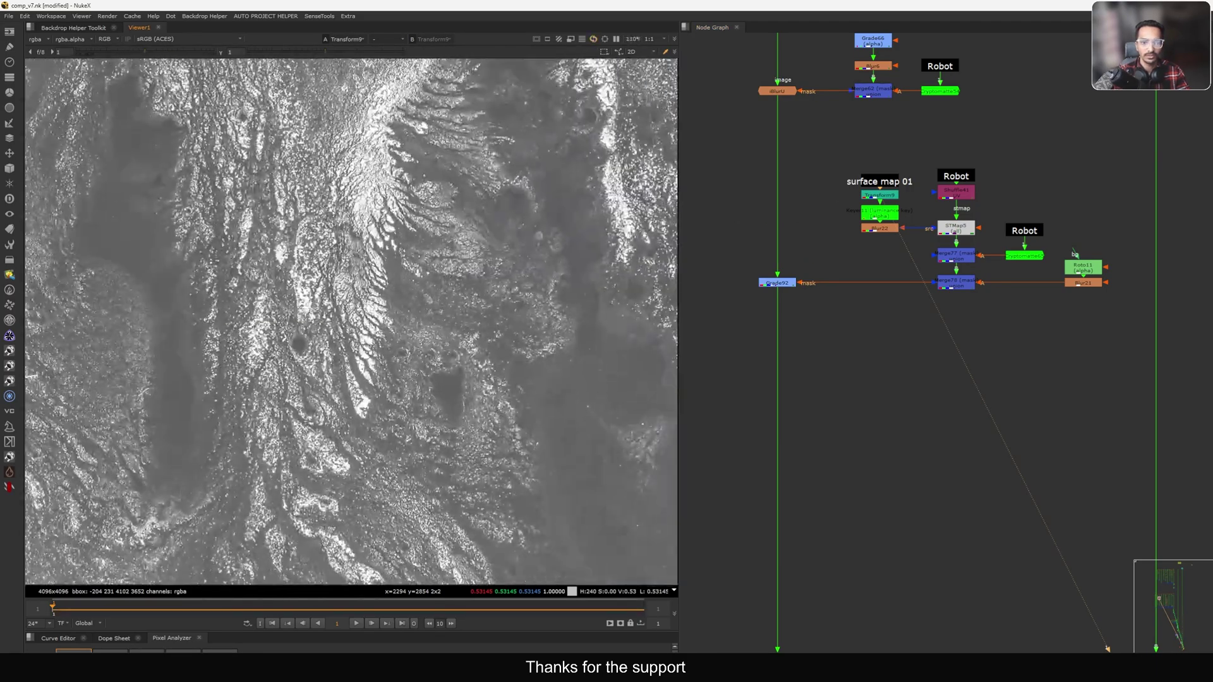
{"action": "key", "text": "f"}
{"action": "key", "text": "1"}
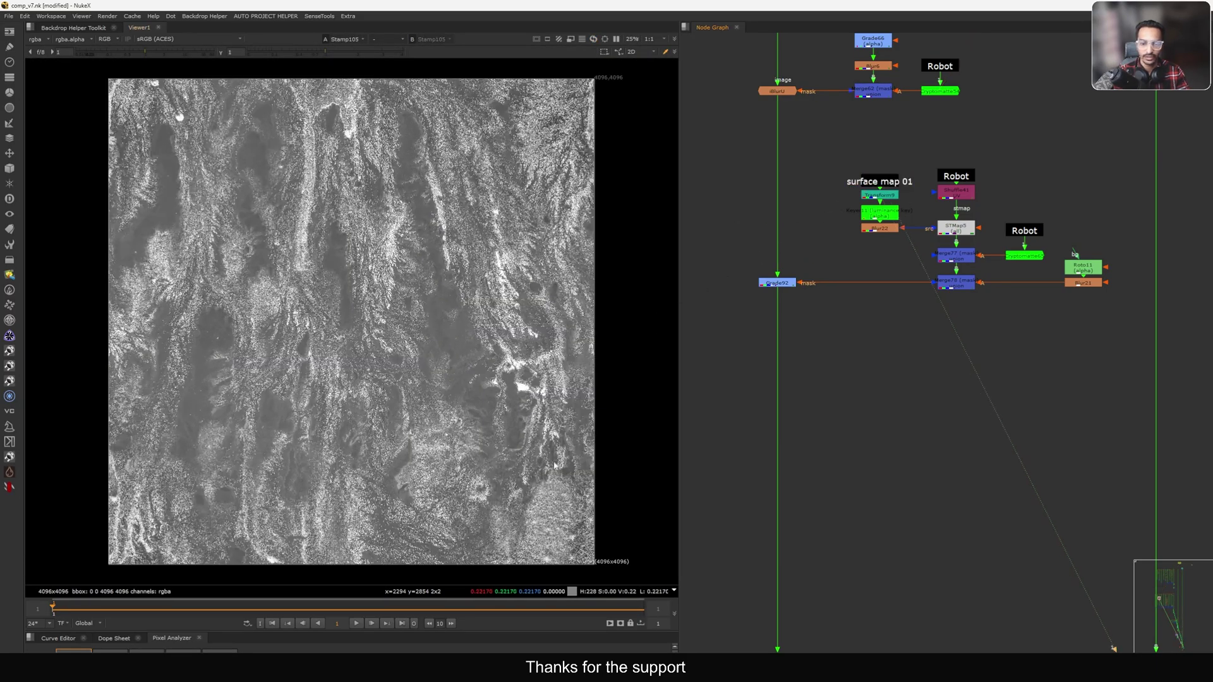
Step: Return to the recombined robot at the Remove node and look over the texture setups across the pass branches
{"action": "scroll", "coordinate": [863, 347], "scroll_direction": "down", "scroll_amount": 10}
{"action": "scroll", "coordinate": [921, 285], "scroll_direction": "up", "scroll_amount": 8}
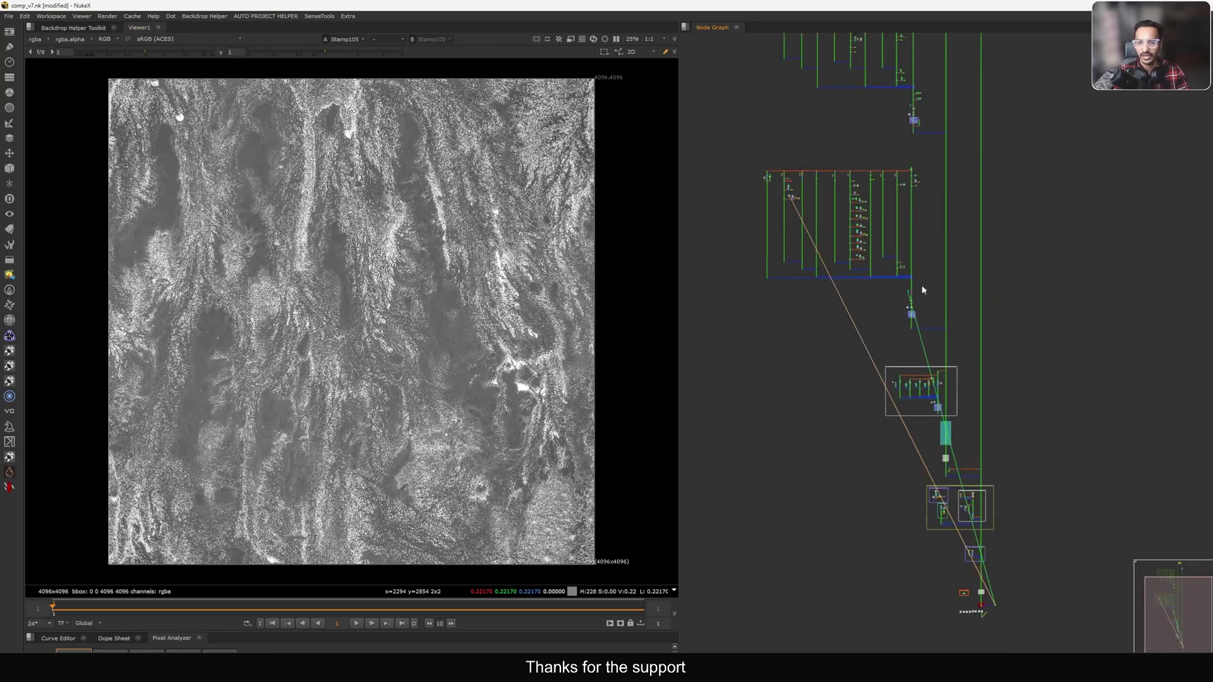
{"action": "left_click_drag", "start_coordinate": [951, 281], "coordinate": [951, 281]}
{"action": "key", "text": "1"}
{"action": "middle_click_drag", "start_coordinate": [741, 285], "coordinate": [797, 286]}
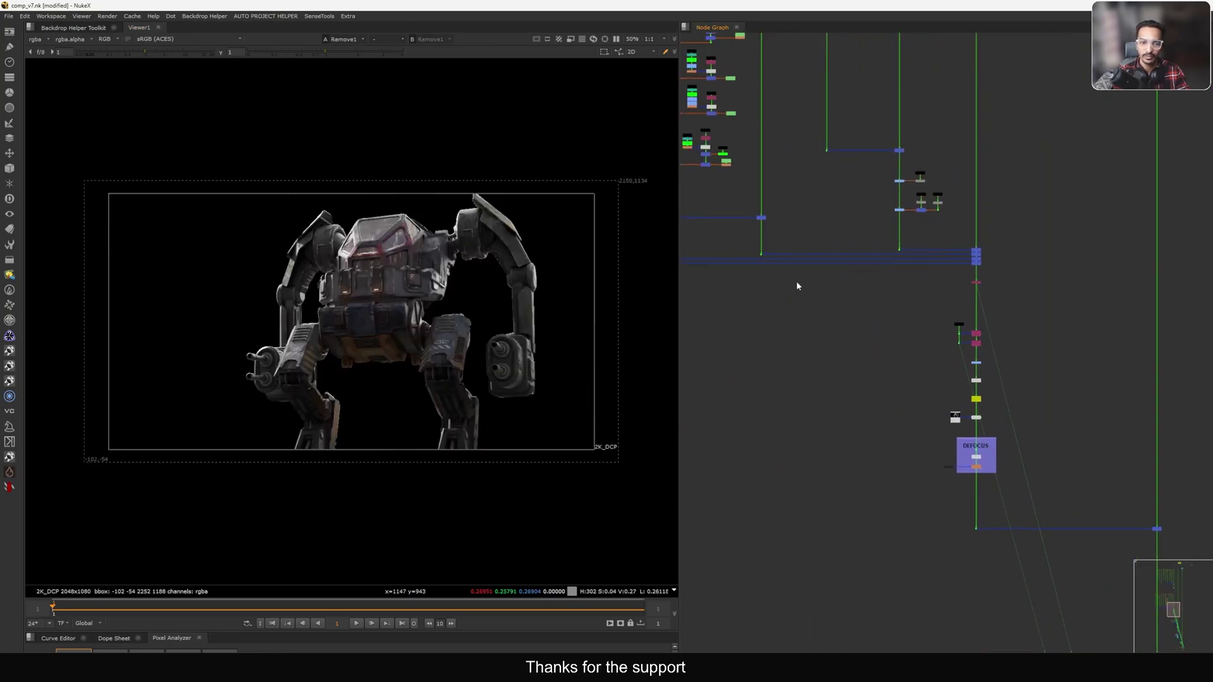
{"action": "middle_click_drag", "start_coordinate": [740, 240], "coordinate": [891, 317]}
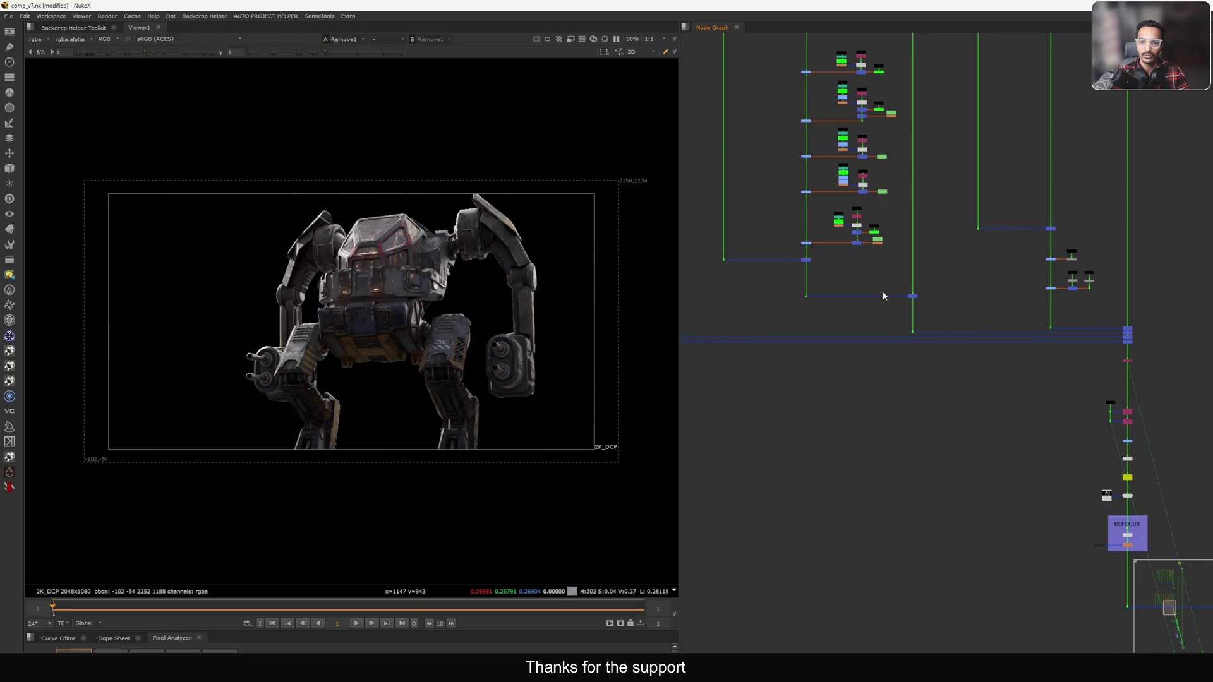
{"action": "middle_click_drag", "start_coordinate": [822, 267], "coordinate": [858, 336]}
{"action": "scroll", "coordinate": [858, 347], "scroll_direction": "down", "scroll_amount": 2}
{"action": "scroll", "coordinate": [884, 332], "scroll_direction": "down", "scroll_amount": 2}
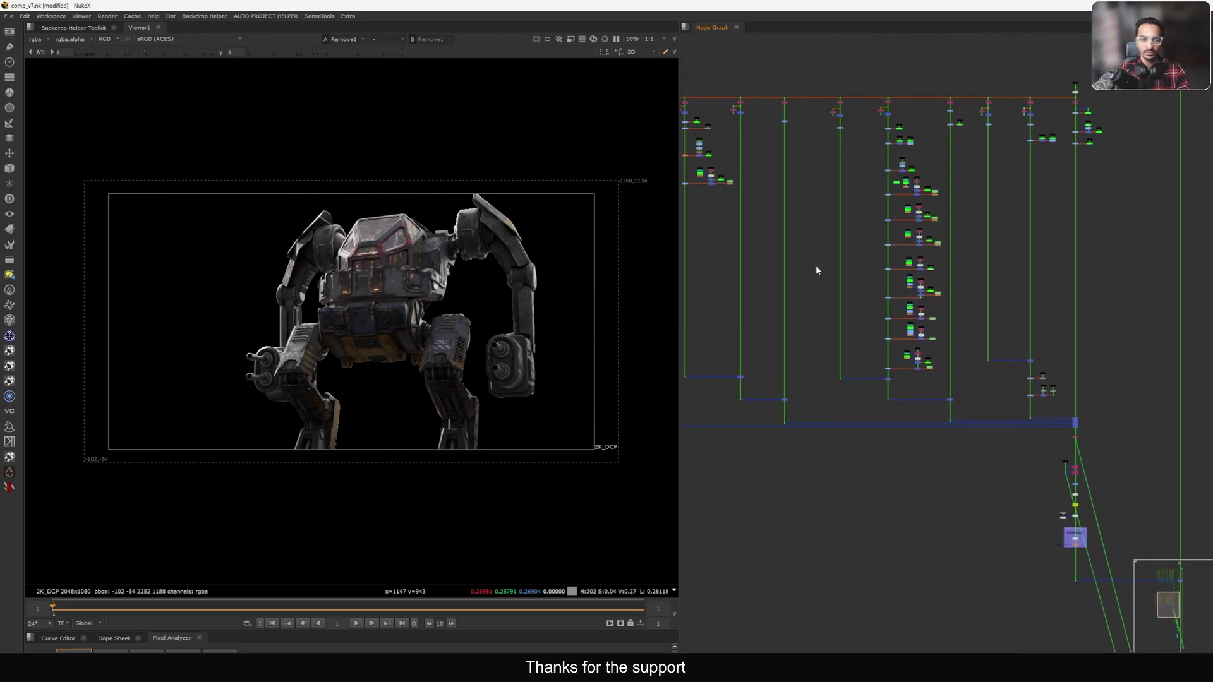
Step: Examine the textured cockpit glass and the vented side of the torso on the recombined robot up close
{"action": "scroll", "coordinate": [358, 218], "scroll_direction": "up", "scroll_amount": 10}
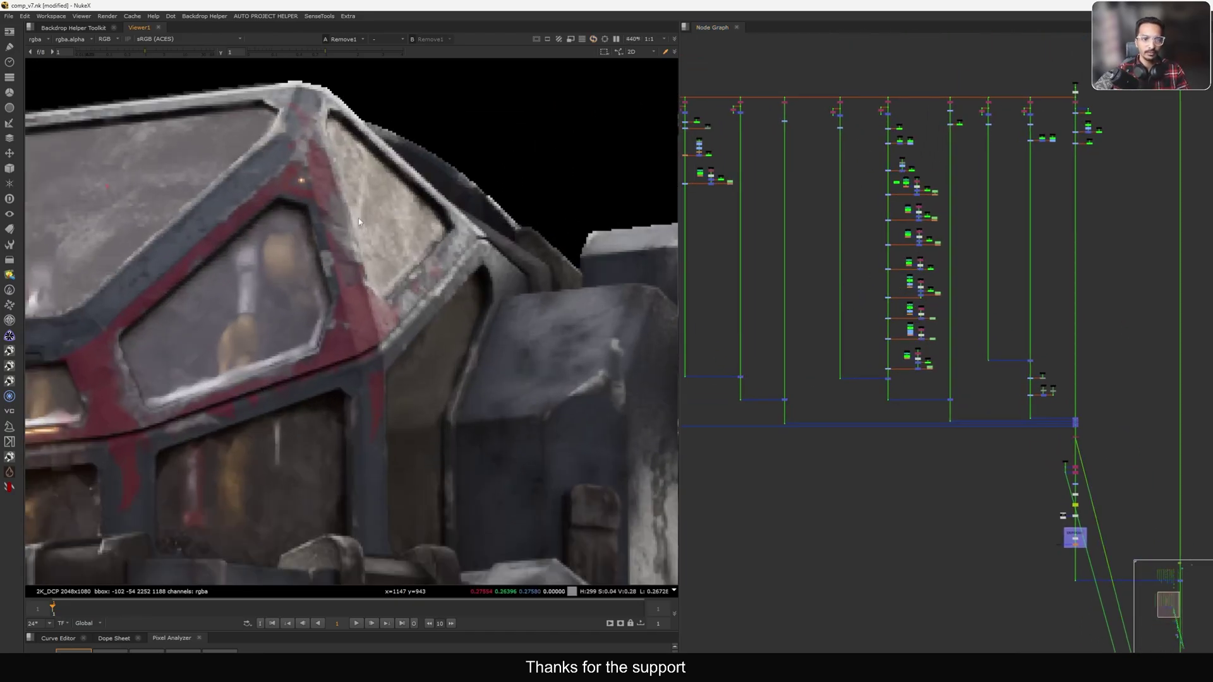
{"action": "scroll", "coordinate": [299, 229], "scroll_direction": "down", "scroll_amount": 4}
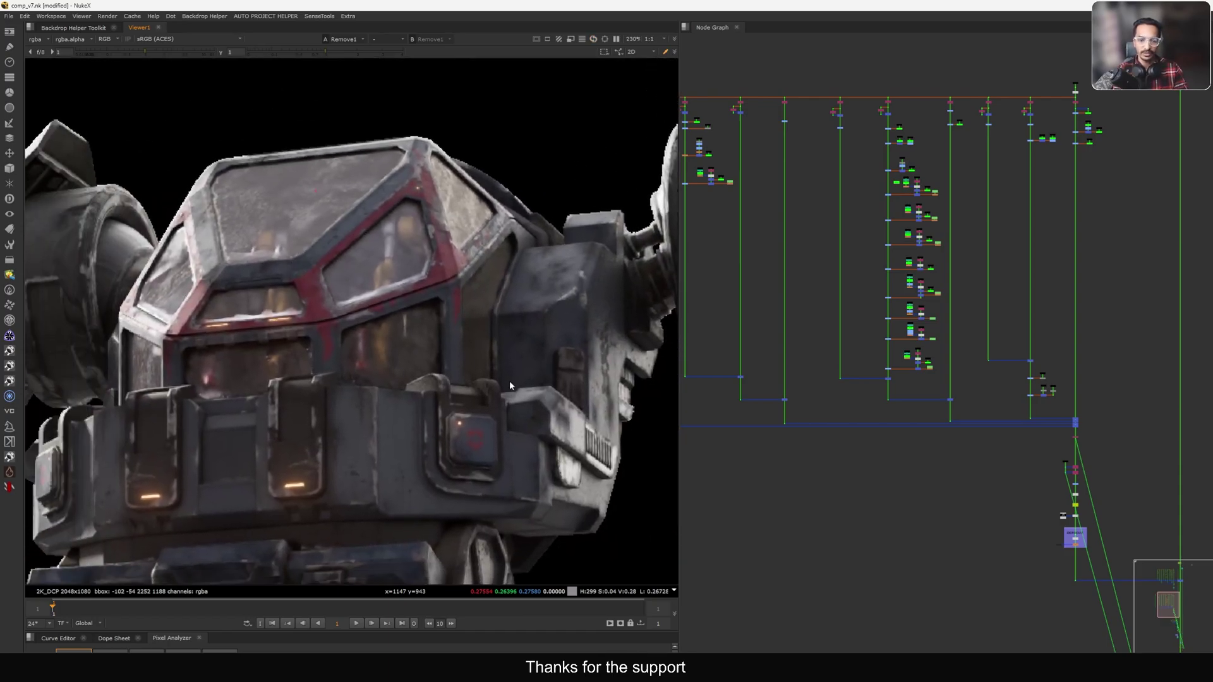
{"action": "middle_click_drag", "start_coordinate": [510, 385], "coordinate": [431, 319]}
{"action": "scroll", "coordinate": [410, 329], "scroll_direction": "up", "scroll_amount": 3}
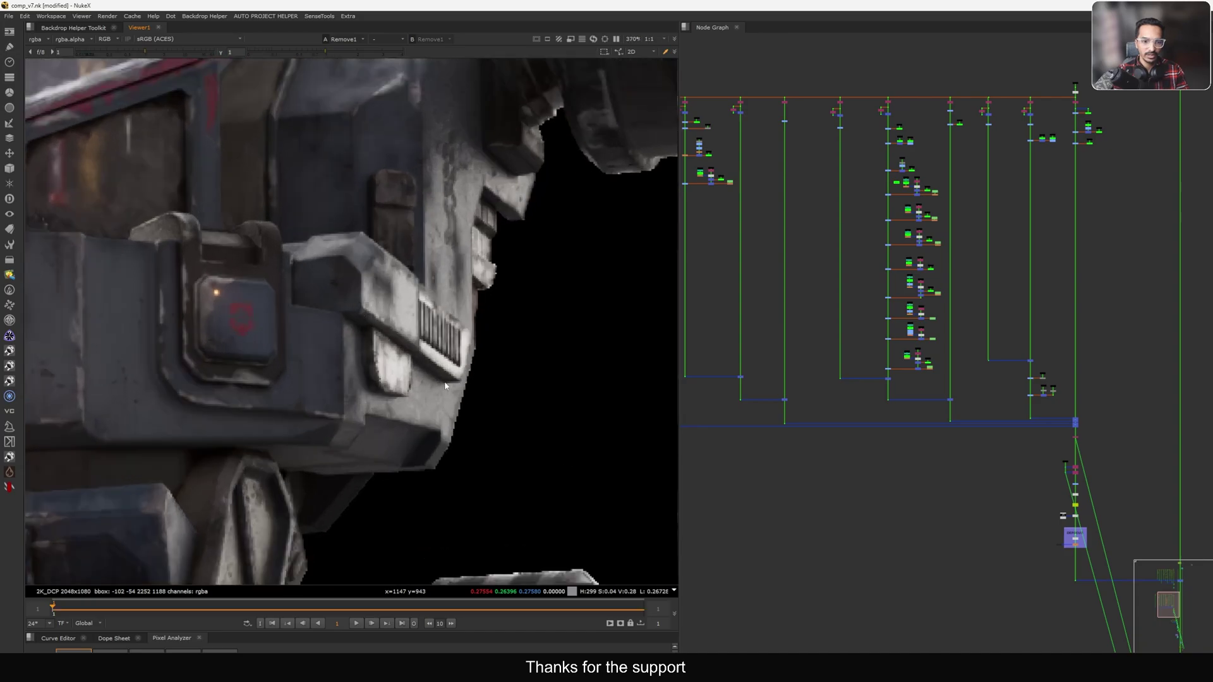
Step: View the original Robot render at Dot91, close on the torso's side vent
{"action": "middle_click_drag", "start_coordinate": [1042, 477], "coordinate": [958, 395]}
{"action": "scroll", "coordinate": [986, 411], "scroll_direction": "up", "scroll_amount": 2}
{"action": "scroll", "coordinate": [995, 392], "scroll_direction": "up", "scroll_amount": 3}
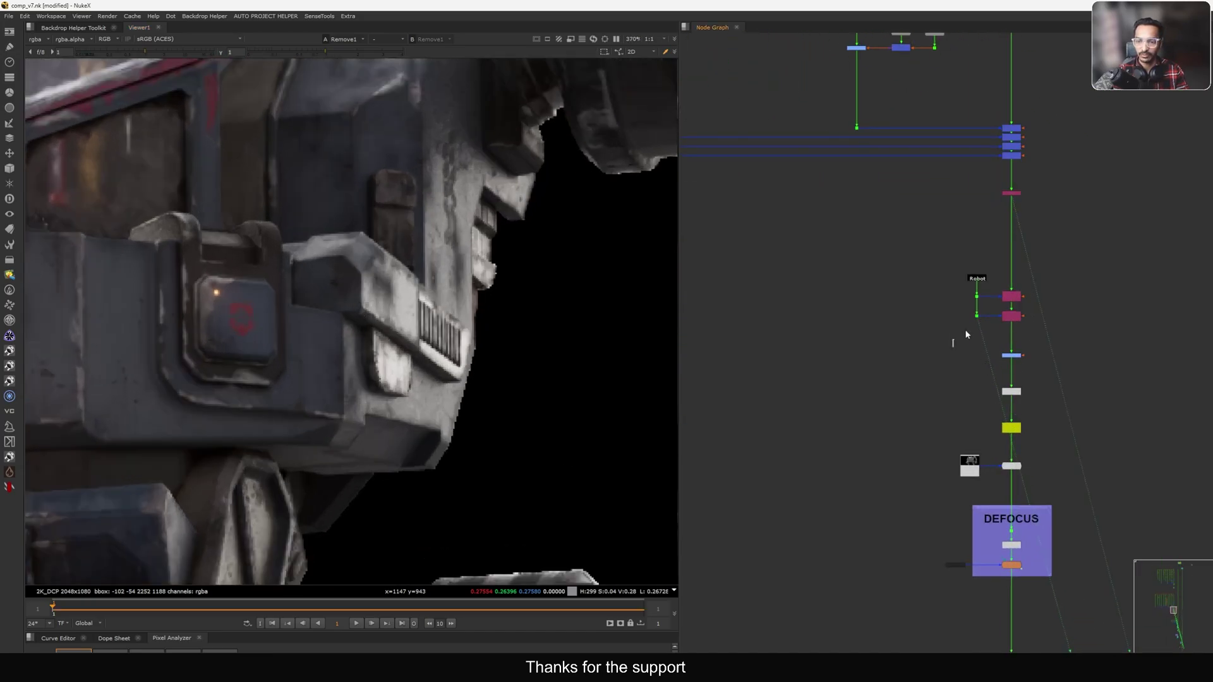
{"action": "left_click_drag", "start_coordinate": [965, 330], "coordinate": [986, 308]}
{"action": "key", "text": "1"}
{"action": "middle_click_drag", "start_coordinate": [979, 326], "coordinate": [986, 253]}
{"action": "scroll", "coordinate": [373, 369], "scroll_direction": "up", "scroll_amount": 3}
{"action": "scroll", "coordinate": [986, 395], "scroll_direction": "up", "scroll_amount": 2}
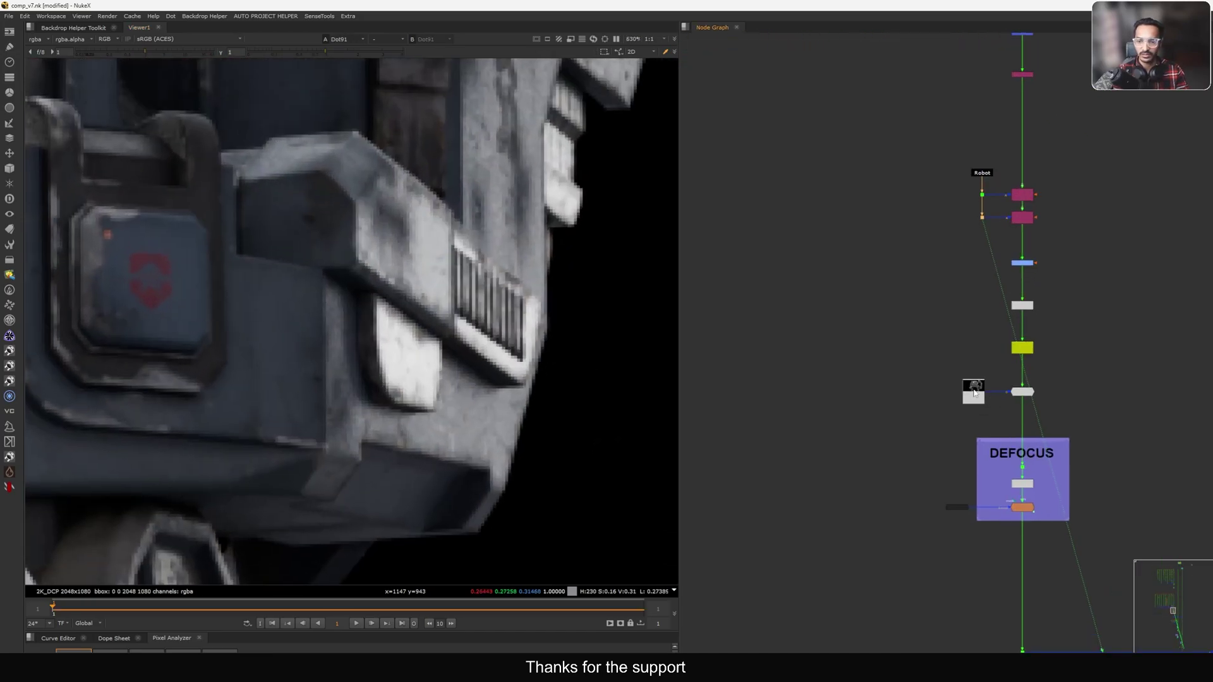
Step: Assign Read6 to the viewer alongside Dot91 and switch between them to compare the torso's side surface
{"action": "left_click", "coordinate": [976, 392]}
{"action": "key", "text": "2"}
{"action": "left_click", "coordinate": [766, 362]}
{"action": "key", "text": "1"}
{"action": "key", "text": "2"}
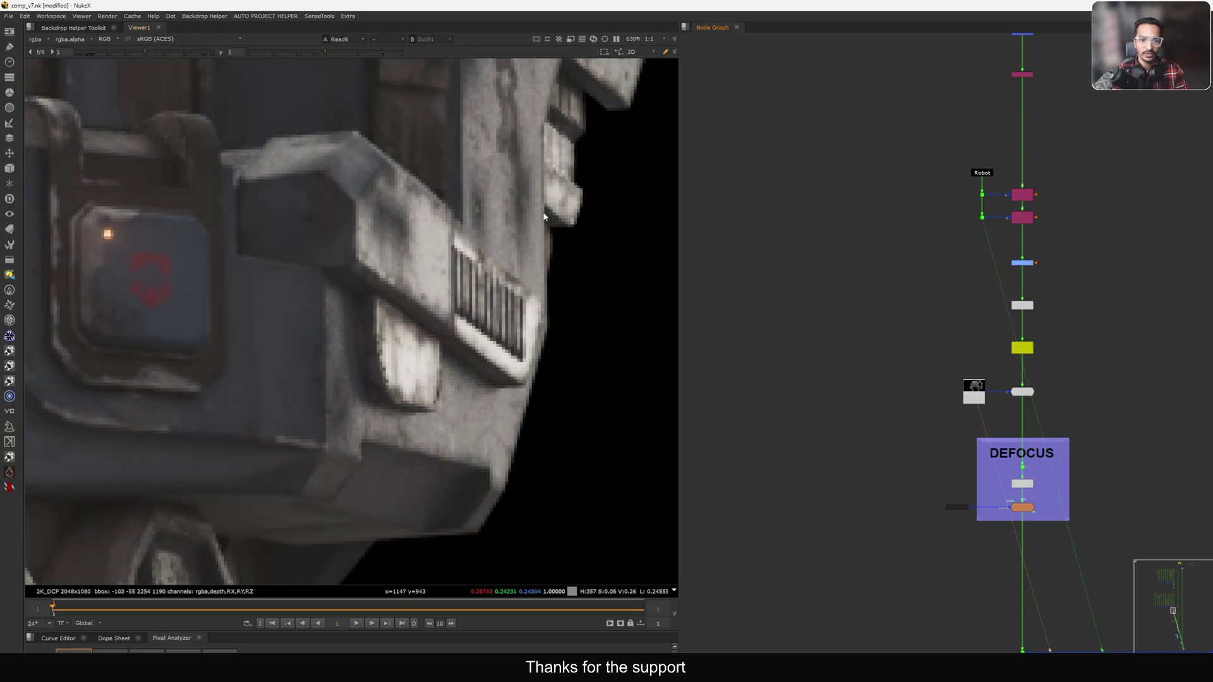
{"action": "middle_click_drag", "start_coordinate": [546, 183], "coordinate": [503, 257]}
{"action": "key", "text": "1"}
{"action": "key", "text": "2"}
{"action": "key", "text": "1"}
{"action": "key", "text": "1"}
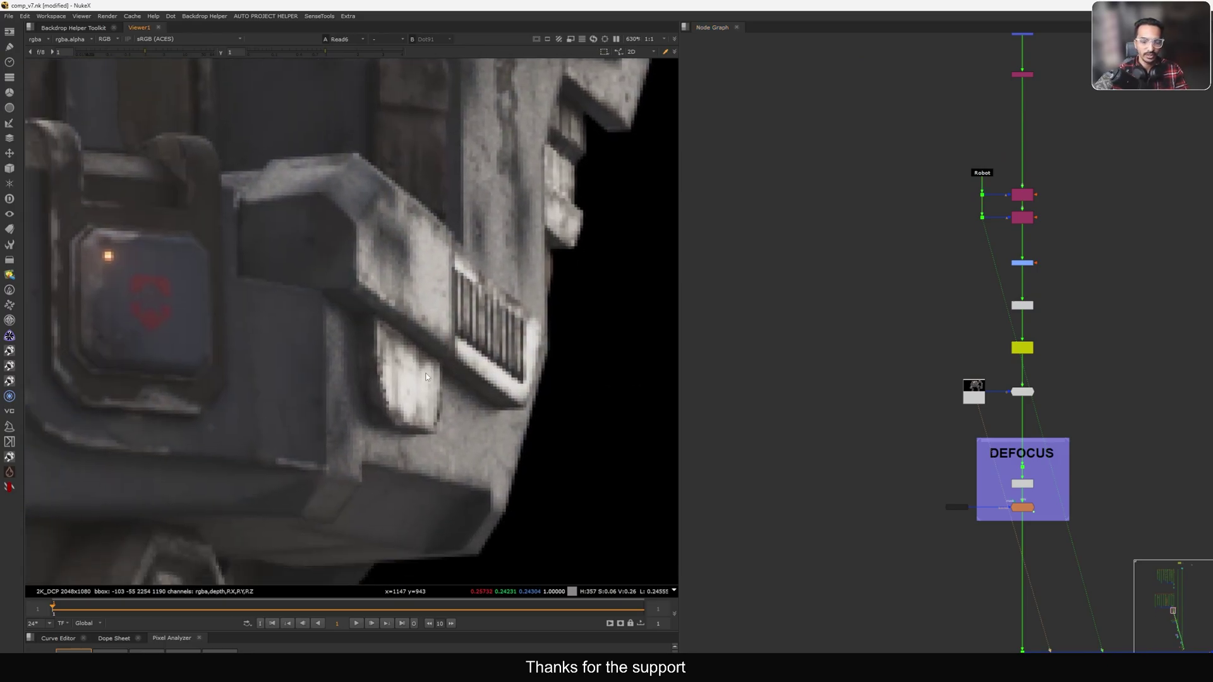
Step: View the whole robot in Read6 and compare its elbow joint with the original render at Dot91
{"action": "key", "text": "f"}
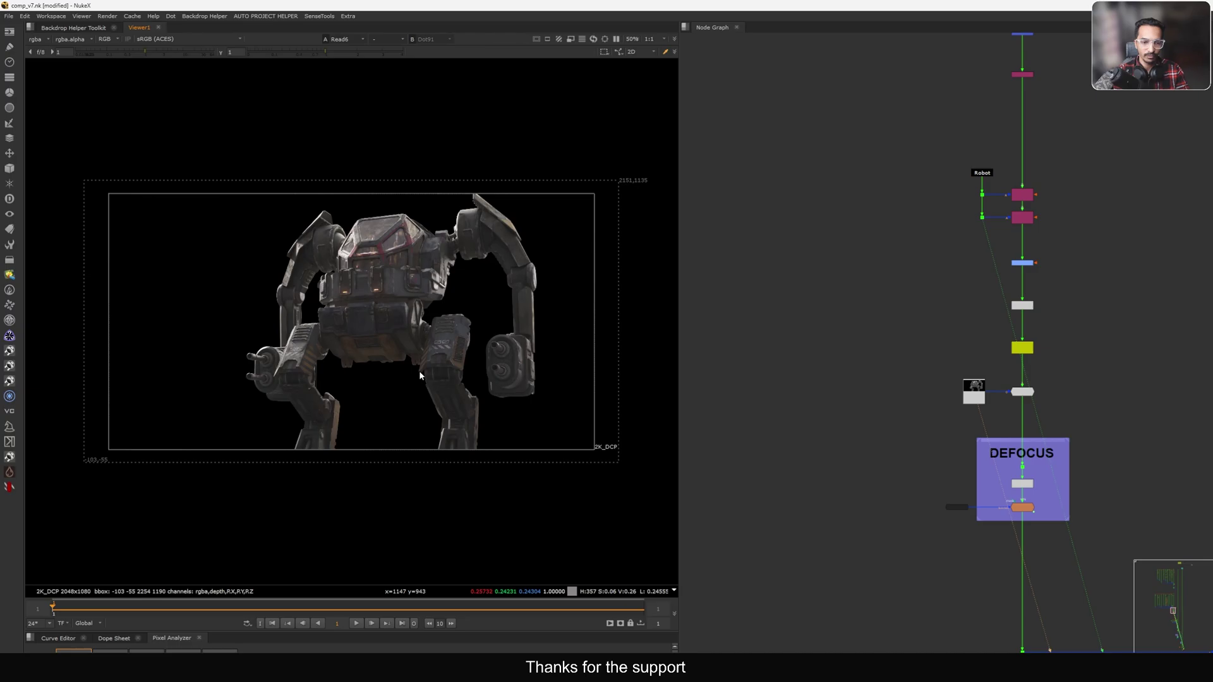
{"action": "key", "text": "plus"}
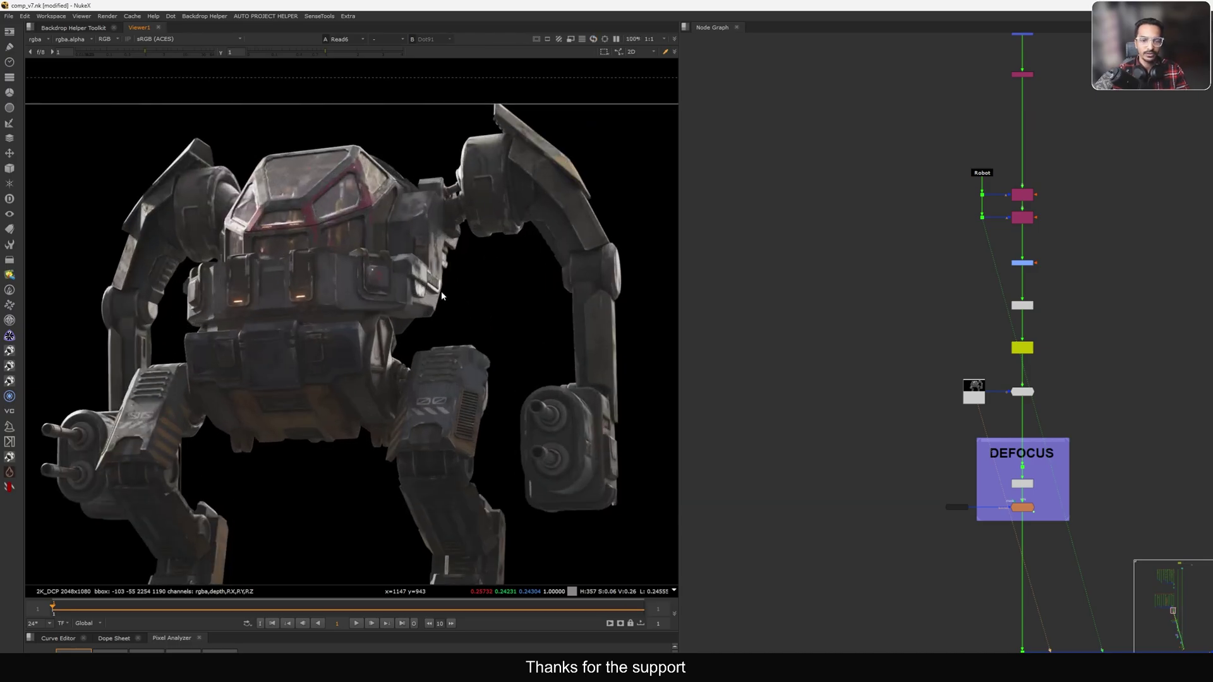
{"action": "scroll", "coordinate": [453, 282], "scroll_direction": "up", "scroll_amount": 5}
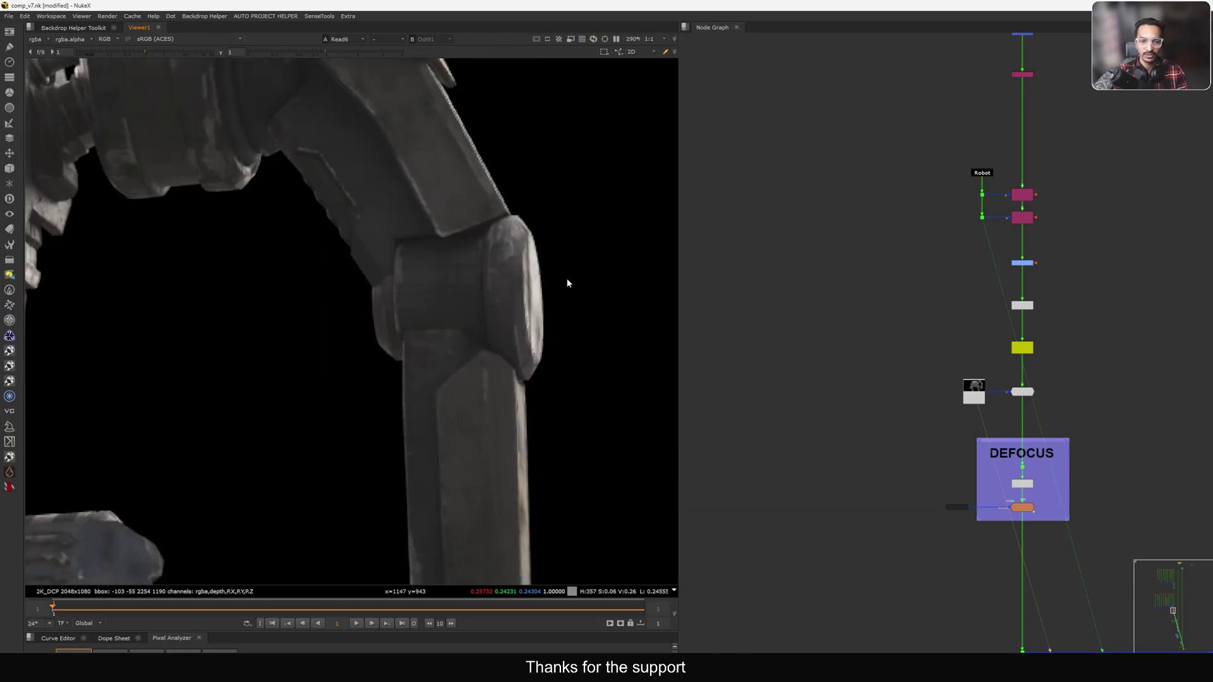
{"action": "key", "text": "1"}
{"action": "scroll", "coordinate": [565, 296], "scroll_direction": "up", "scroll_amount": 1}
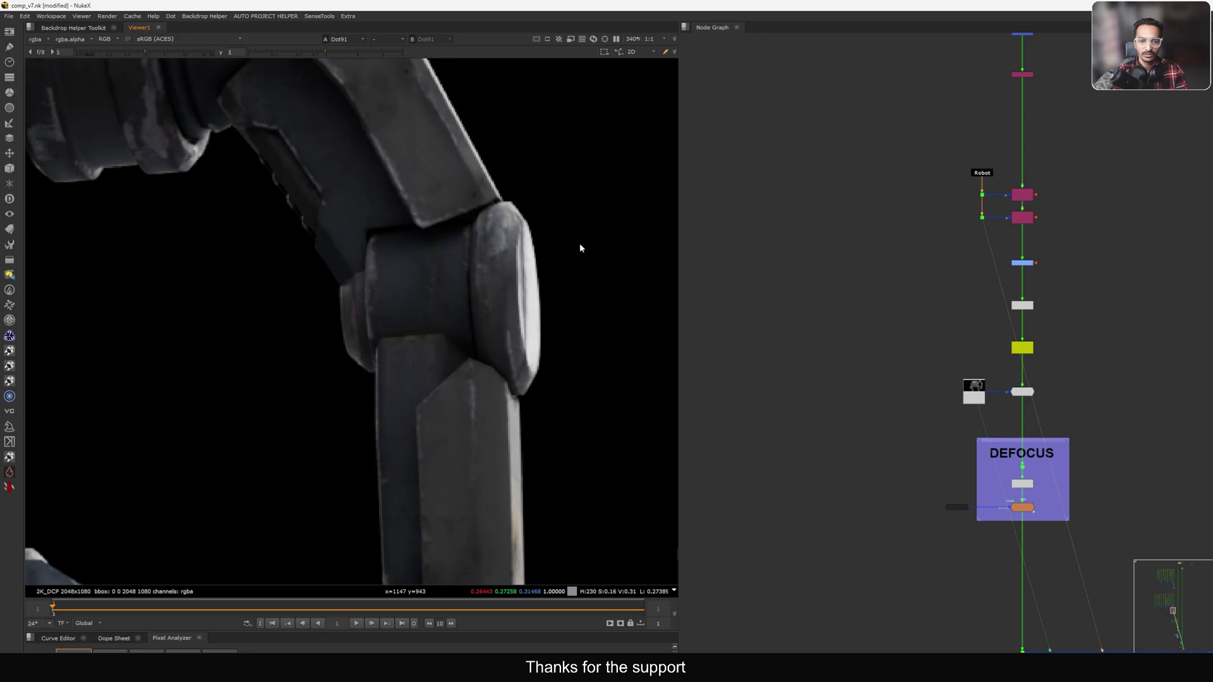
Step: Compare the elbow joint between Dot91 and Read6 up close, and view the whole robot in Read6
{"action": "left_click_drag", "start_coordinate": [579, 244], "coordinate": [511, 362]}
{"action": "scroll", "coordinate": [536, 336], "scroll_direction": "up", "scroll_amount": 1}
{"action": "middle_click_drag", "start_coordinate": [568, 318], "coordinate": [526, 300]}
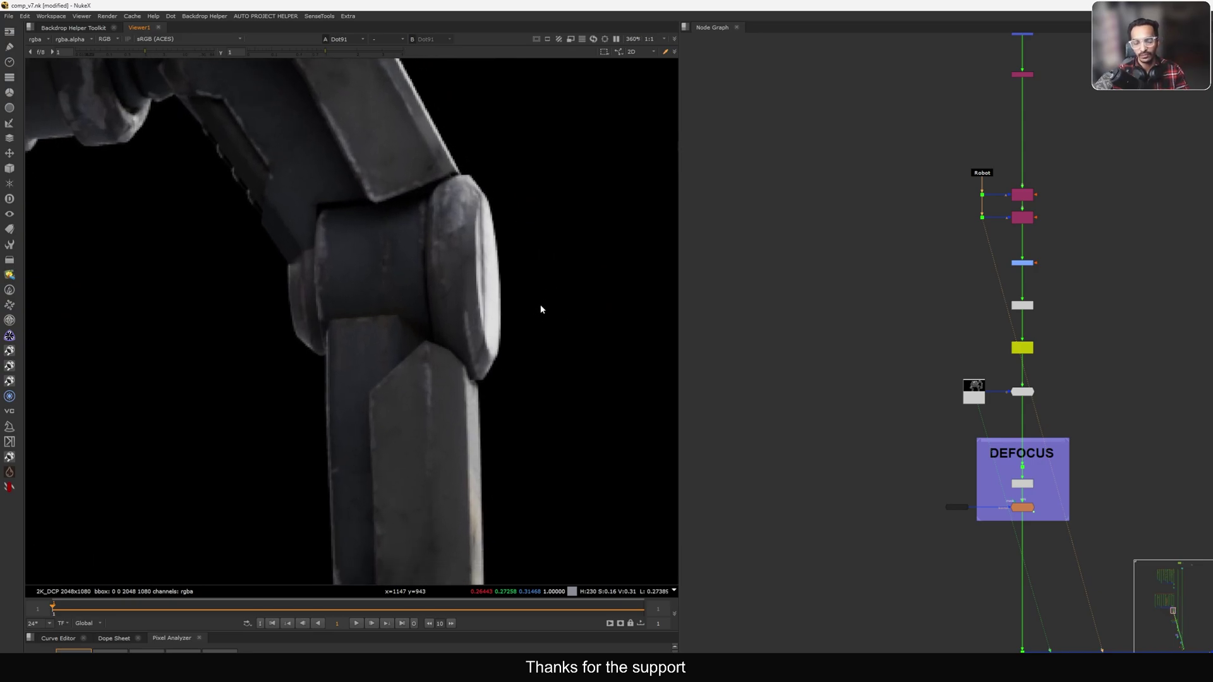
{"action": "key", "text": "2"}
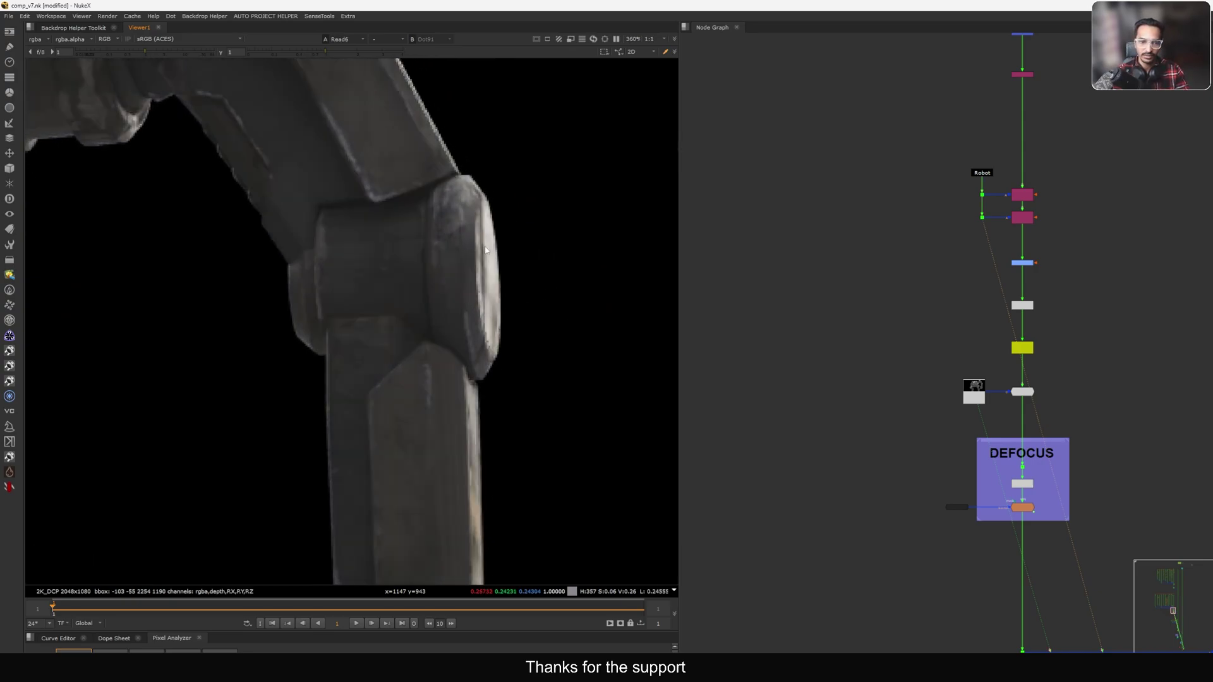
{"action": "key", "text": "f"}
Step: View the render pass at Dot54, downstream of the surface-map merges, with the viewer gain set to 4.2
{"action": "middle_click_drag", "start_coordinate": [894, 144], "coordinate": [896, 284]}
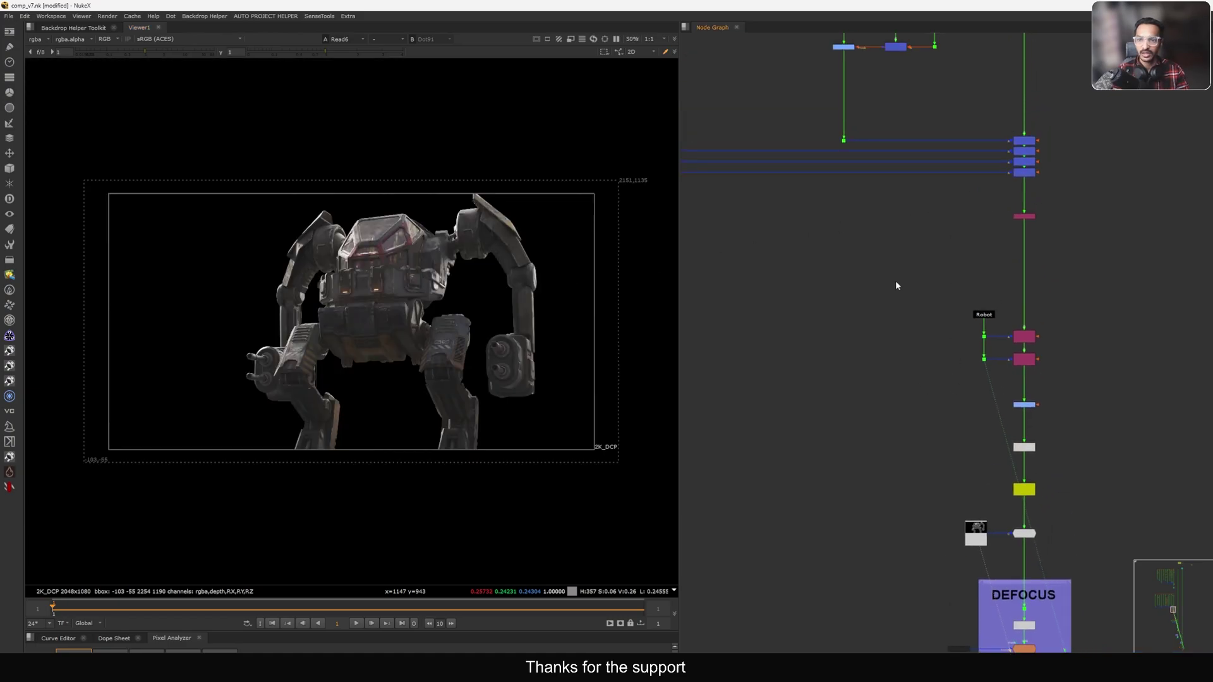
{"action": "scroll", "coordinate": [896, 285], "scroll_direction": "down", "scroll_amount": 6}
{"action": "middle_click_drag", "start_coordinate": [751, 153], "coordinate": [925, 324]}
{"action": "scroll", "coordinate": [910, 290], "scroll_direction": "down", "scroll_amount": 6}
{"action": "middle_click_drag", "start_coordinate": [945, 414], "coordinate": [887, 312]}
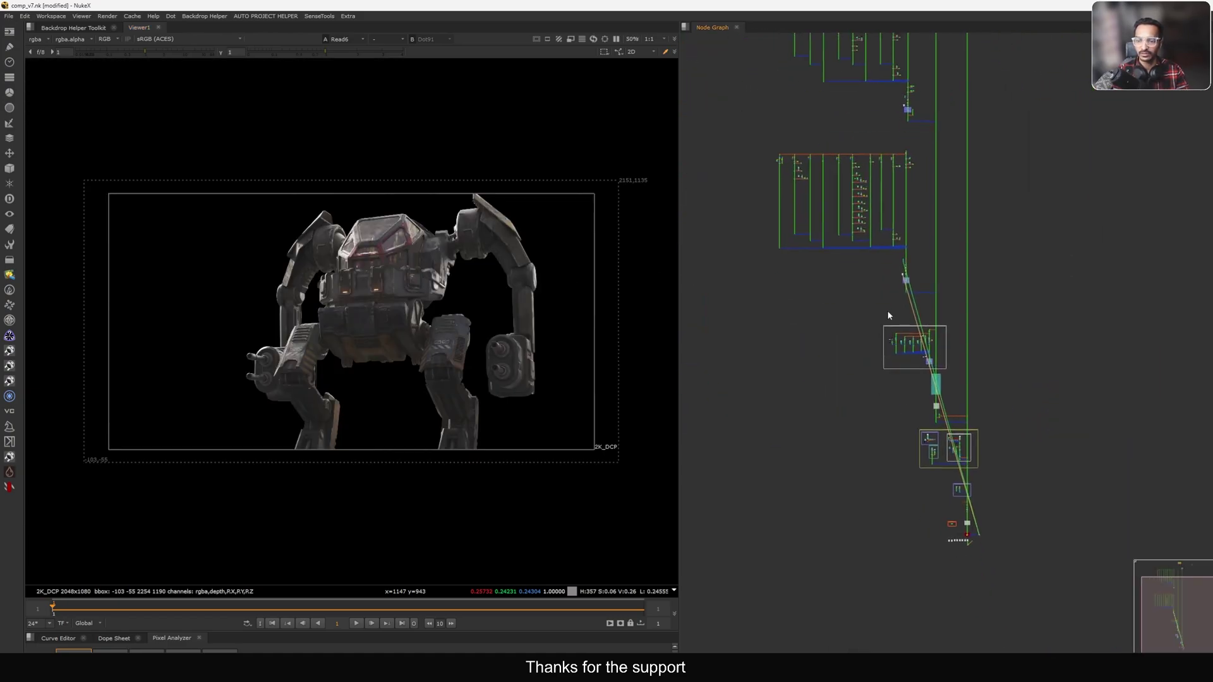
{"action": "scroll", "coordinate": [874, 243], "scroll_direction": "up", "scroll_amount": 7}
{"action": "left_click_drag", "start_coordinate": [850, 251], "coordinate": [902, 222]}
{"action": "key", "text": "1"}
{"action": "middle_click_drag", "start_coordinate": [902, 225], "coordinate": [966, 246]}
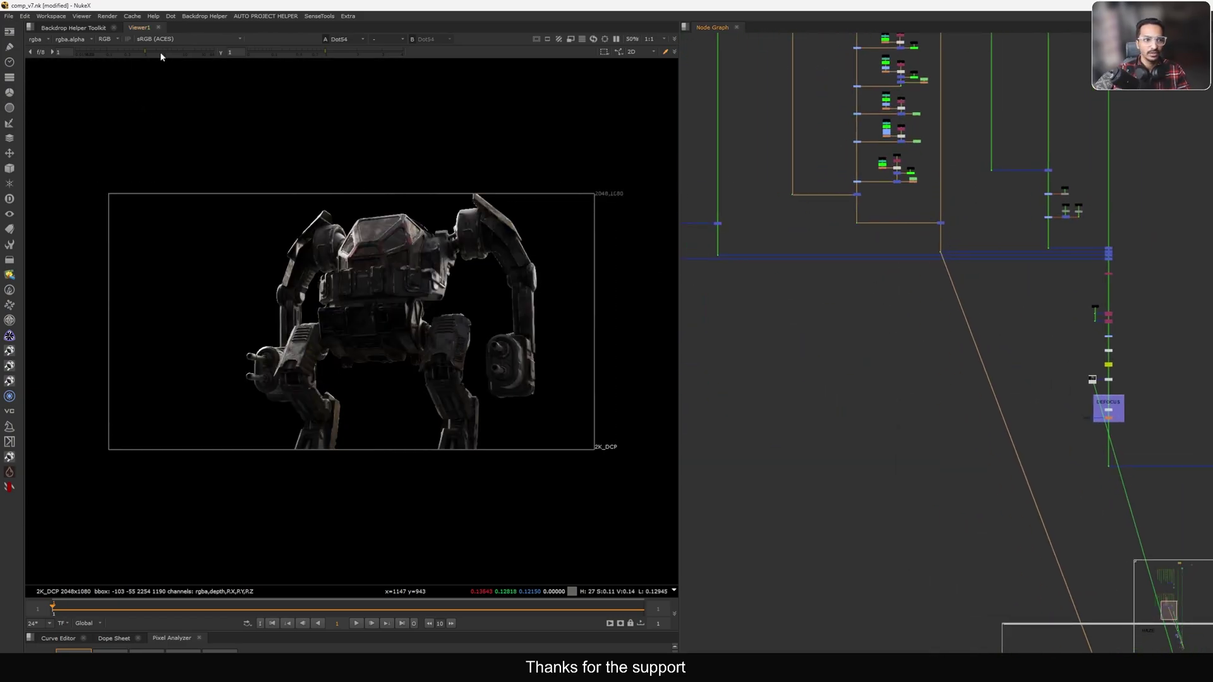
{"action": "left_click_drag", "start_coordinate": [160, 53], "coordinate": [168, 53]}
Step: Disable the surface-map merges along this pass's column, re-enabling the first two, and inspect the robot's cockpit
{"action": "left_click_drag", "start_coordinate": [900, 182], "coordinate": [934, 431]}
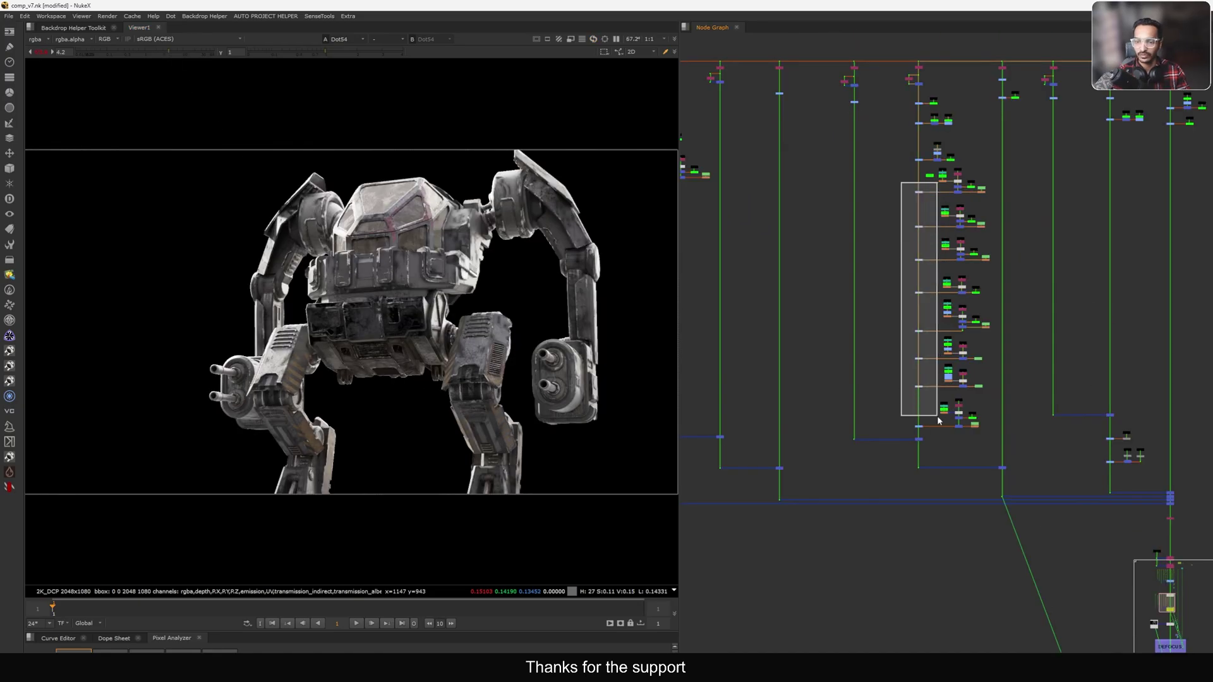
{"action": "scroll", "coordinate": [941, 187], "scroll_direction": "up", "scroll_amount": 3}
{"action": "left_click_drag", "start_coordinate": [951, 178], "coordinate": [908, 272]}
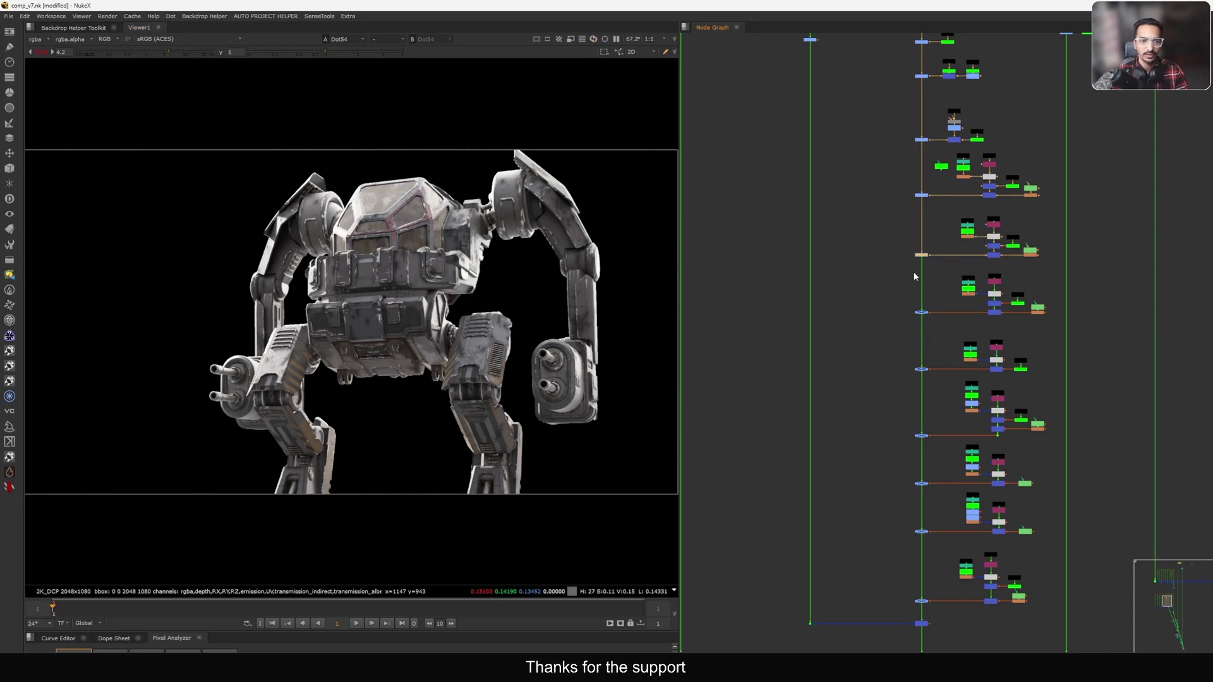
{"action": "left_click", "coordinate": [914, 272]}
{"action": "scroll", "coordinate": [397, 231], "scroll_direction": "up", "scroll_amount": 5}
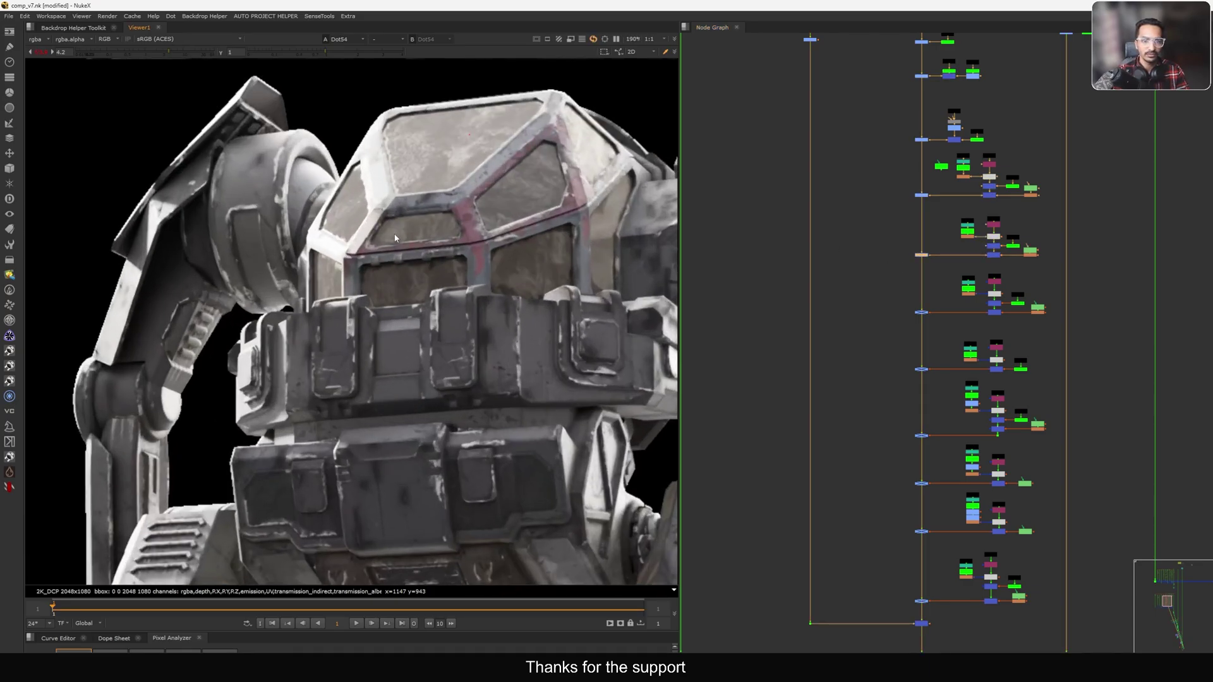
{"action": "scroll", "coordinate": [388, 234], "scroll_direction": "down", "scroll_amount": 5}
{"action": "scroll", "coordinate": [930, 276], "scroll_direction": "up", "scroll_amount": 3}
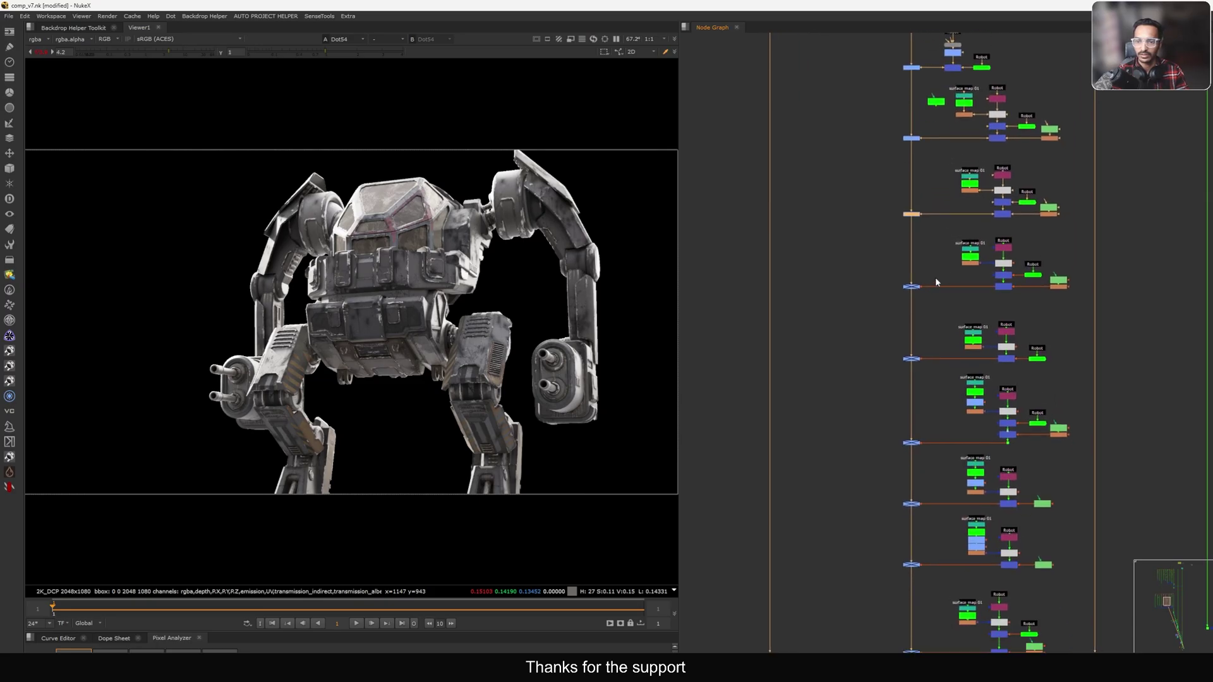
Step: Re-enable the third surface-map merge in the column and compare its effect on the cockpit and torso
{"action": "left_click", "coordinate": [911, 286]}
{"action": "key", "text": "d"}
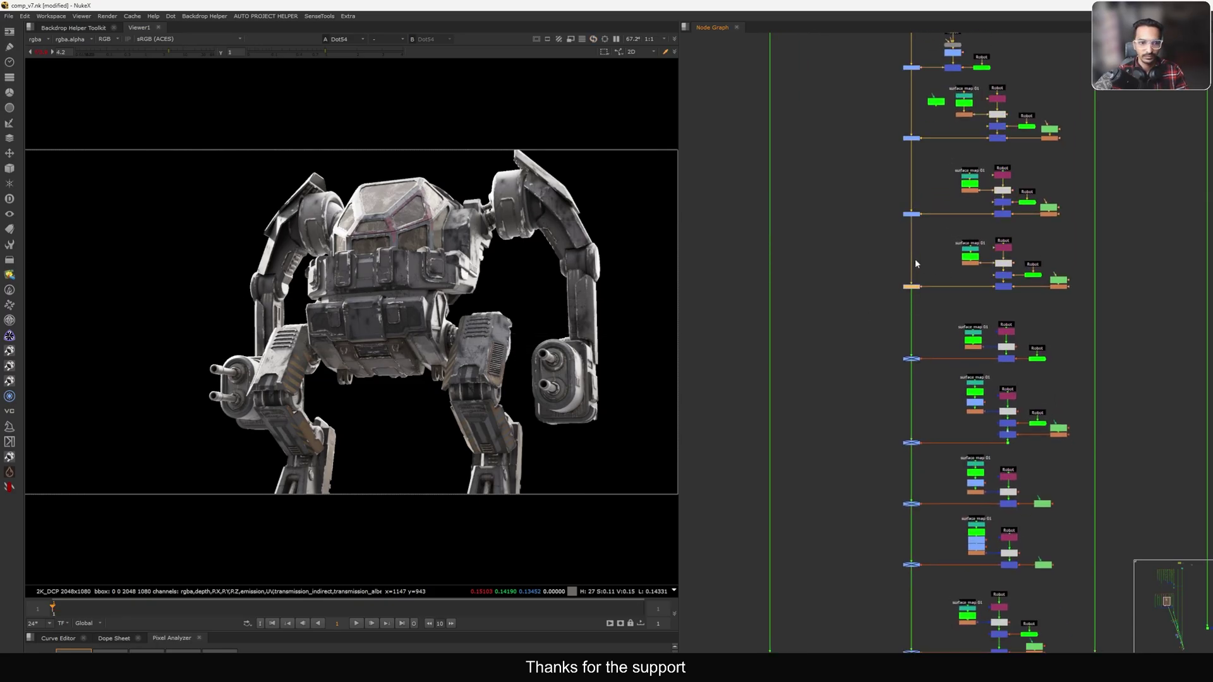
{"action": "scroll", "coordinate": [395, 222], "scroll_direction": "up", "scroll_amount": 8}
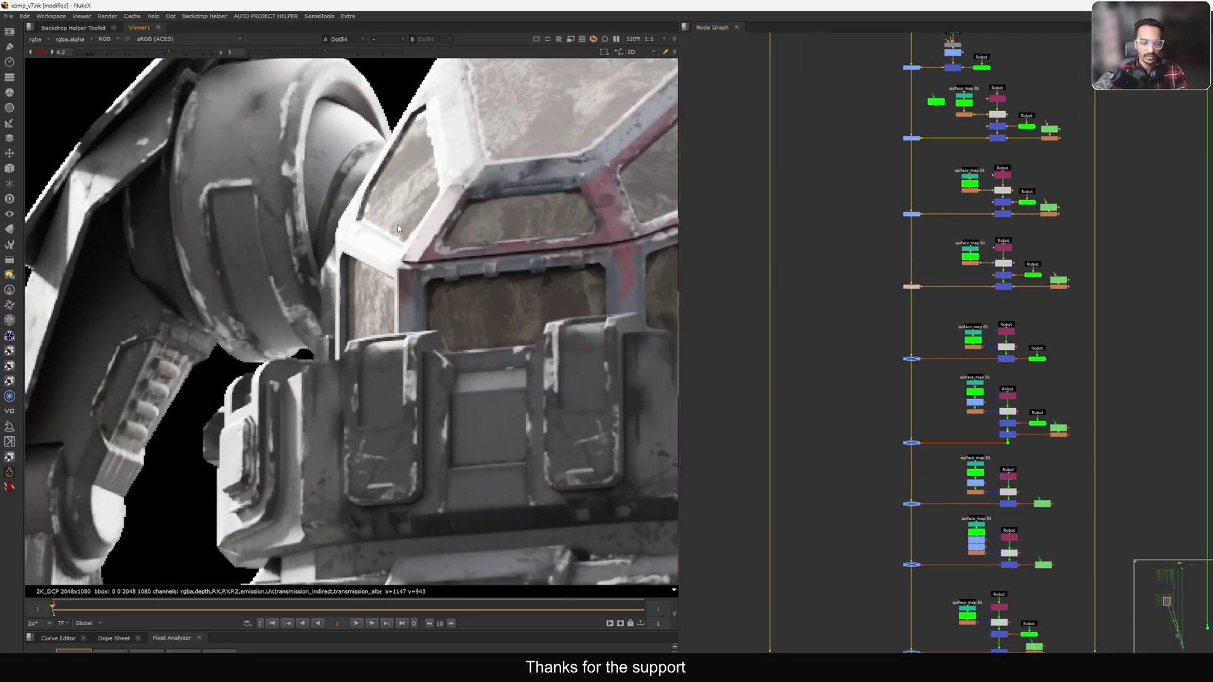
{"action": "key", "text": "f"}
{"action": "key", "text": "d"}
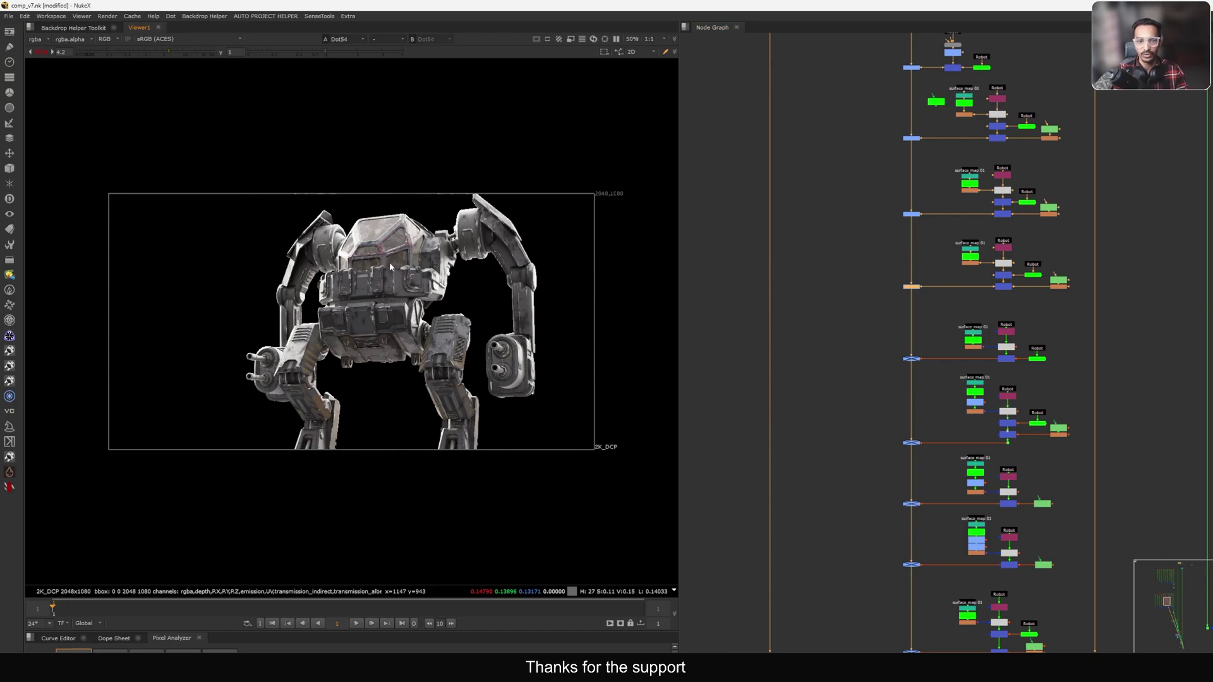
{"action": "key", "text": "f"}
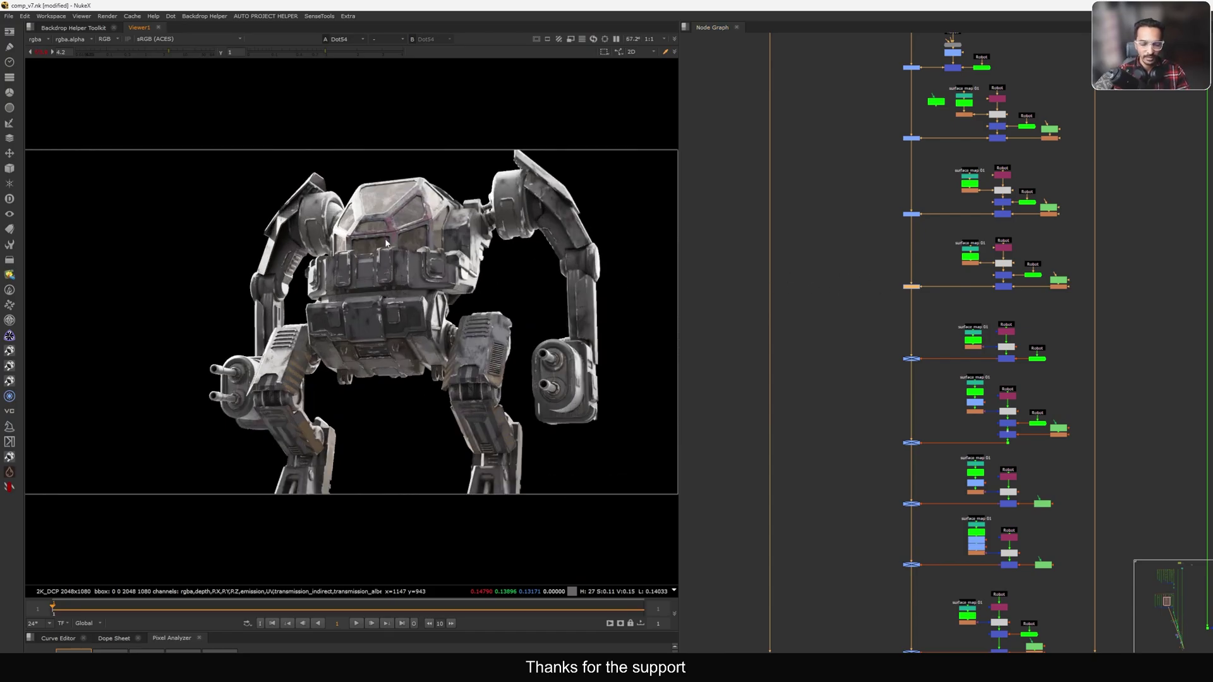
Step: Re-enable the fourth surface-map merge in the column and toggle it to compare its effect on the robot
{"action": "left_click_drag", "start_coordinate": [942, 153], "coordinate": [1142, 478]}
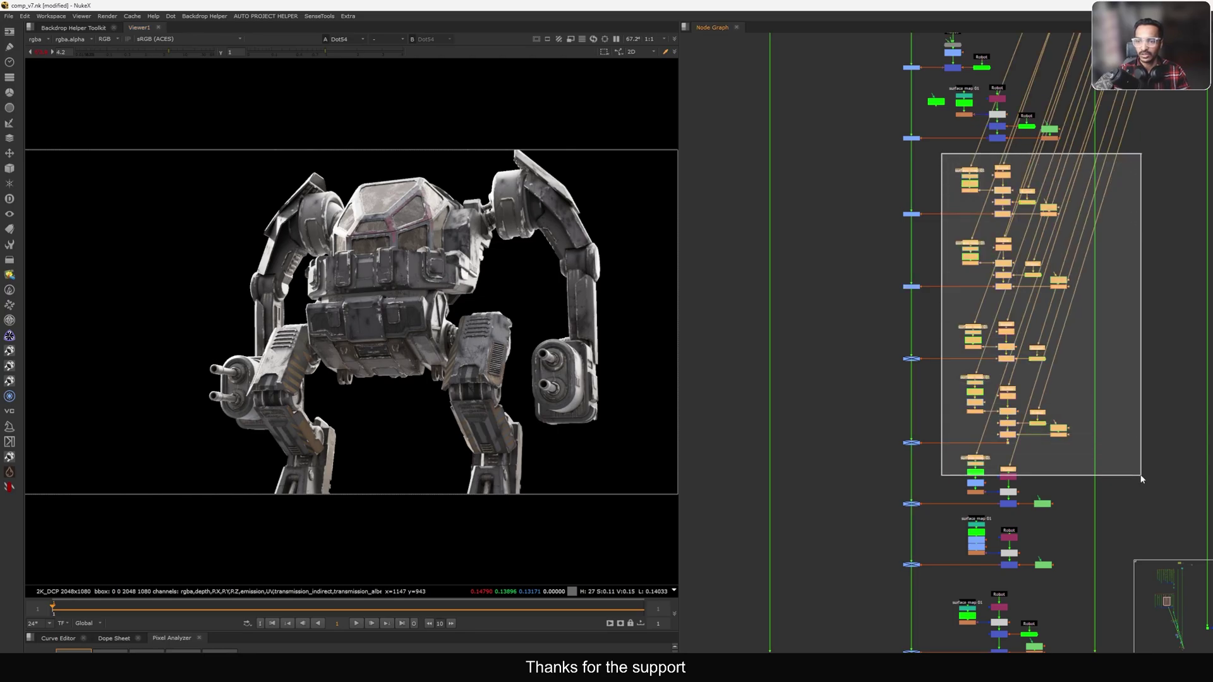
{"action": "left_click", "coordinate": [742, 307]}
{"action": "middle_click_drag", "start_coordinate": [894, 392], "coordinate": [865, 309]}
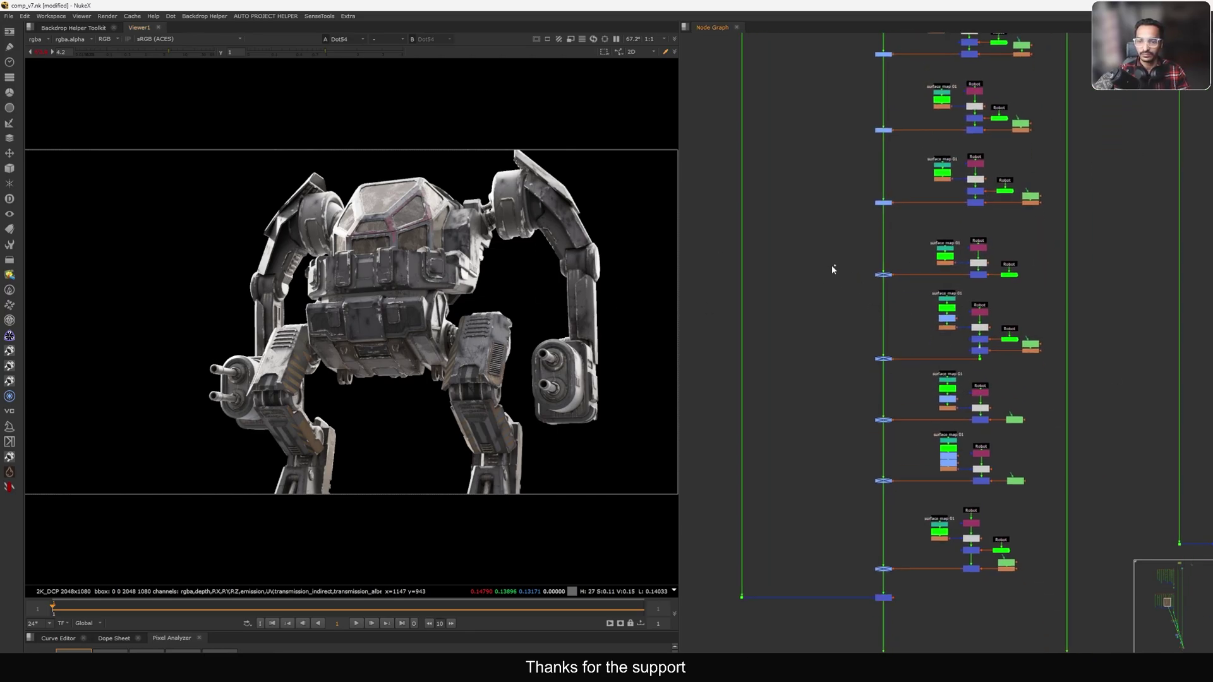
{"action": "left_click_drag", "start_coordinate": [832, 264], "coordinate": [901, 308]}
{"action": "key", "text": "d"}
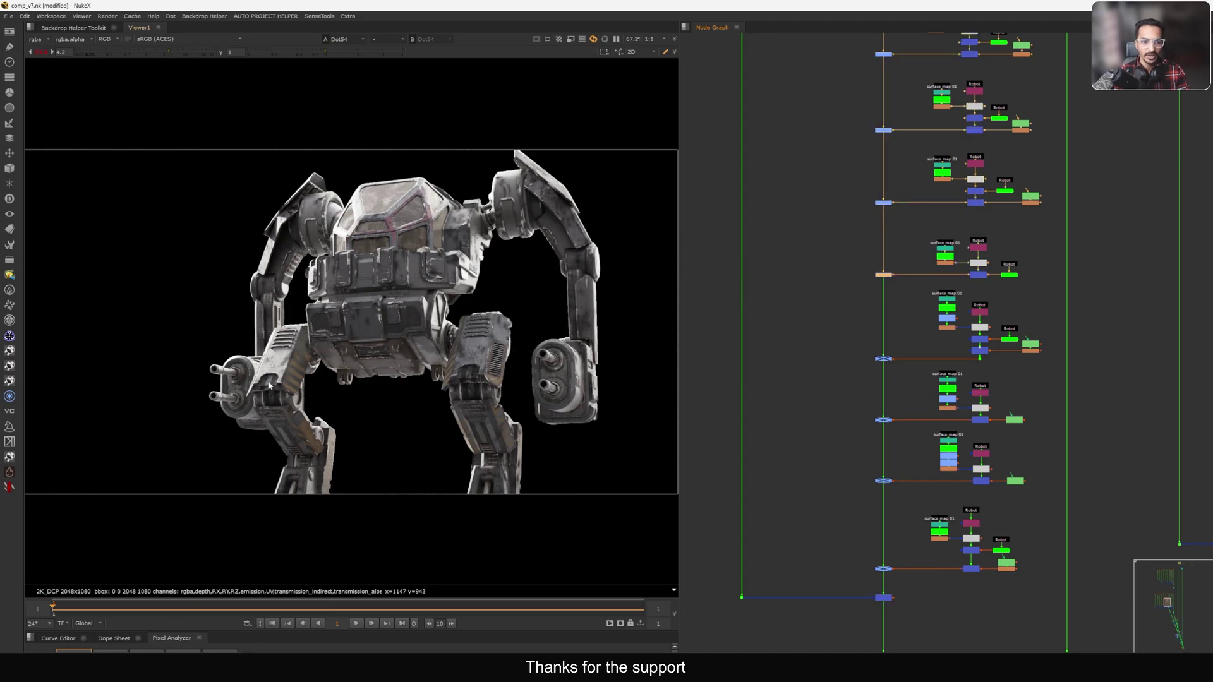
{"action": "key", "text": "d"}
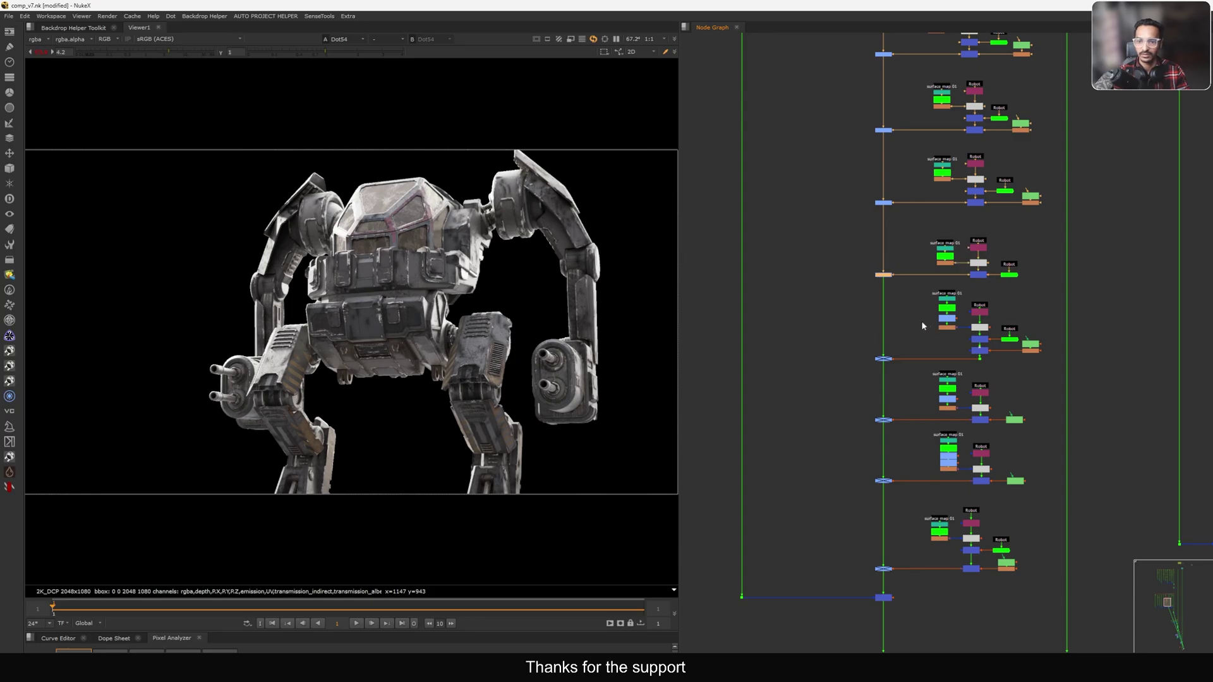
Step: Re-enable the fifth and sixth surface-map merges in the column
{"action": "left_click", "coordinate": [884, 359]}
{"action": "key", "text": "d"}
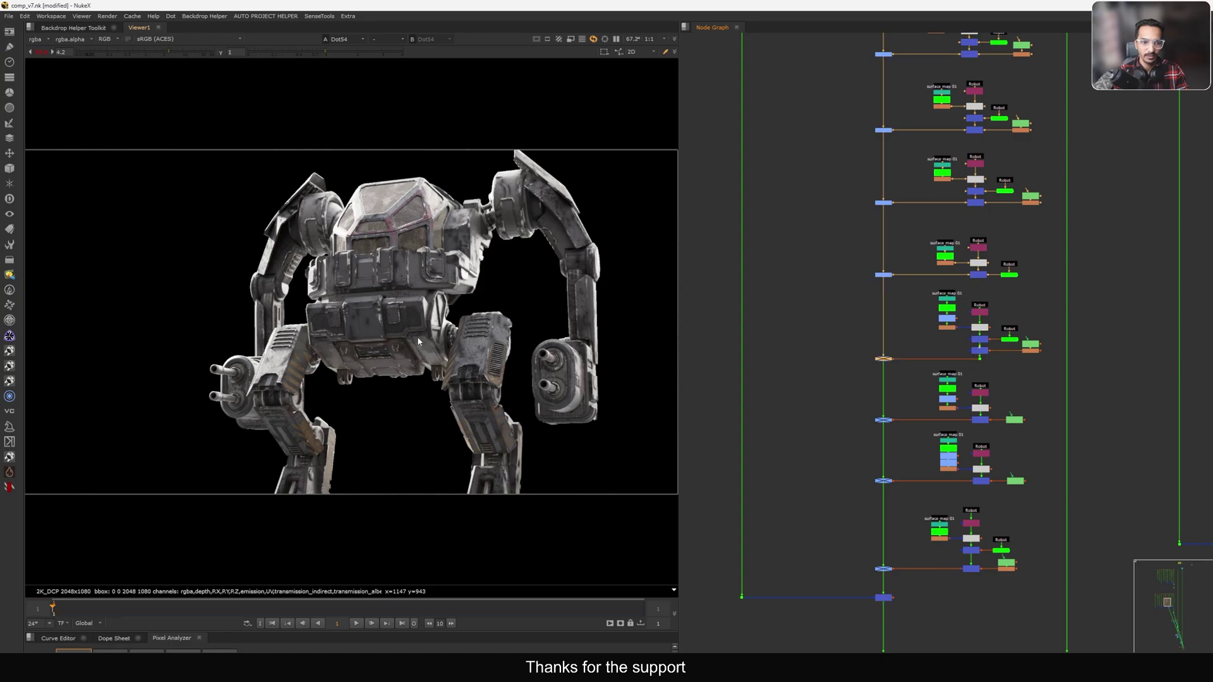
{"action": "middle_click_drag", "start_coordinate": [839, 400], "coordinate": [858, 300]}
{"action": "left_click_drag", "start_coordinate": [857, 300], "coordinate": [921, 340]}
{"action": "key", "text": "d"}
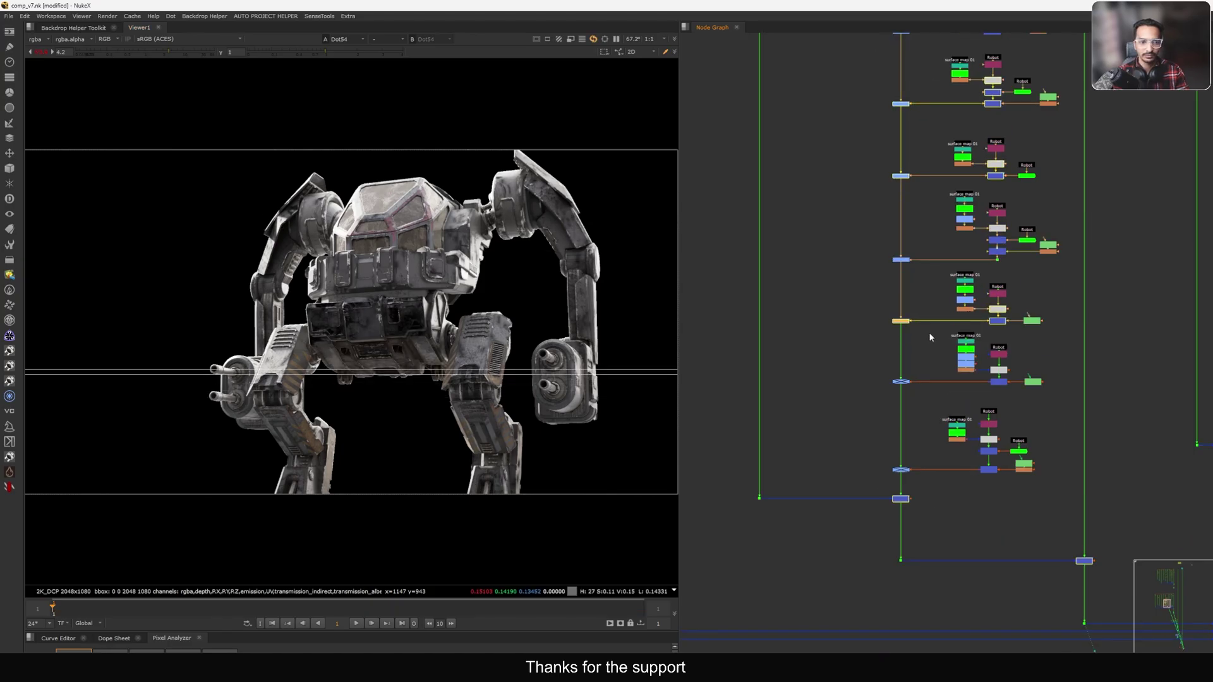
Step: View the sixth surface-map branch's masked texture on its own
{"action": "left_click", "coordinate": [996, 322]}
{"action": "key", "text": "1"}
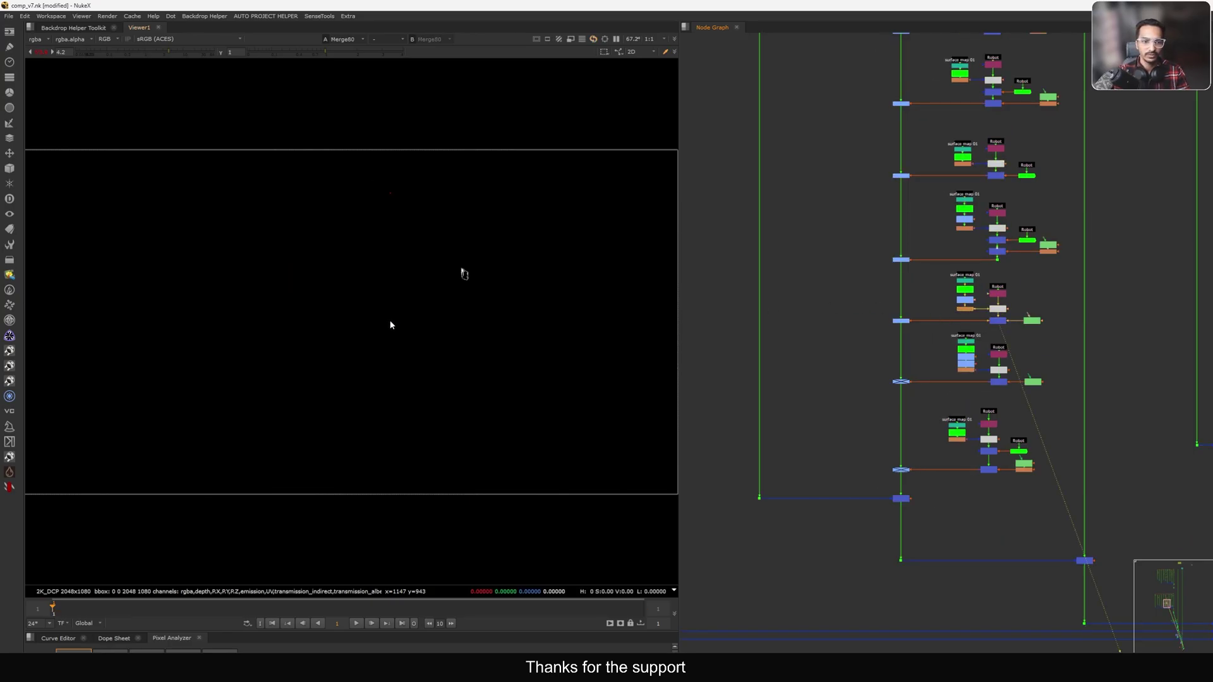
{"action": "key", "text": "f"}
Step: View Dot54 close on the torso's side vent and toggle the sixth surface-map merge to compare the surface
{"action": "scroll", "coordinate": [1030, 465], "scroll_direction": "up", "scroll_amount": 6}
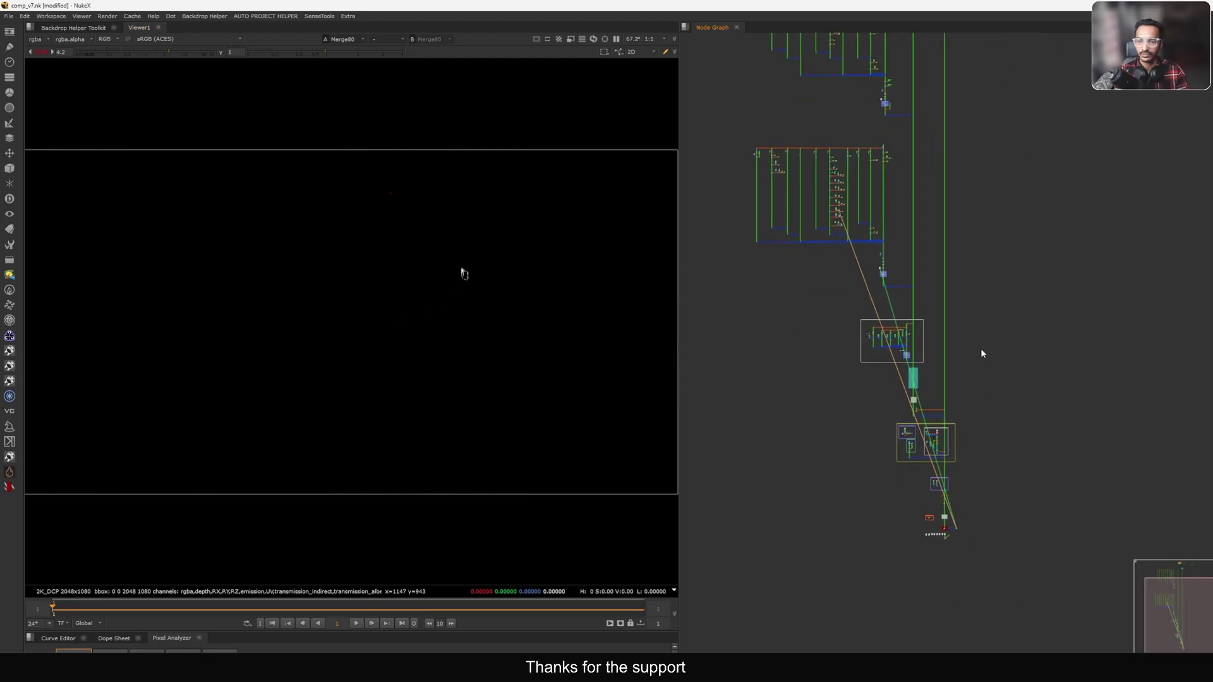
{"action": "middle_click_drag", "start_coordinate": [756, 251], "coordinate": [859, 264]}
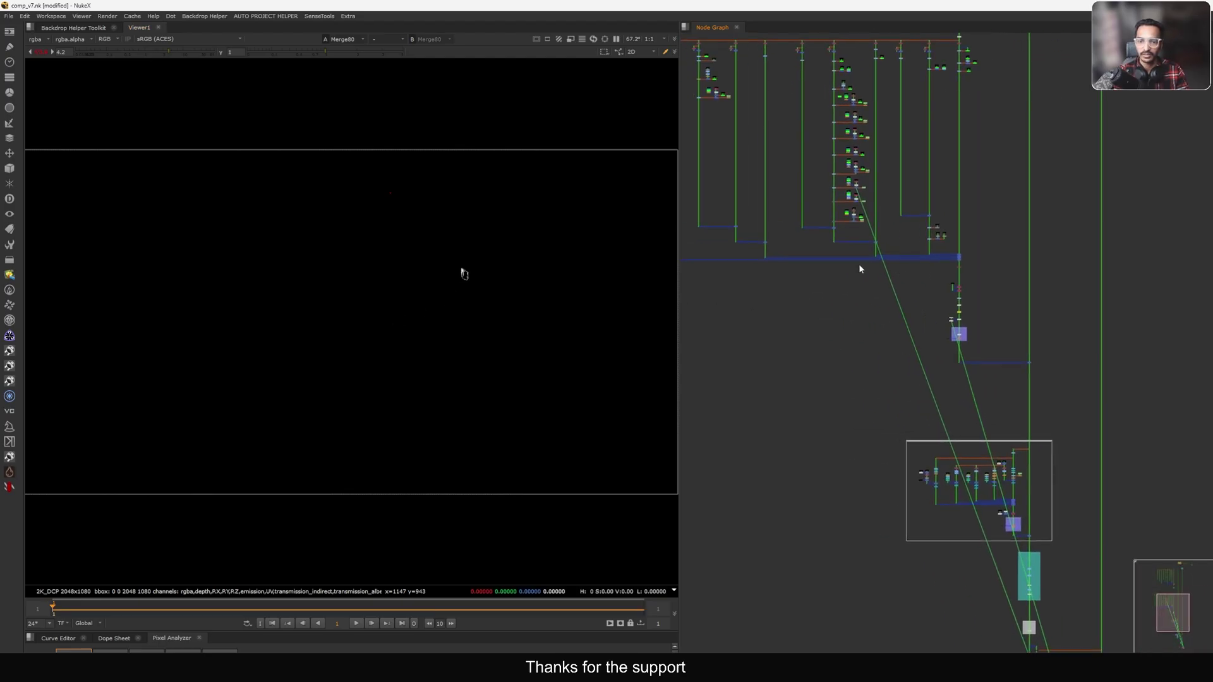
{"action": "left_click_drag", "start_coordinate": [852, 271], "coordinate": [884, 254]}
{"action": "key", "text": "1"}
{"action": "middle_click_drag", "start_coordinate": [884, 256], "coordinate": [960, 284]}
{"action": "scroll", "coordinate": [498, 266], "scroll_direction": "up", "scroll_amount": 3}
{"action": "scroll", "coordinate": [498, 261], "scroll_direction": "up", "scroll_amount": 6}
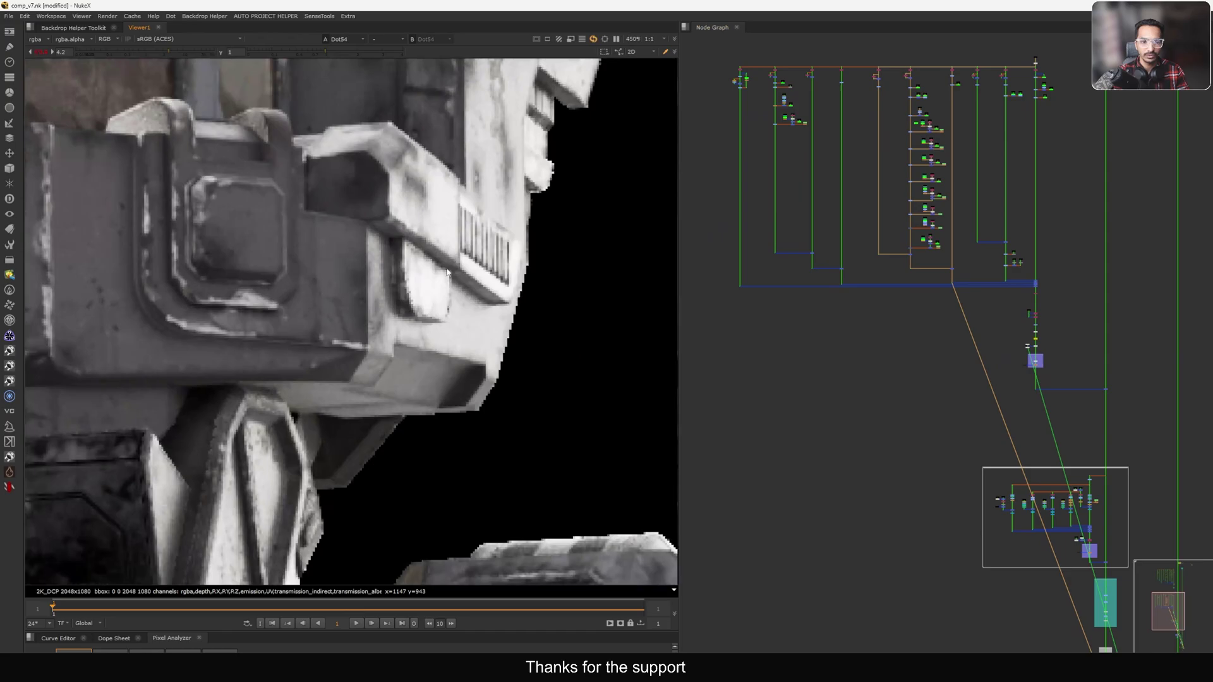
{"action": "scroll", "coordinate": [935, 228], "scroll_direction": "up", "scroll_amount": 4}
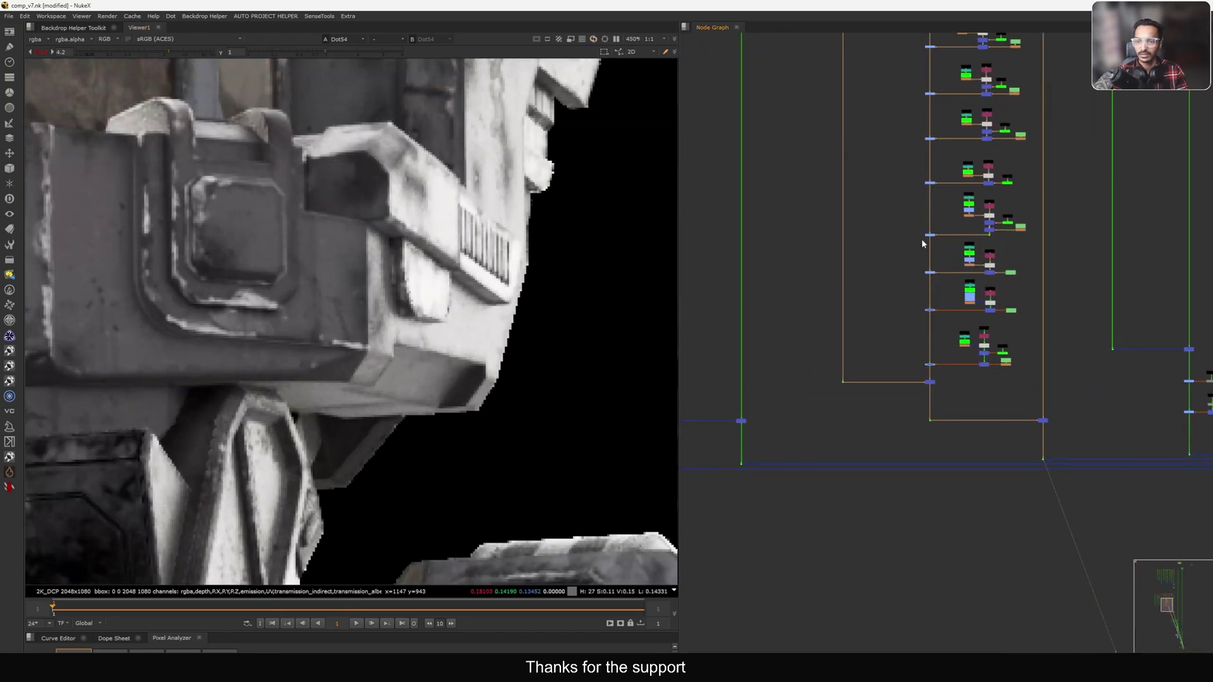
{"action": "middle_click_drag", "start_coordinate": [922, 240], "coordinate": [928, 266]}
{"action": "left_click_drag", "start_coordinate": [912, 286], "coordinate": [954, 309]}
{"action": "key", "text": "d"}
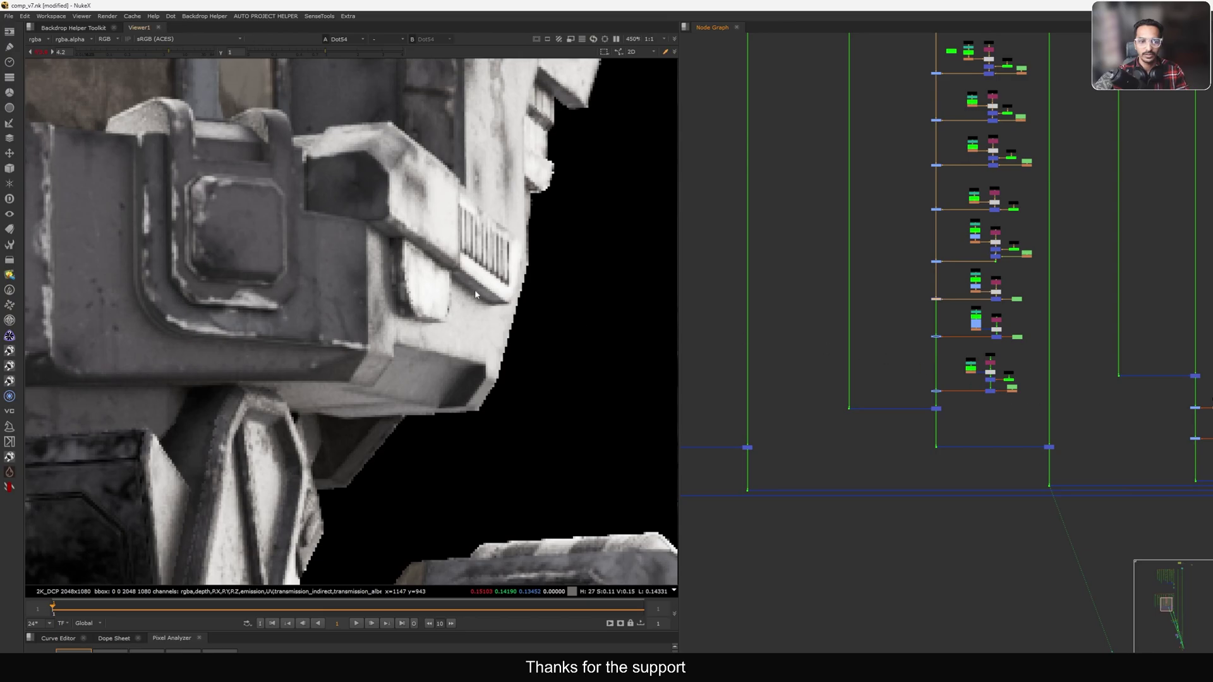
Step: View the recombined robot passes at Remove1 and reset the viewer gain to 1
{"action": "middle_click_drag", "start_coordinate": [1002, 435], "coordinate": [829, 324]}
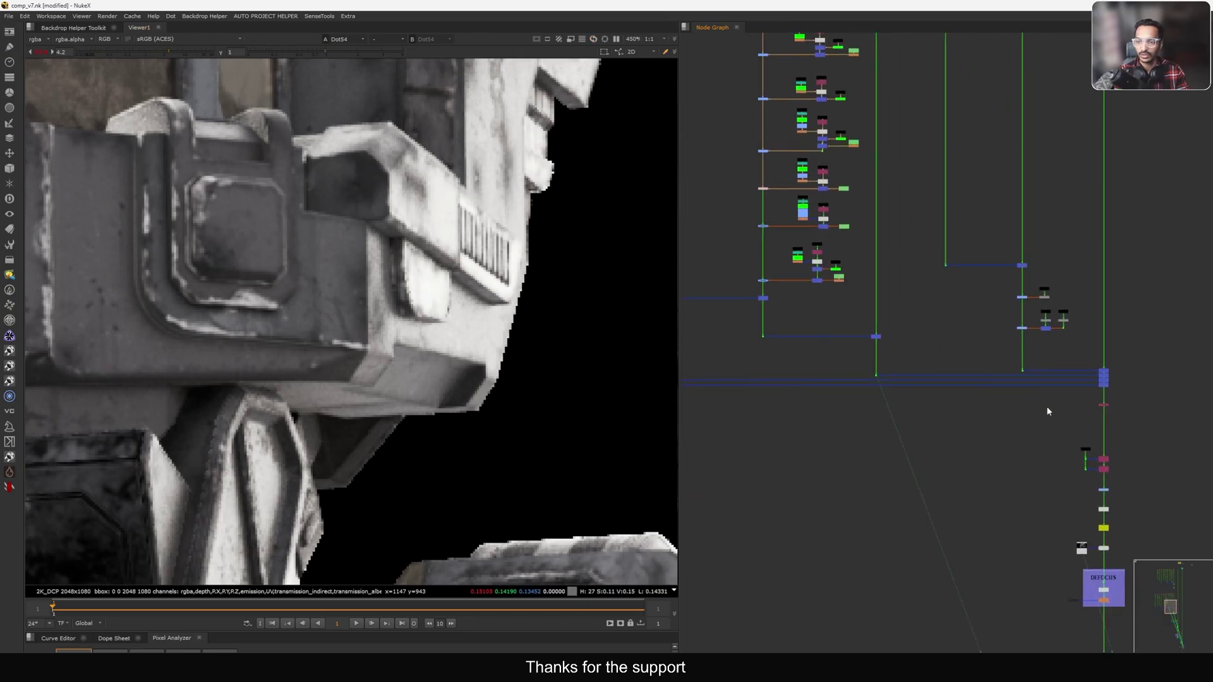
{"action": "left_click_drag", "start_coordinate": [1058, 418], "coordinate": [1126, 408]}
{"action": "key", "text": "1"}
{"action": "middle_click_drag", "start_coordinate": [858, 350], "coordinate": [981, 393]}
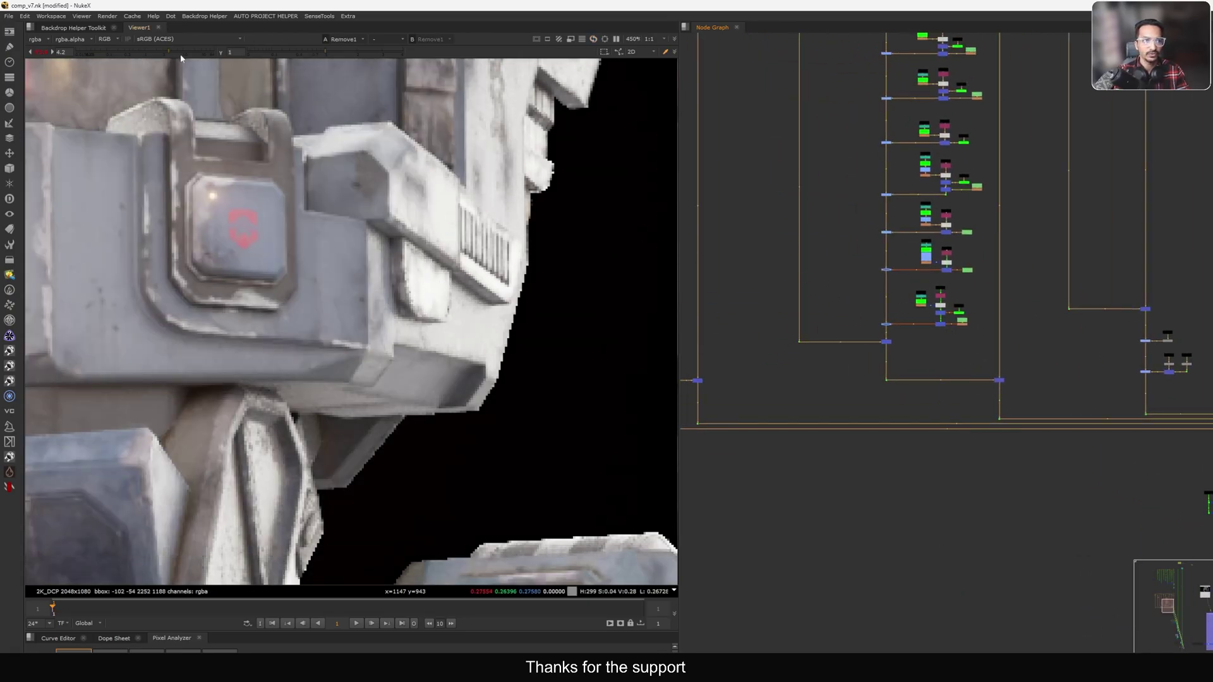
{"action": "left_click", "coordinate": [147, 52]}
Step: Re-enable the seventh surface-map merge, toggling it and the sixth to compare their effect on the recombined robot
{"action": "left_click_drag", "start_coordinate": [857, 254], "coordinate": [906, 291]}
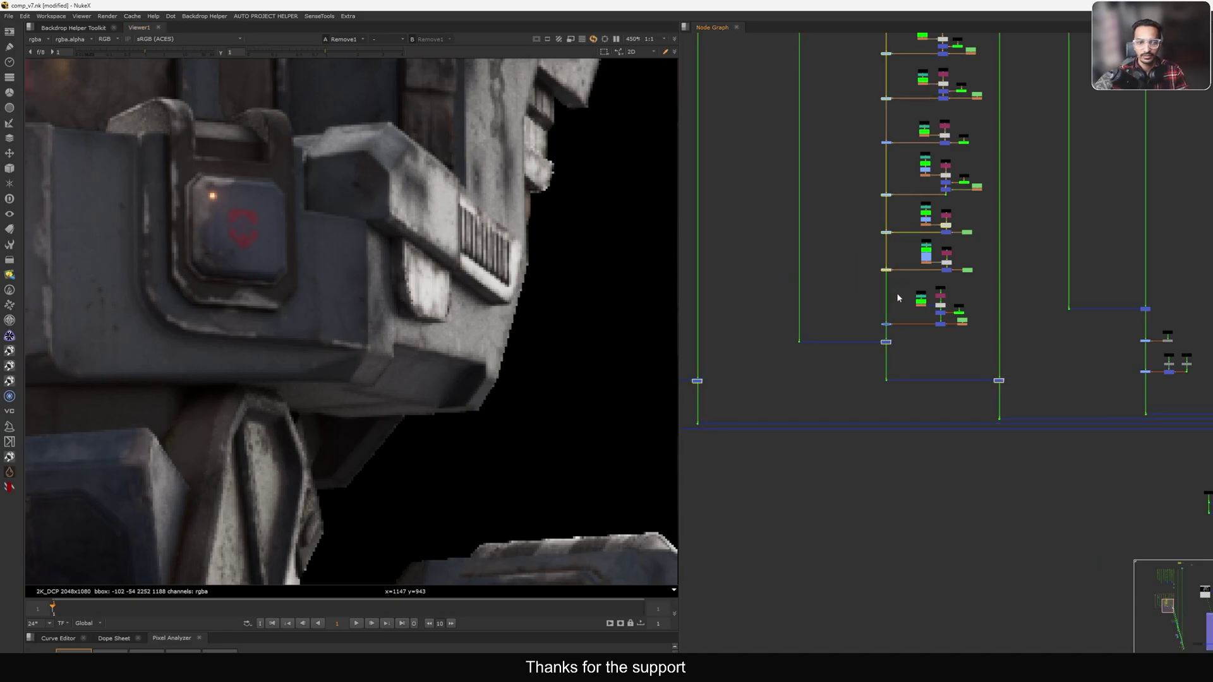
{"action": "key", "text": "d"}
{"action": "key", "text": "d"}
{"action": "key", "text": "d"}
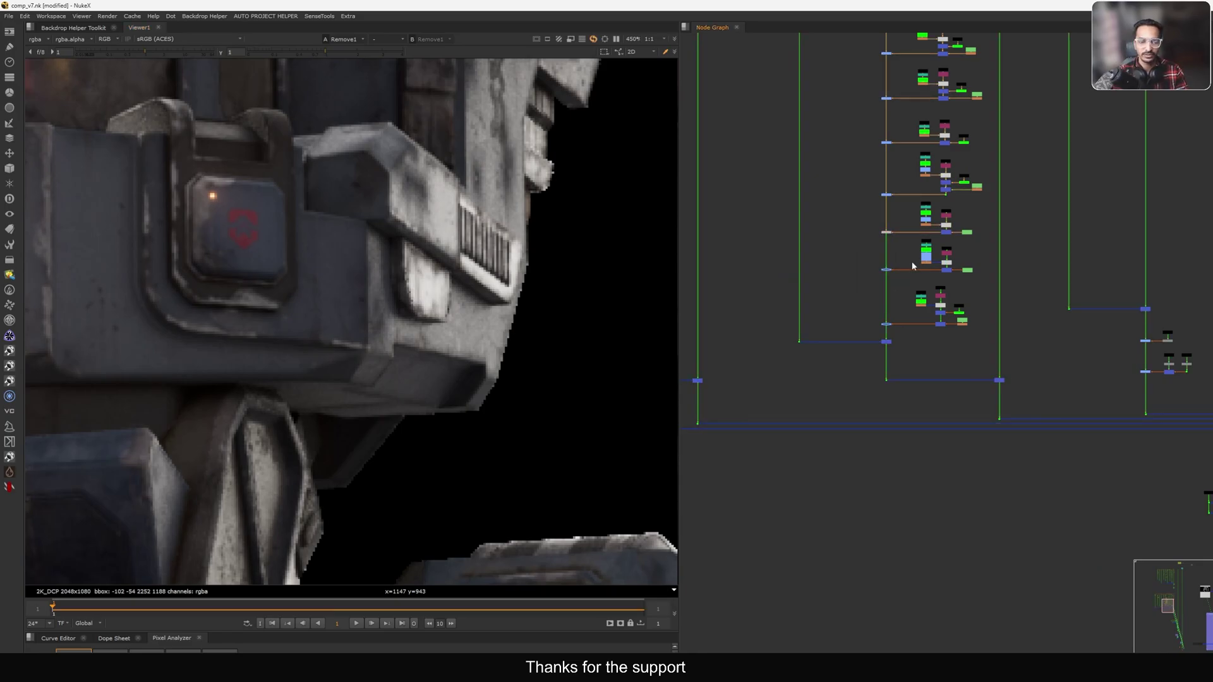
{"action": "key", "text": "d"}
{"action": "key", "text": "d"}
{"action": "key", "text": "f"}
{"action": "key", "text": "d"}
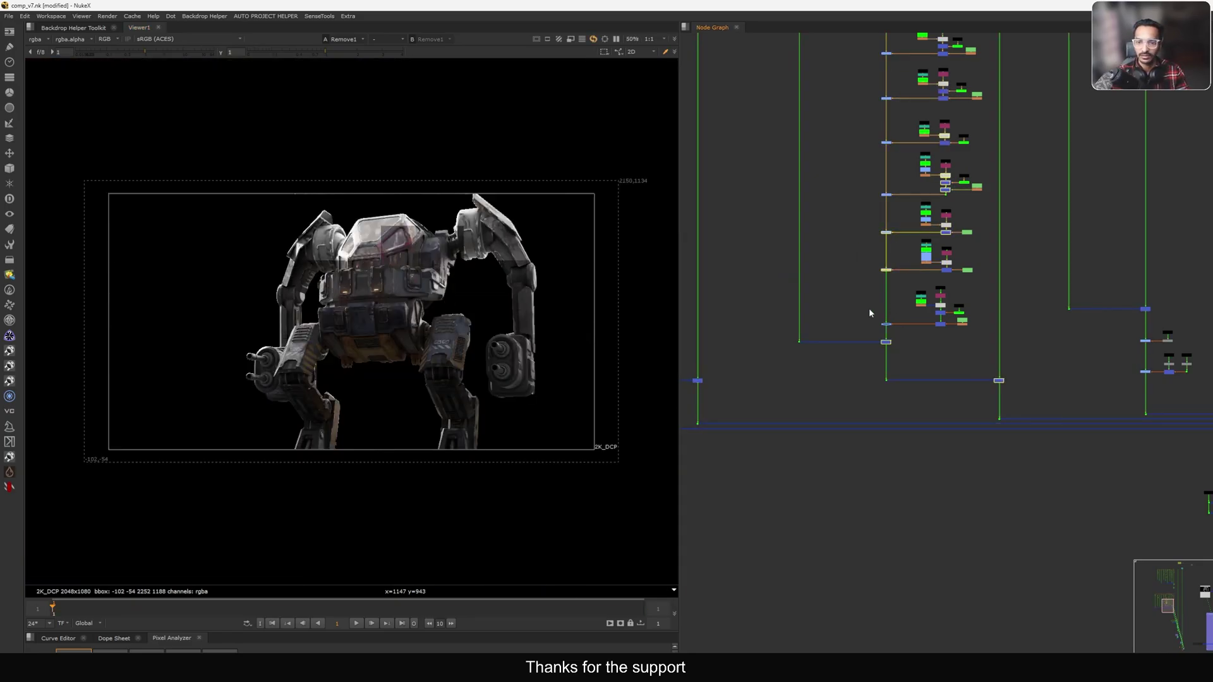
Step: View the last surface-map branch's masked texture on its own at Merge72
{"action": "left_click_drag", "start_coordinate": [861, 302], "coordinate": [905, 328]}
{"action": "left_click", "coordinate": [940, 325]}
{"action": "key", "text": "1"}
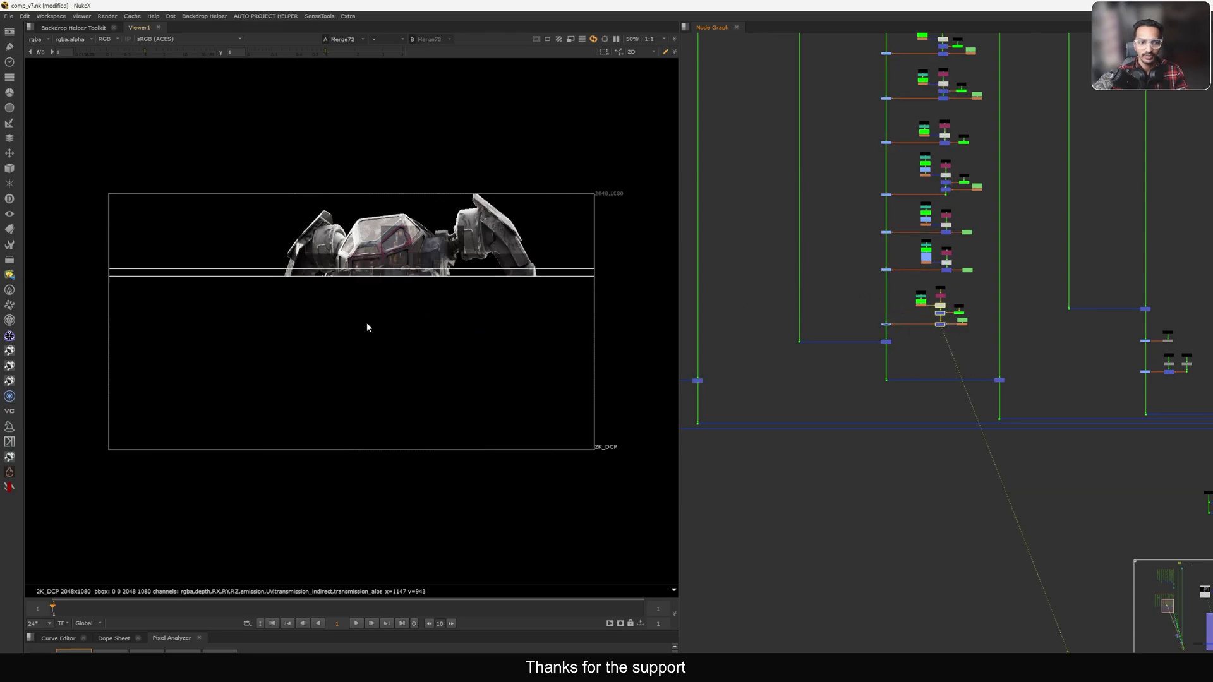
Step: View Remove1 close on the cockpit and re-enable the last surface-map merge in the column
{"action": "middle_click_drag", "start_coordinate": [1183, 435], "coordinate": [1020, 358]}
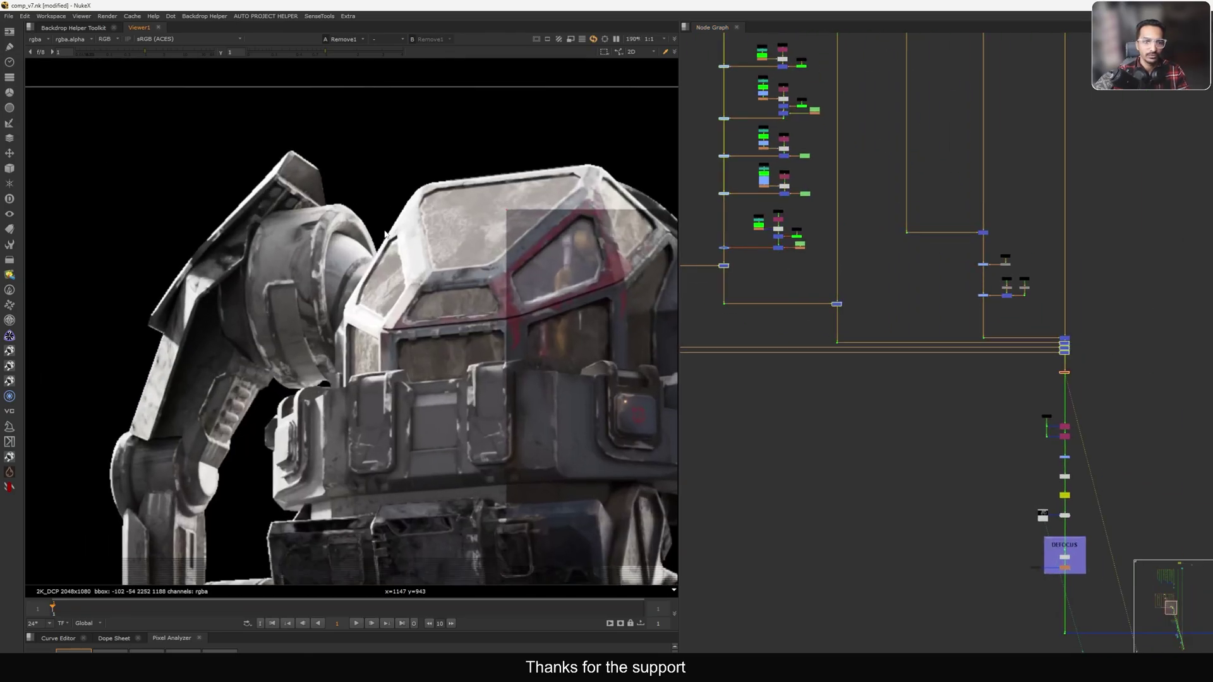
{"action": "scroll", "coordinate": [894, 274], "scroll_direction": "up", "scroll_amount": 5}
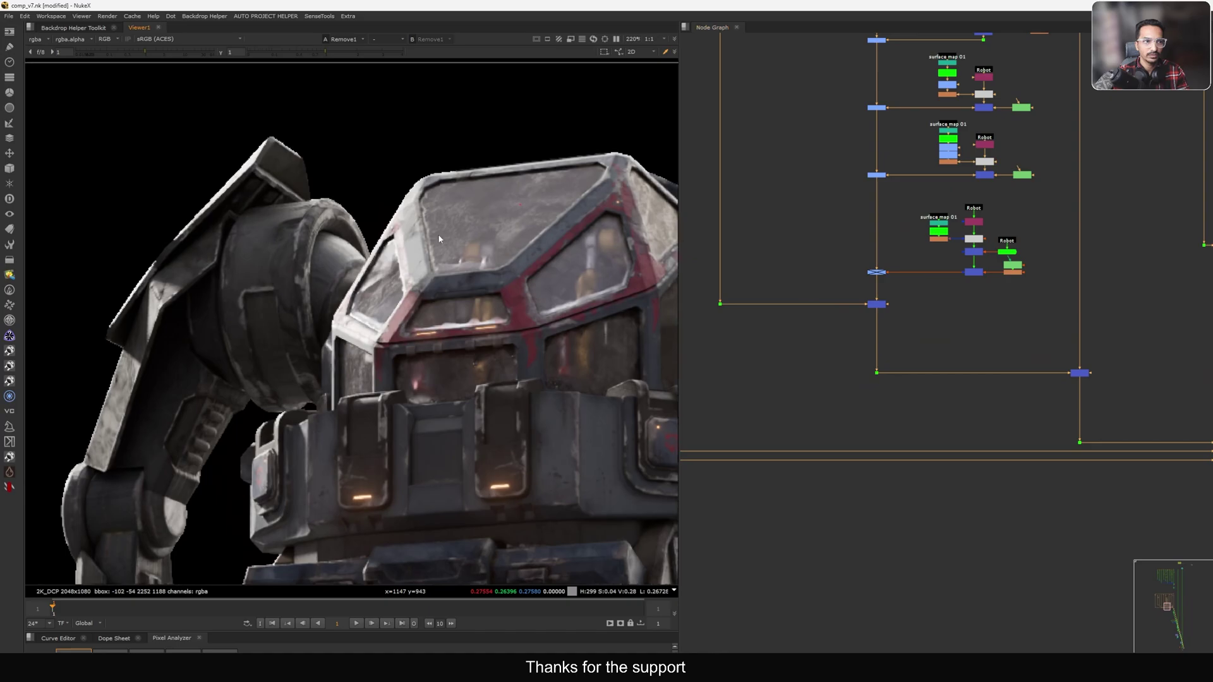
{"action": "scroll", "coordinate": [439, 237], "scroll_direction": "up", "scroll_amount": 2}
{"action": "left_click_drag", "start_coordinate": [841, 258], "coordinate": [908, 290]}
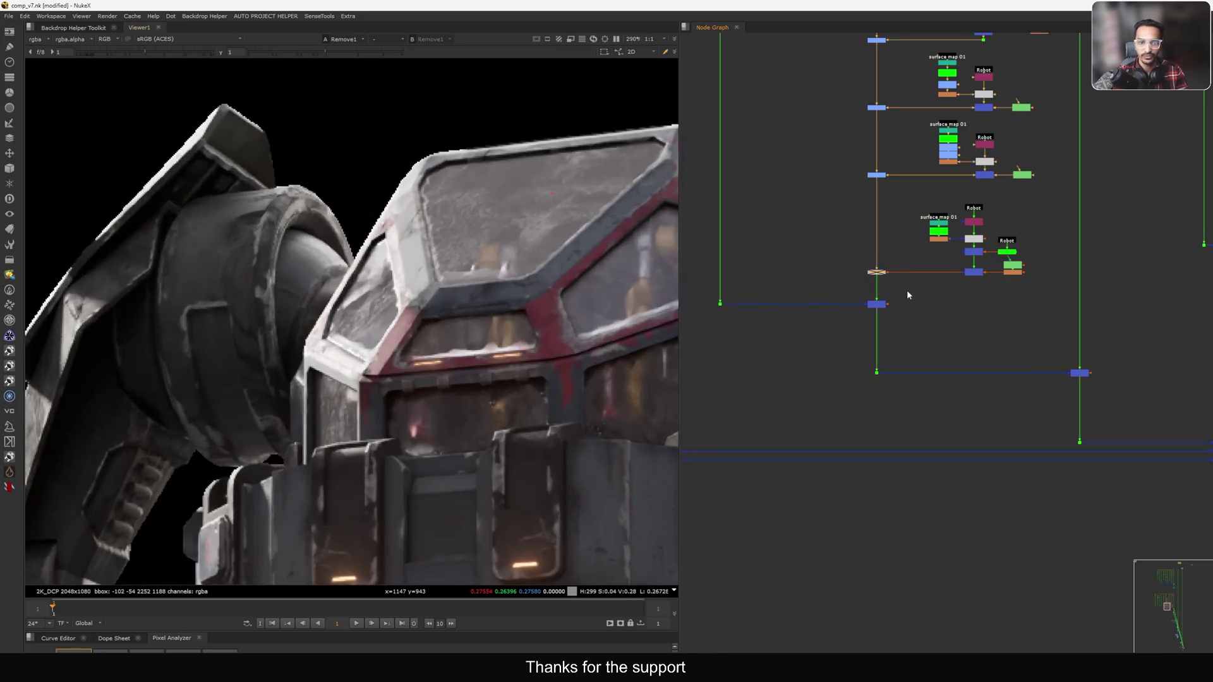
{"action": "key", "text": "d"}
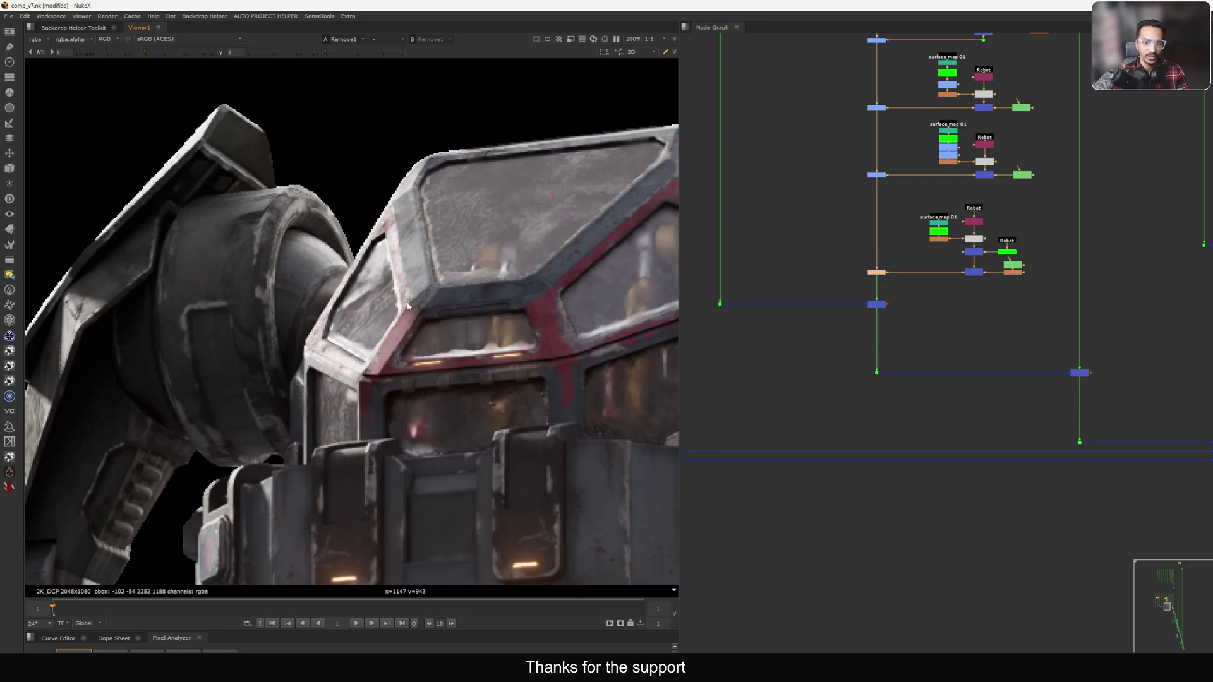
Step: View the robot's albedo pass at Shuffle24 and examine its flat body texture up close and as a whole
{"action": "key", "text": "f"}
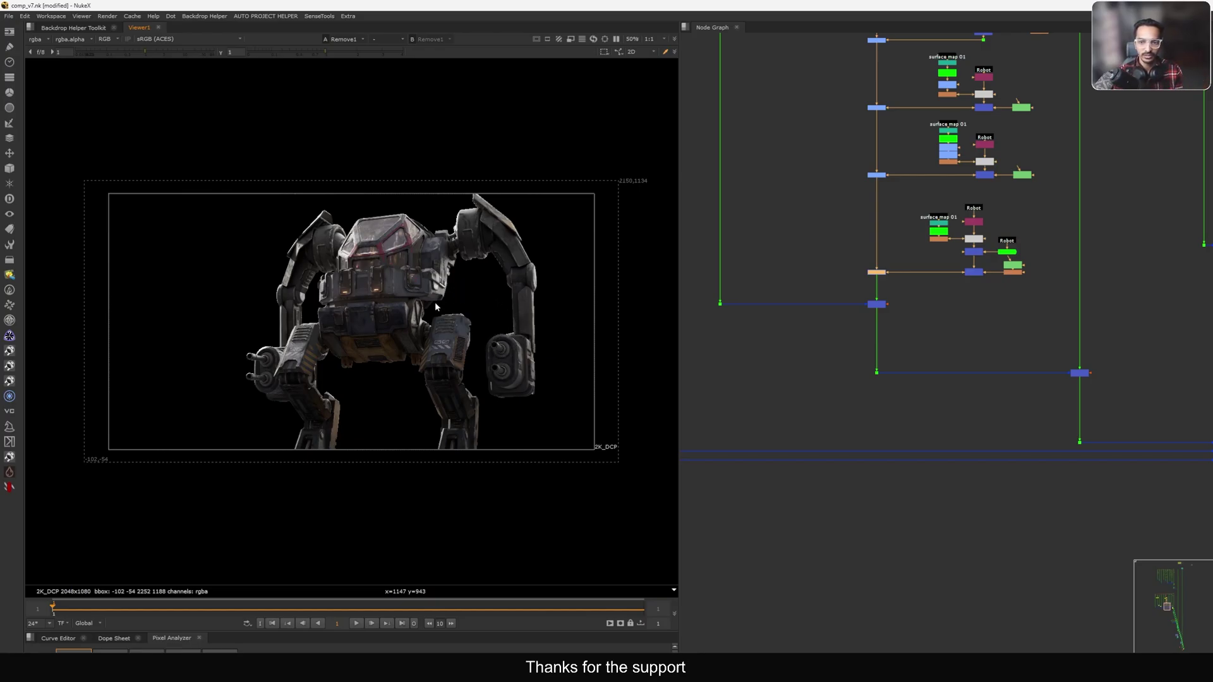
{"action": "scroll", "coordinate": [929, 370], "scroll_direction": "down", "scroll_amount": 5}
{"action": "scroll", "coordinate": [995, 224], "scroll_direction": "up", "scroll_amount": 10}
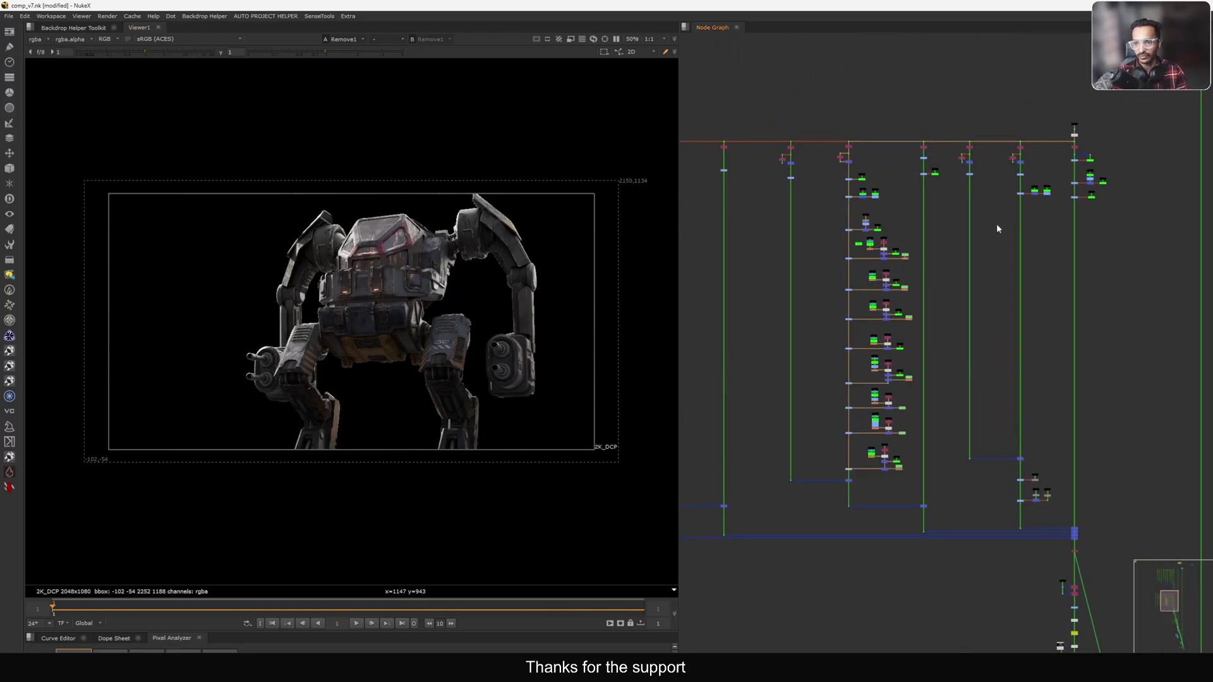
{"action": "scroll", "coordinate": [969, 187], "scroll_direction": "up", "scroll_amount": 3}
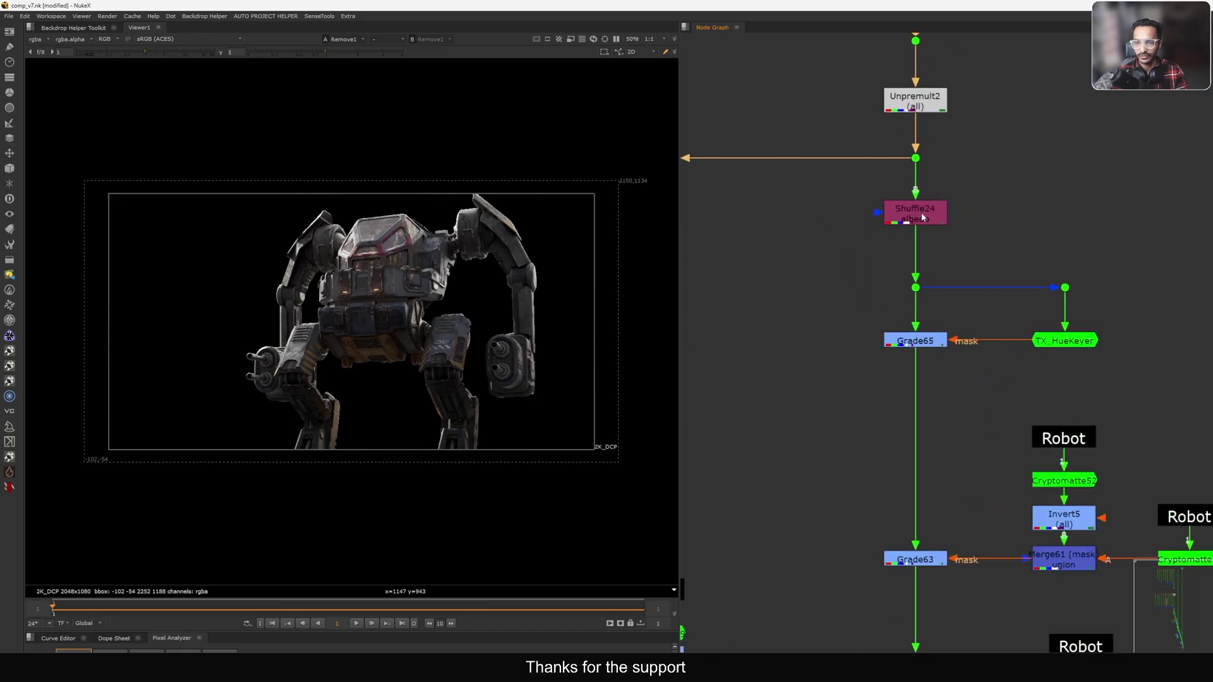
{"action": "key", "text": "1"}
{"action": "scroll", "coordinate": [398, 286], "scroll_direction": "up", "scroll_amount": 6}
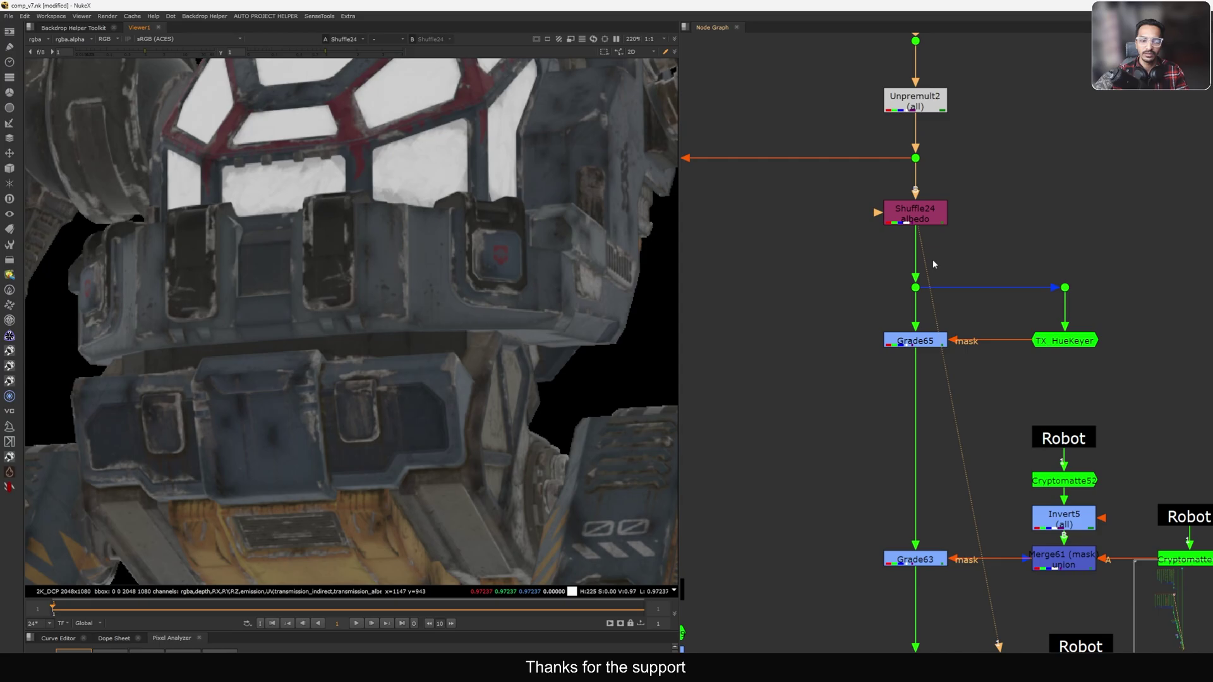
{"action": "scroll", "coordinate": [951, 261], "scroll_direction": "down", "scroll_amount": 8}
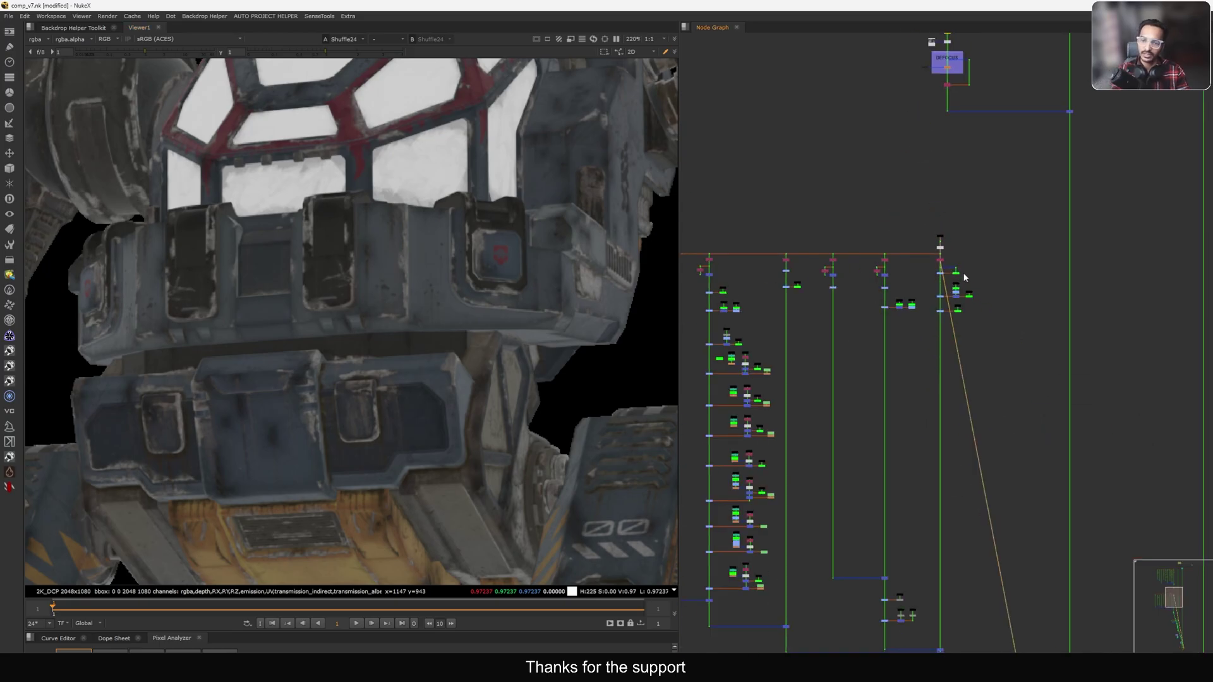
{"action": "scroll", "coordinate": [922, 304], "scroll_direction": "up", "scroll_amount": 4}
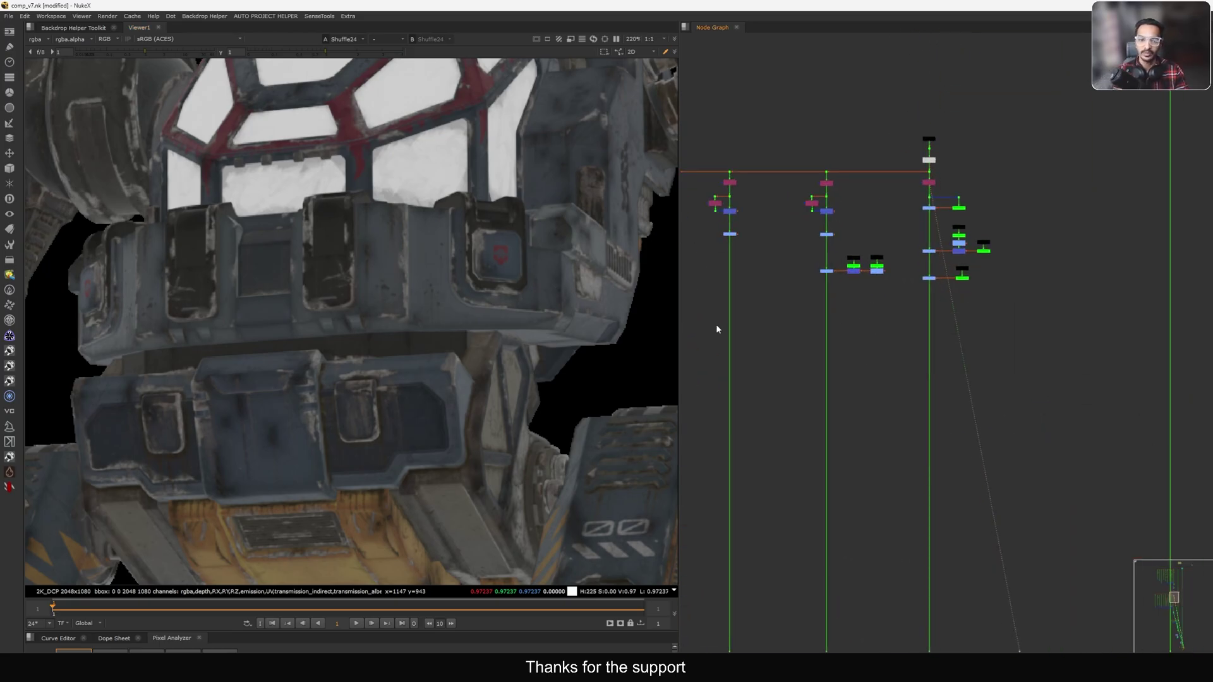
{"action": "scroll", "coordinate": [396, 304], "scroll_direction": "down", "scroll_amount": 5}
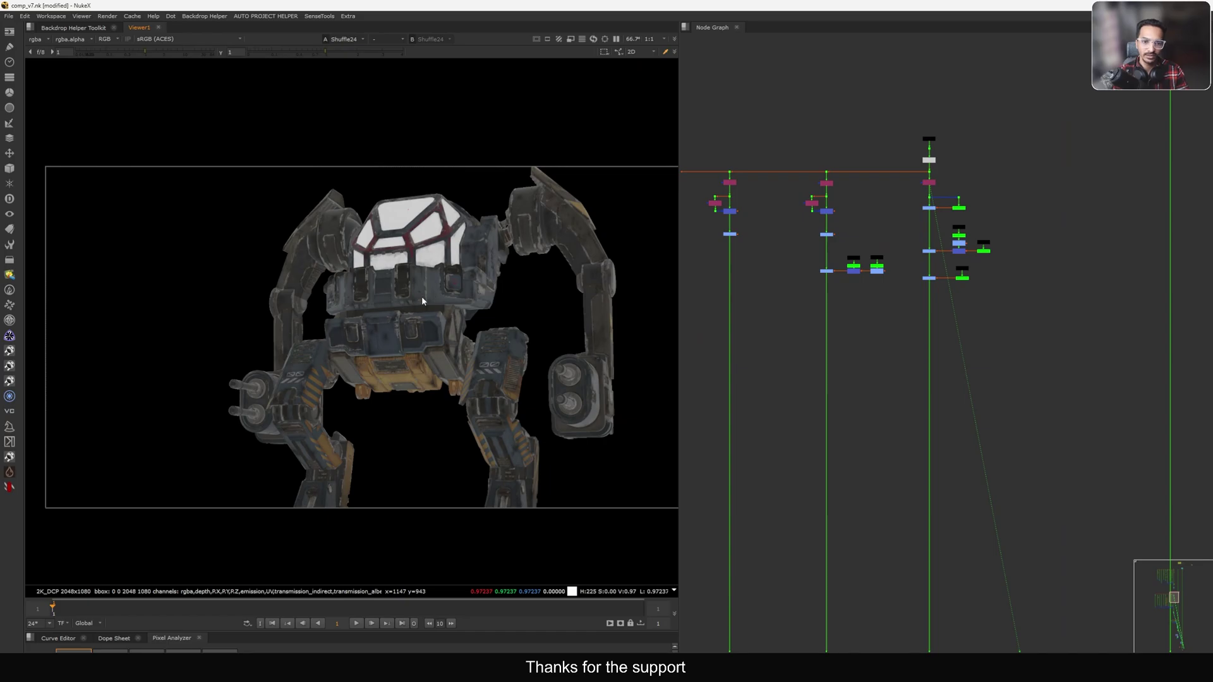
{"action": "scroll", "coordinate": [422, 301], "scroll_direction": "up", "scroll_amount": 4}
{"action": "scroll", "coordinate": [870, 397], "scroll_direction": "down", "scroll_amount": 3}
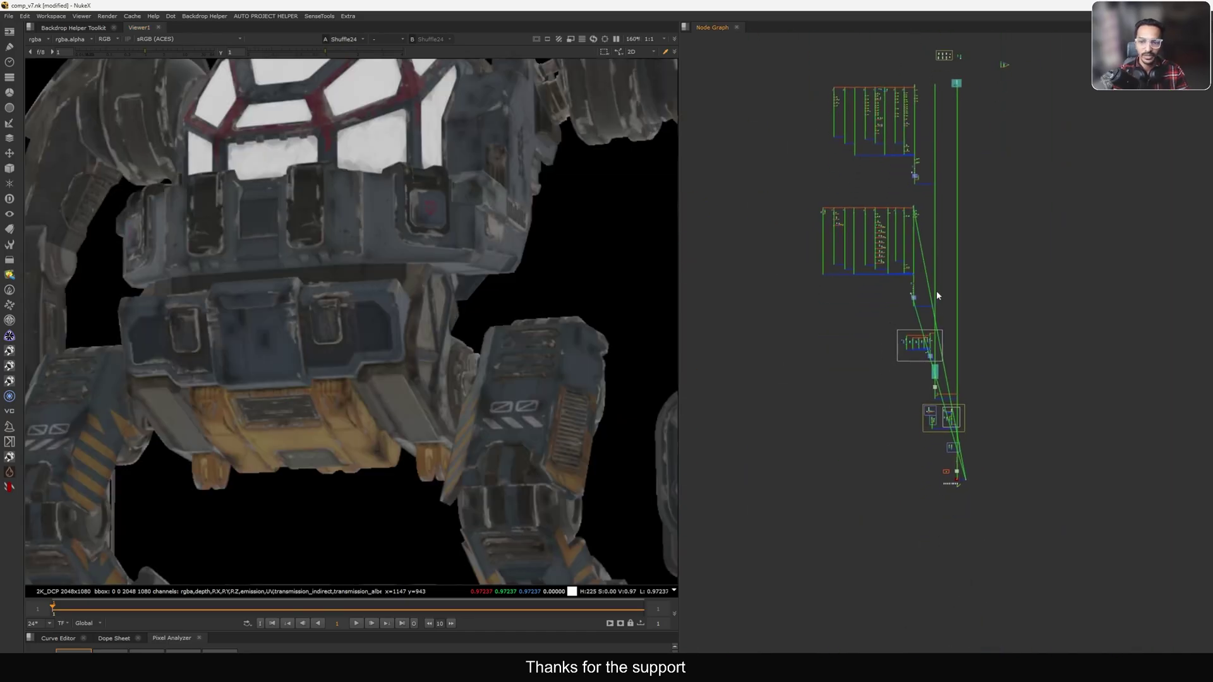
Step: View the recombined robot with its surface textures at Remove1, close on the cockpit and upper body
{"action": "scroll", "coordinate": [946, 244], "scroll_direction": "up", "scroll_amount": 5}
{"action": "left_click", "coordinate": [952, 244]}
{"action": "key", "text": "1"}
{"action": "scroll", "coordinate": [526, 199], "scroll_direction": "up", "scroll_amount": 1}
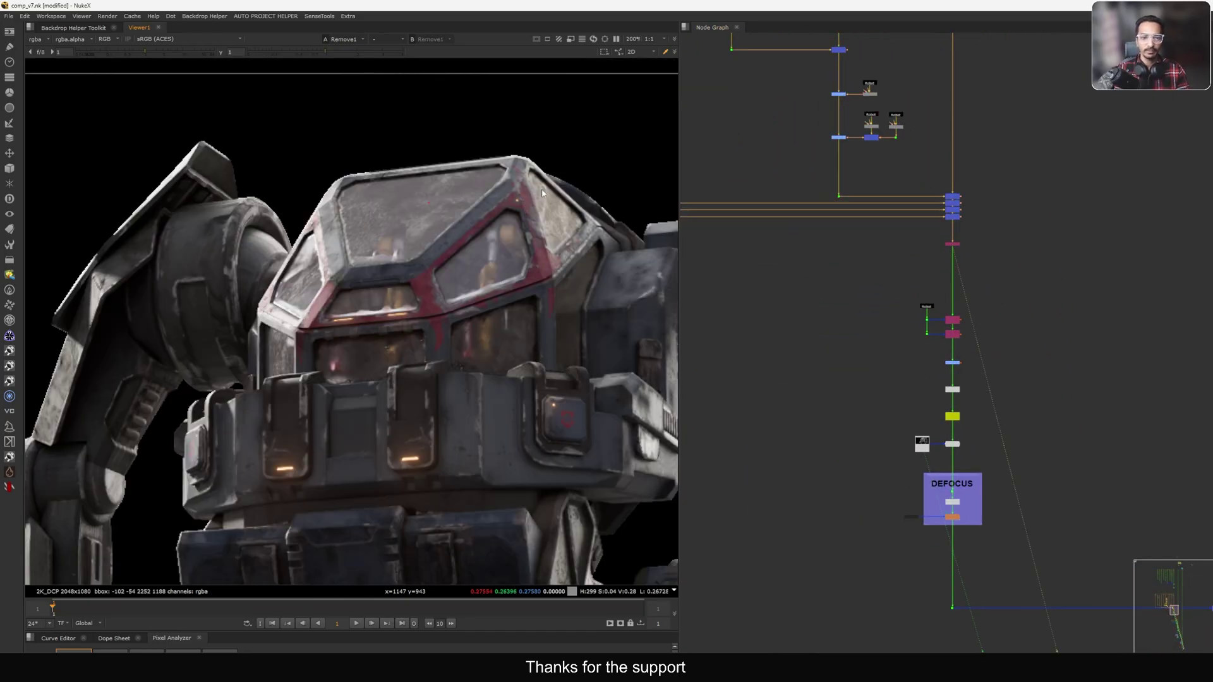
{"action": "left_click_drag", "start_coordinate": [621, 152], "coordinate": [263, 330]}
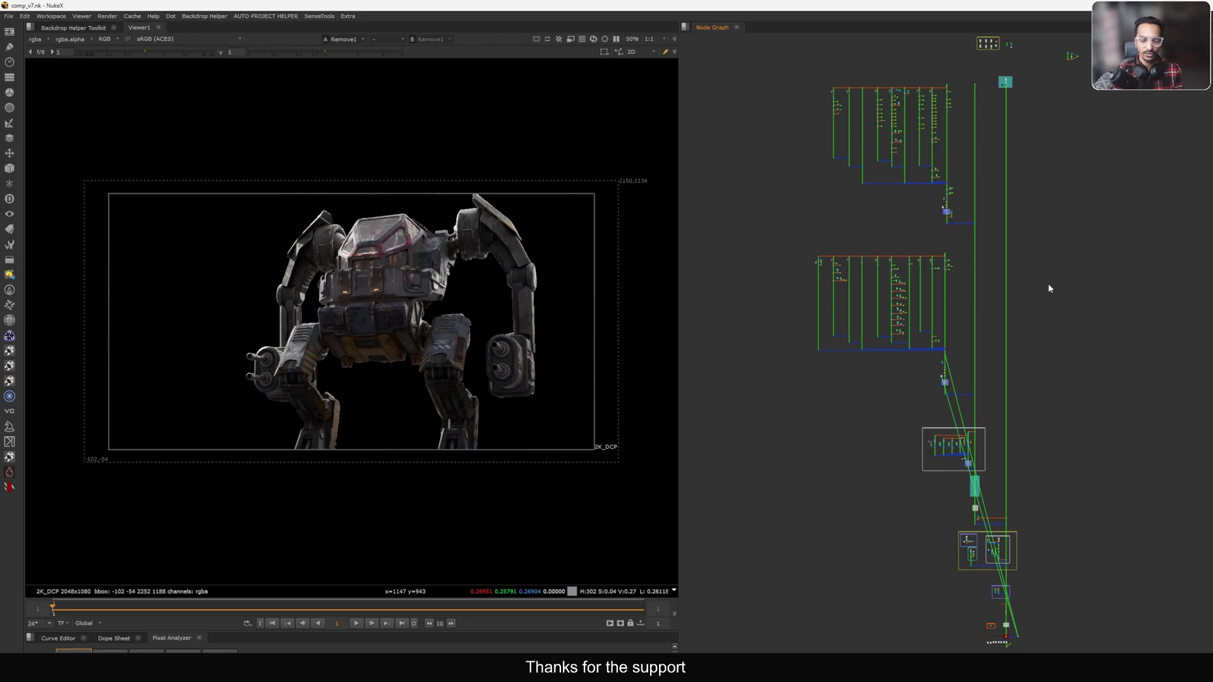
Step: Go to the end of the script and view the Read17 render and the SLAP COMP stamp one after the other
{"action": "middle_click_drag", "start_coordinate": [960, 445], "coordinate": [862, 242]}
{"action": "scroll", "coordinate": [913, 431], "scroll_direction": "up", "scroll_amount": 3}
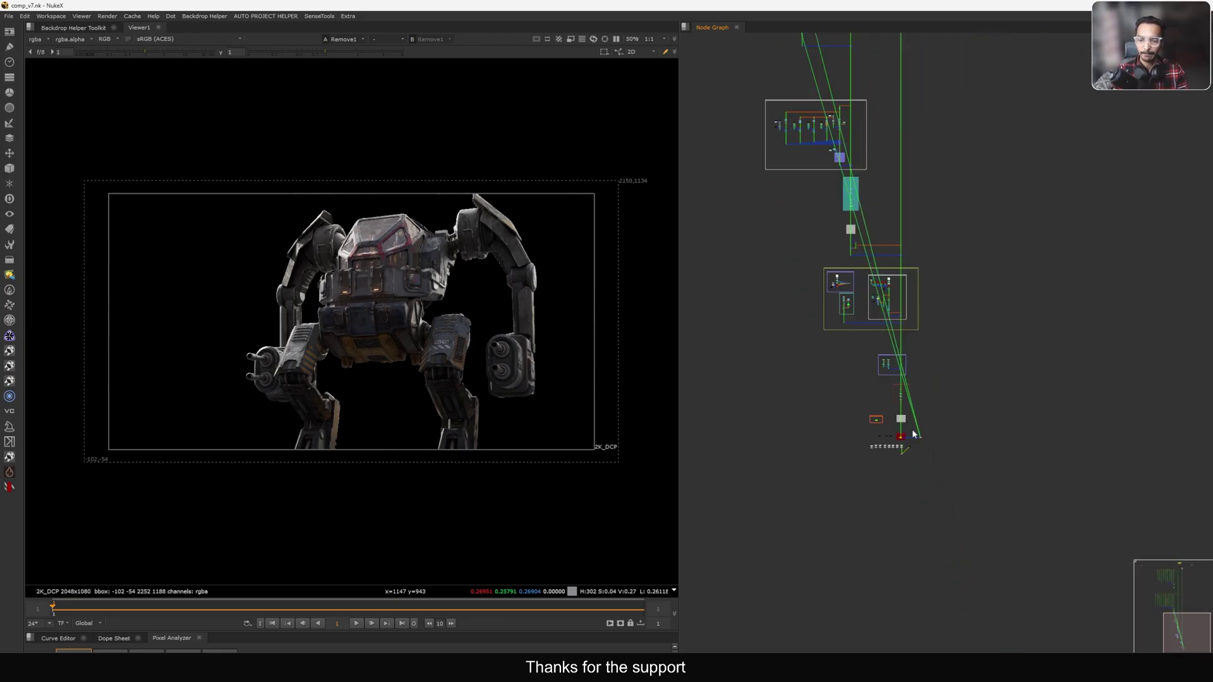
{"action": "scroll", "coordinate": [903, 446], "scroll_direction": "up", "scroll_amount": 8}
{"action": "middle_click_drag", "start_coordinate": [903, 446], "coordinate": [950, 363]}
{"action": "left_click", "coordinate": [951, 364]}
{"action": "key", "text": "1"}
{"action": "left_click", "coordinate": [1045, 376]}
{"action": "key", "text": "1"}
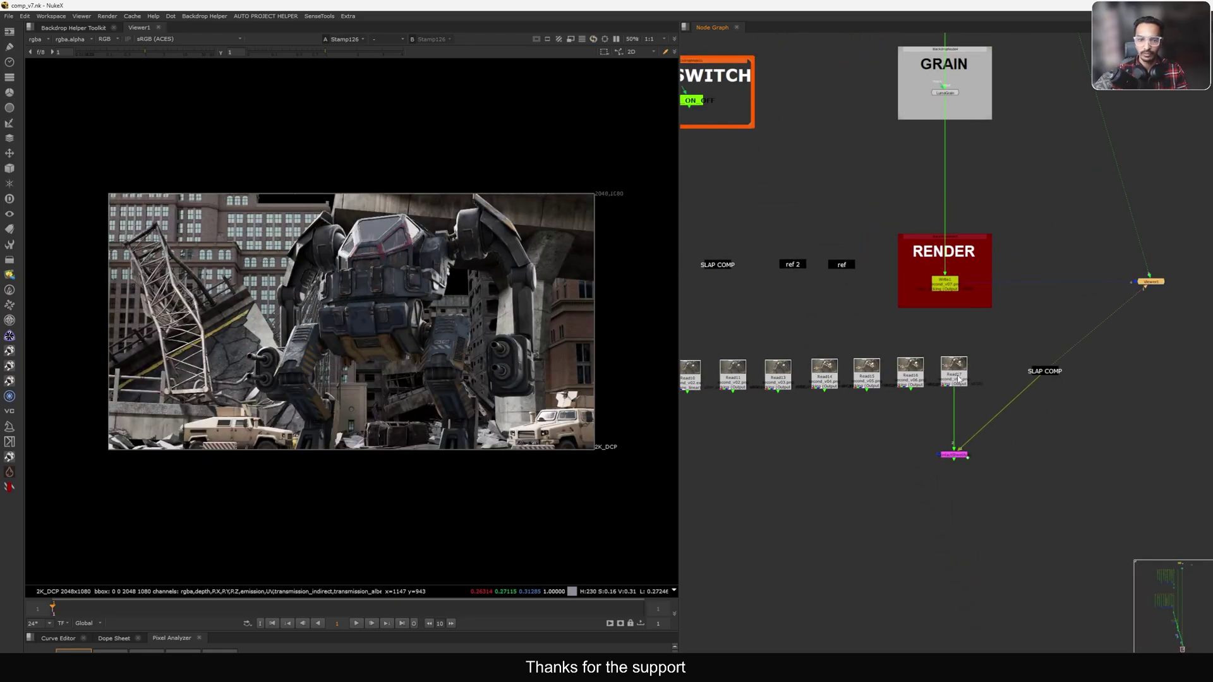
Step: Compare the slap comp with the Read17 render side by side through the contact sheet node below them
{"action": "left_click", "coordinate": [956, 378]}
{"action": "key", "text": "1"}
{"action": "left_click_drag", "start_coordinate": [912, 438], "coordinate": [1032, 495]}
{"action": "key", "text": "1"}
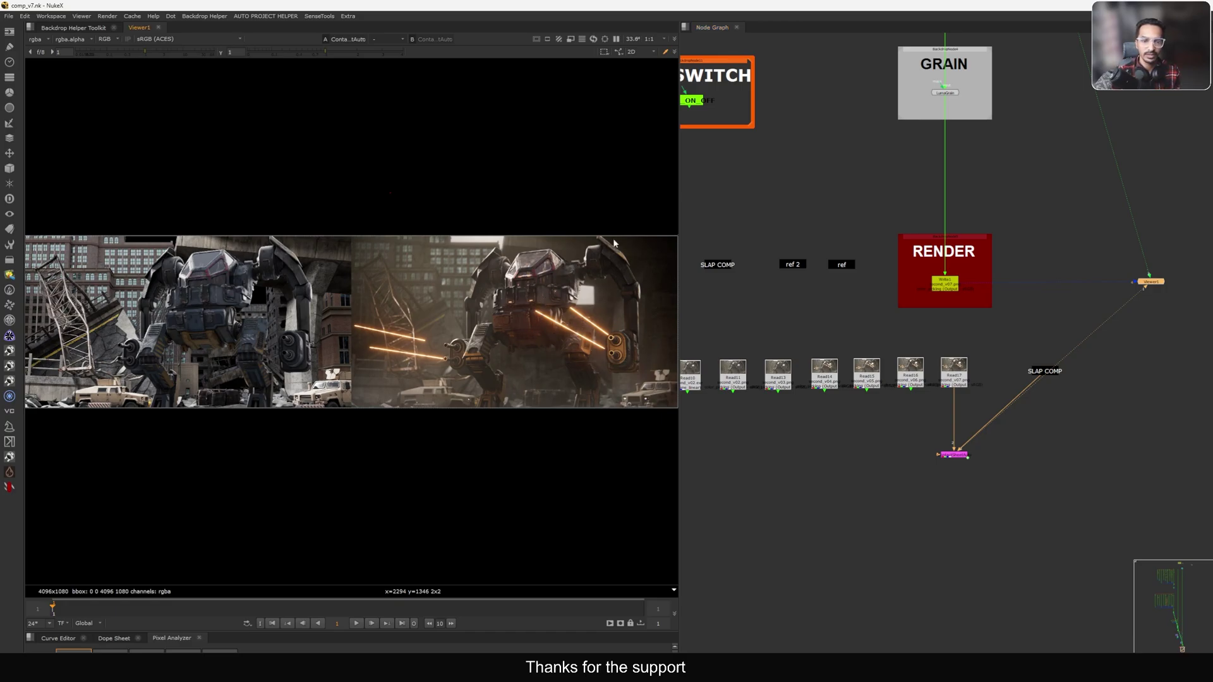
{"action": "left_click_drag", "start_coordinate": [616, 239], "coordinate": [404, 423]}
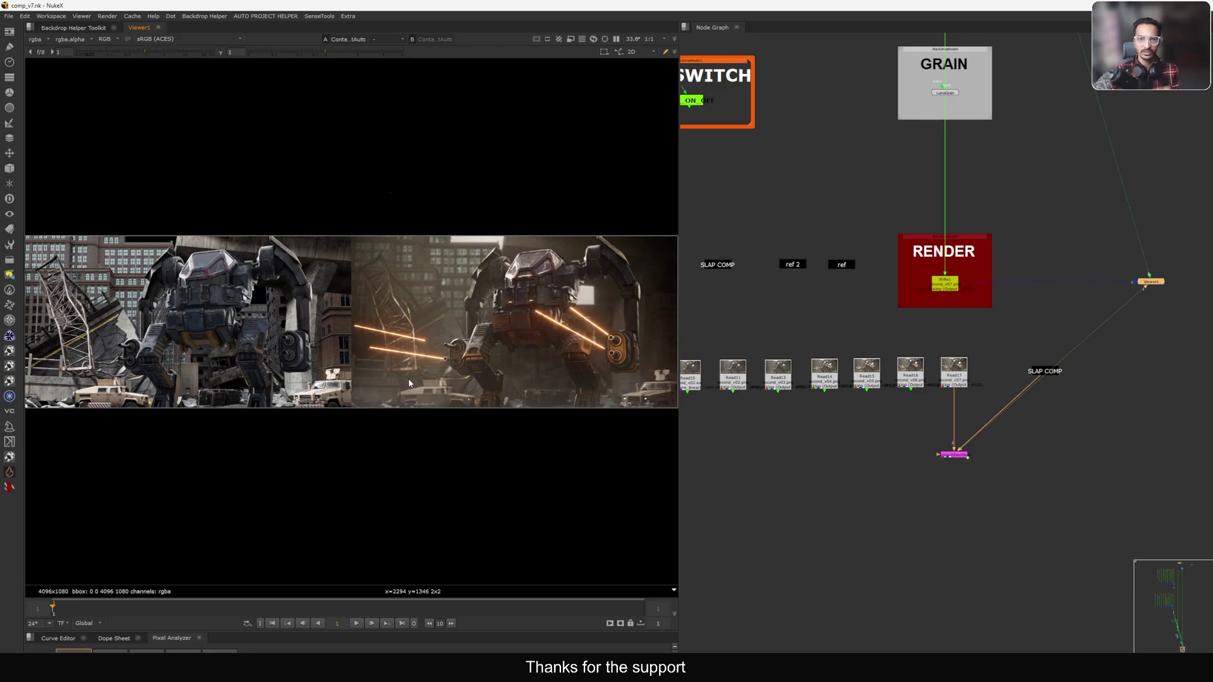
Step: Reposition the SLAP COMP stamp and place the contact sheet node directly beneath it
{"action": "left_click", "coordinate": [1011, 334]}
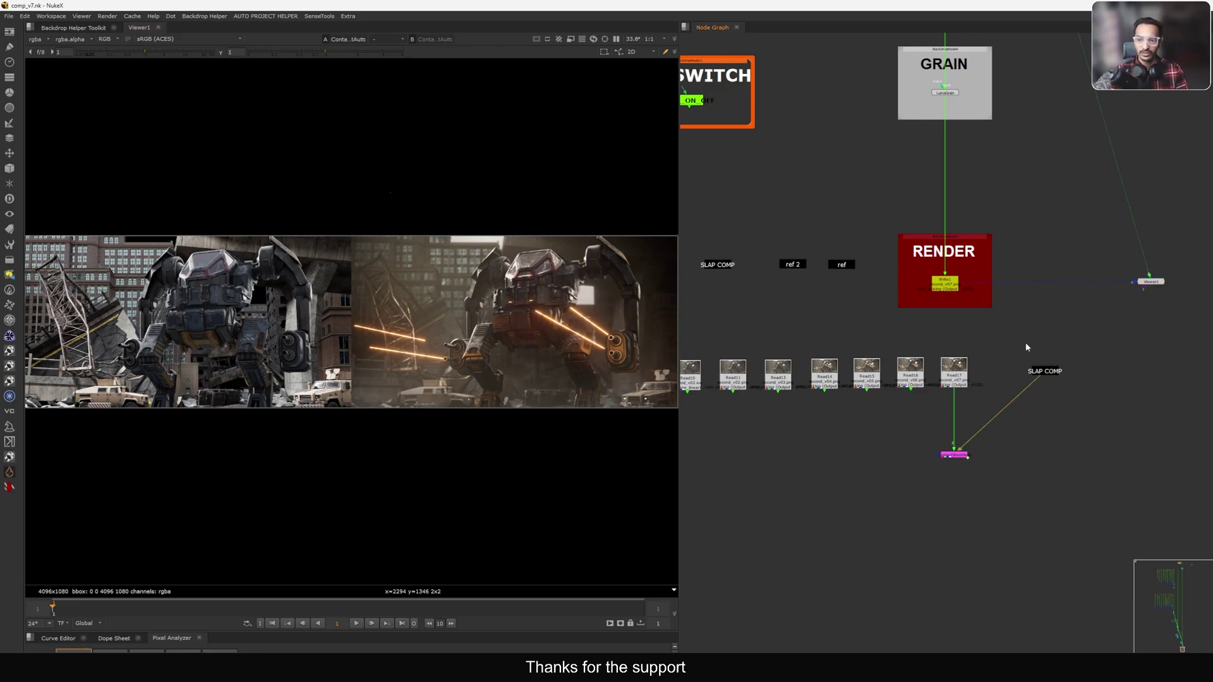
{"action": "left_click_drag", "start_coordinate": [1043, 373], "coordinate": [1034, 377]}
{"action": "left_click_drag", "start_coordinate": [951, 456], "coordinate": [1030, 443]}
Step: View the Read17 render on its own and examine the laser light on the robot's arm gun and lower body
{"action": "left_click", "coordinate": [954, 375]}
{"action": "key", "text": "1"}
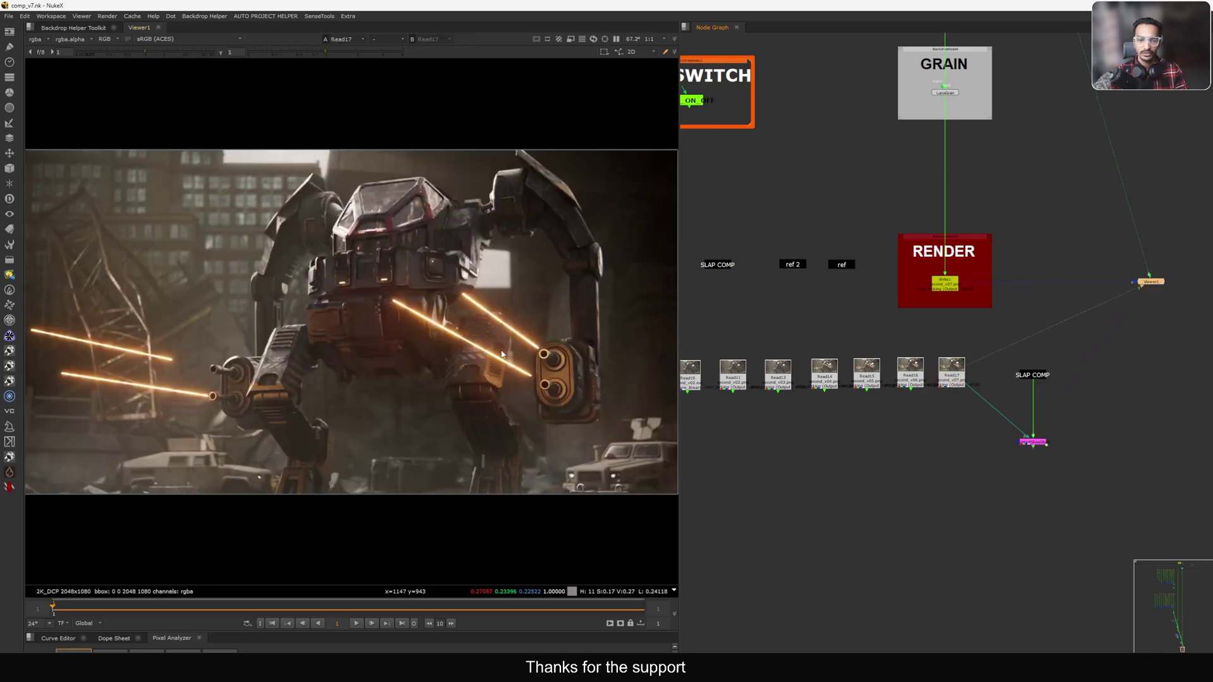
{"action": "scroll", "coordinate": [523, 329], "scroll_direction": "up", "scroll_amount": 1}
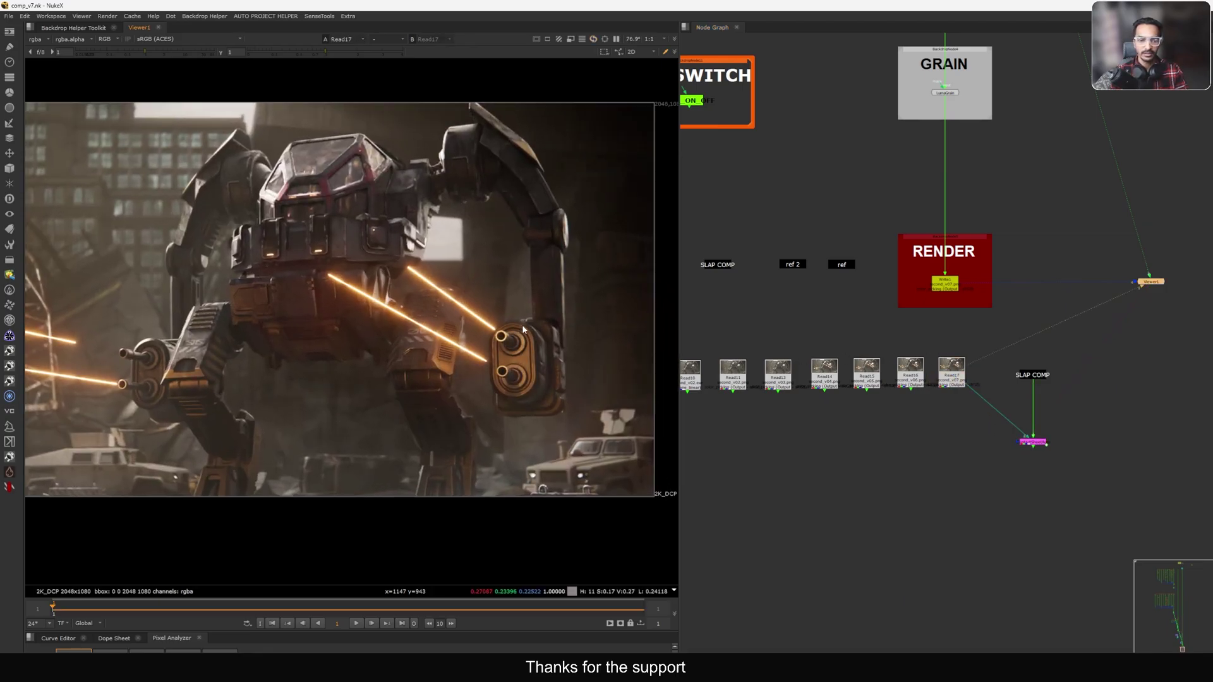
{"action": "scroll", "coordinate": [509, 347], "scroll_direction": "up", "scroll_amount": 1}
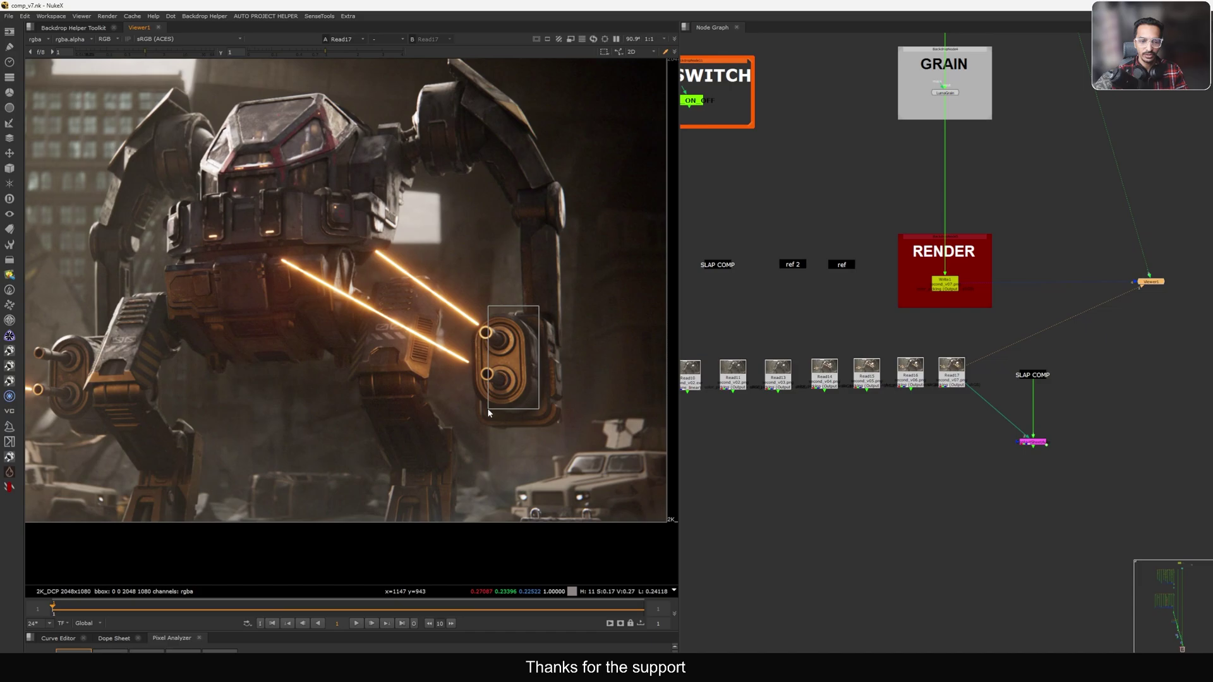
{"action": "scroll", "coordinate": [497, 372], "scroll_direction": "down", "scroll_amount": 2}
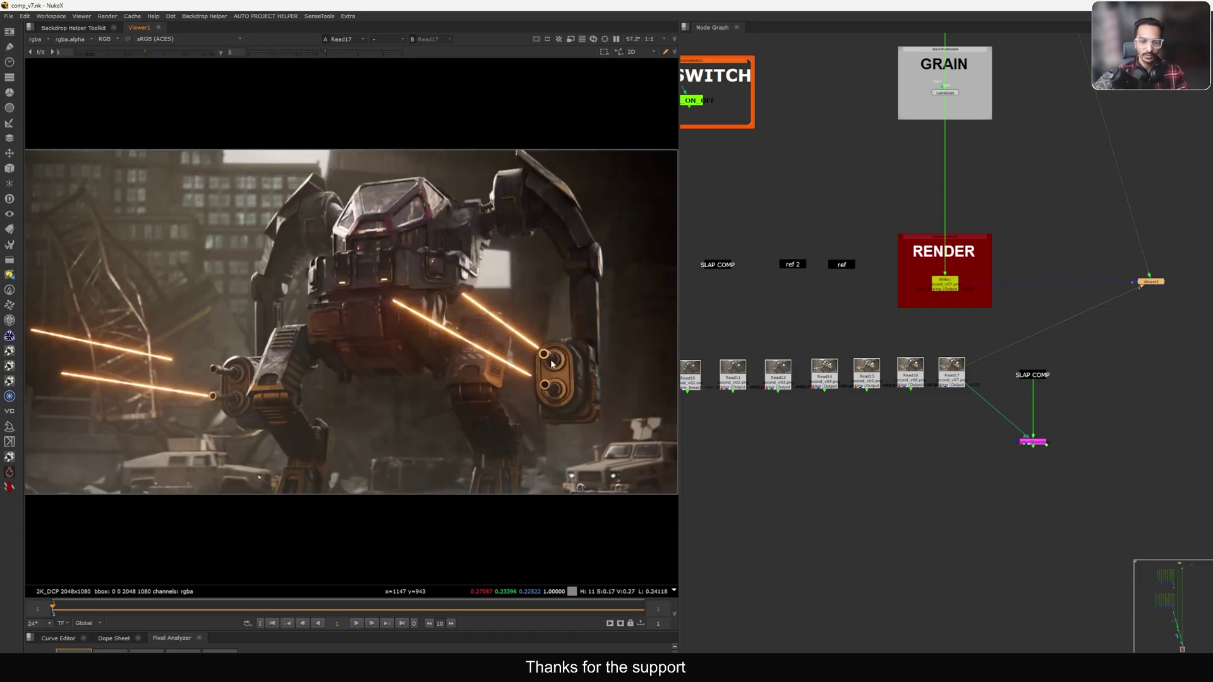
{"action": "left_click_drag", "start_coordinate": [594, 323], "coordinate": [475, 441], "text": "ctrl+shift"}
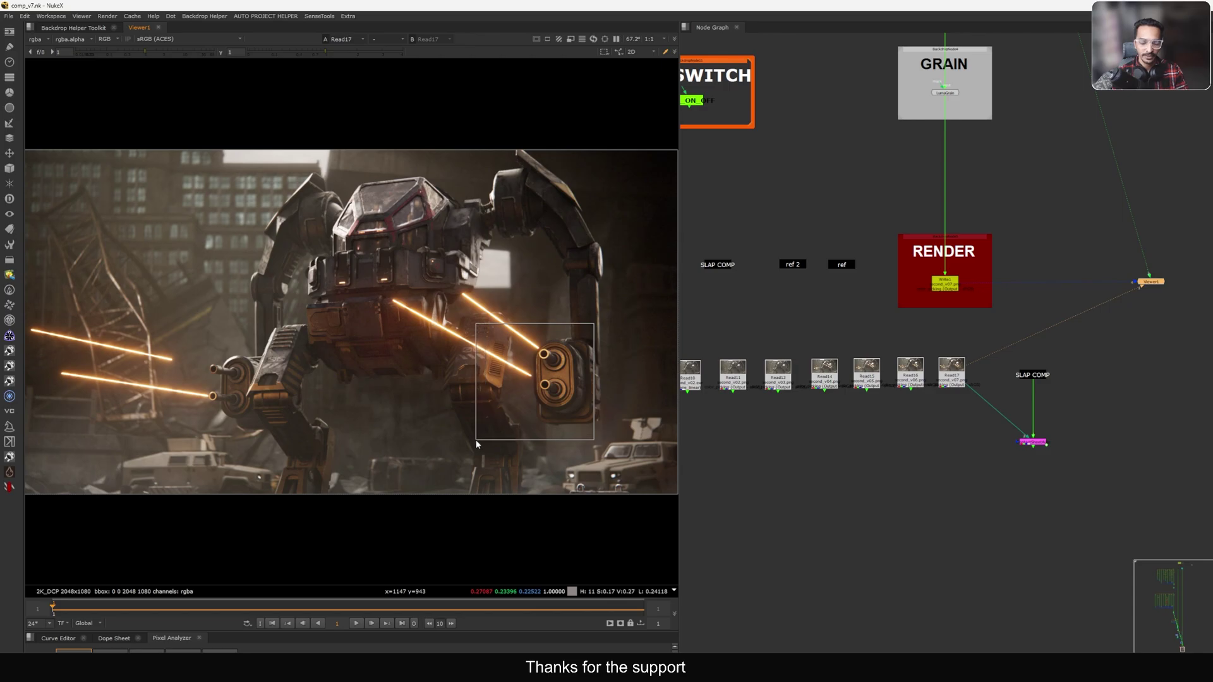
{"action": "scroll", "coordinate": [484, 437], "scroll_direction": "down", "scroll_amount": 2}
{"action": "left_click_drag", "start_coordinate": [551, 332], "coordinate": [435, 418]}
{"action": "left_click_drag", "start_coordinate": [430, 282], "coordinate": [342, 322]}
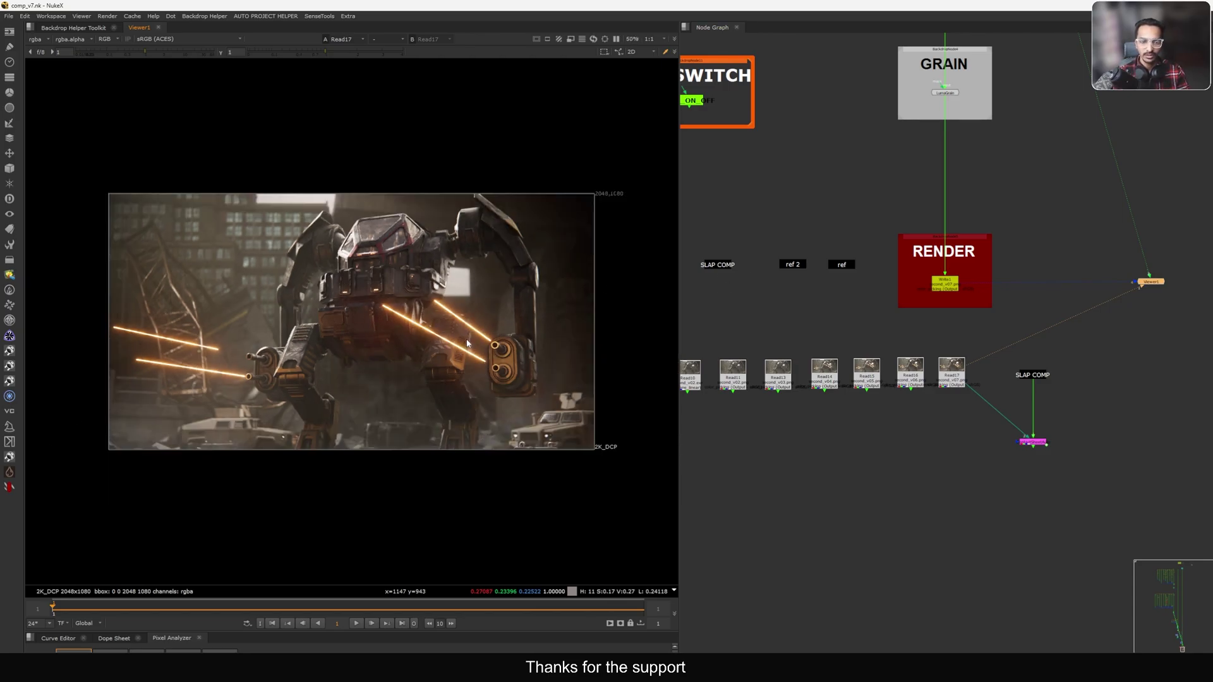
{"action": "left_click", "coordinate": [893, 340]}
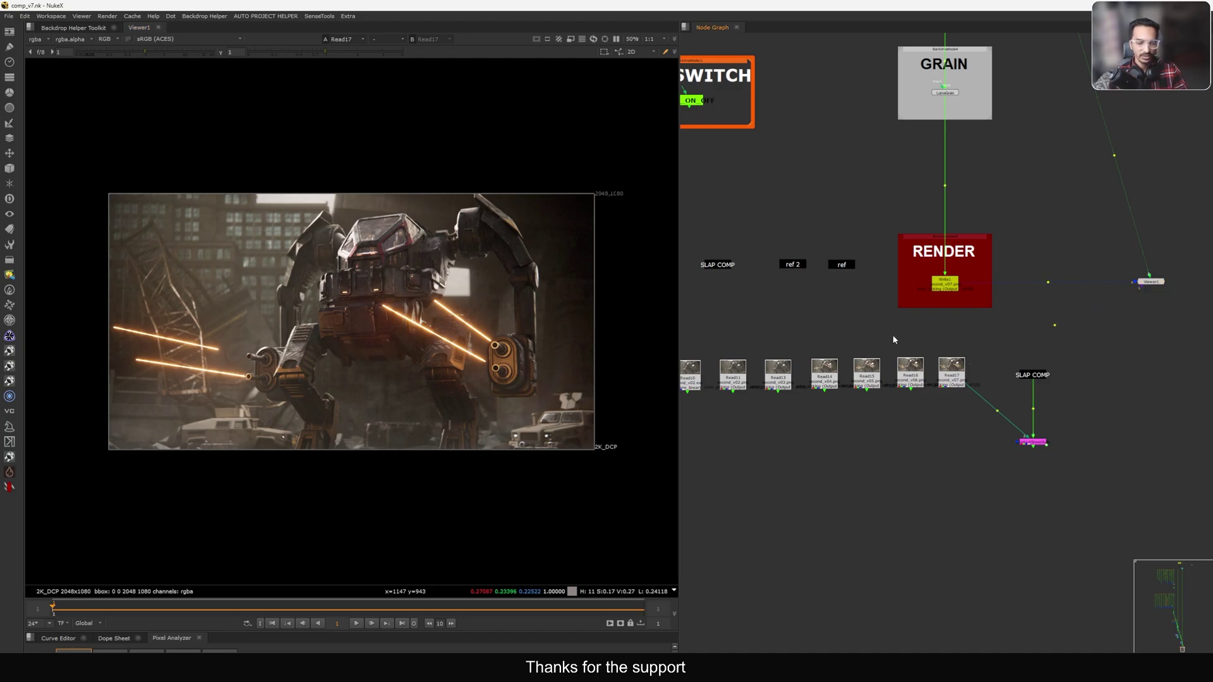